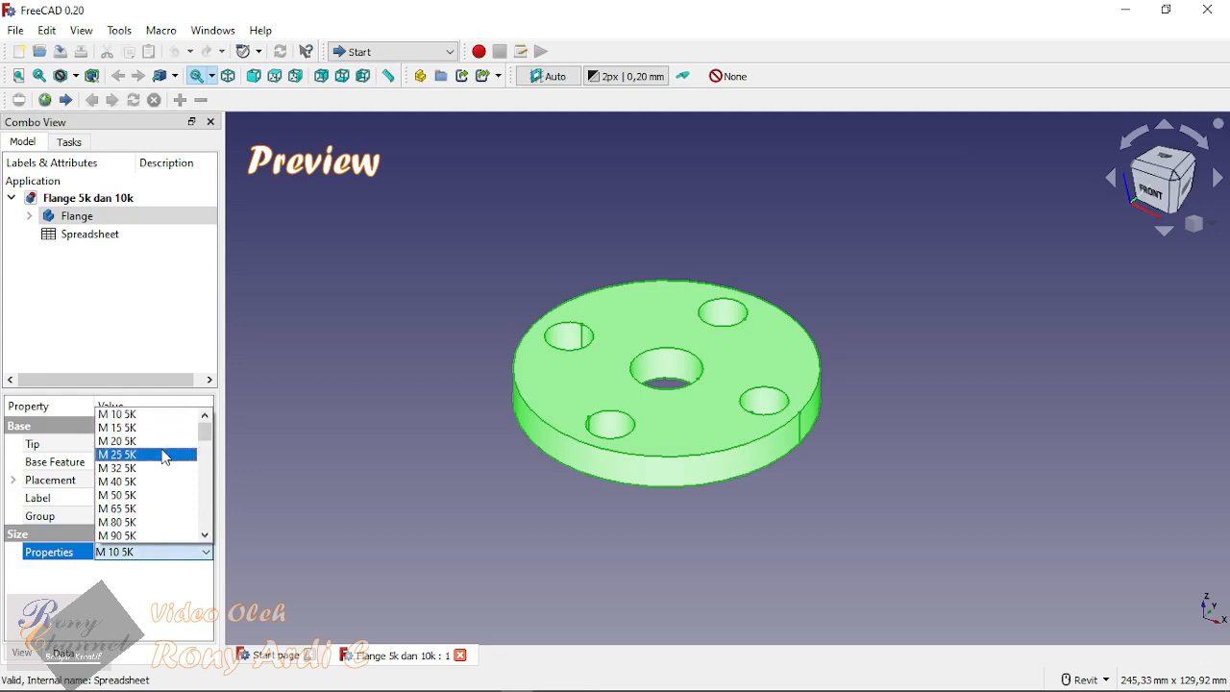
Step: Set the Flange body's size property to M 25 5K and update the model
{"action": "left_click", "coordinate": [164, 460]}
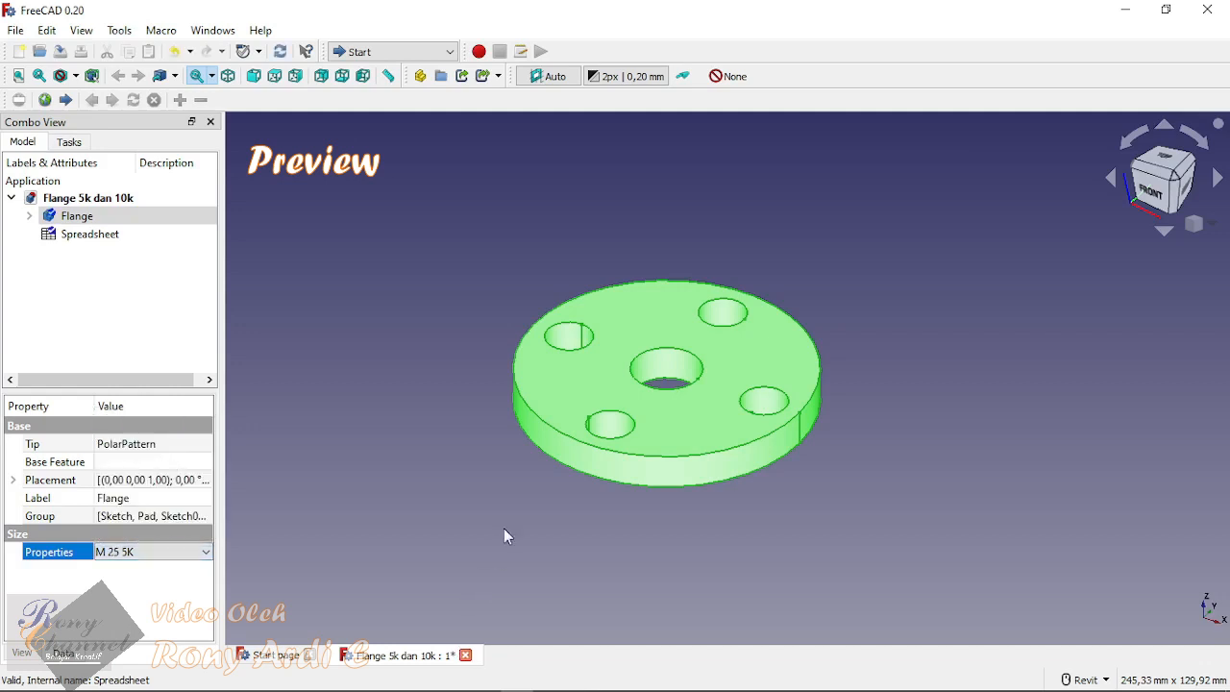
{"action": "left_click", "coordinate": [302, 412]}
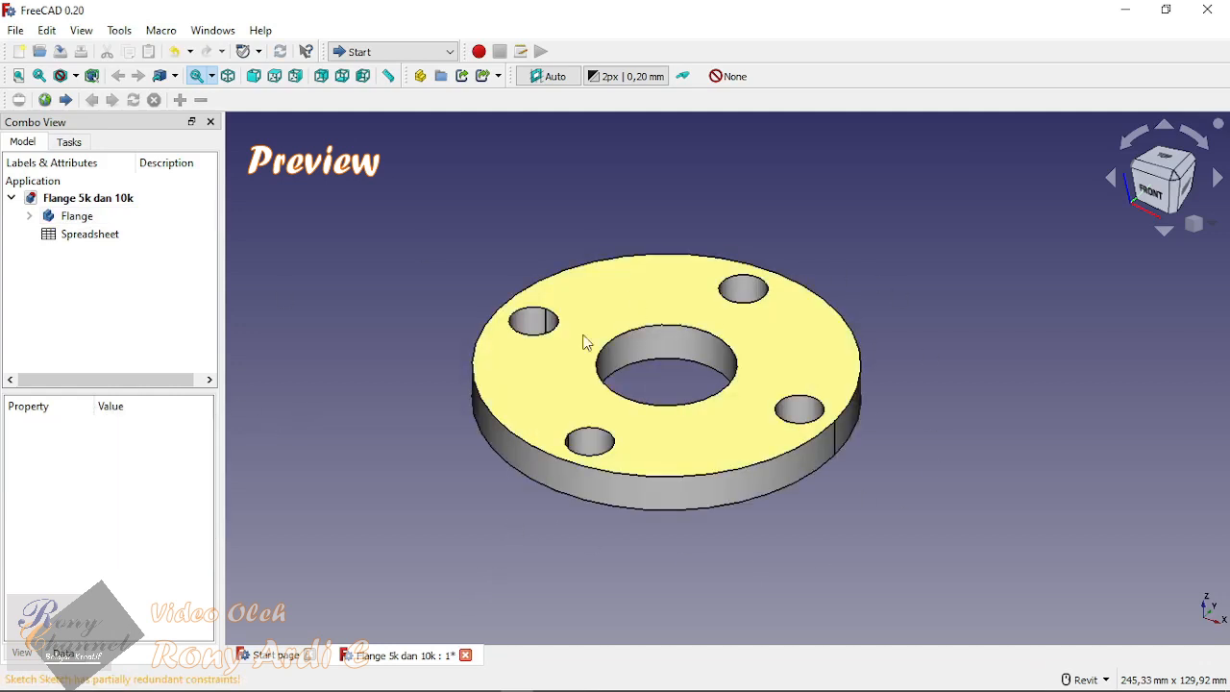
Step: Set the Flange body's size property to M 500 5K and view the resized flange
{"action": "left_click", "coordinate": [83, 217]}
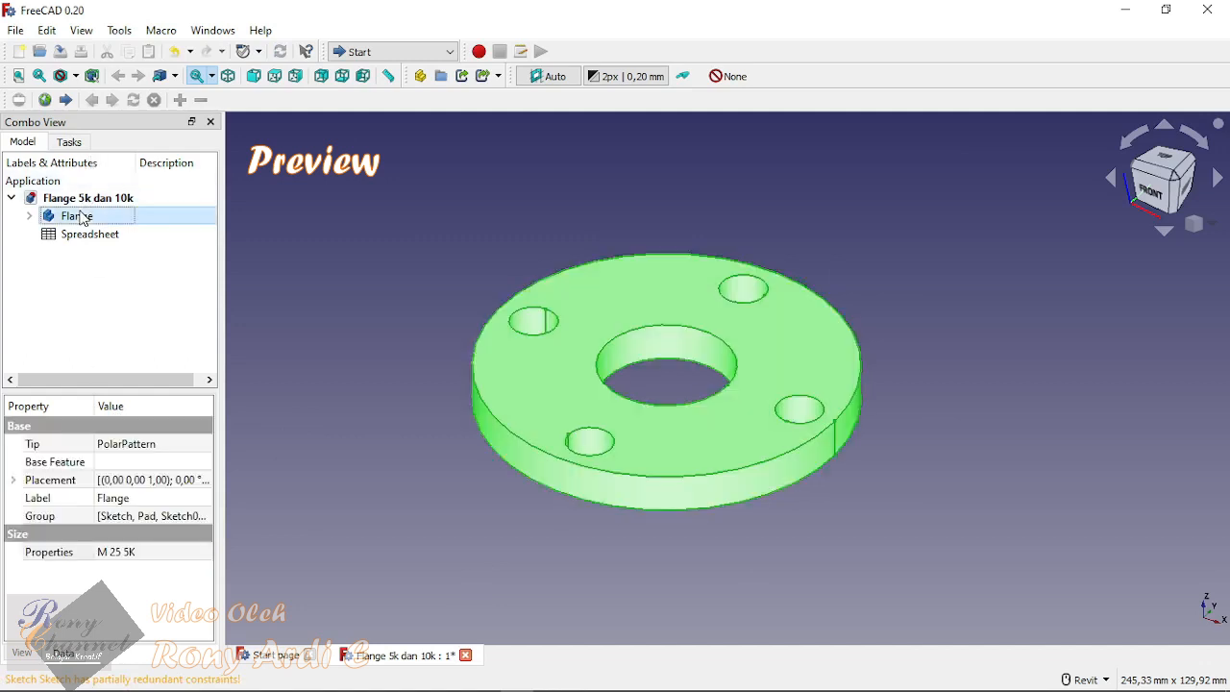
{"action": "left_click", "coordinate": [177, 553]}
{"action": "left_click", "coordinate": [176, 556]}
{"action": "scroll", "coordinate": [153, 471], "scroll_direction": "down", "scroll_amount": 8}
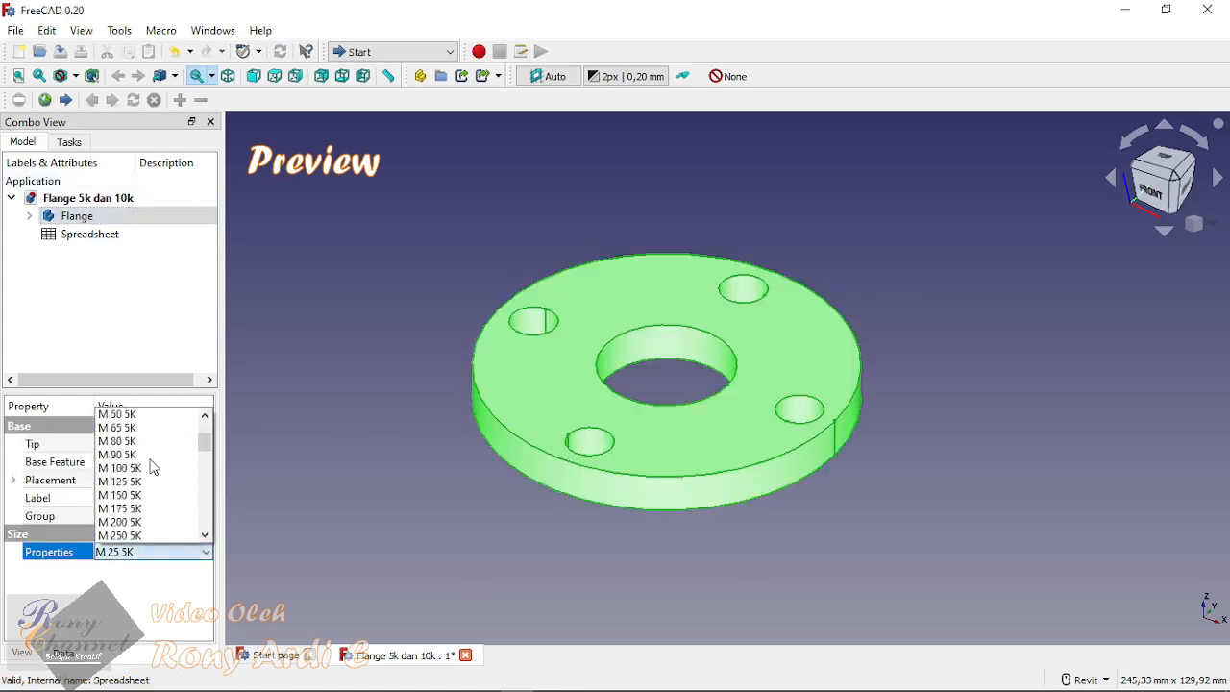
{"action": "scroll", "coordinate": [161, 471], "scroll_direction": "up", "scroll_amount": 3}
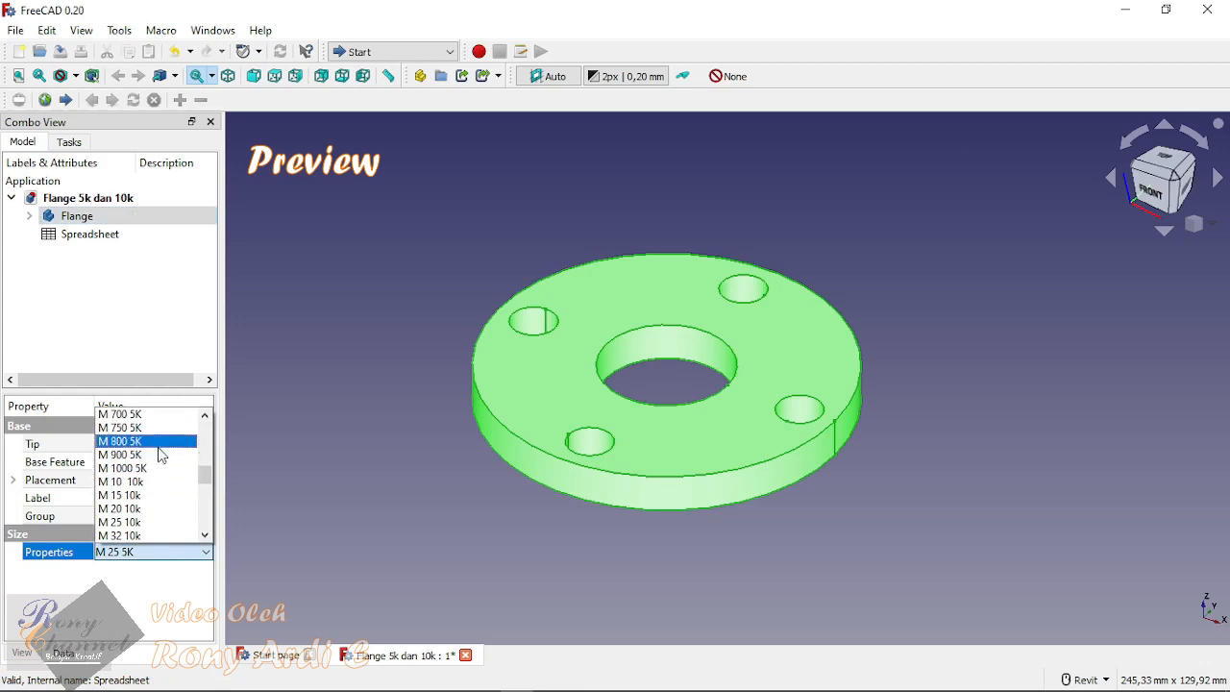
{"action": "left_click", "coordinate": [160, 444]}
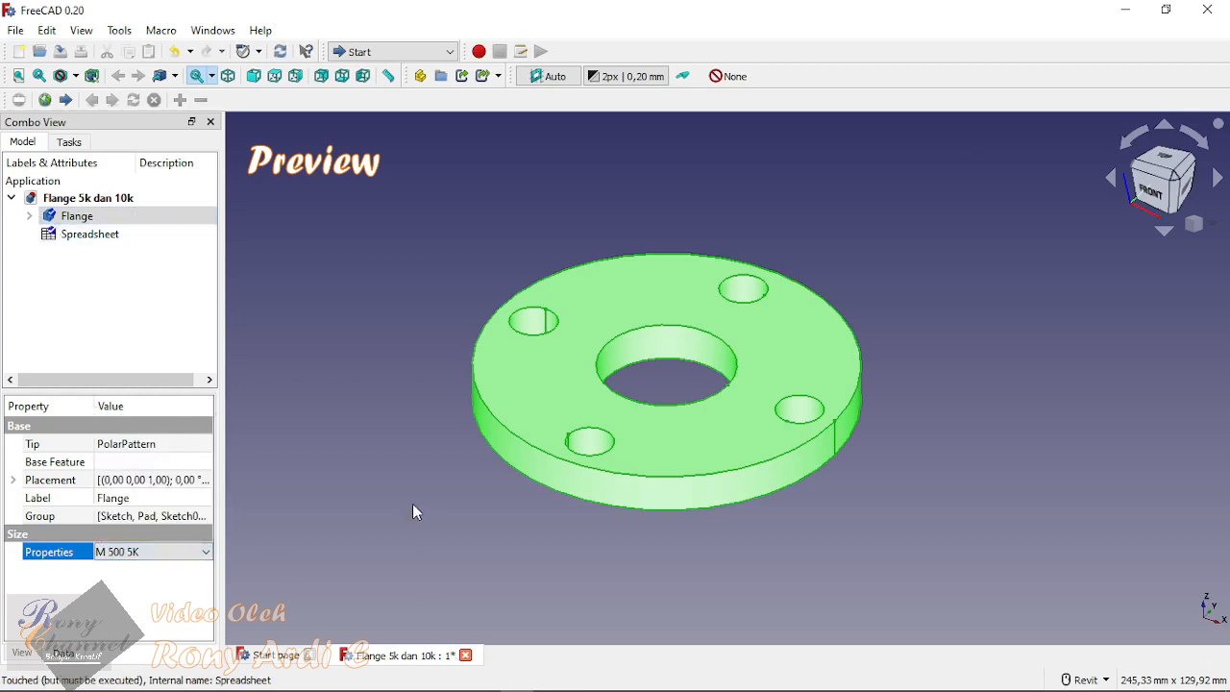
{"action": "left_click", "coordinate": [344, 457]}
{"action": "scroll", "coordinate": [564, 427], "scroll_direction": "down", "scroll_amount": 3}
{"action": "scroll", "coordinate": [565, 438], "scroll_direction": "down", "scroll_amount": 5}
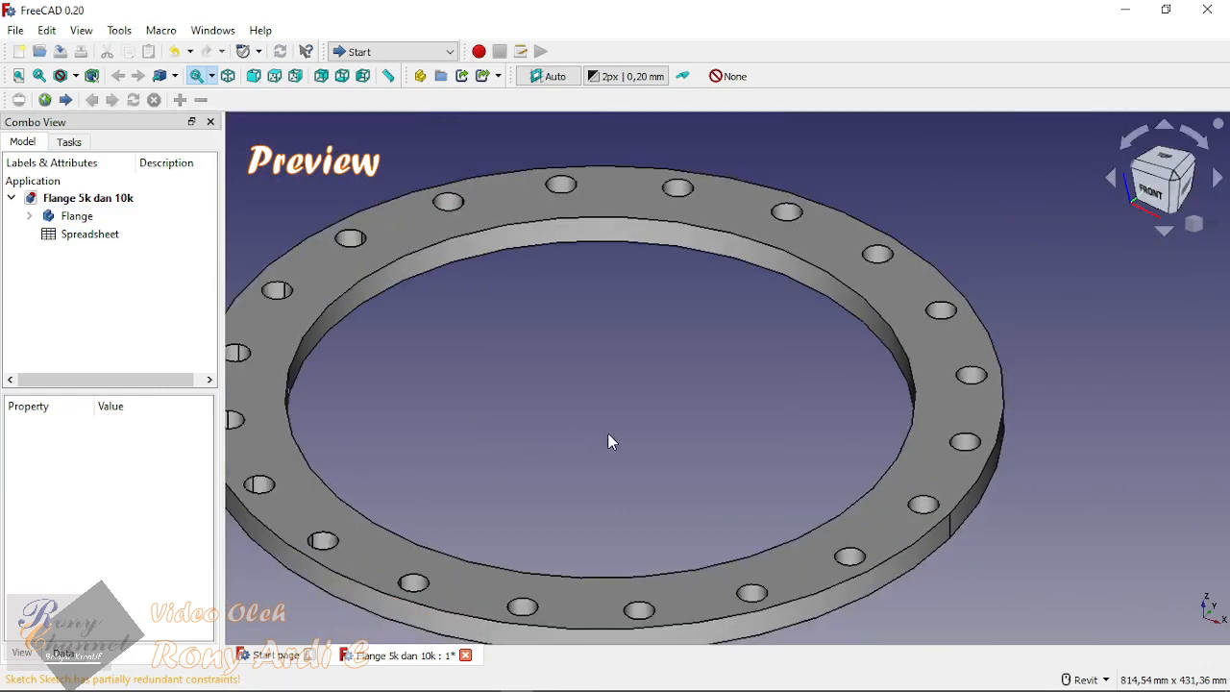
{"action": "middle_click_drag", "start_coordinate": [513, 438], "coordinate": [603, 384]}
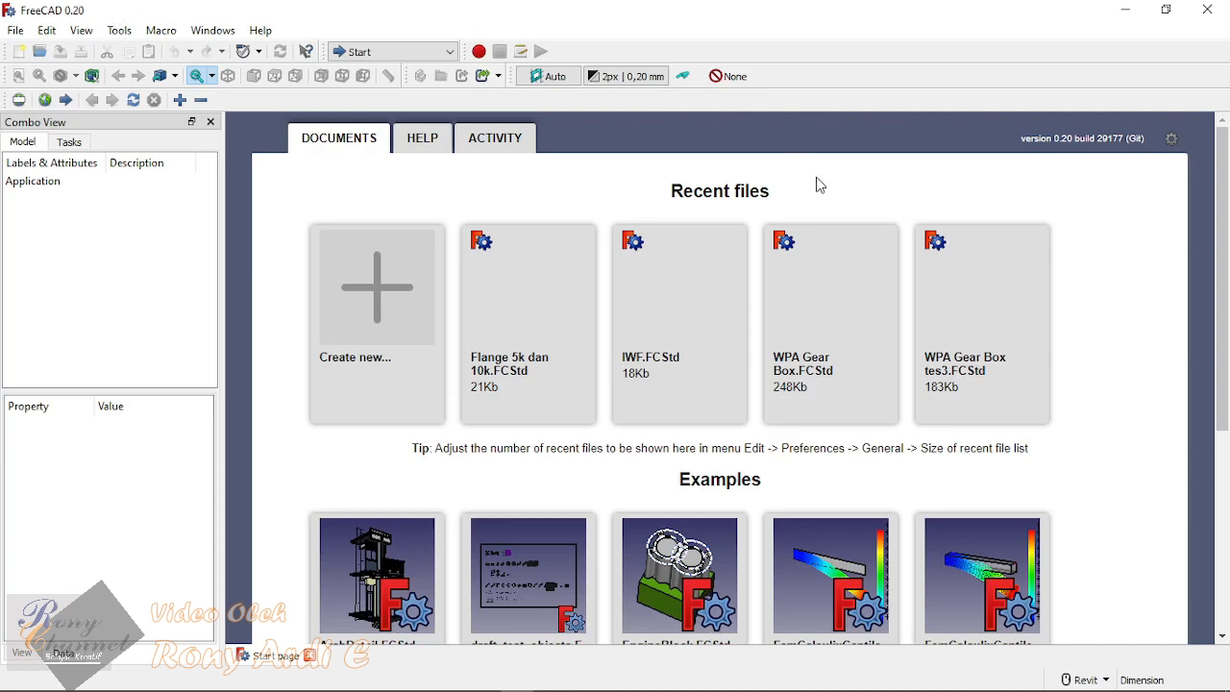
Step: Open the recent file Flange 5k dan 10k.FCStd and look over the flange model
{"action": "left_click", "coordinate": [522, 325]}
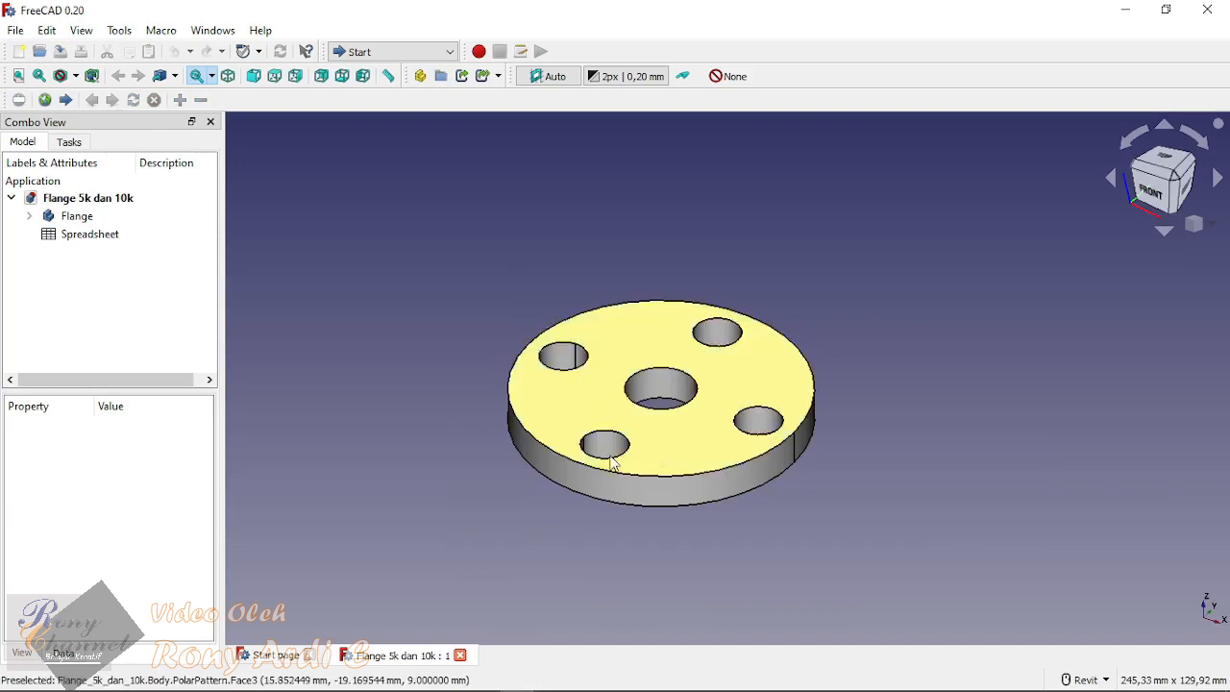
{"action": "scroll", "coordinate": [922, 460], "scroll_direction": "up", "scroll_amount": 1}
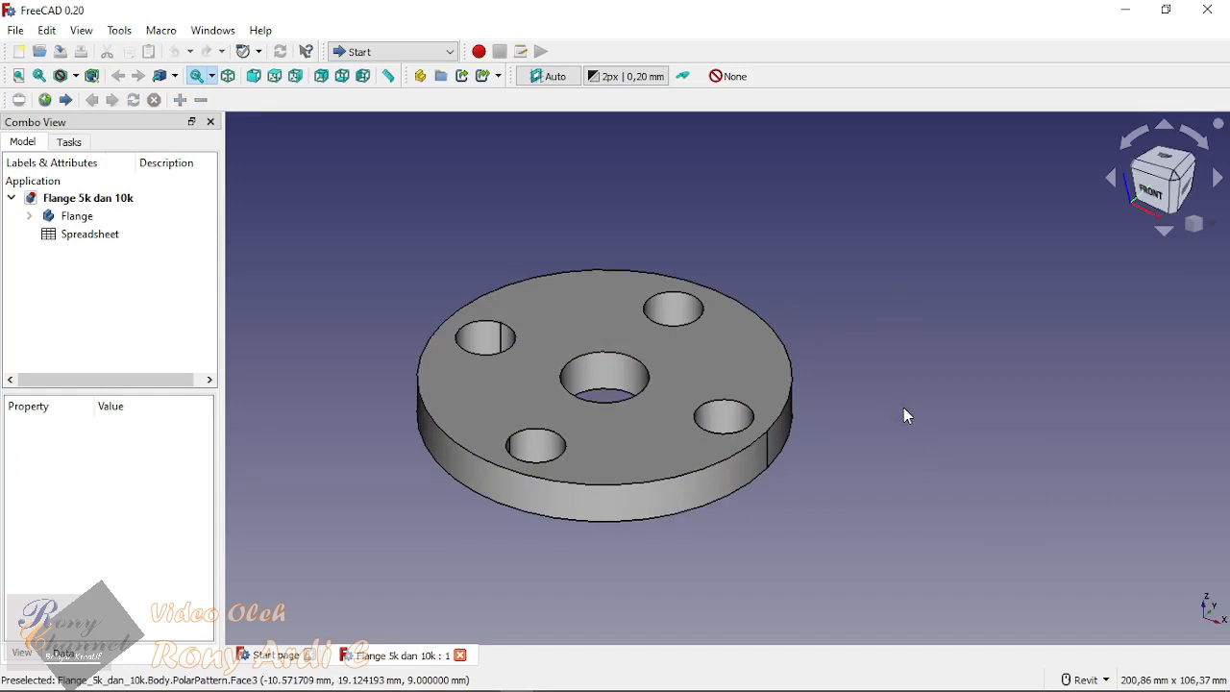
{"action": "scroll", "coordinate": [951, 361], "scroll_direction": "down", "scroll_amount": 1}
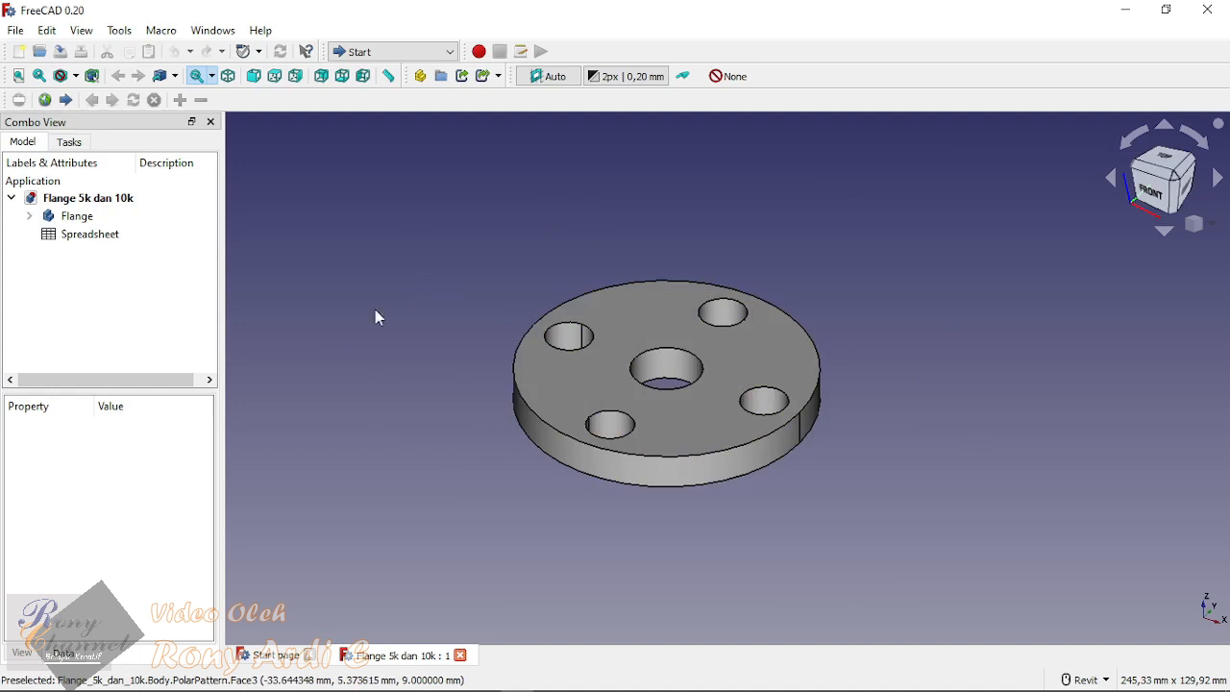
Step: Change the Flange body's size property to M 25 5K and update the model
{"action": "left_click", "coordinate": [71, 217]}
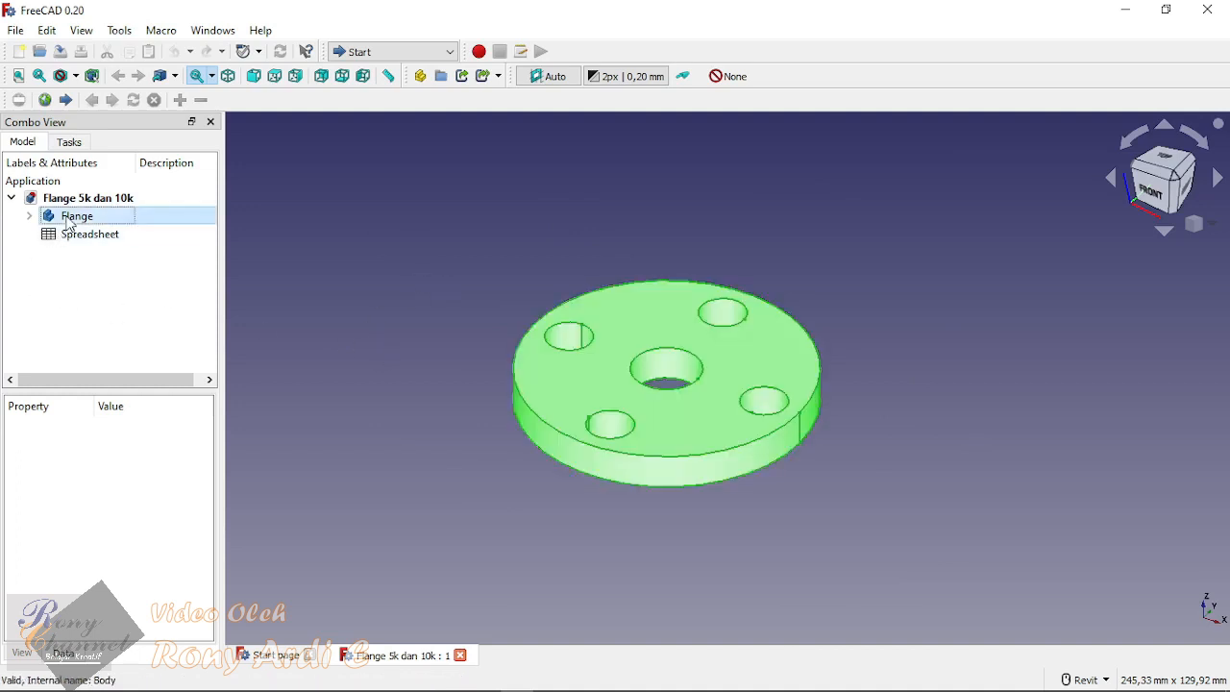
{"action": "left_click", "coordinate": [961, 303]}
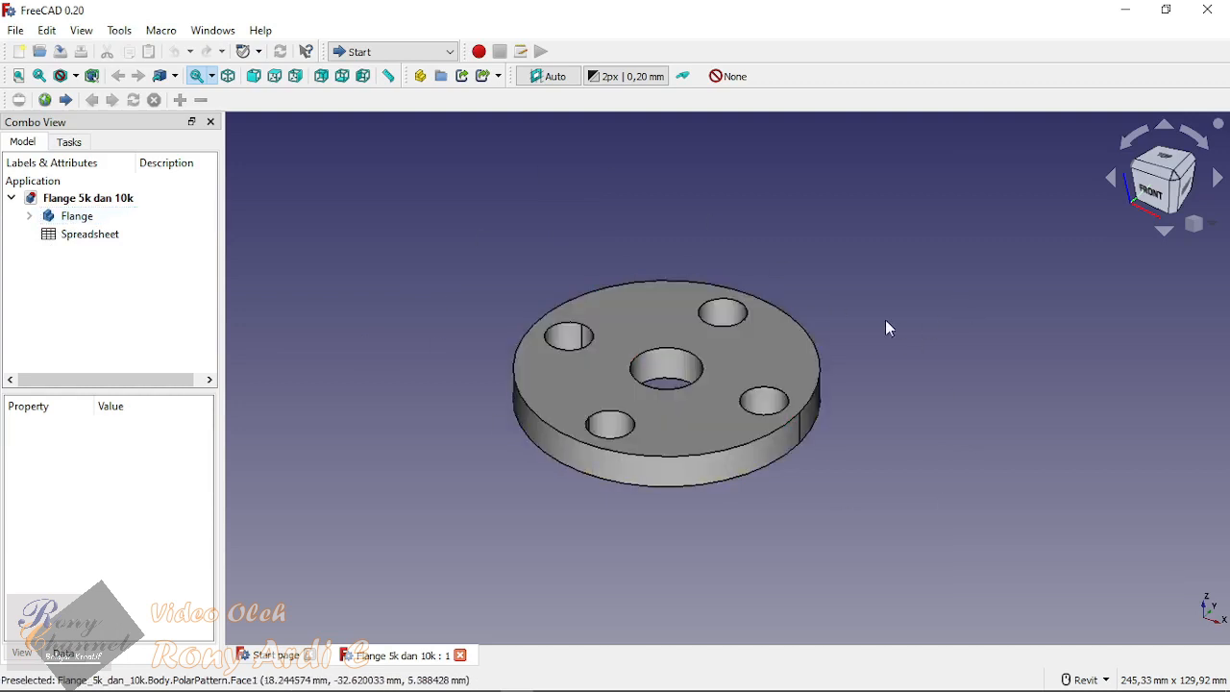
{"action": "left_click", "coordinate": [82, 216]}
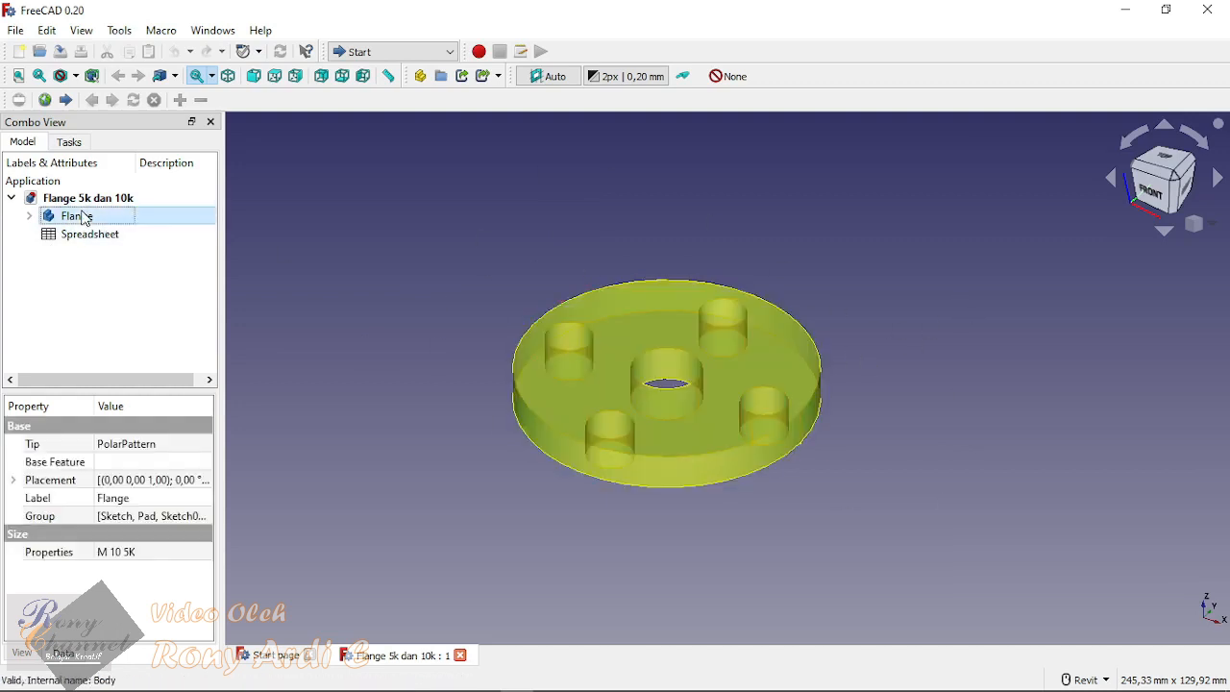
{"action": "left_click", "coordinate": [149, 553]}
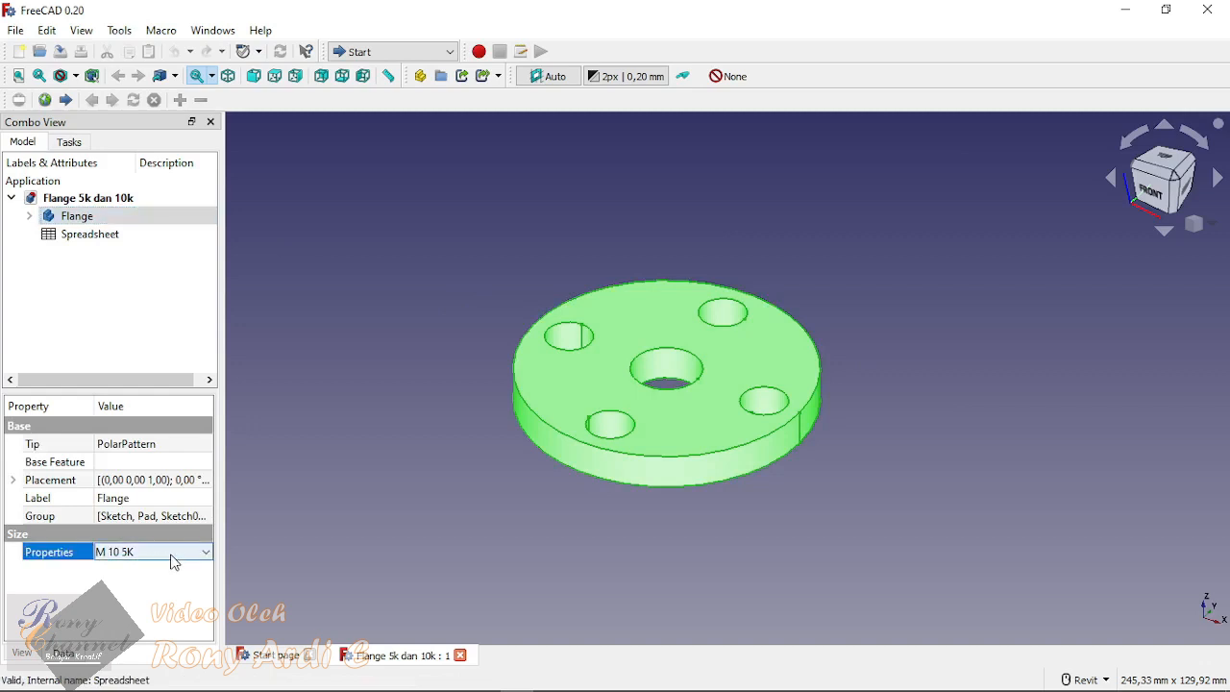
{"action": "left_click", "coordinate": [171, 562]}
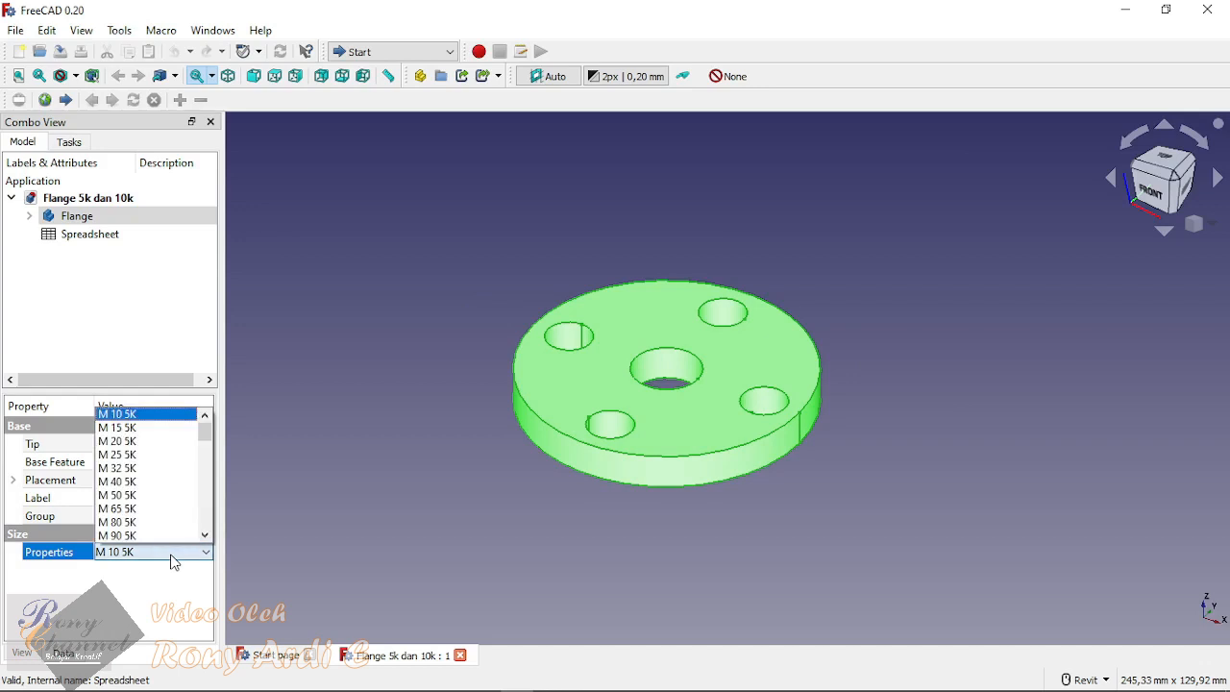
{"action": "left_click", "coordinate": [165, 456]}
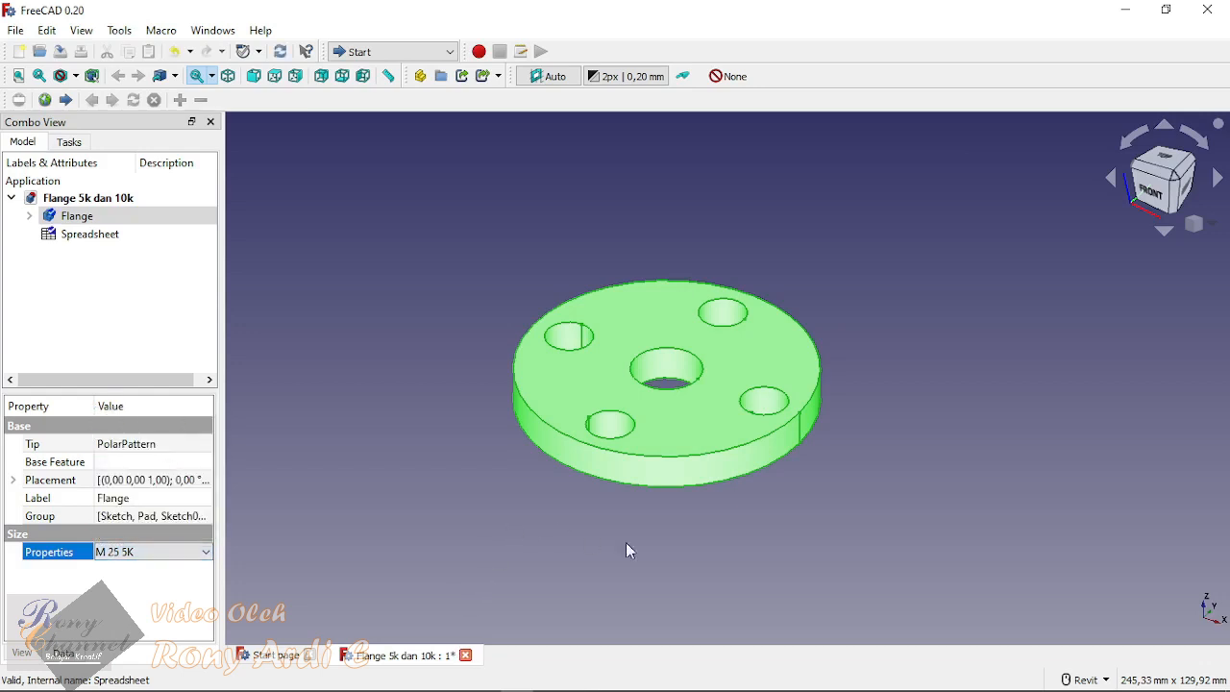
{"action": "left_click", "coordinate": [302, 413]}
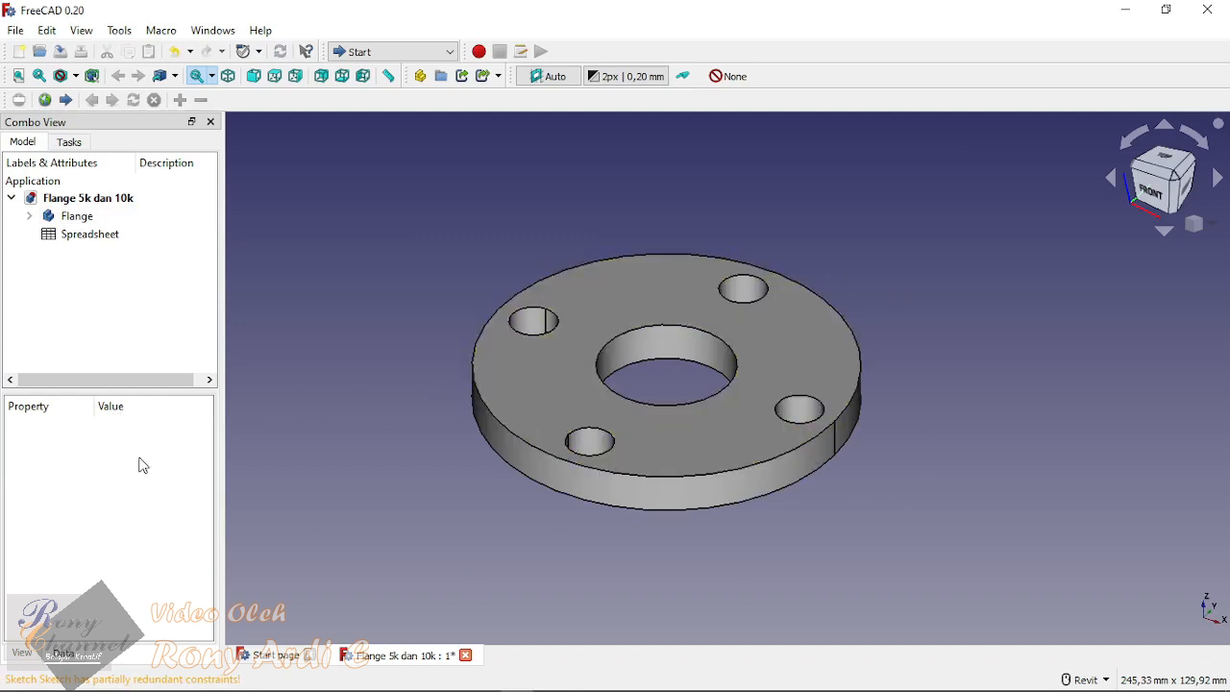
Step: Change the Flange body's size property to M 500 5K, recompute the model and view the whole flange
{"action": "left_click", "coordinate": [83, 215]}
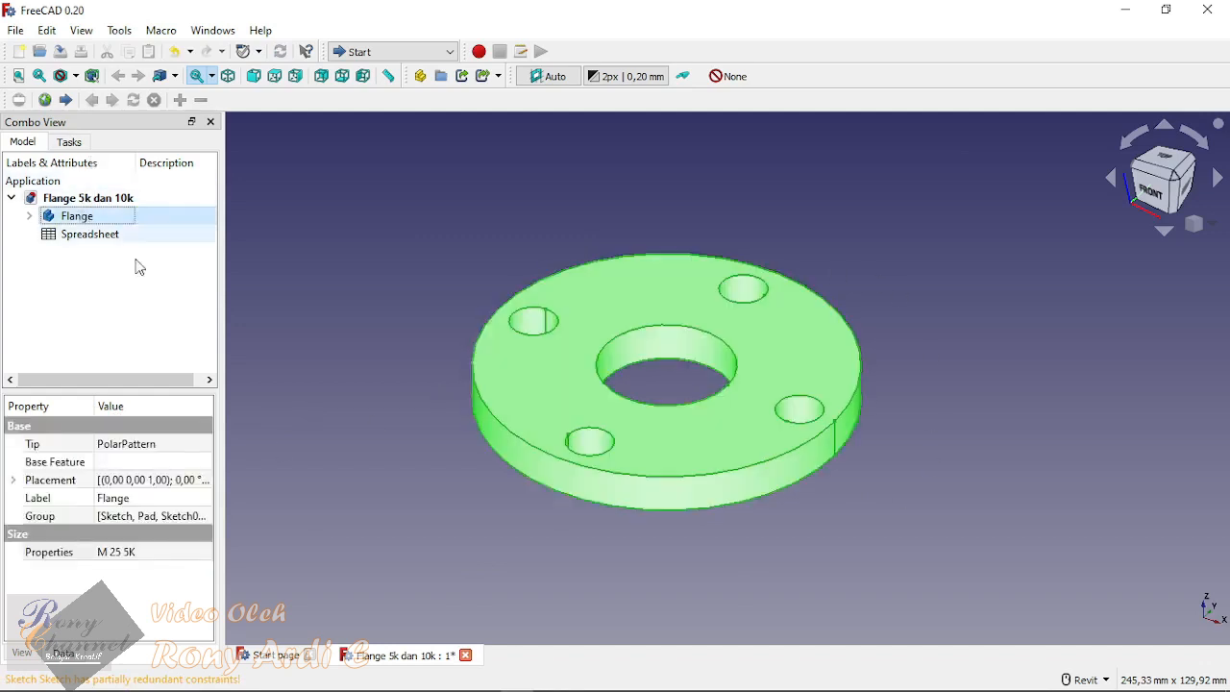
{"action": "left_click", "coordinate": [176, 556]}
{"action": "left_click", "coordinate": [176, 555]}
{"action": "scroll", "coordinate": [159, 476], "scroll_direction": "down", "scroll_amount": 7}
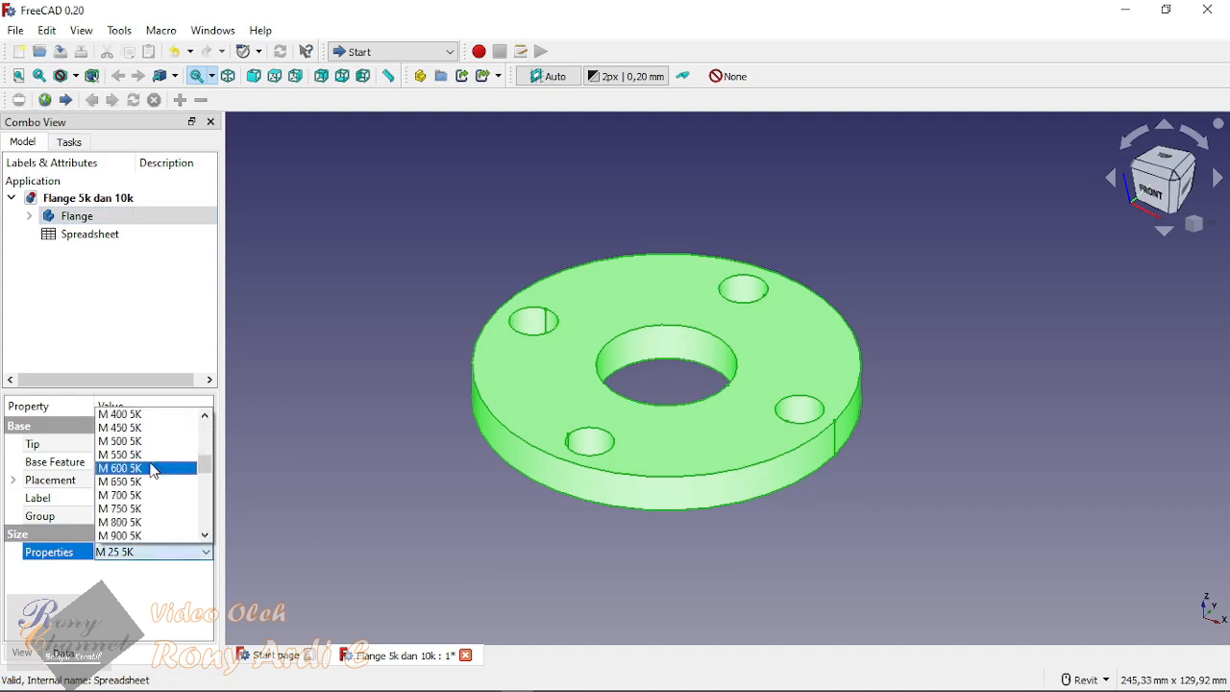
{"action": "scroll", "coordinate": [160, 476], "scroll_direction": "up", "scroll_amount": 3}
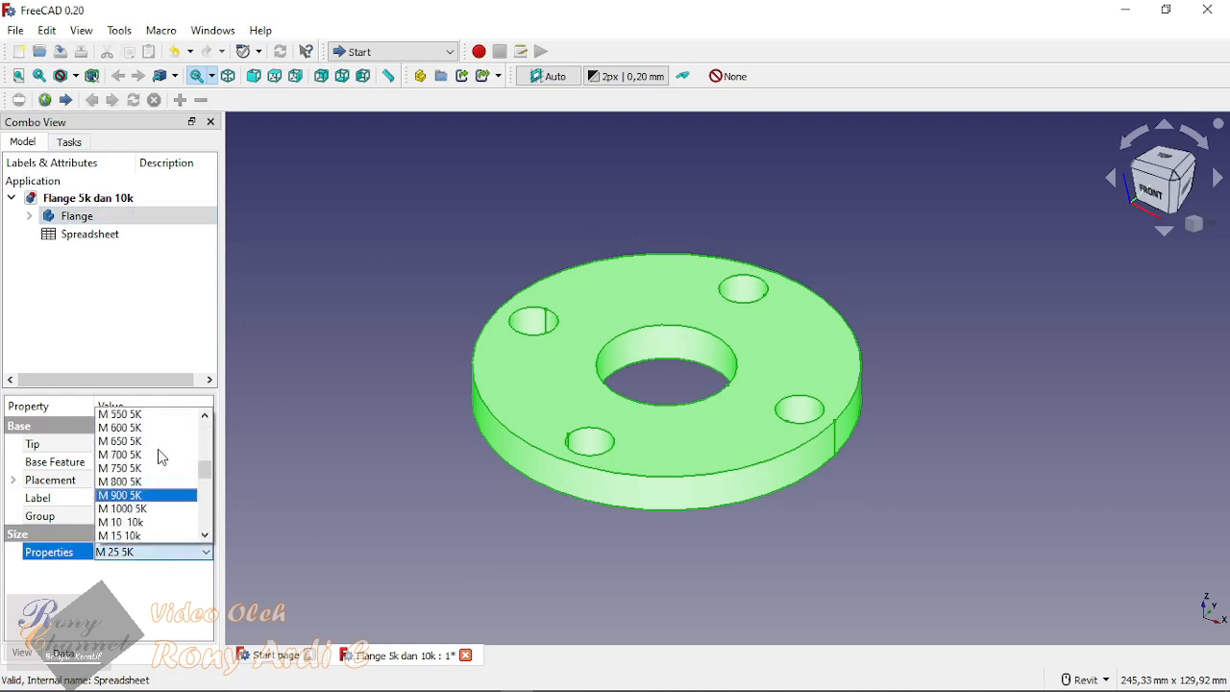
{"action": "left_click", "coordinate": [159, 444]}
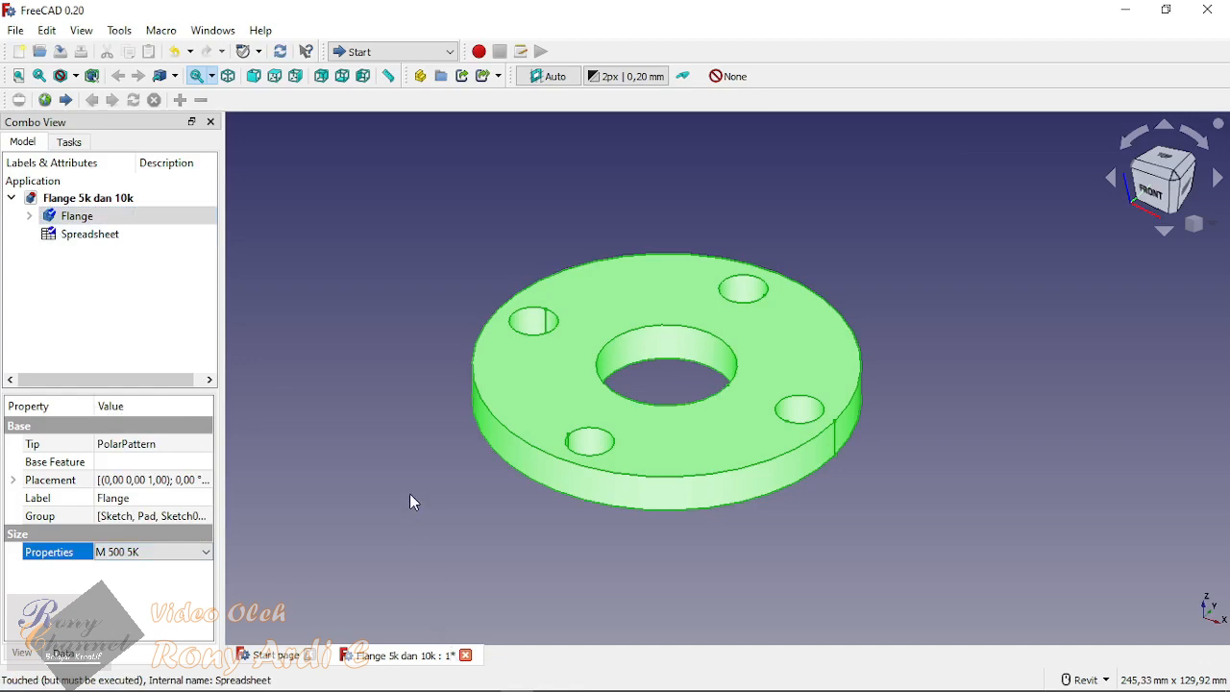
{"action": "key", "text": "ctrl+r"}
{"action": "left_click", "coordinate": [343, 458]}
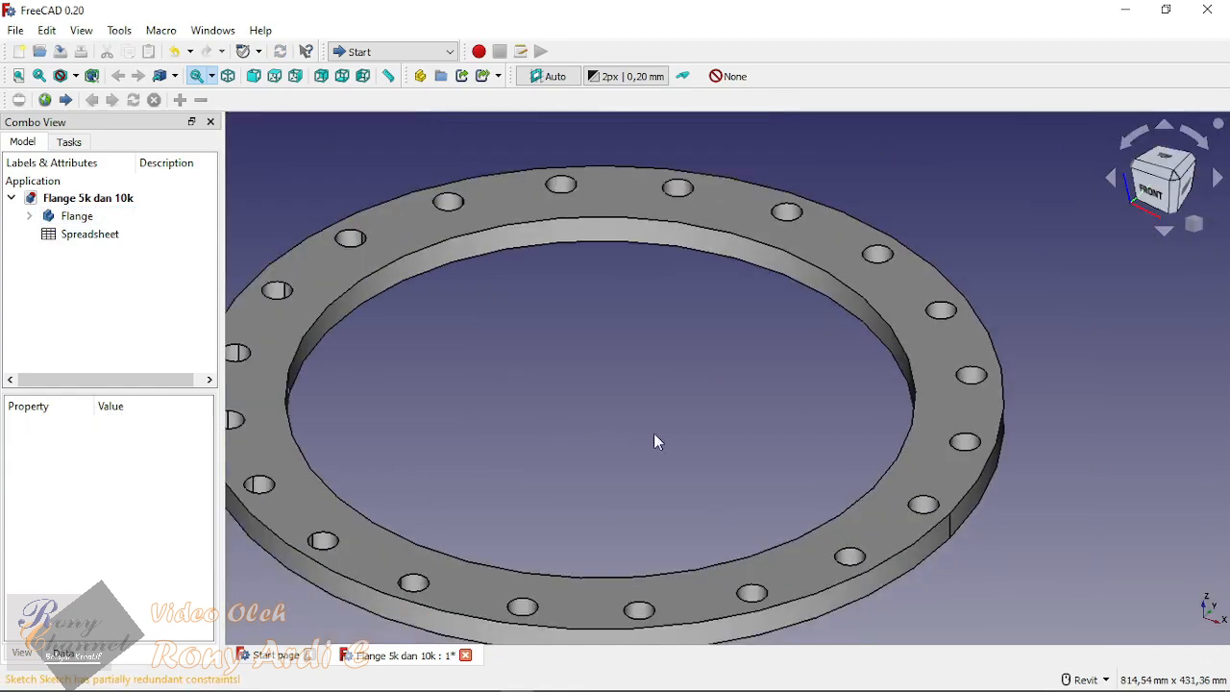
{"action": "scroll", "coordinate": [653, 441], "scroll_direction": "down", "scroll_amount": 4}
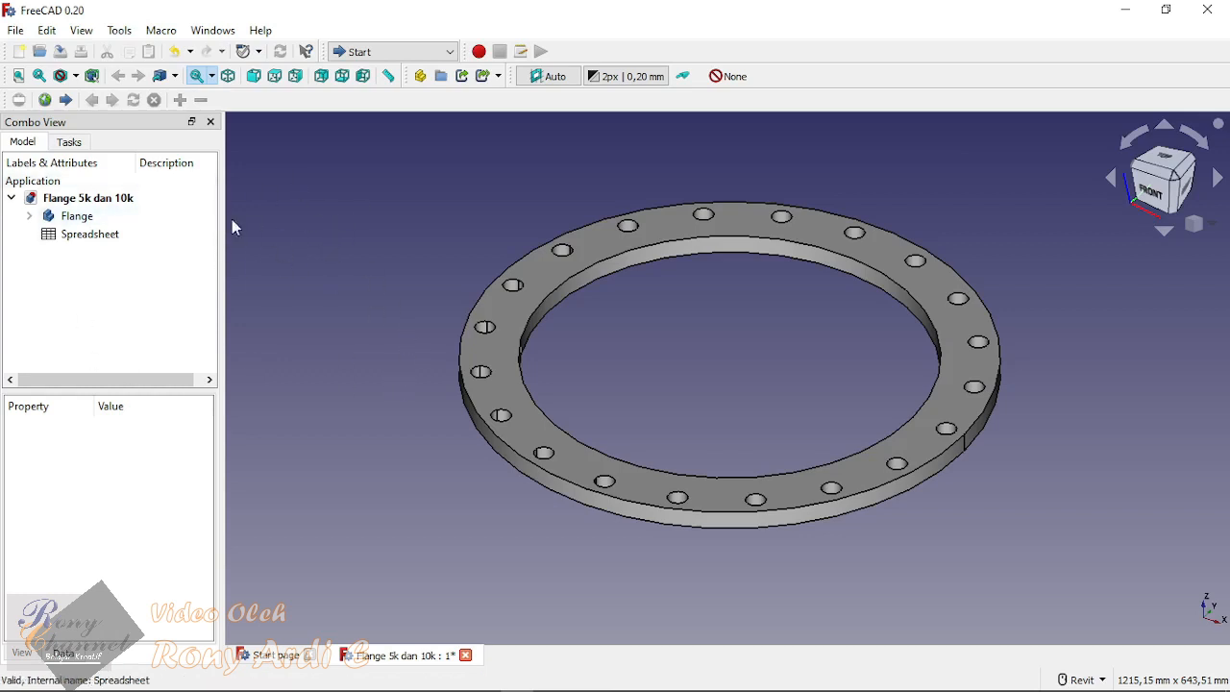
Step: Look at the flange dimension table in the Spreadsheet, return to the 3D model and close the table
{"action": "double_click", "coordinate": [86, 234]}
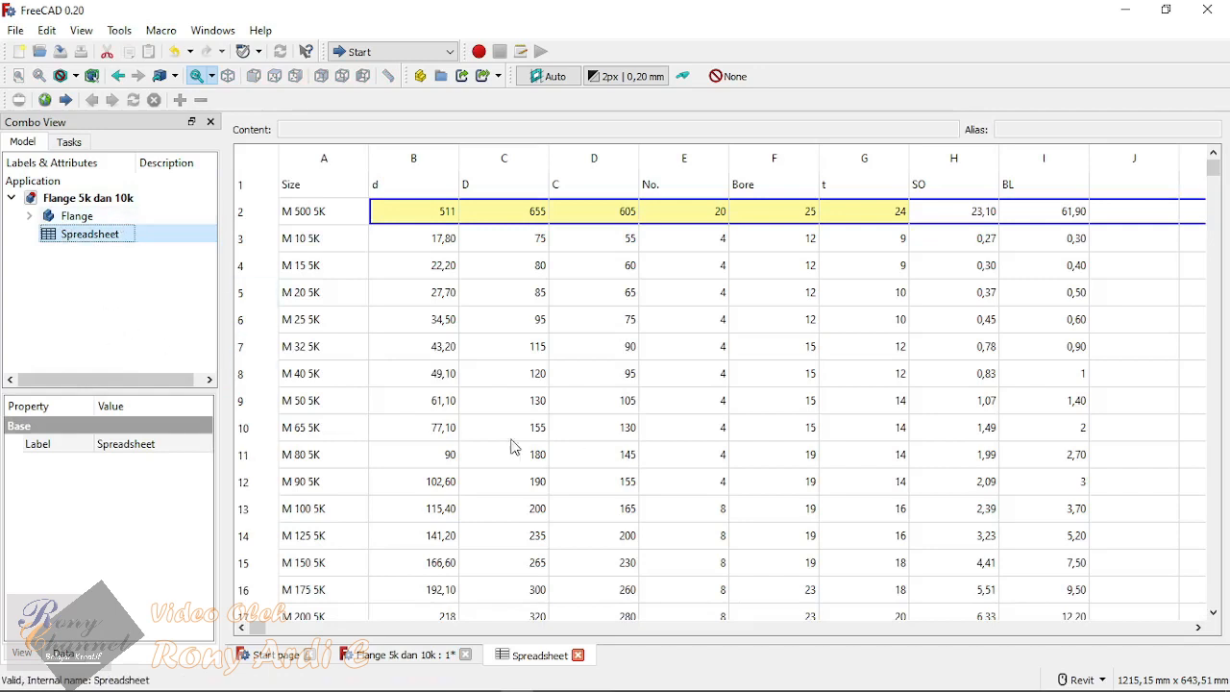
{"action": "left_click", "coordinate": [394, 656]}
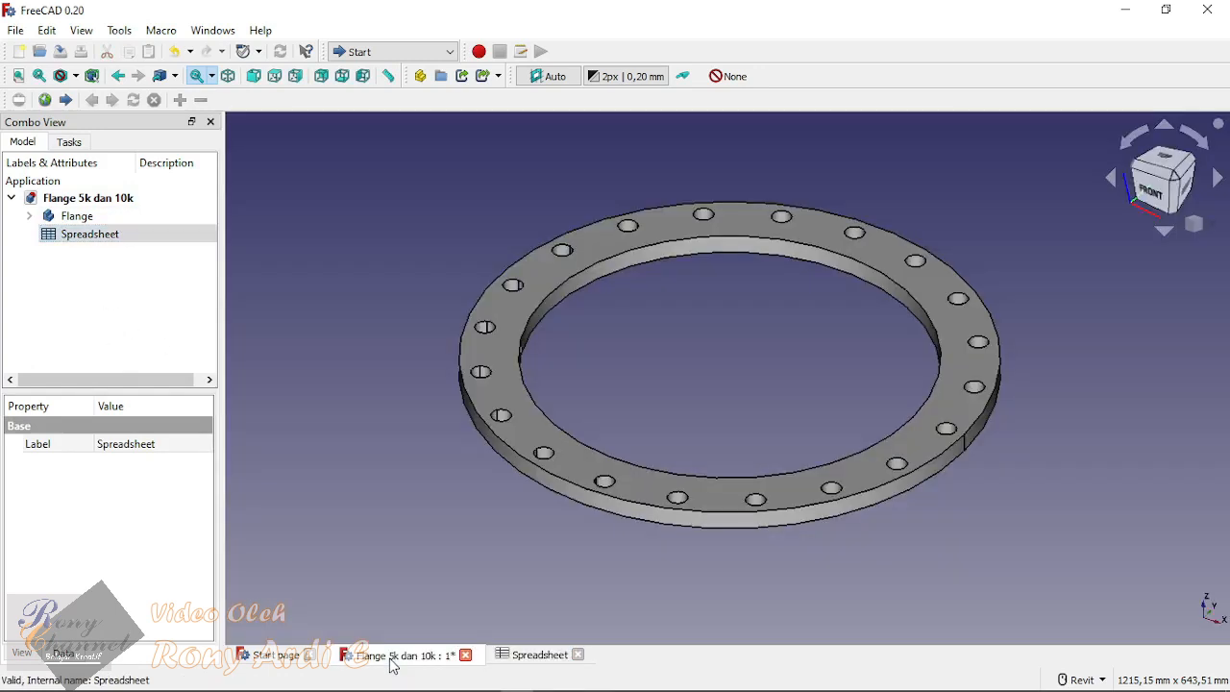
{"action": "left_click", "coordinate": [579, 655]}
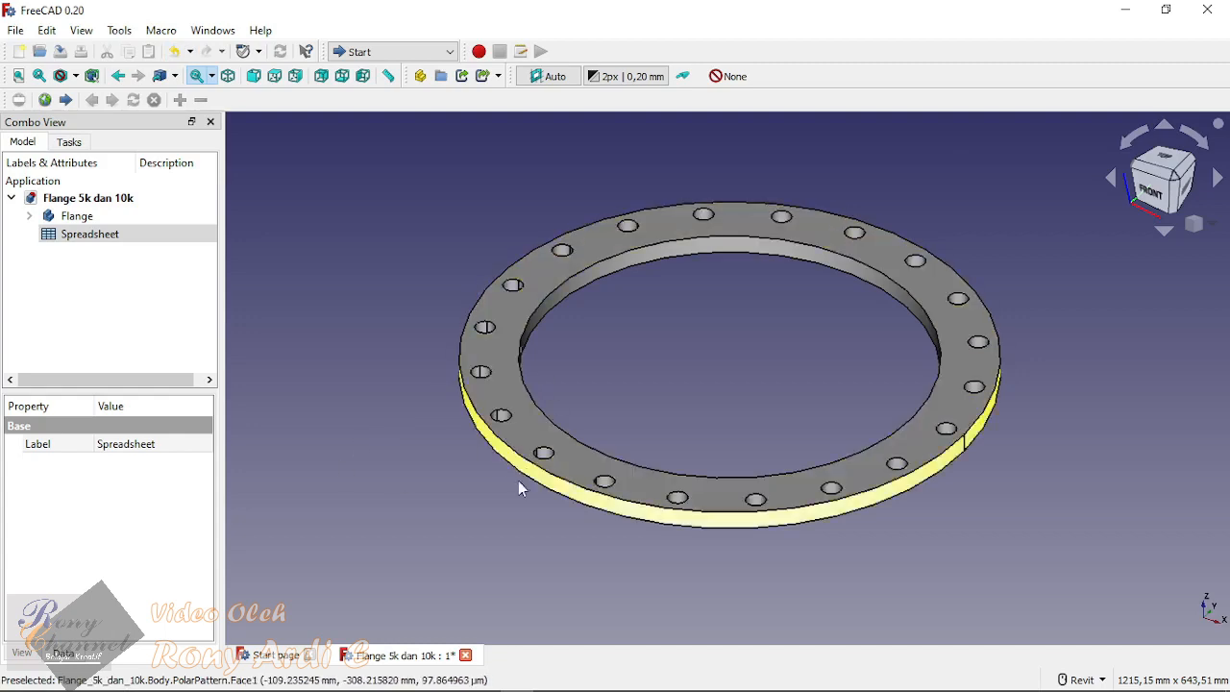
Step: Set the Flange body's size property back to M 10 5K and update the model
{"action": "left_click", "coordinate": [72, 219]}
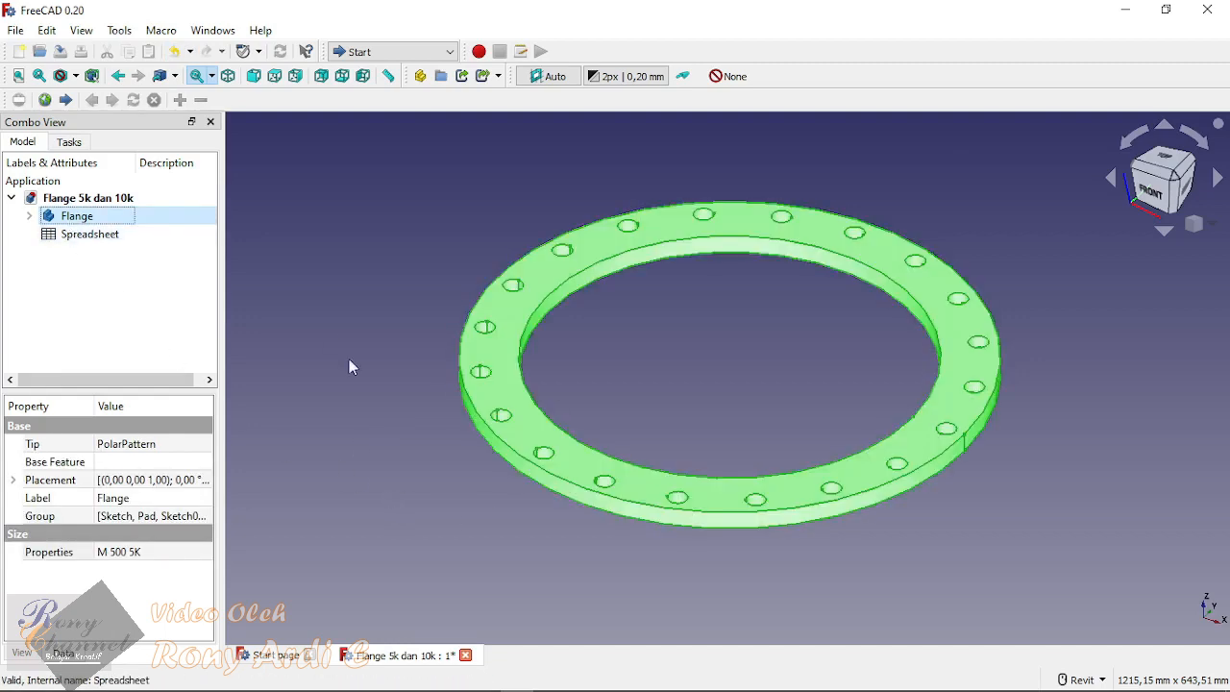
{"action": "double_click", "coordinate": [166, 554]}
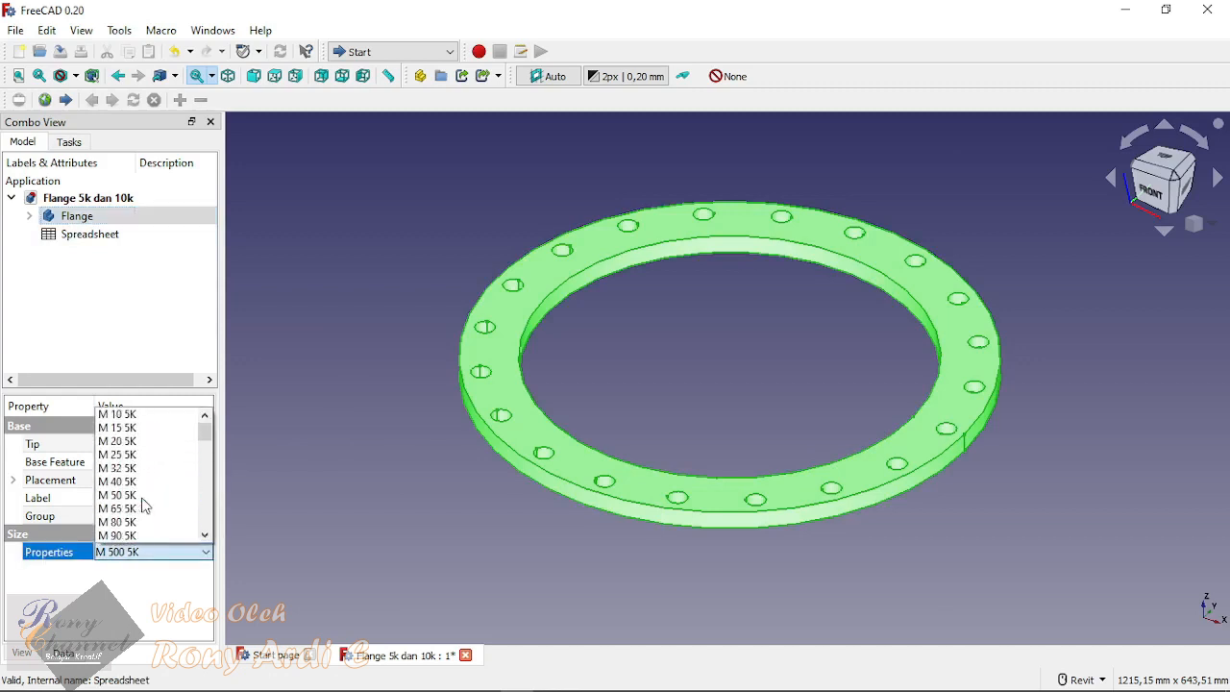
{"action": "left_click", "coordinate": [139, 415]}
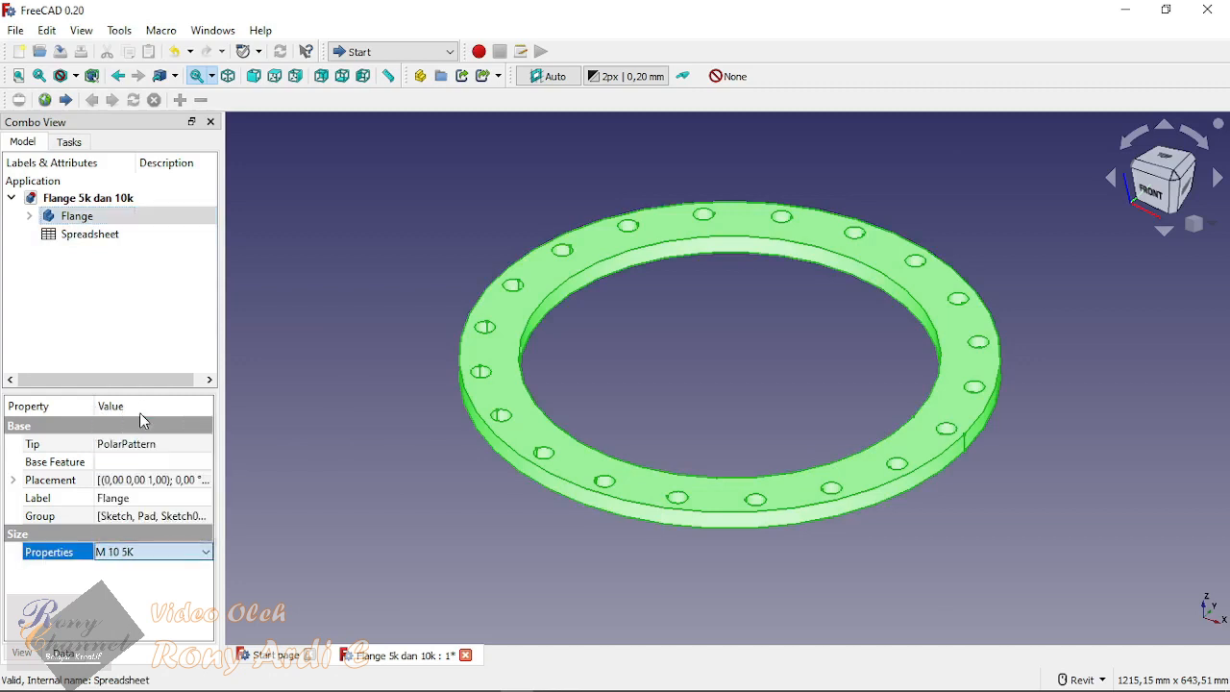
{"action": "left_click", "coordinate": [681, 397]}
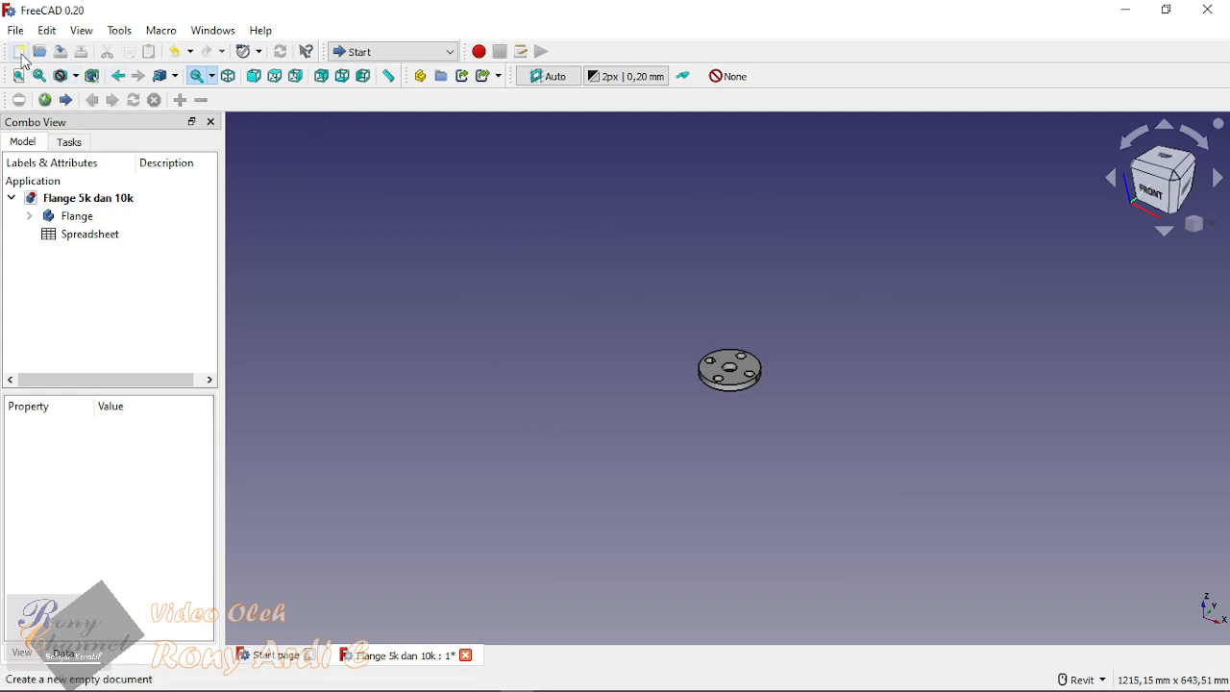
Step: Close the Flange 5k dan 10k document without saving its changes and create a new empty document
{"action": "left_click", "coordinate": [465, 655]}
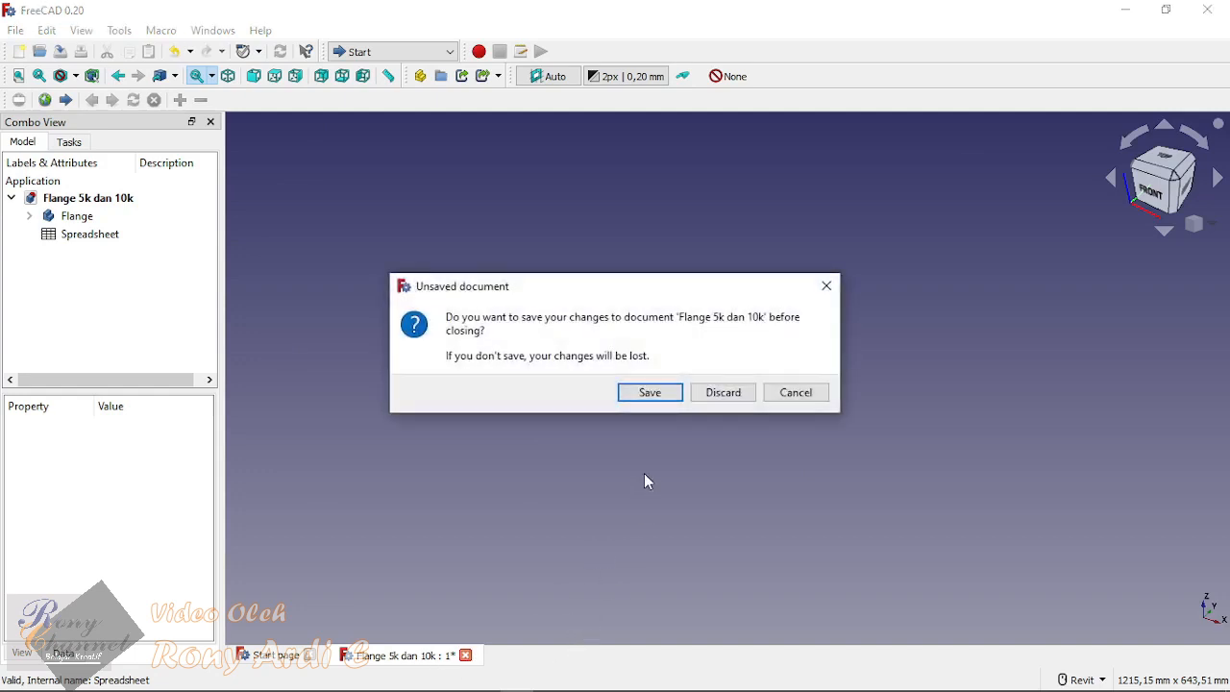
{"action": "left_click", "coordinate": [728, 392]}
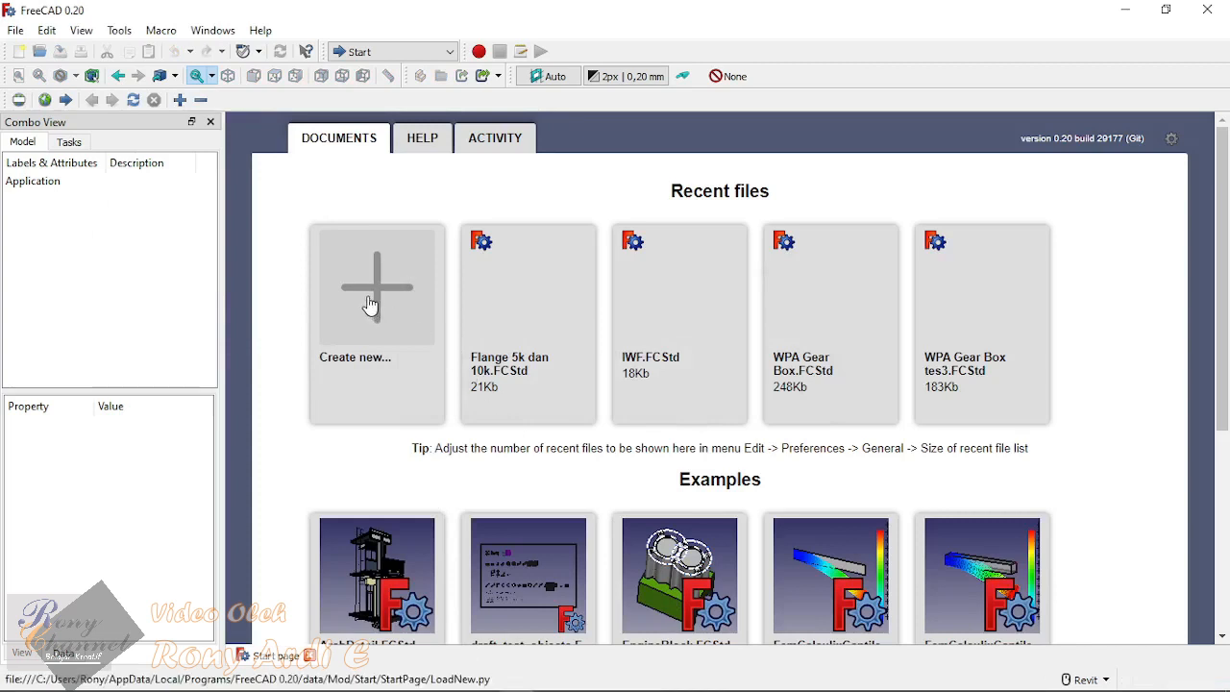
{"action": "left_click", "coordinate": [370, 305]}
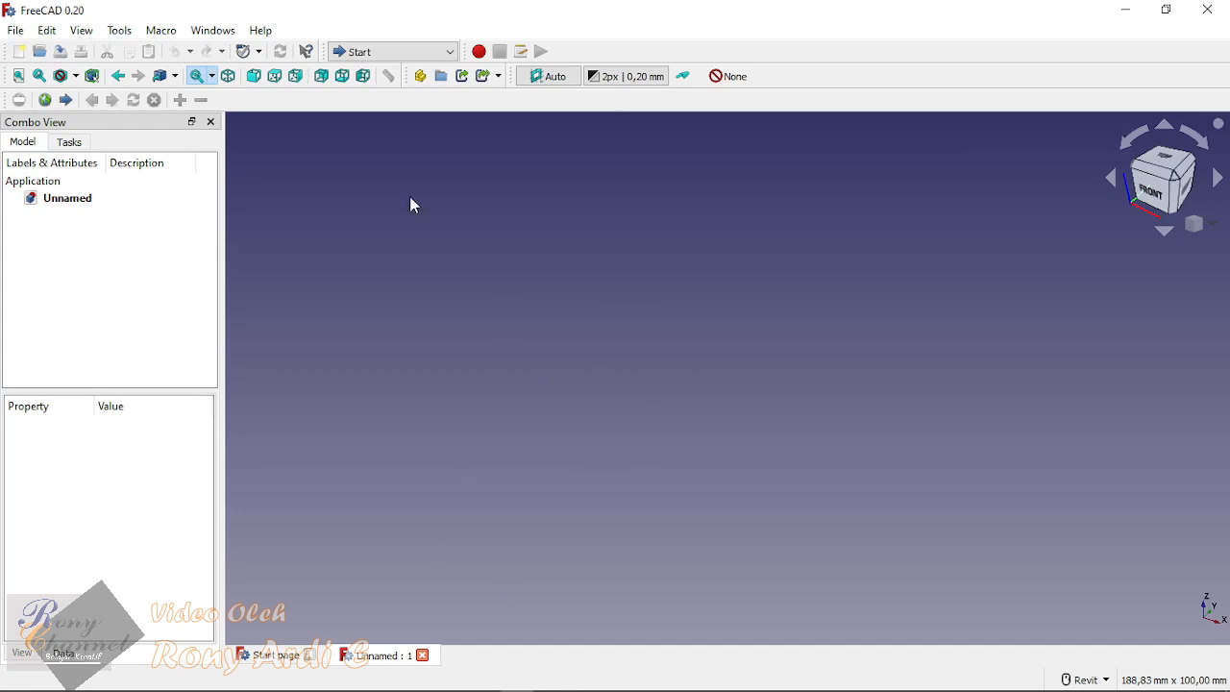
Step: Switch the document to the Part Design workbench
{"action": "left_click", "coordinate": [393, 51]}
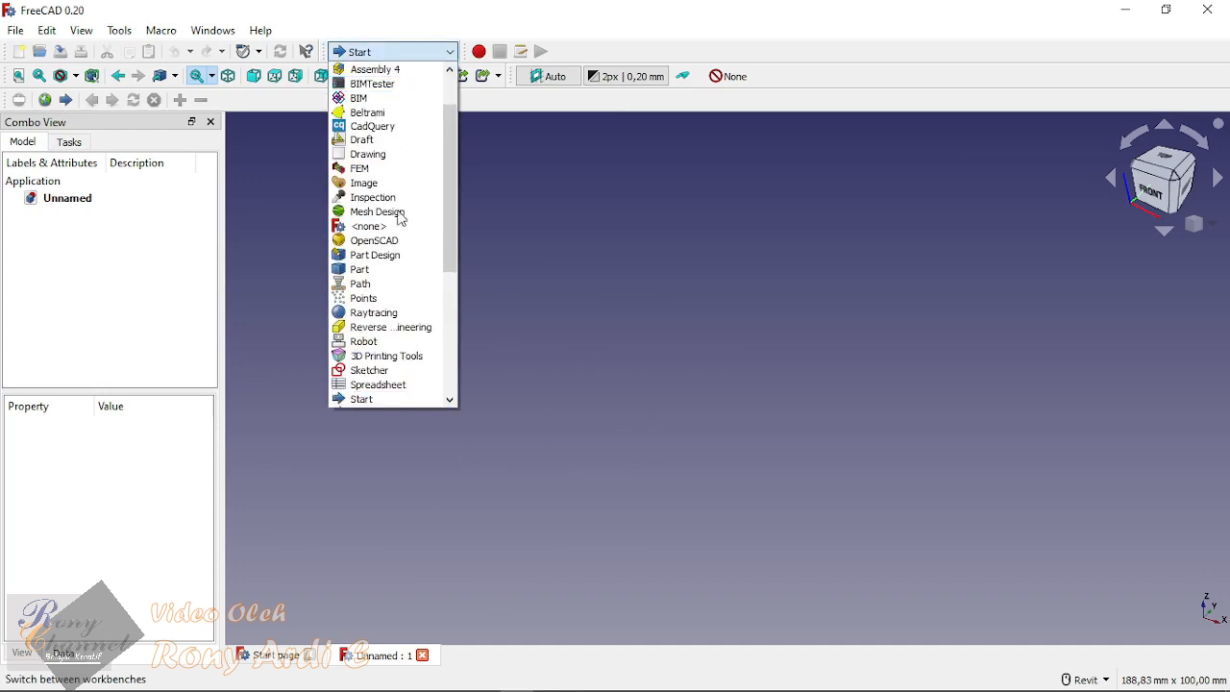
{"action": "left_click", "coordinate": [394, 384]}
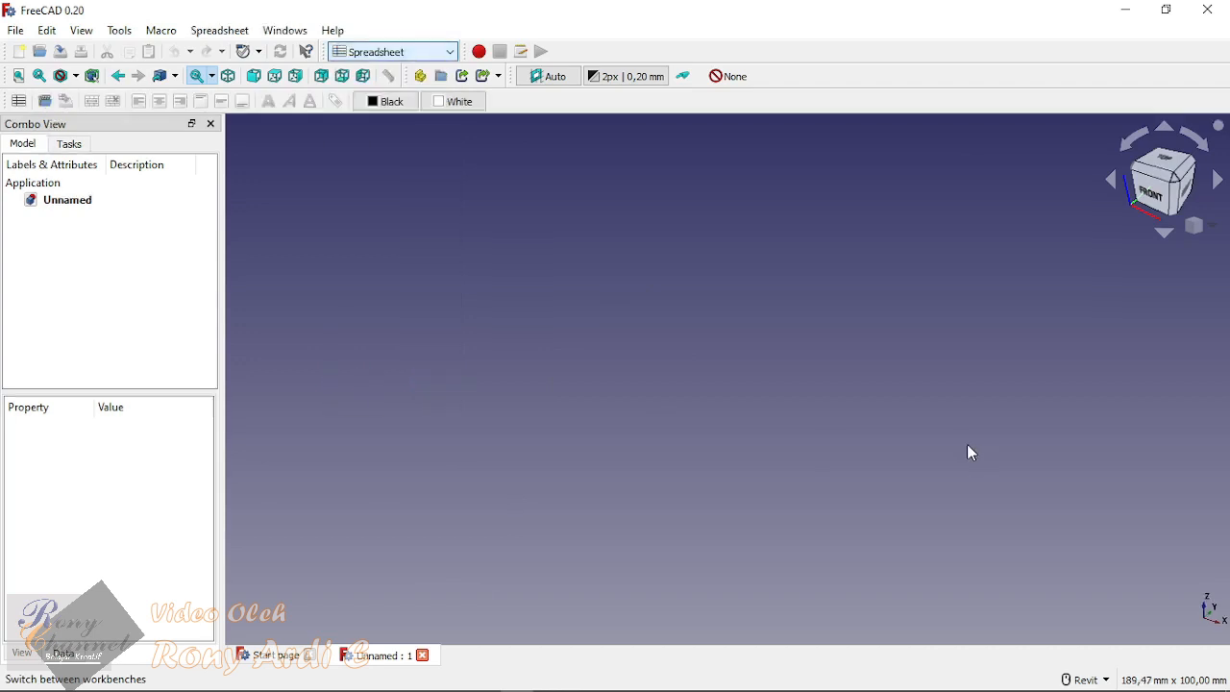
{"action": "left_click", "coordinate": [421, 52]}
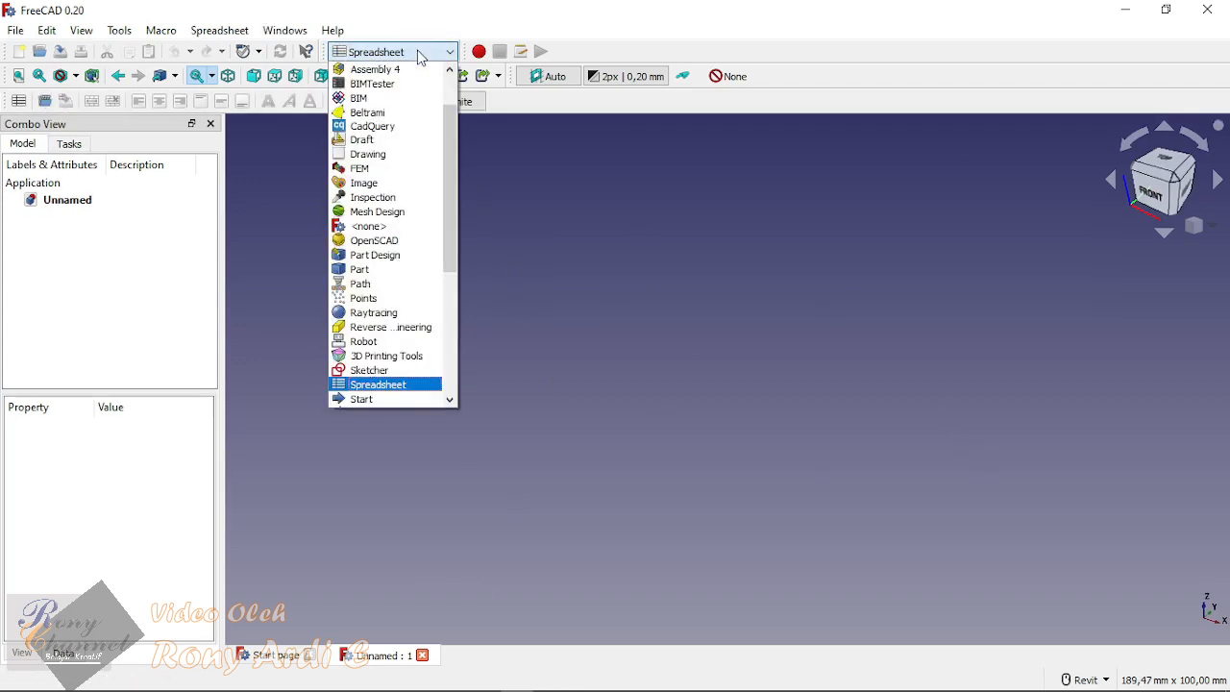
{"action": "left_click", "coordinate": [396, 255]}
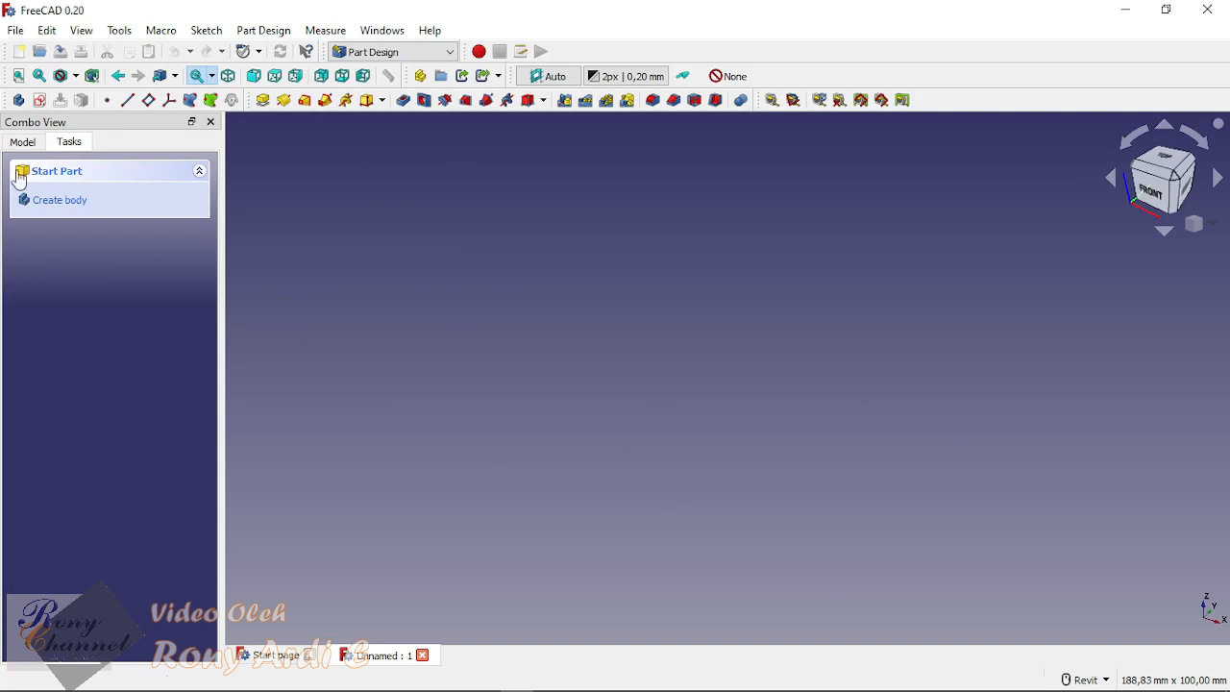
{"action": "left_click", "coordinate": [39, 100]}
{"action": "left_click", "coordinate": [538, 370]}
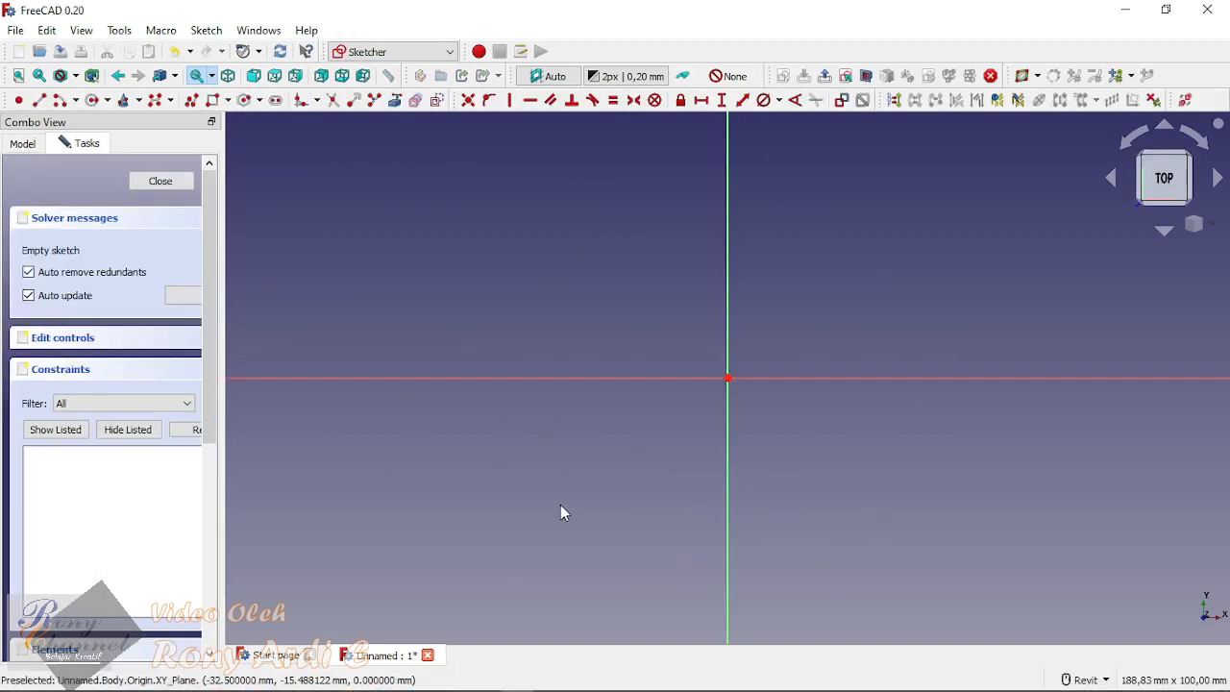
{"action": "left_click", "coordinate": [164, 181]}
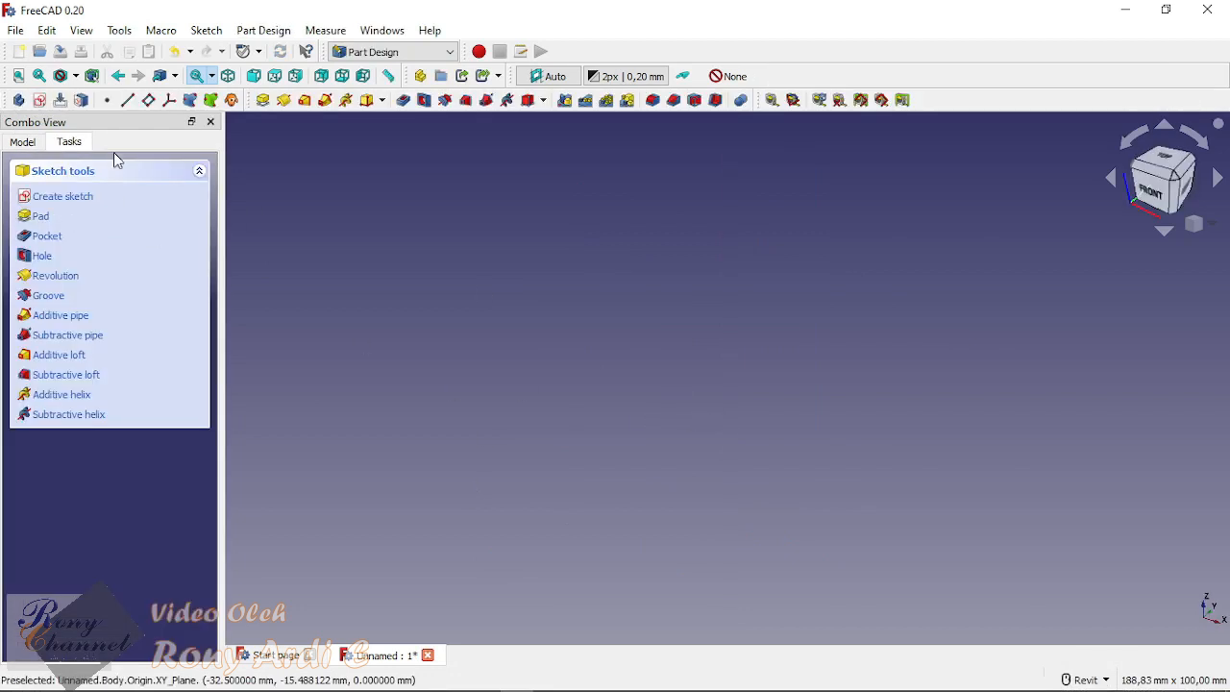
{"action": "left_click", "coordinate": [27, 141]}
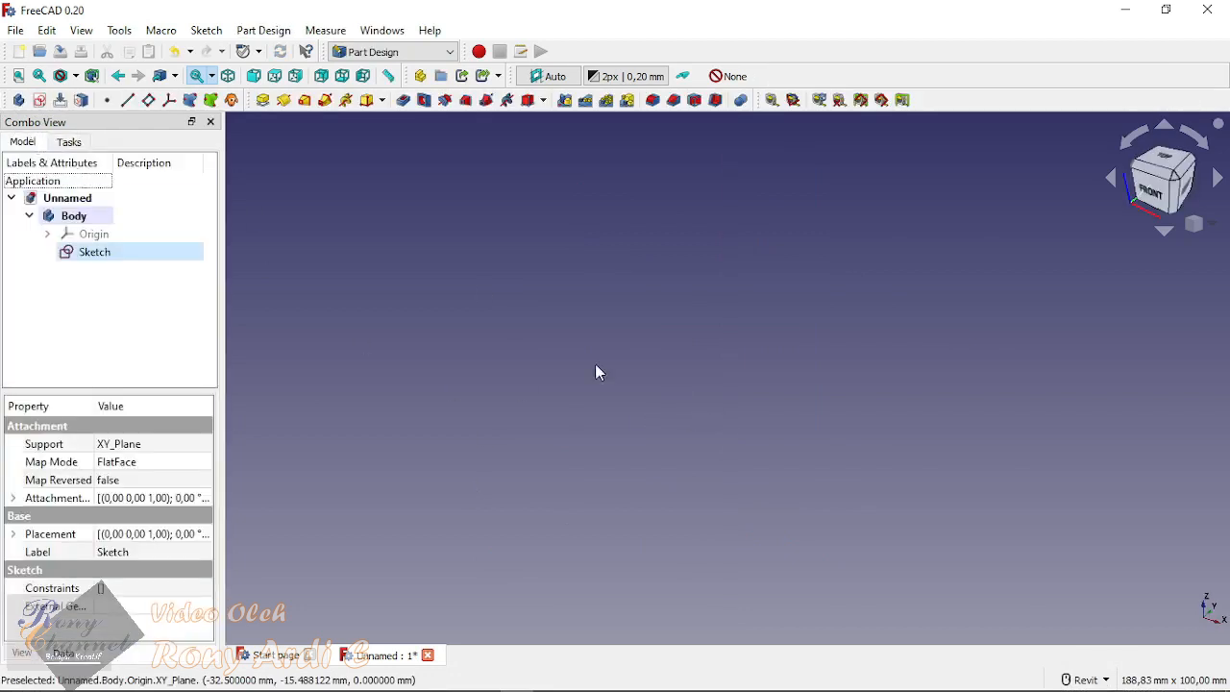
{"action": "right_click", "coordinate": [107, 255]}
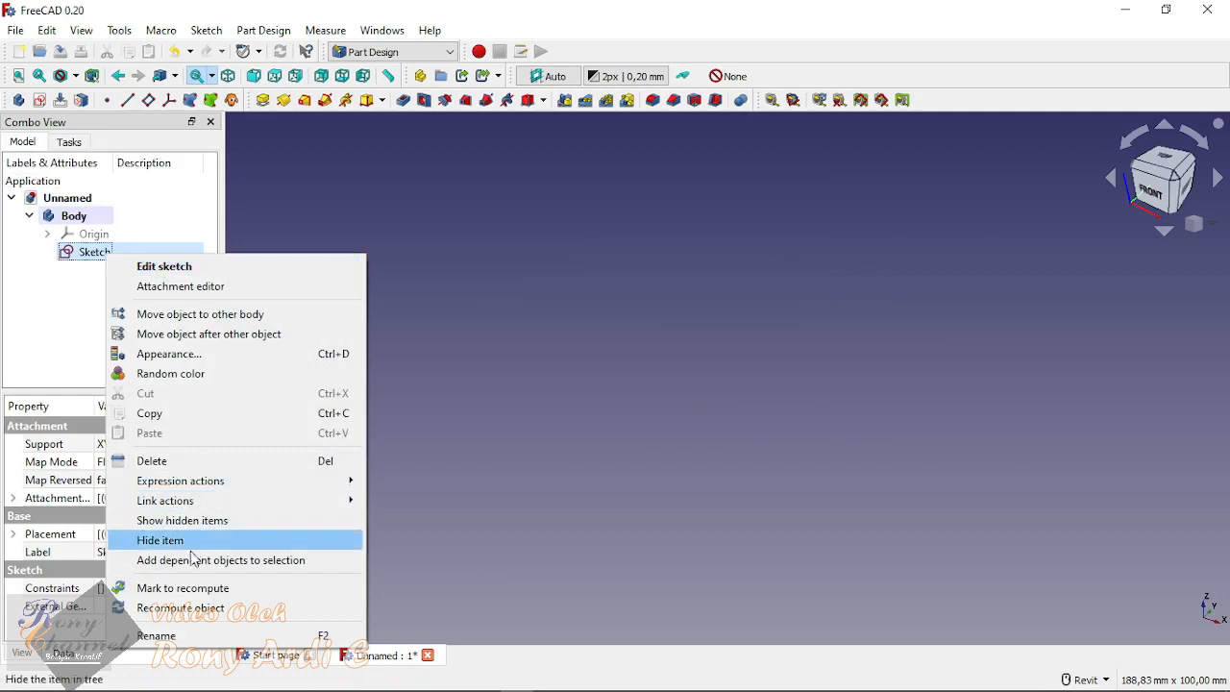
{"action": "left_click", "coordinate": [473, 336]}
{"action": "left_click", "coordinate": [92, 251]}
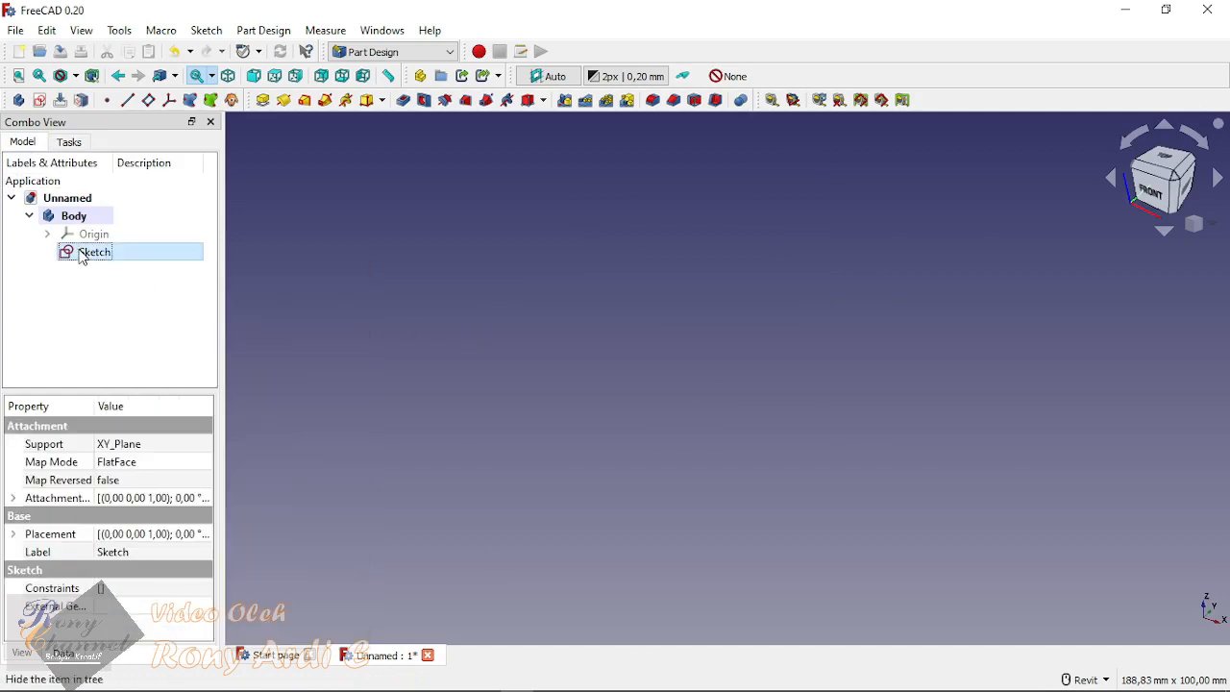
{"action": "key", "text": "Delete"}
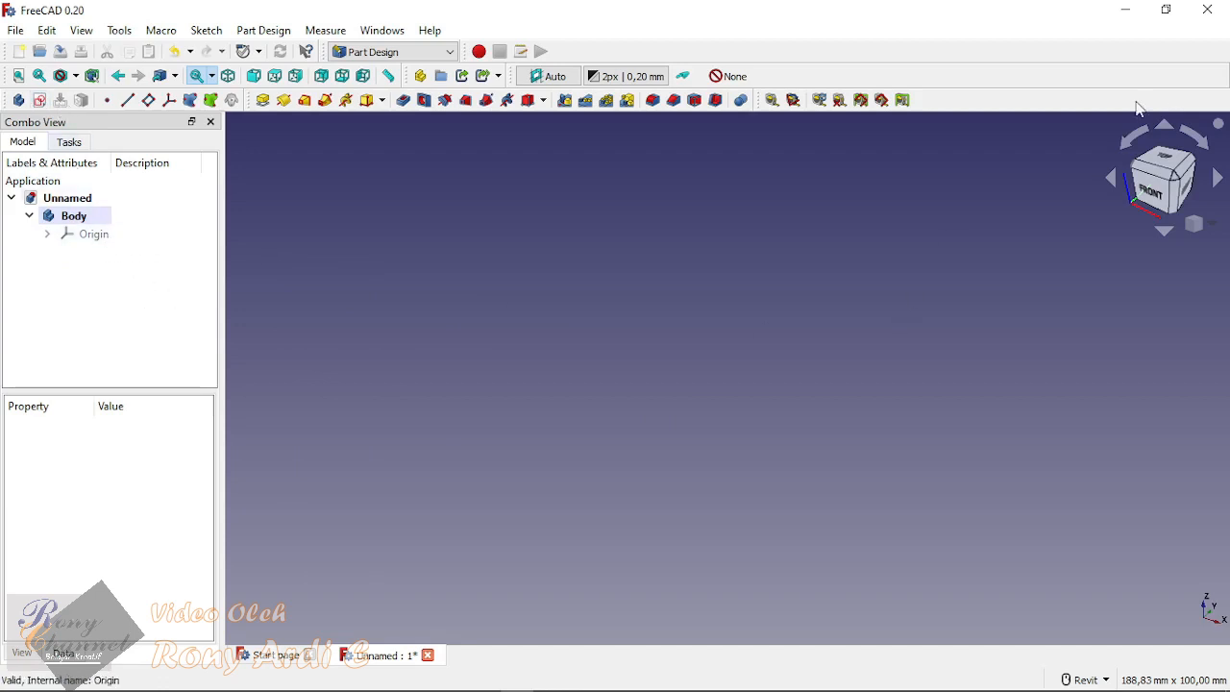
Step: Create a new sketch on the body's XY plane
{"action": "left_click", "coordinate": [1178, 186]}
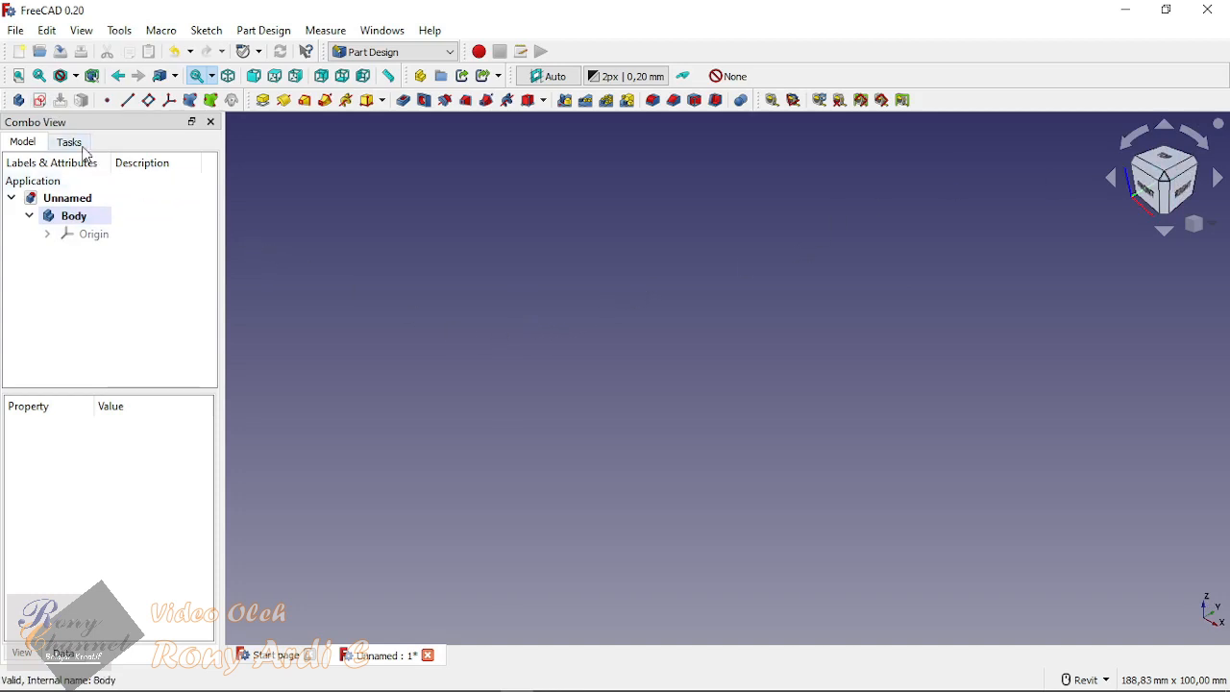
{"action": "left_click", "coordinate": [40, 101]}
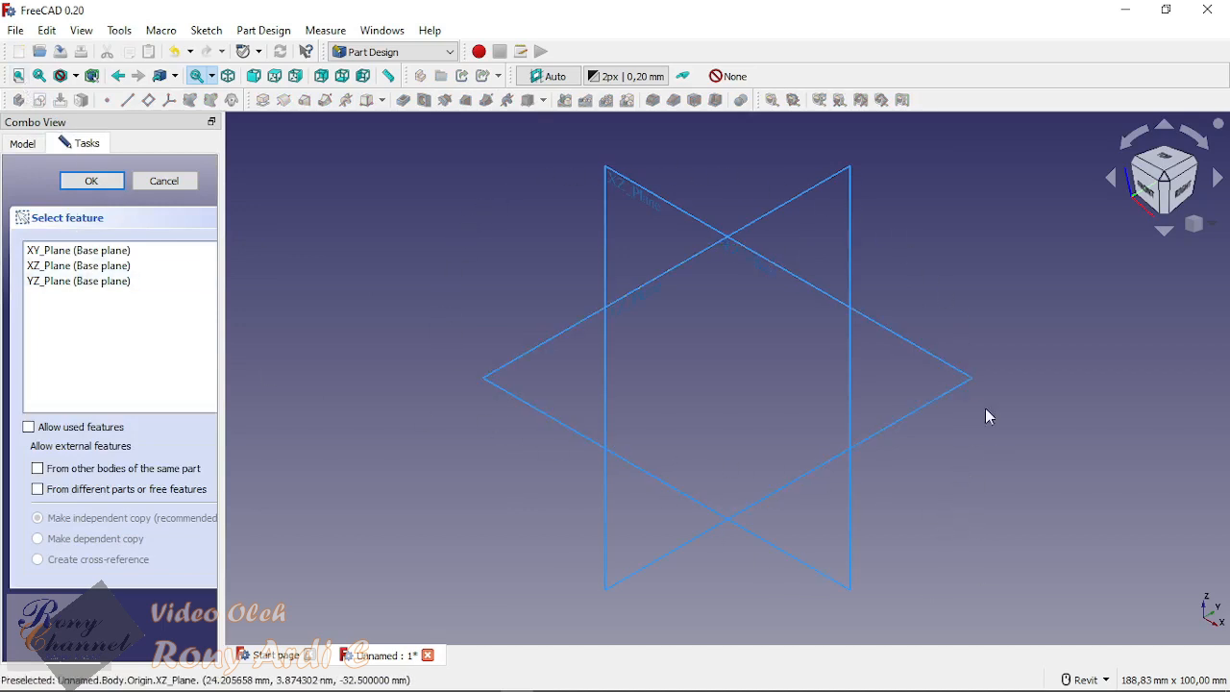
{"action": "middle_click_drag", "start_coordinate": [736, 411], "coordinate": [764, 384], "text": "shift"}
{"action": "middle_click_drag", "start_coordinate": [625, 196], "coordinate": [703, 283], "text": "shift"}
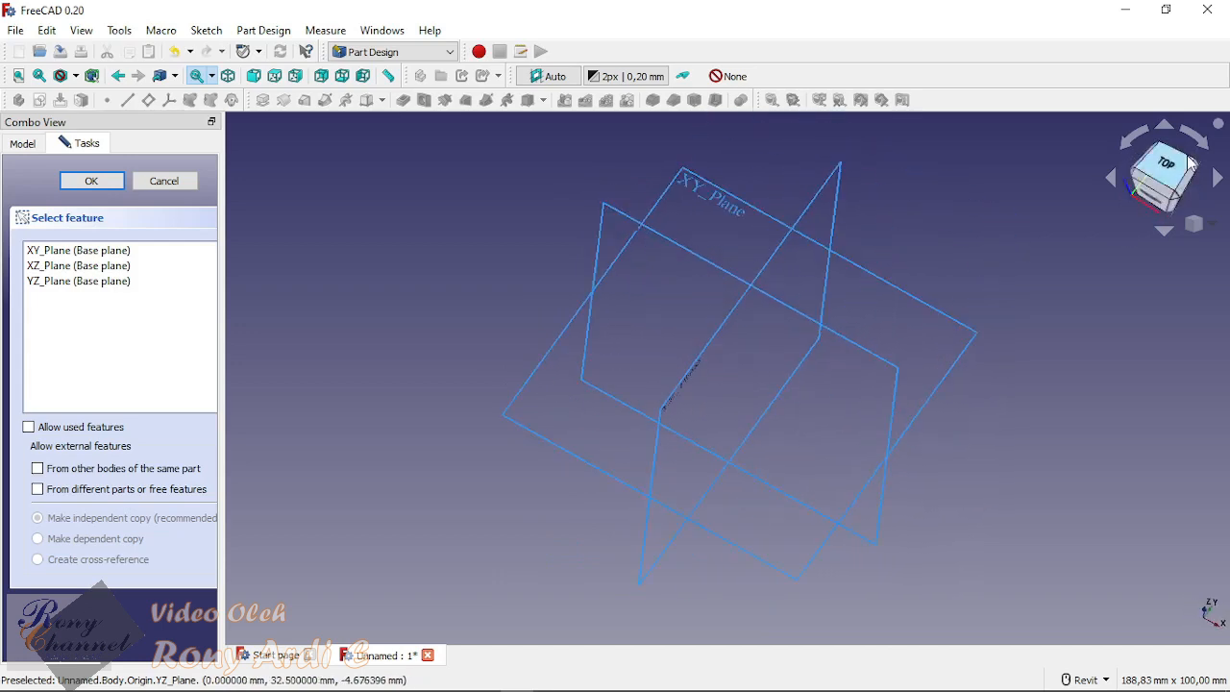
{"action": "left_click", "coordinate": [738, 209]}
{"action": "scroll", "coordinate": [591, 460], "scroll_direction": "down", "scroll_amount": 3}
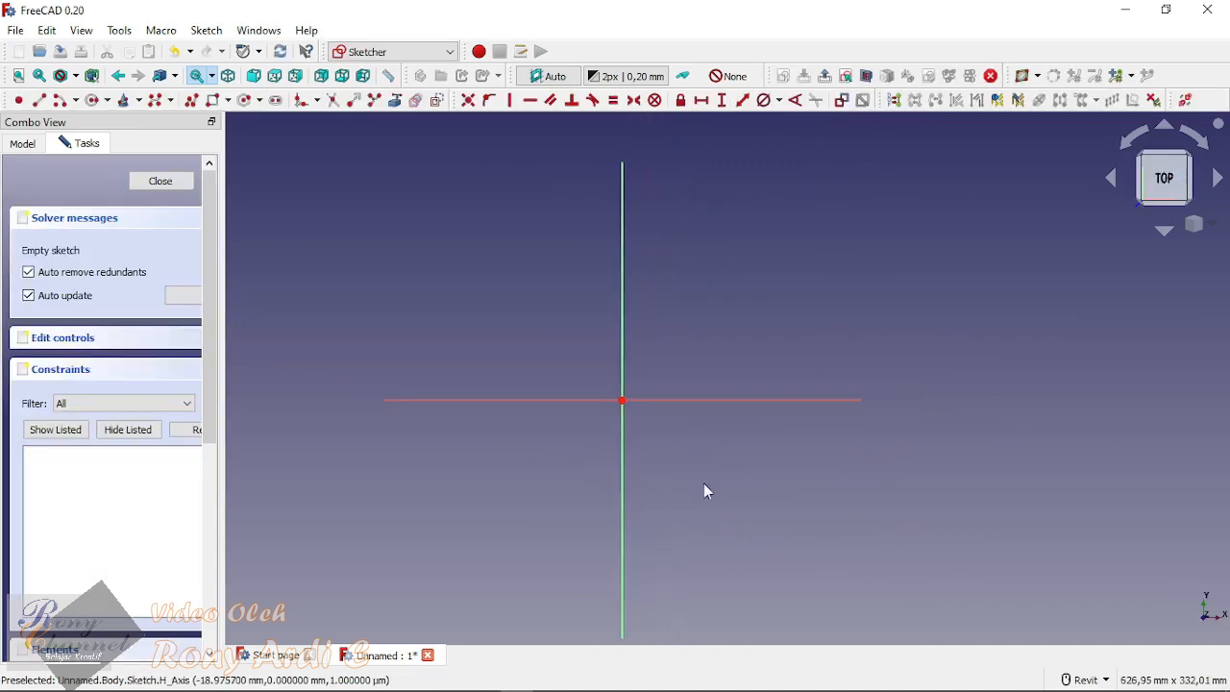
{"action": "scroll", "coordinate": [692, 485], "scroll_direction": "up", "scroll_amount": 1}
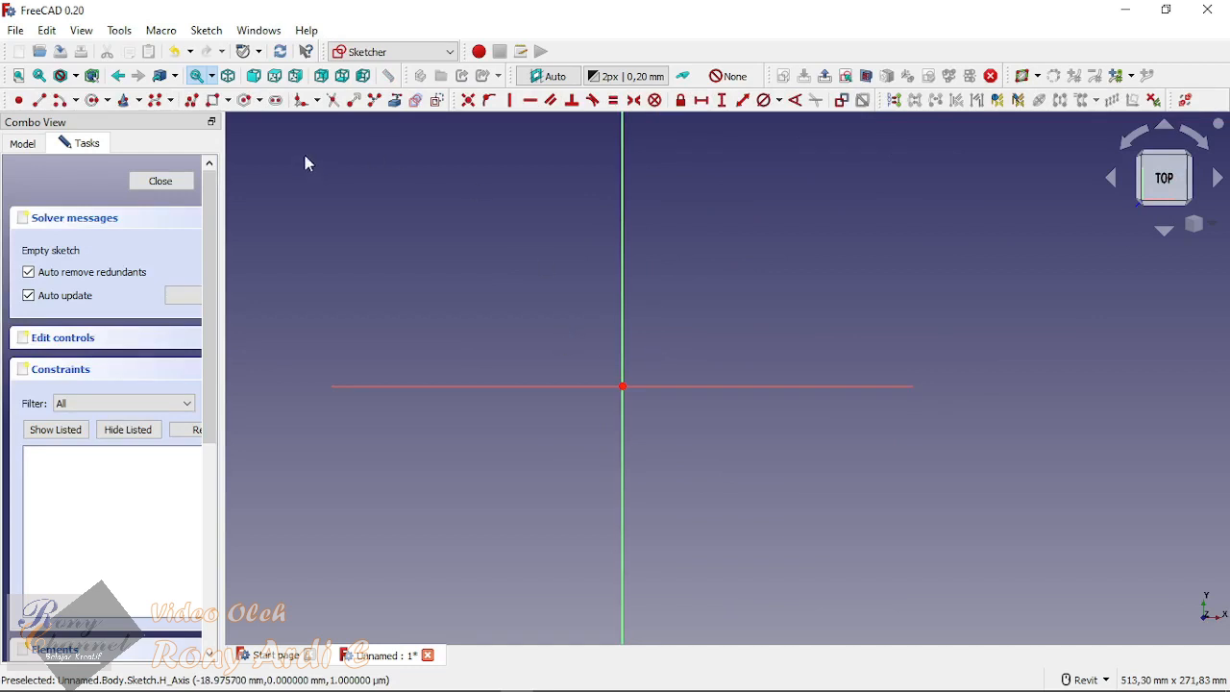
Step: Draw two circles, a smaller one inside a larger one, with both centres slightly above and beside the sketch origin
{"action": "left_click", "coordinate": [93, 100]}
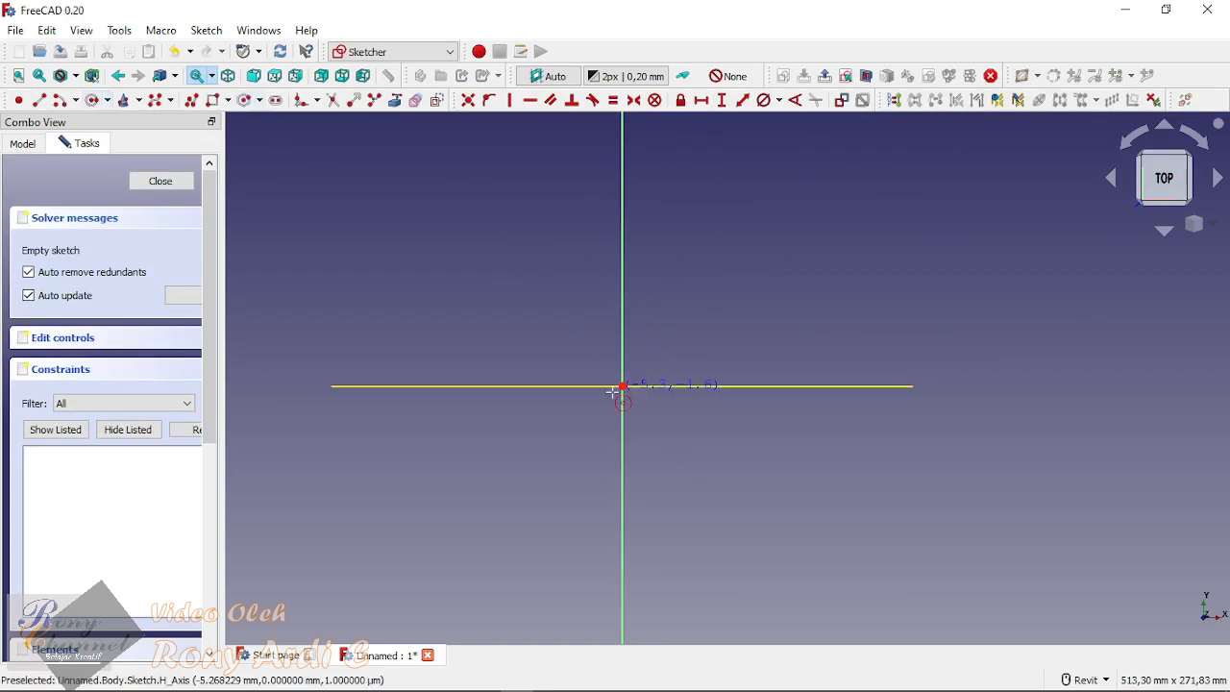
{"action": "left_click", "coordinate": [668, 357]}
{"action": "left_click", "coordinate": [862, 241]}
{"action": "scroll", "coordinate": [688, 355], "scroll_direction": "down", "scroll_amount": 1}
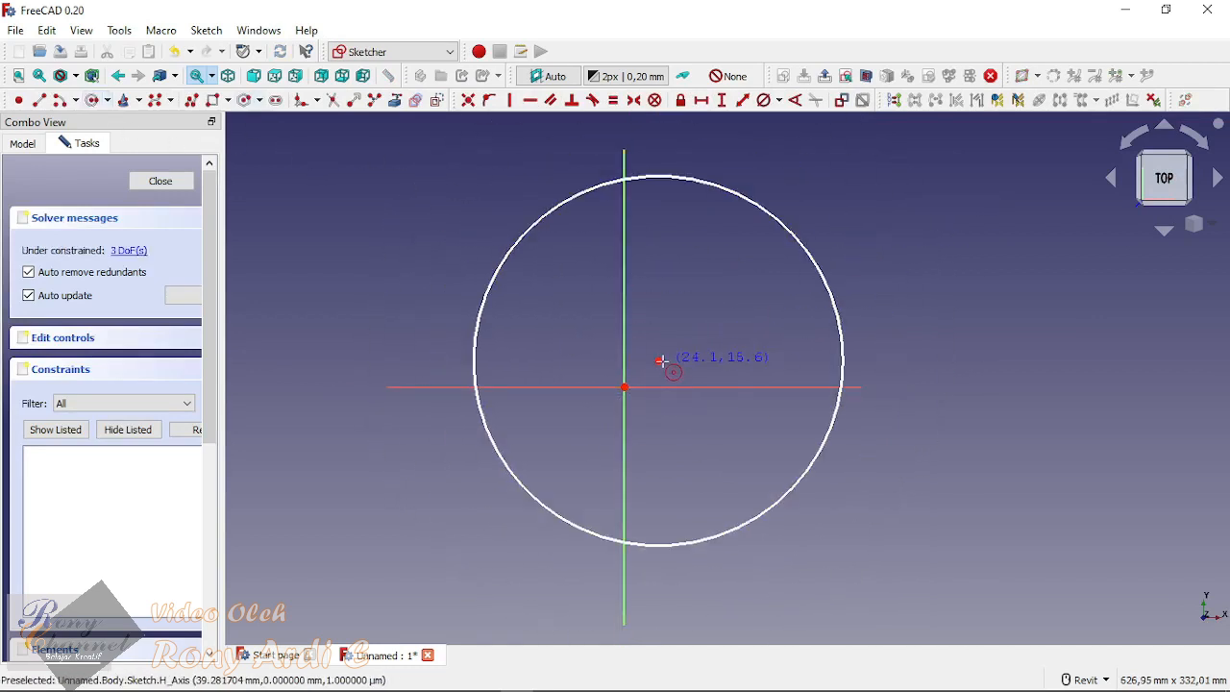
{"action": "scroll", "coordinate": [661, 360], "scroll_direction": "down", "scroll_amount": 1}
{"action": "left_click", "coordinate": [682, 329]}
{"action": "left_click", "coordinate": [908, 240]}
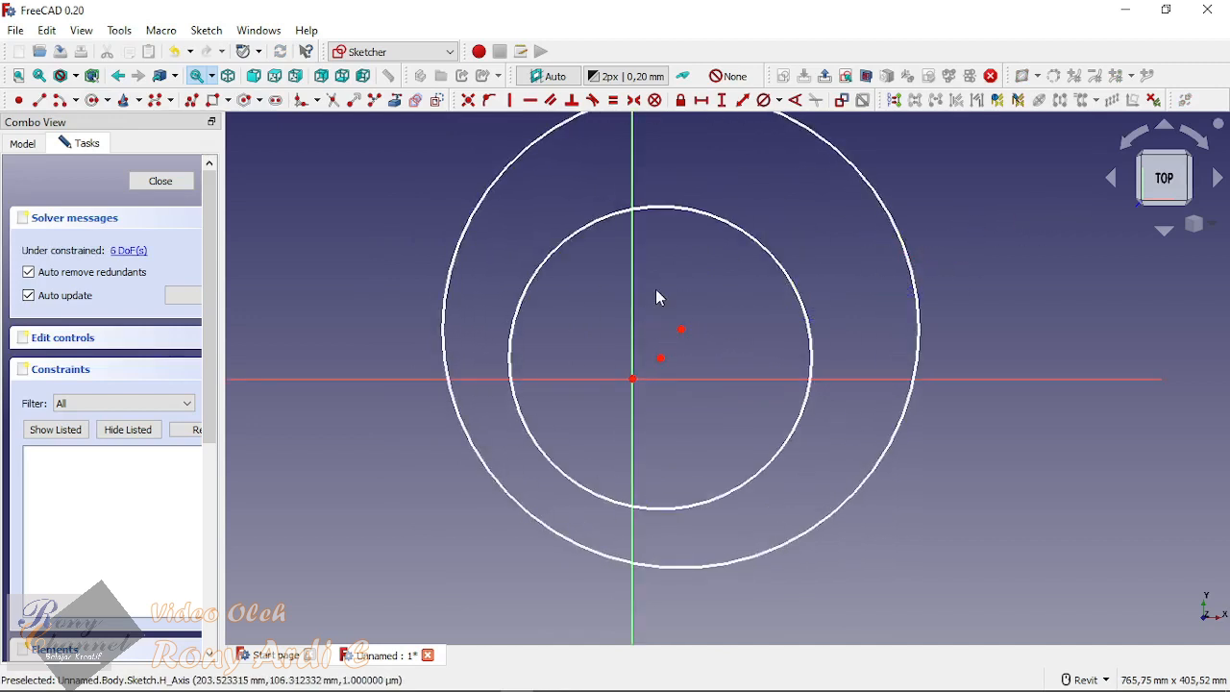
Step: Constrain both circle centres coincident with the sketch origin and close the sketch
{"action": "left_click_drag", "start_coordinate": [608, 283], "coordinate": [718, 427]}
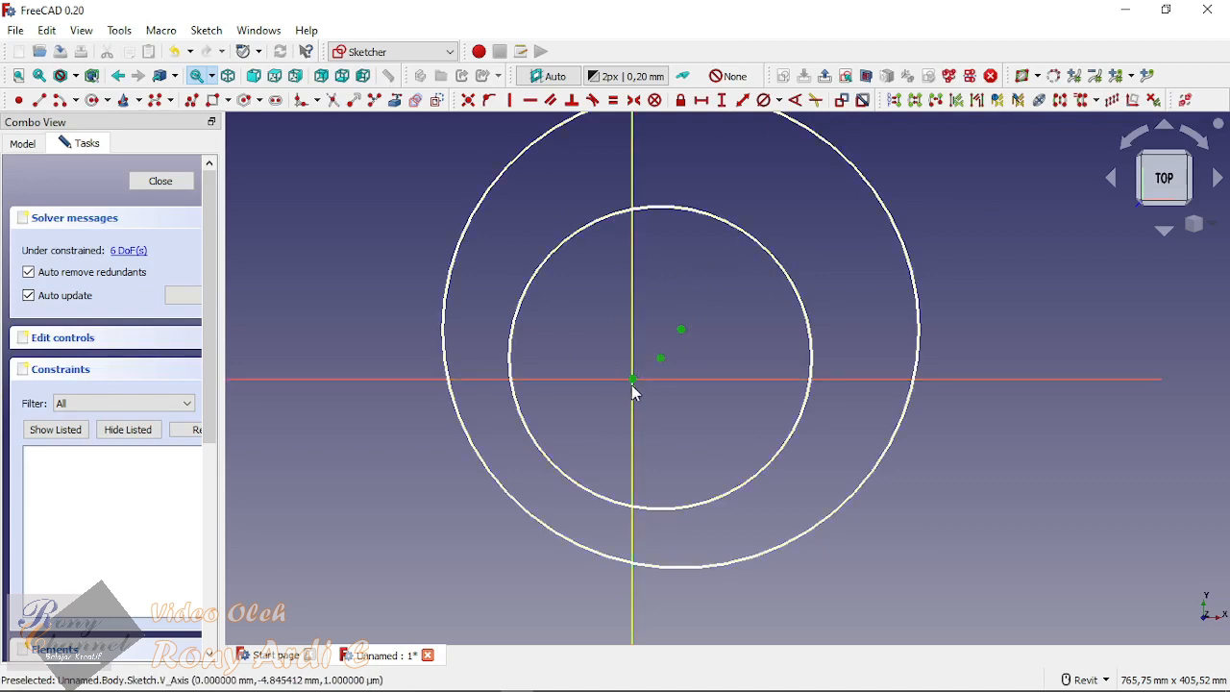
{"action": "left_click", "coordinate": [468, 100]}
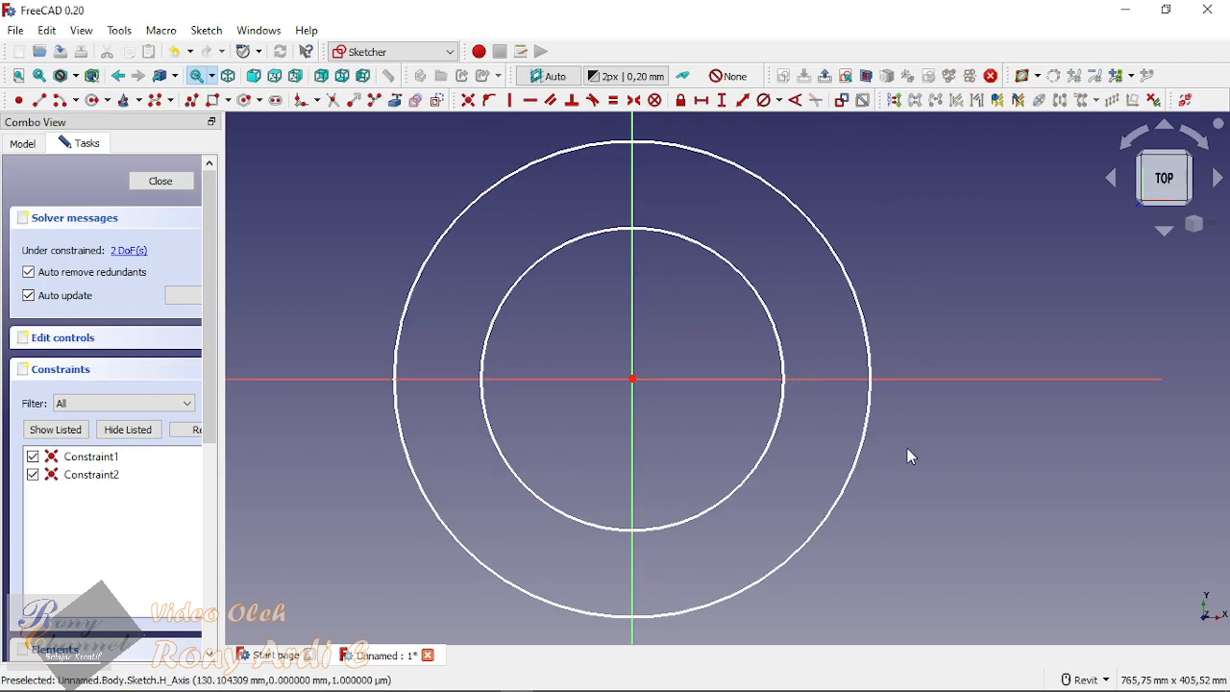
{"action": "scroll", "coordinate": [573, 497], "scroll_direction": "down", "scroll_amount": 1}
{"action": "scroll", "coordinate": [598, 496], "scroll_direction": "up", "scroll_amount": 1}
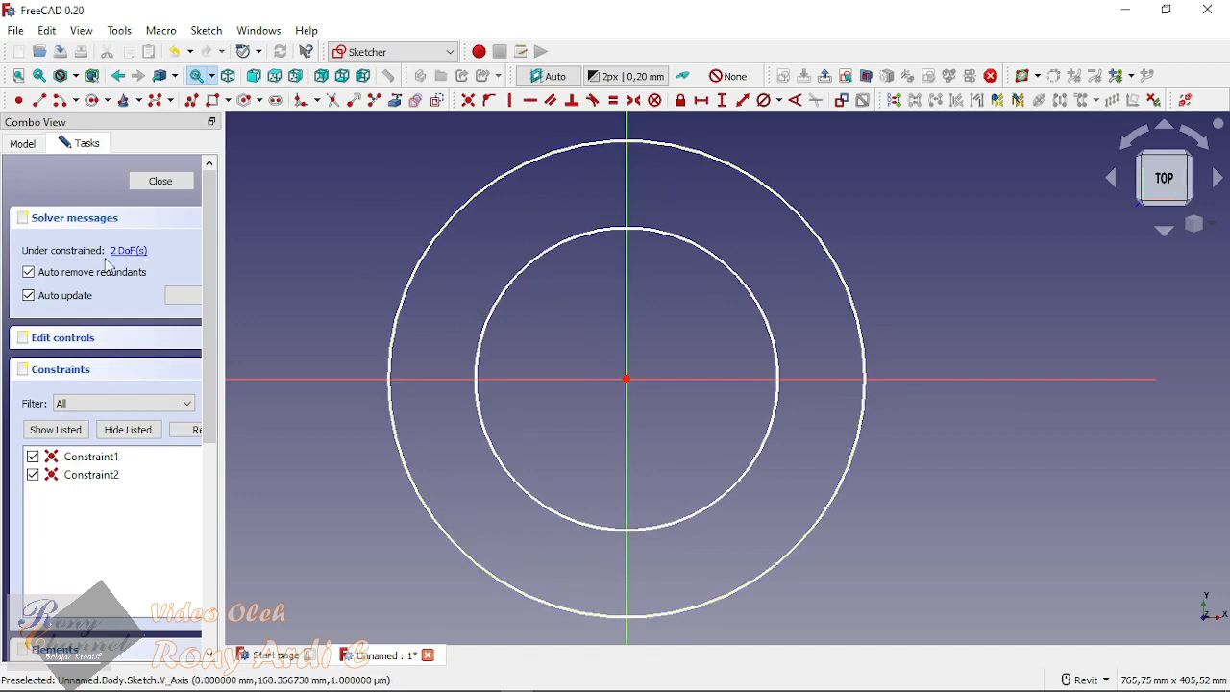
{"action": "left_click", "coordinate": [157, 182]}
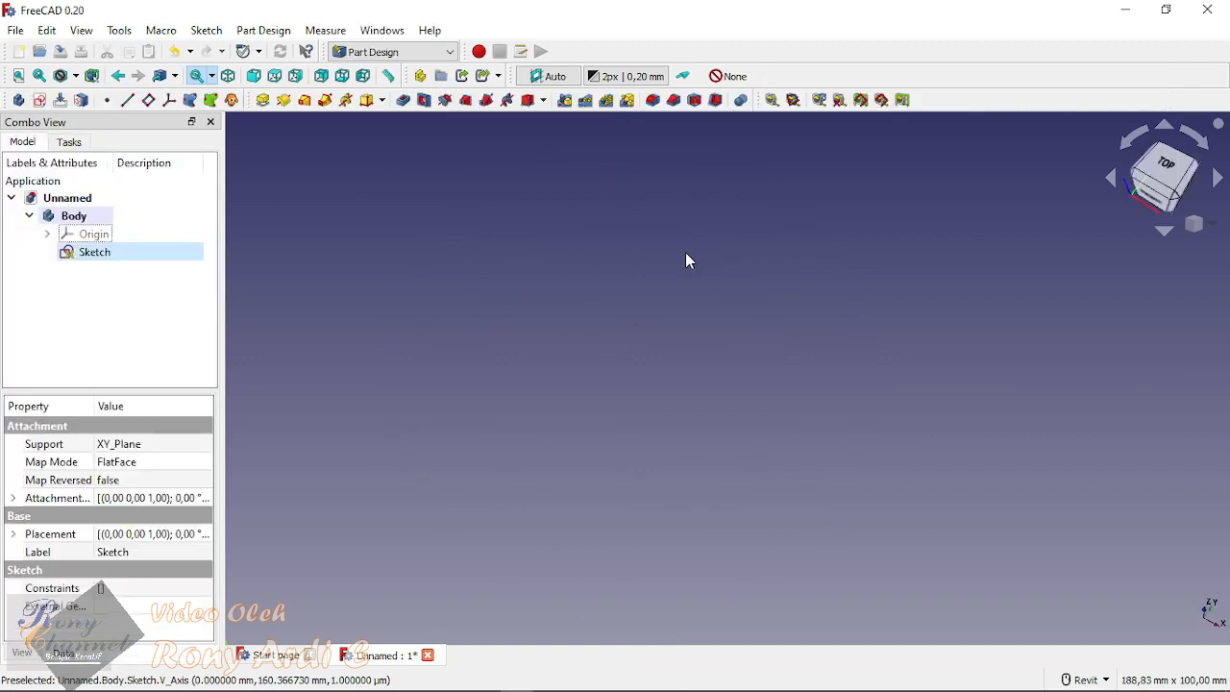
Step: Switch to the Spreadsheet workbench and create a new spreadsheet in the document
{"action": "left_click", "coordinate": [443, 52]}
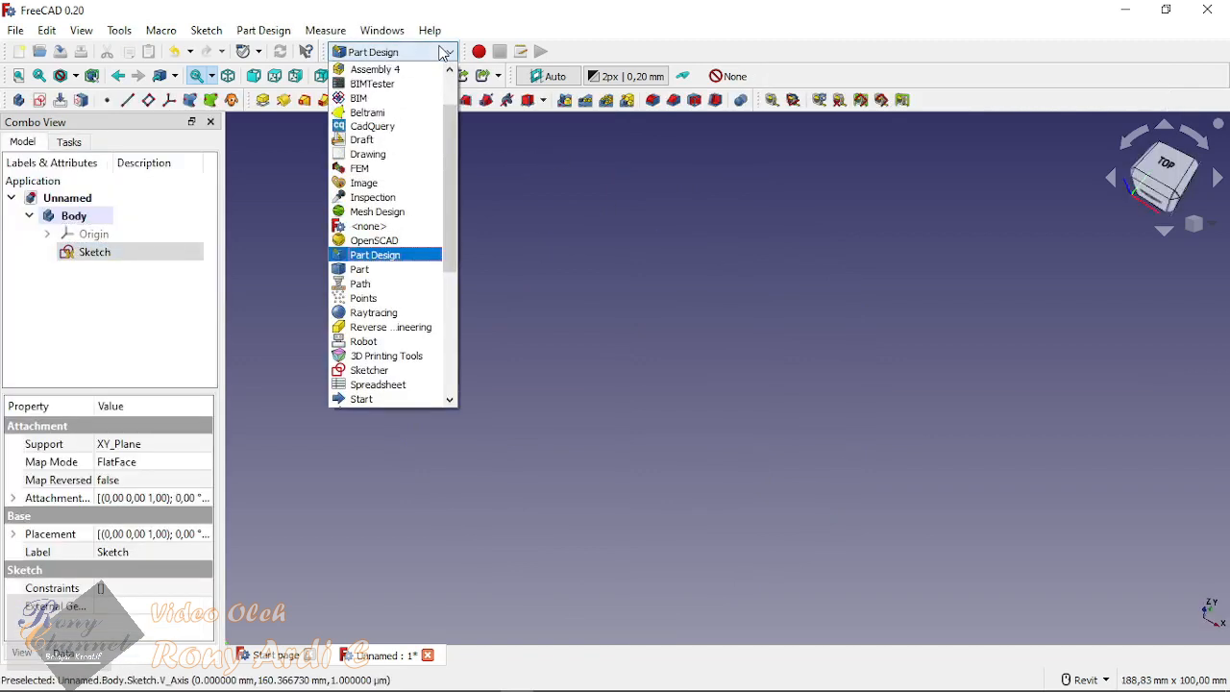
{"action": "left_click", "coordinate": [386, 387]}
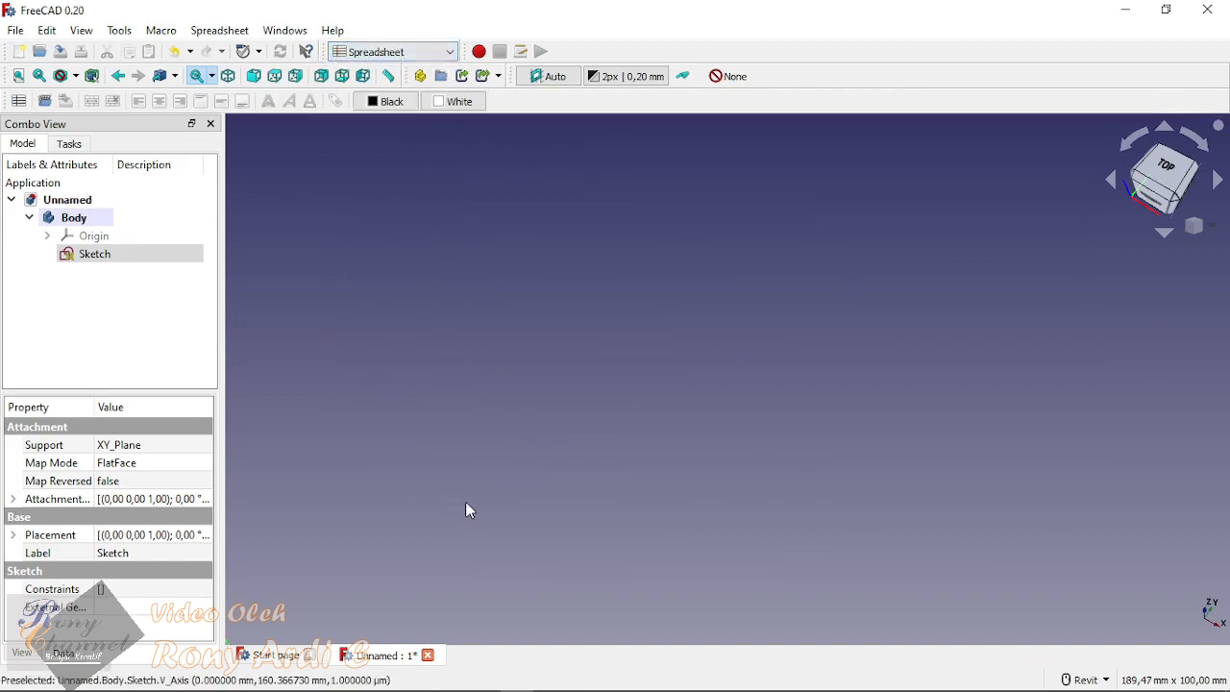
{"action": "left_click", "coordinate": [19, 101]}
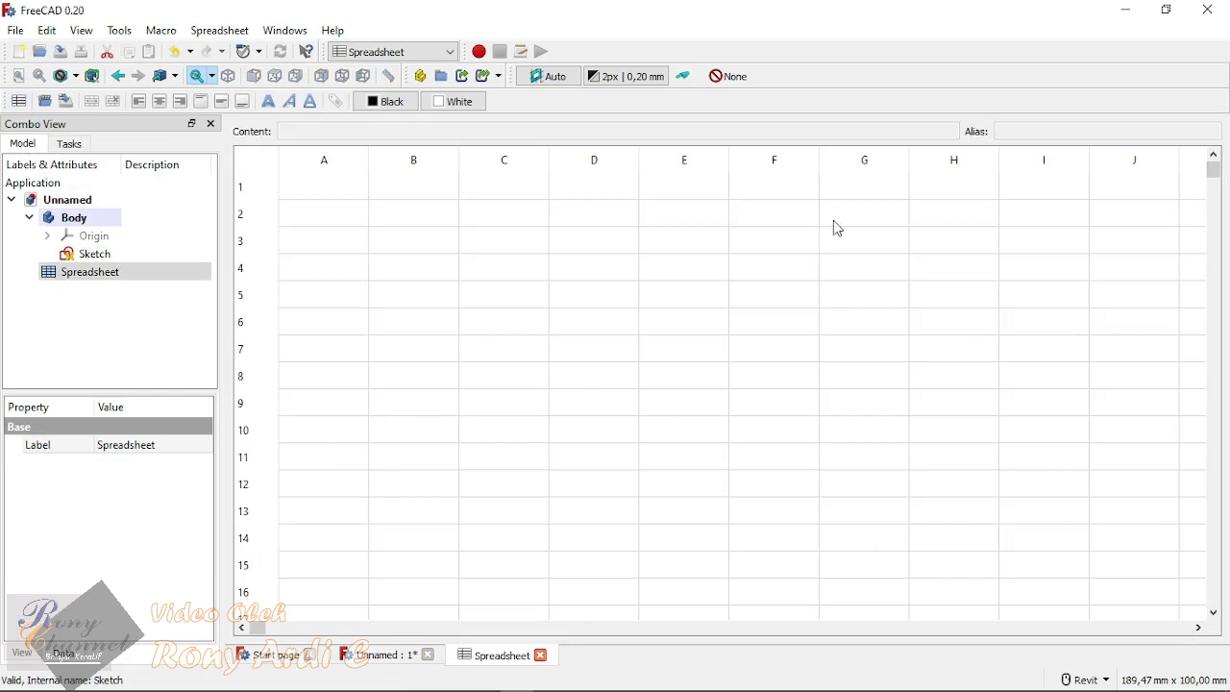
Step: Switch to Adobe Acrobat Reader and examine the JIS 5K and 10K flange dimension table in 5k10k.pdf
{"action": "mouse_move", "coordinate": [579, 685]}
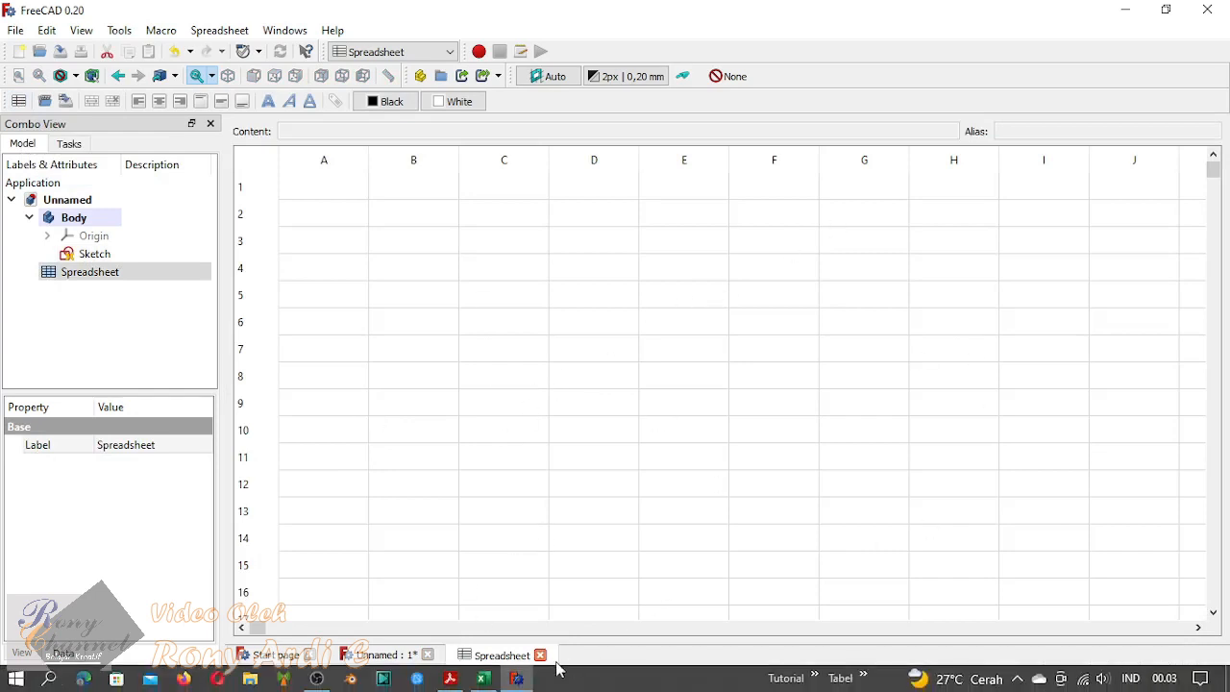
{"action": "left_click", "coordinate": [451, 678]}
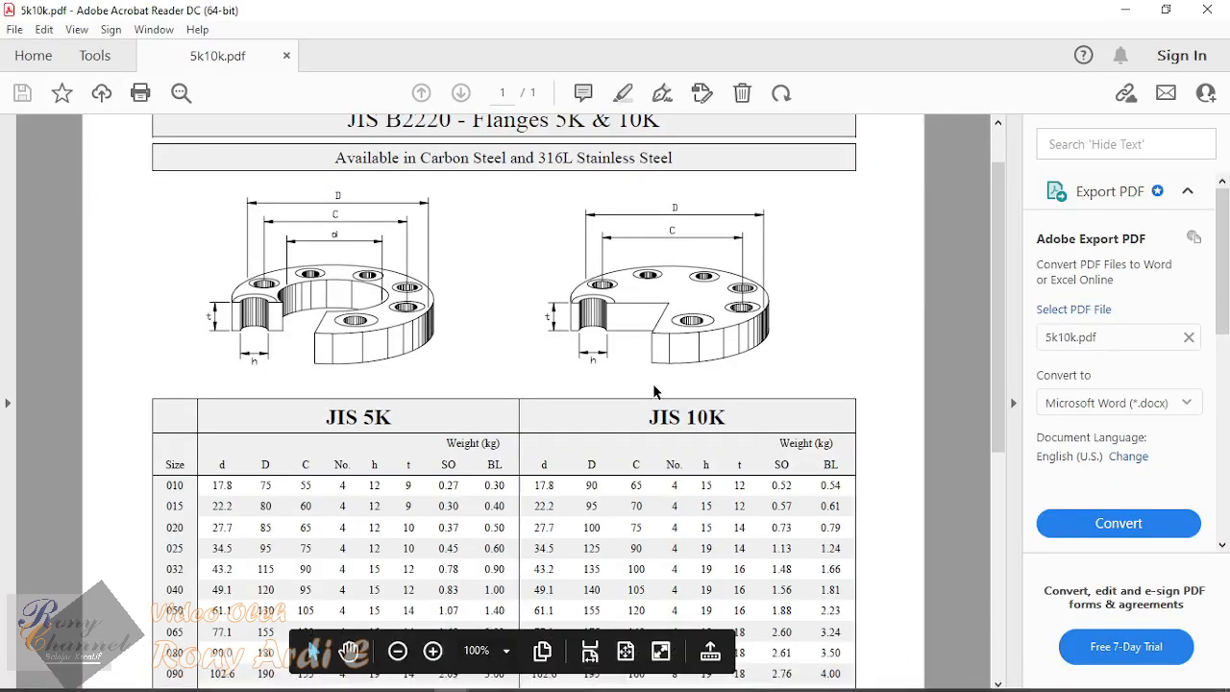
{"action": "scroll", "coordinate": [644, 394], "scroll_direction": "down", "scroll_amount": 4}
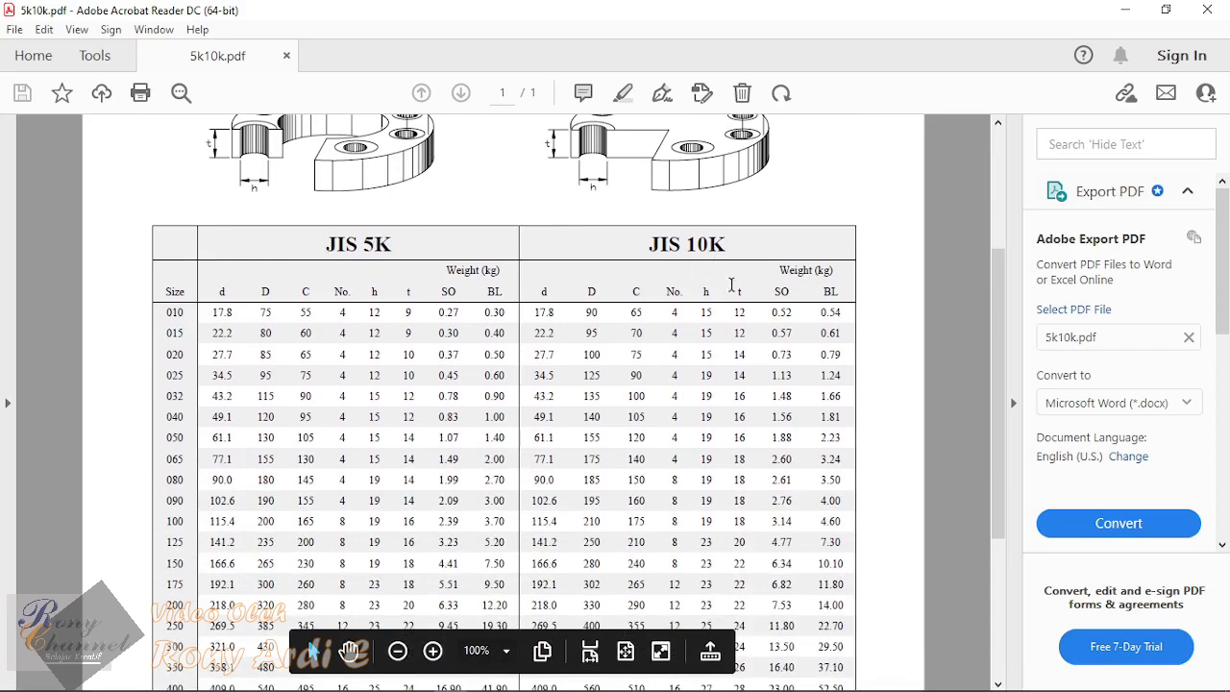
{"action": "scroll", "coordinate": [731, 288], "scroll_direction": "down", "scroll_amount": 10}
{"action": "scroll", "coordinate": [726, 300], "scroll_direction": "up", "scroll_amount": 10}
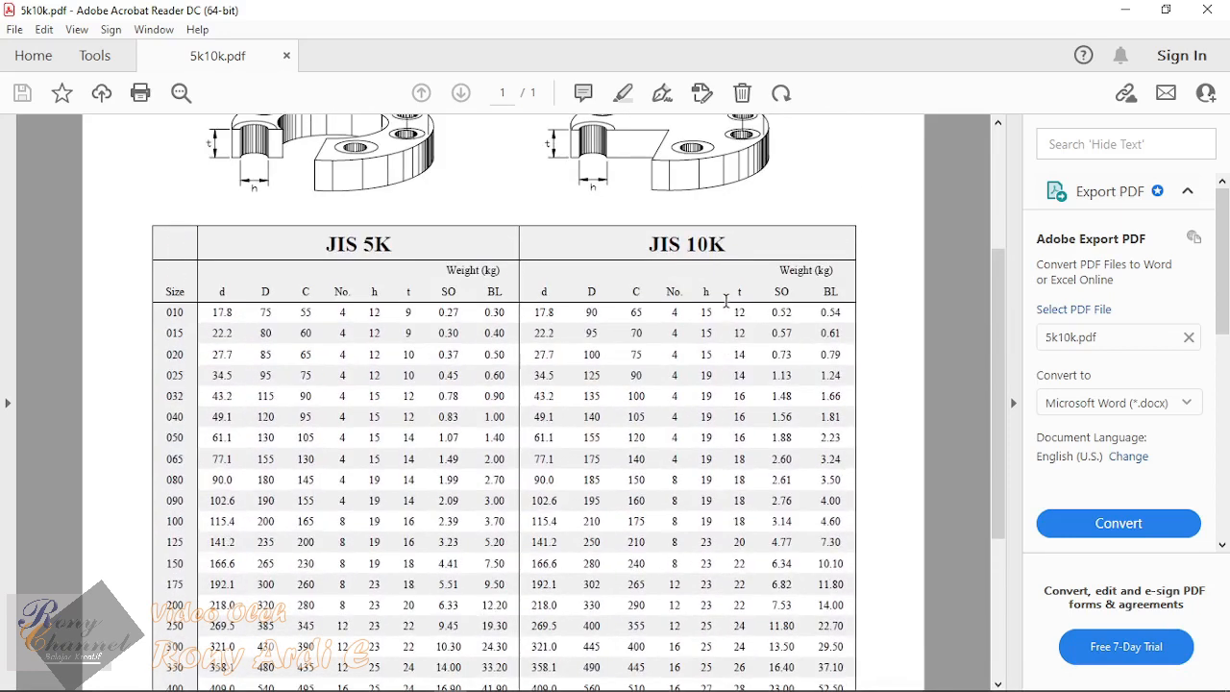
{"action": "scroll", "coordinate": [725, 301], "scroll_direction": "down", "scroll_amount": 2}
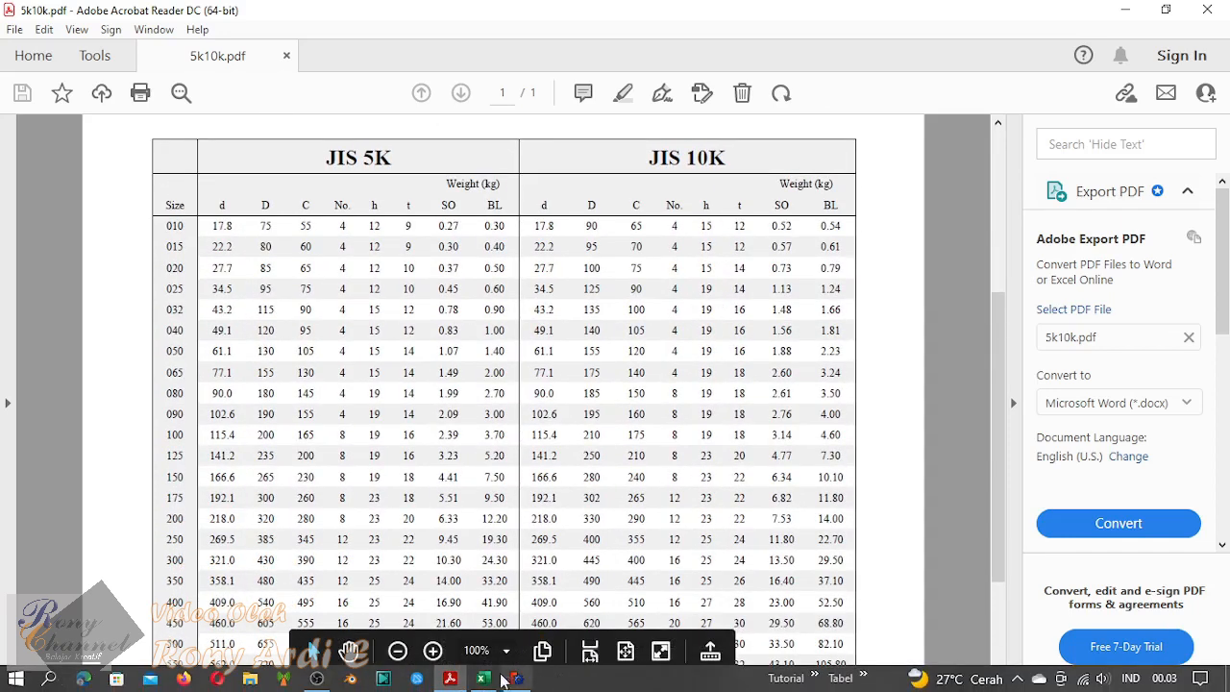
Step: Switch to Excel and look through the 5K and 10K flange size rows and dimension columns in 5k10k.xlsx
{"action": "left_click", "coordinate": [498, 678]}
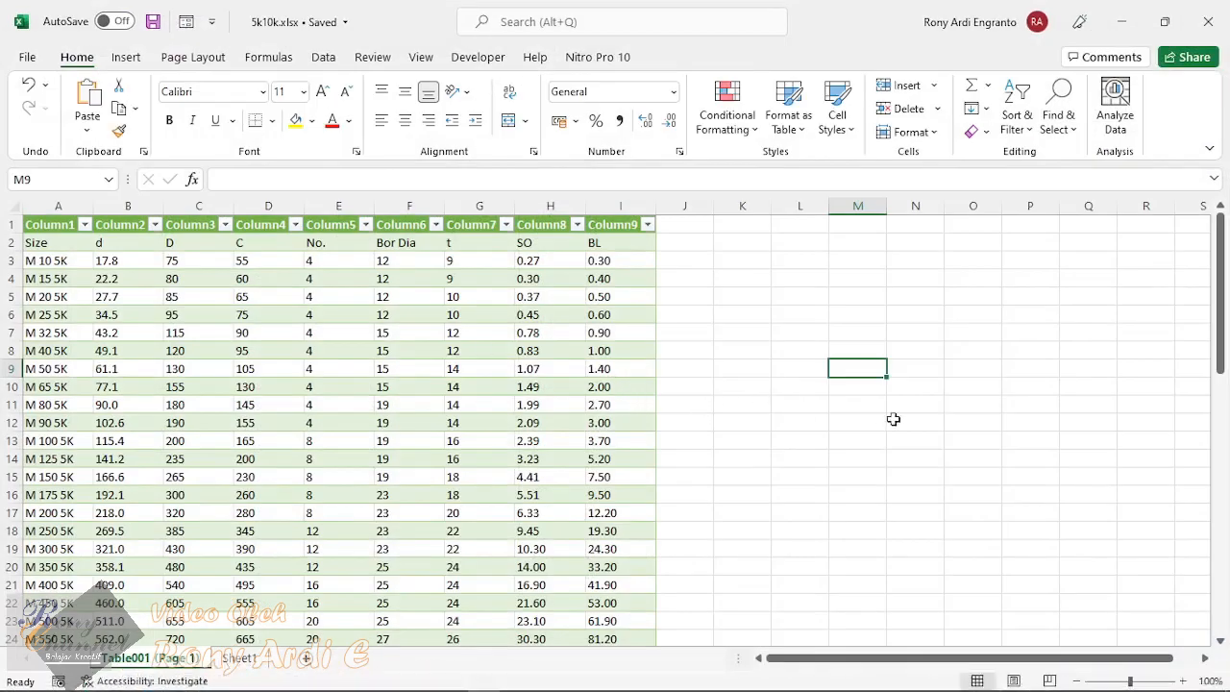
{"action": "scroll", "coordinate": [898, 419], "scroll_direction": "down", "scroll_amount": 3}
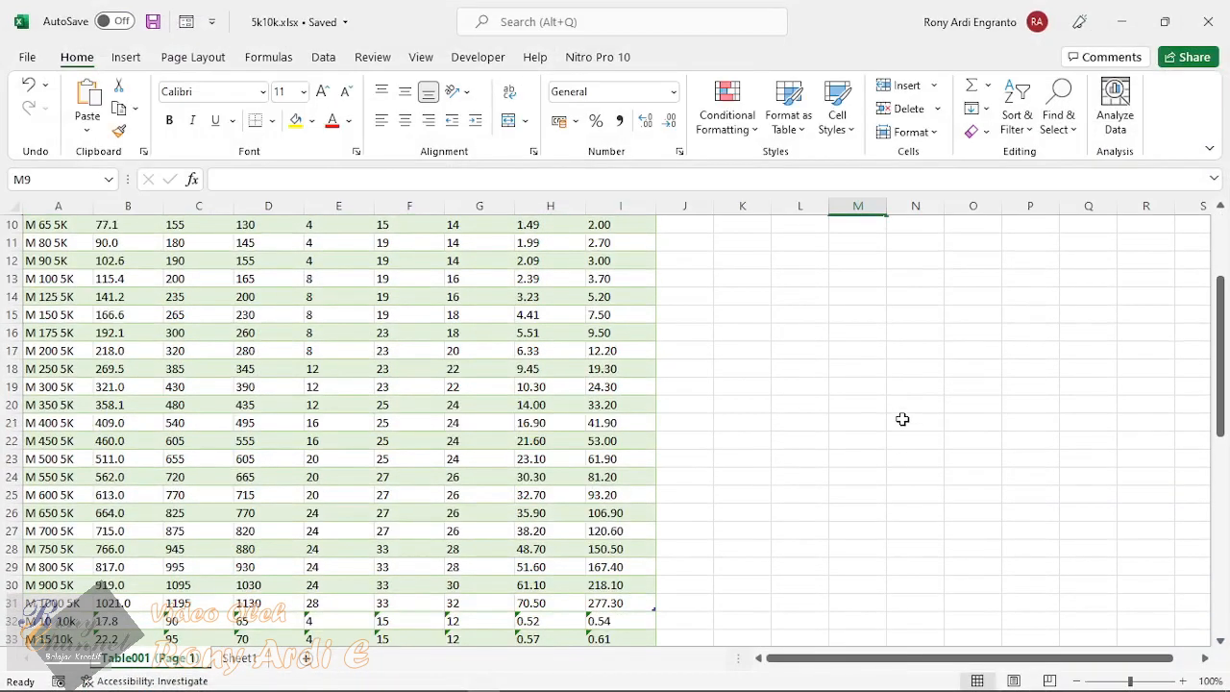
{"action": "scroll", "coordinate": [858, 410], "scroll_direction": "up", "scroll_amount": 3}
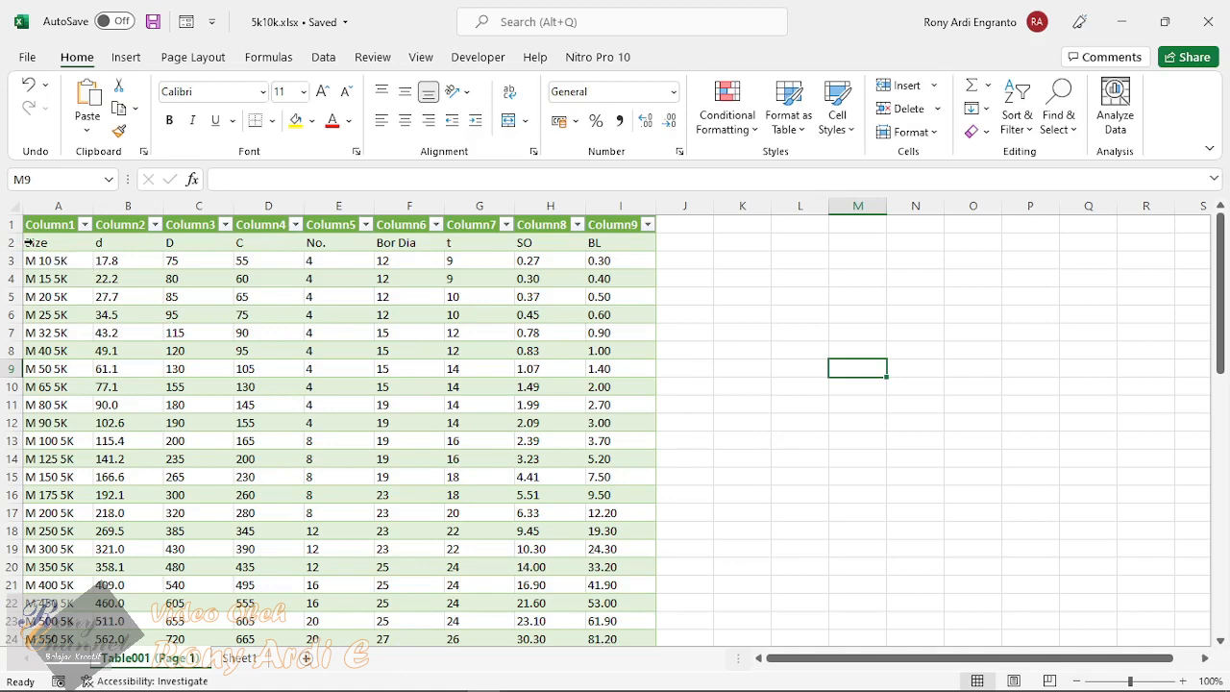
{"action": "left_click_drag", "start_coordinate": [29, 245], "coordinate": [353, 603]}
{"action": "scroll", "coordinate": [378, 522], "scroll_direction": "up", "scroll_amount": 4}
{"action": "left_click", "coordinate": [744, 422]}
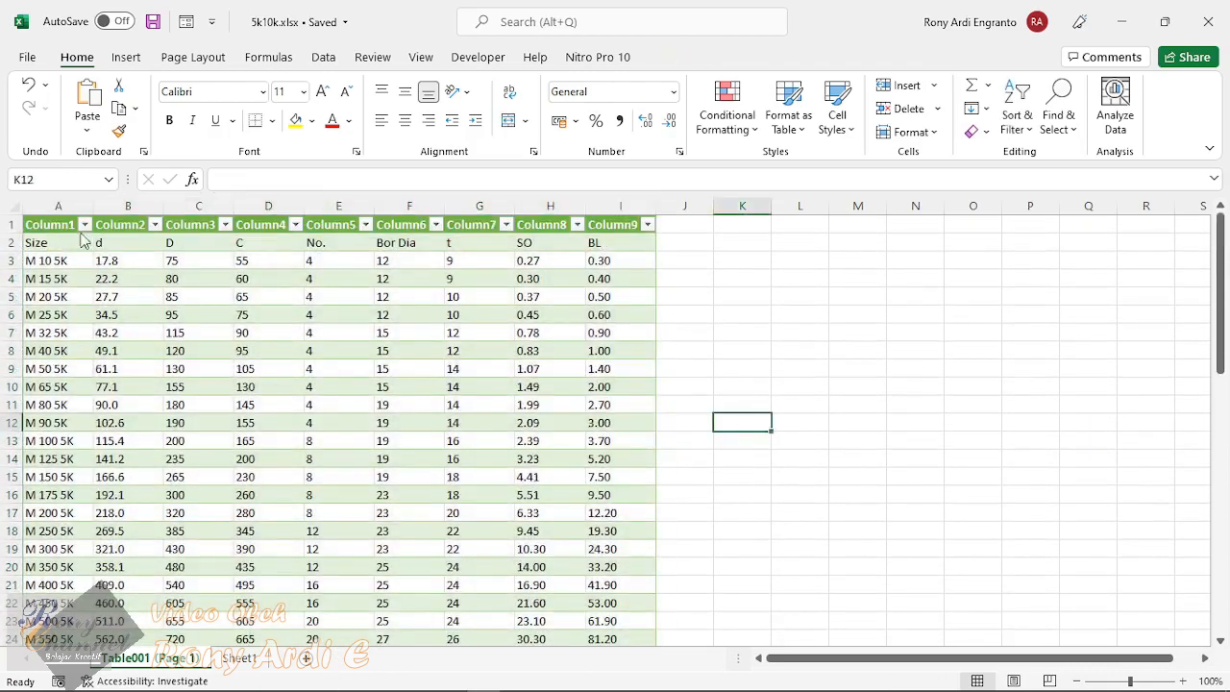
{"action": "left_click", "coordinate": [859, 317]}
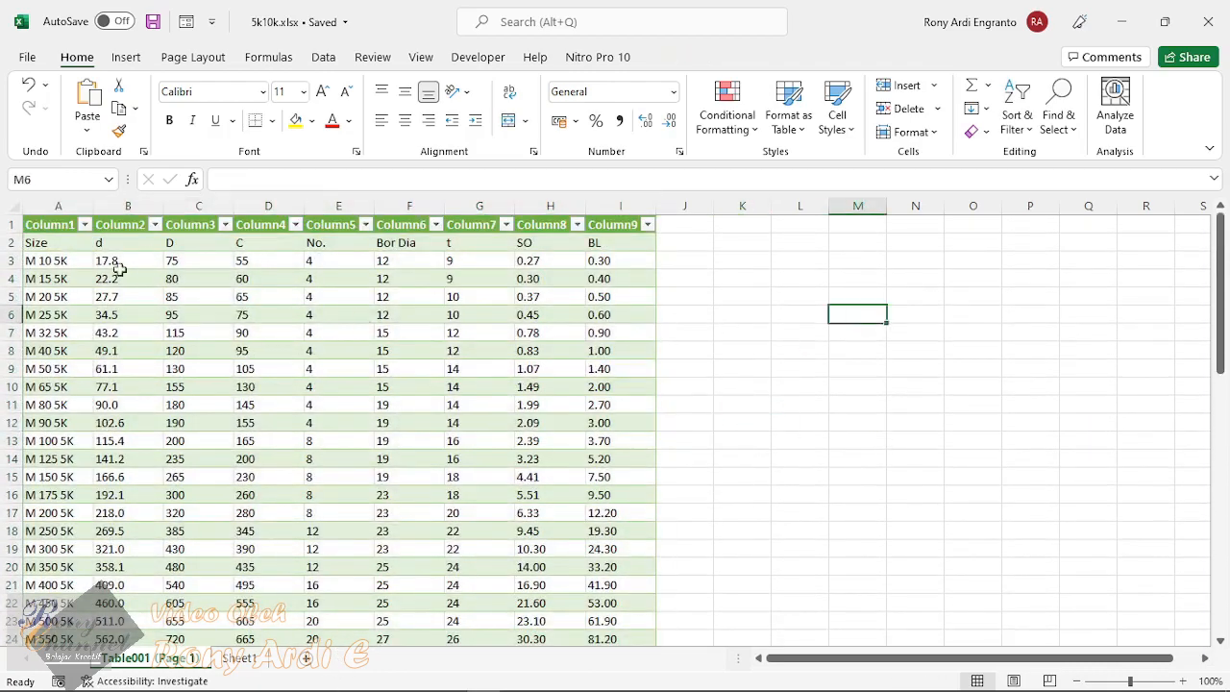
{"action": "left_click", "coordinate": [50, 244]}
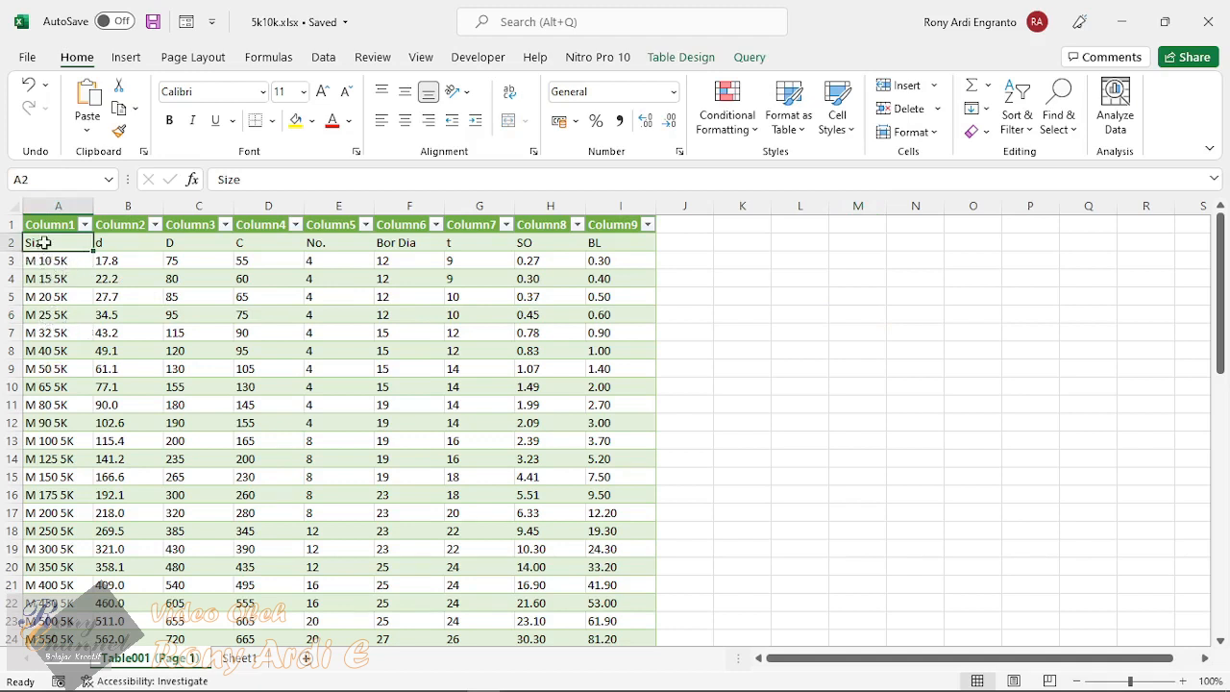
{"action": "scroll", "coordinate": [383, 361], "scroll_direction": "down", "scroll_amount": 14}
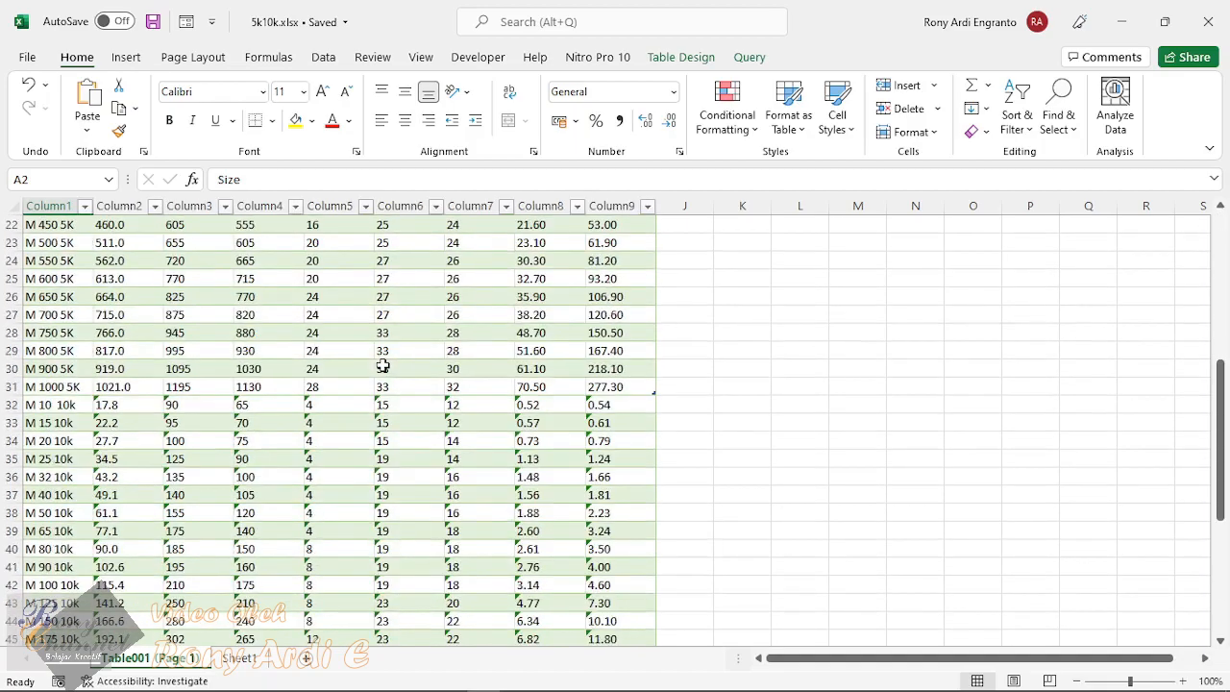
{"action": "key", "text": "ctrl+a"}
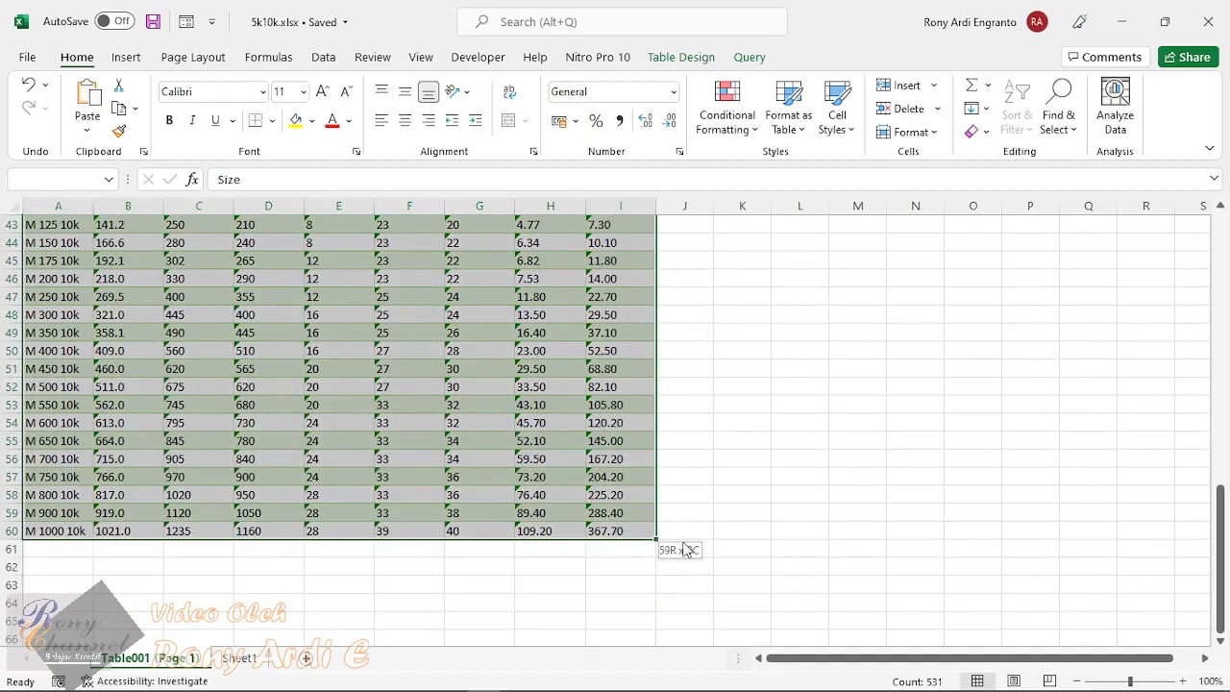
{"action": "scroll", "coordinate": [829, 483], "scroll_direction": "up", "scroll_amount": 14}
{"action": "scroll", "coordinate": [830, 484], "scroll_direction": "down", "scroll_amount": 5}
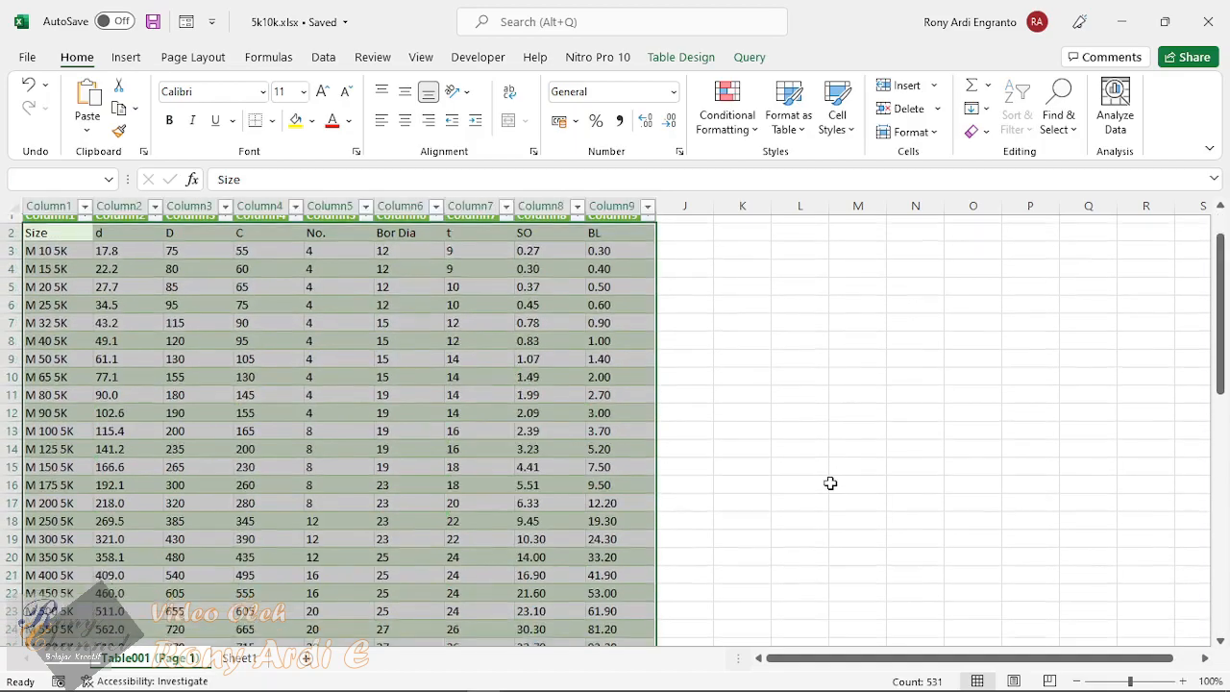
{"action": "scroll", "coordinate": [830, 484], "scroll_direction": "up", "scroll_amount": 5}
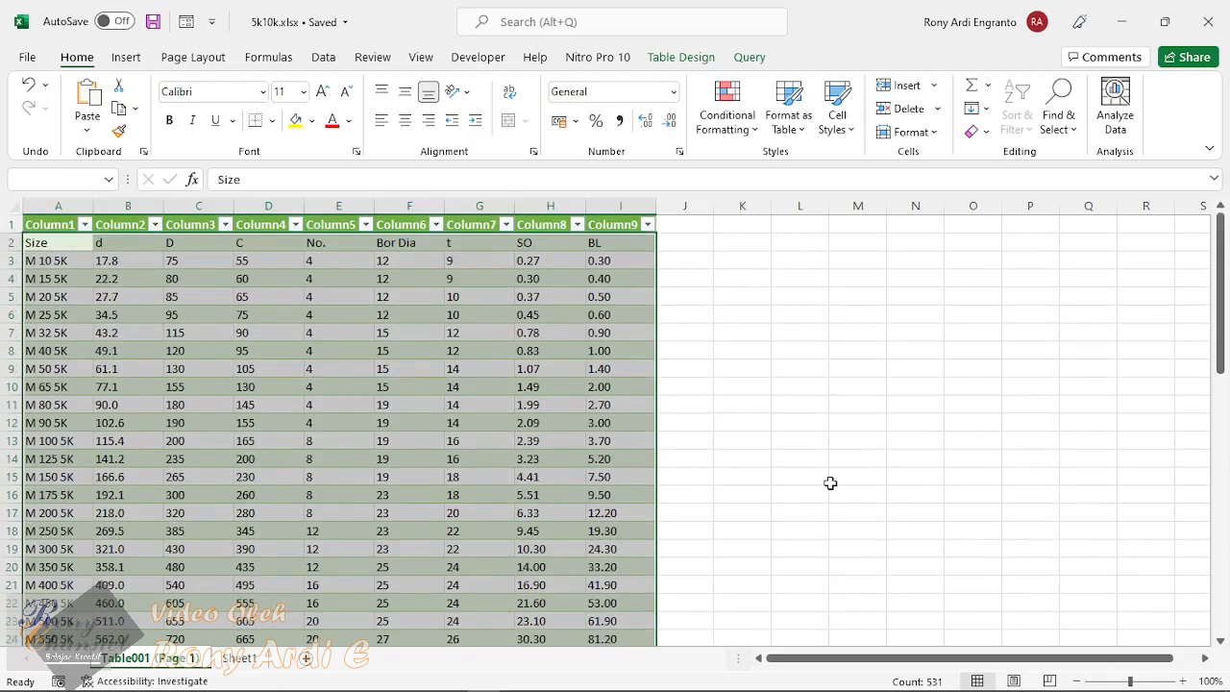
Step: Copy the flange table range A2:I60, from the Size header row through the M 1000 10k row
{"action": "left_click", "coordinate": [71, 241]}
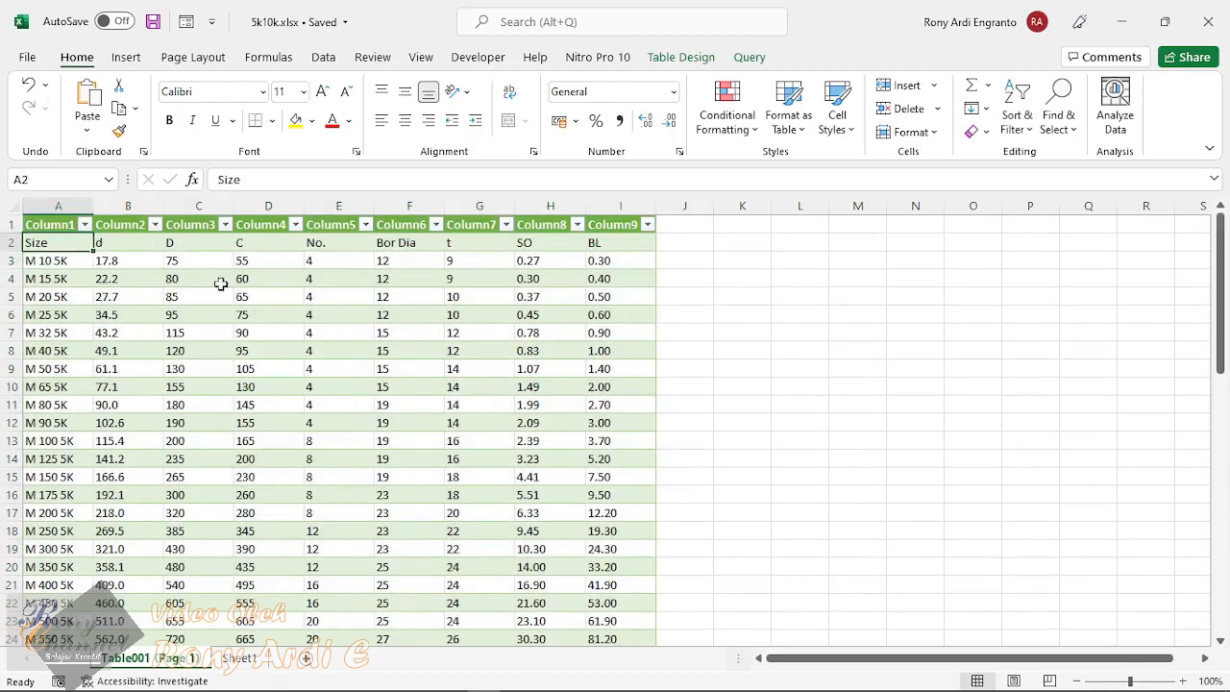
{"action": "scroll", "coordinate": [512, 489], "scroll_direction": "down", "scroll_amount": 8}
{"action": "scroll", "coordinate": [512, 489], "scroll_direction": "down", "scroll_amount": 7}
{"action": "left_click", "coordinate": [612, 475], "text": "shift"}
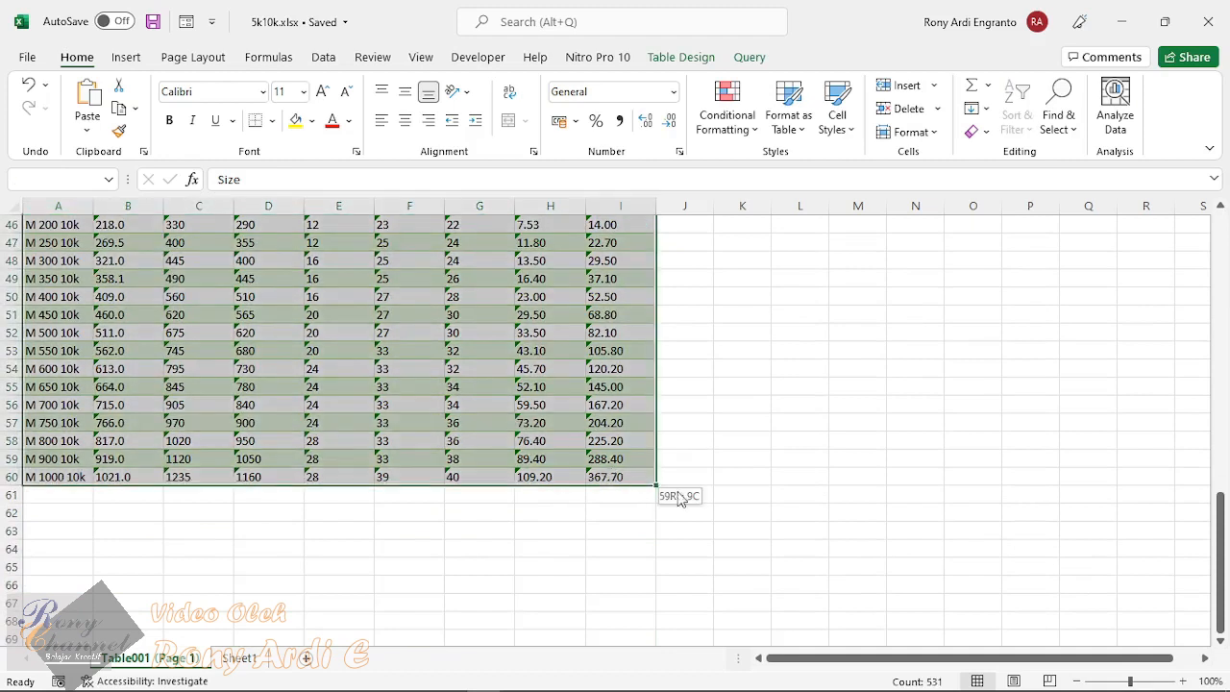
{"action": "key", "text": "ctrl+c"}
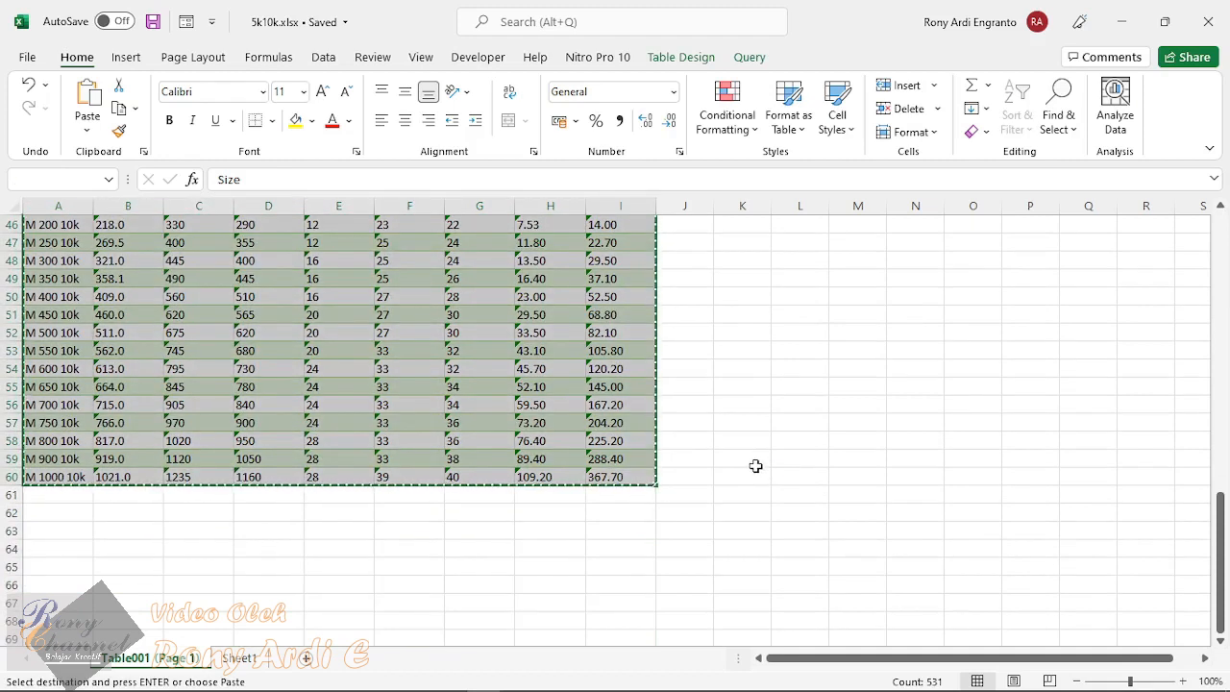
Step: Switch to FreeCAD and paste the copied flange table into the empty spreadsheet starting at cell A2
{"action": "left_click", "coordinate": [517, 678]}
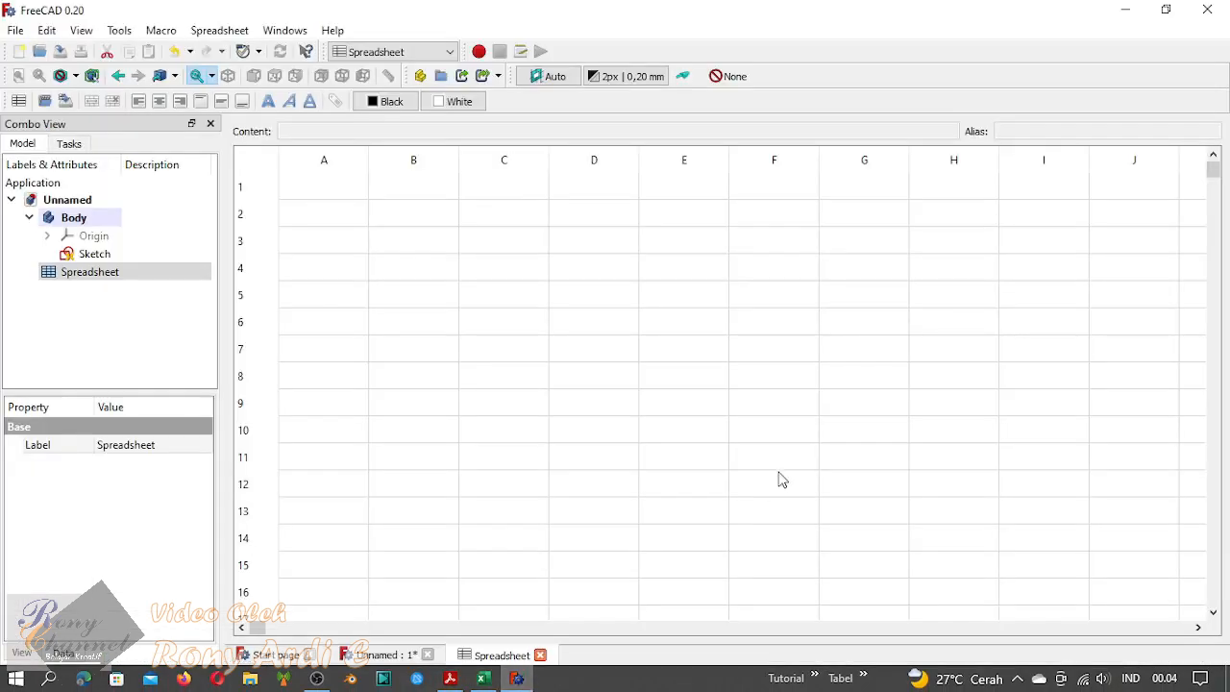
{"action": "left_click", "coordinate": [338, 219]}
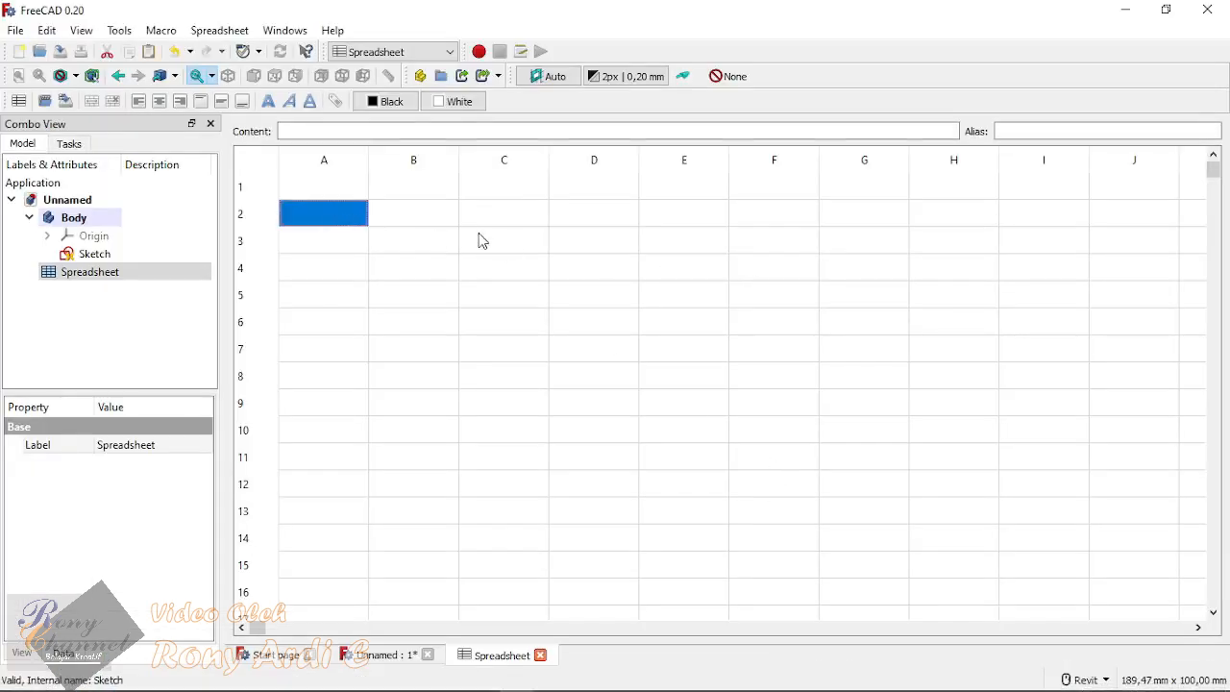
{"action": "left_click", "coordinate": [331, 192]}
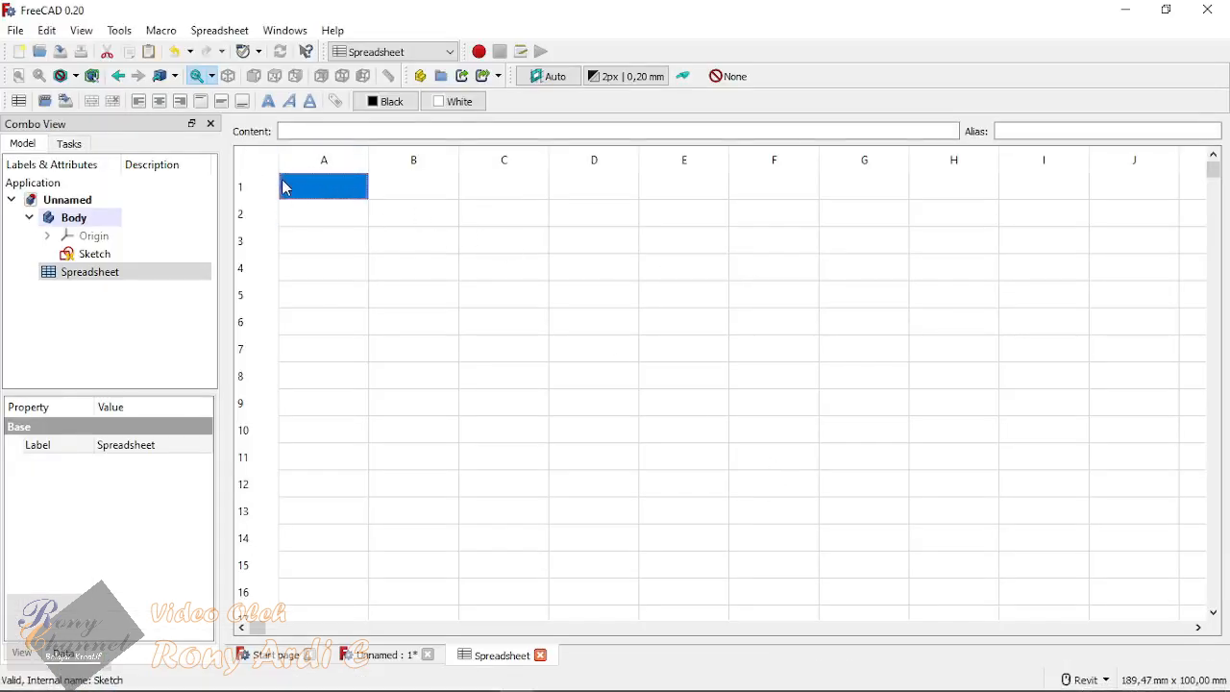
{"action": "left_click", "coordinate": [321, 213]}
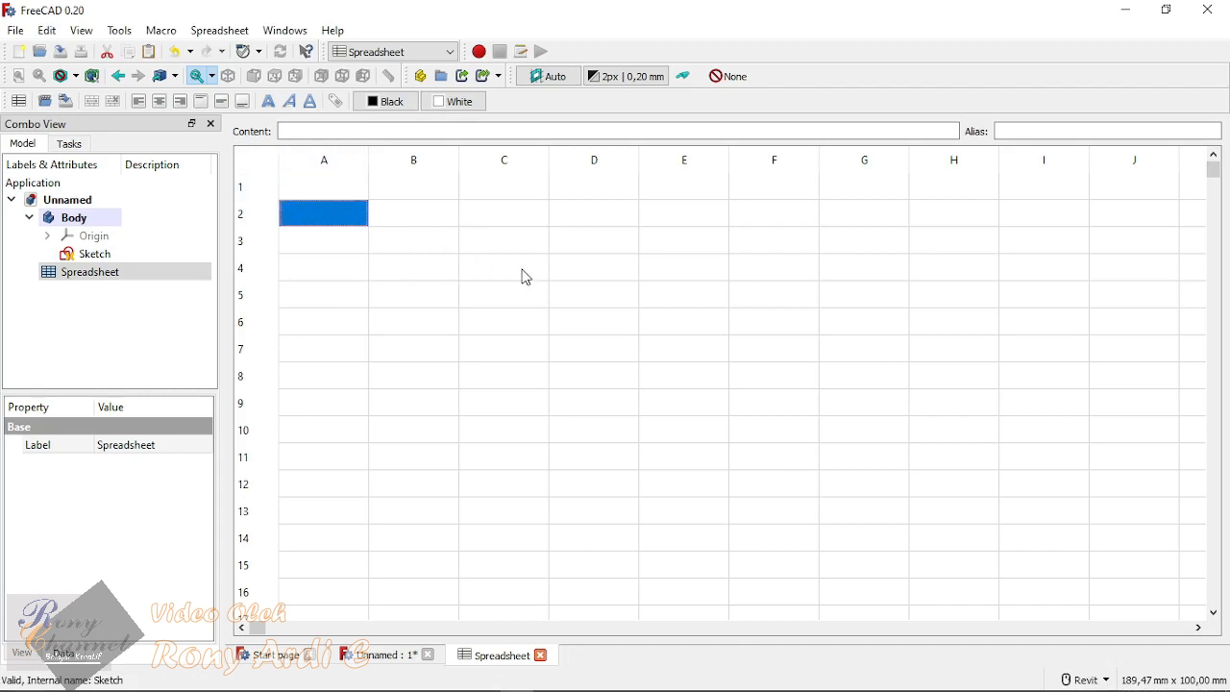
{"action": "key", "text": "ctrl+v"}
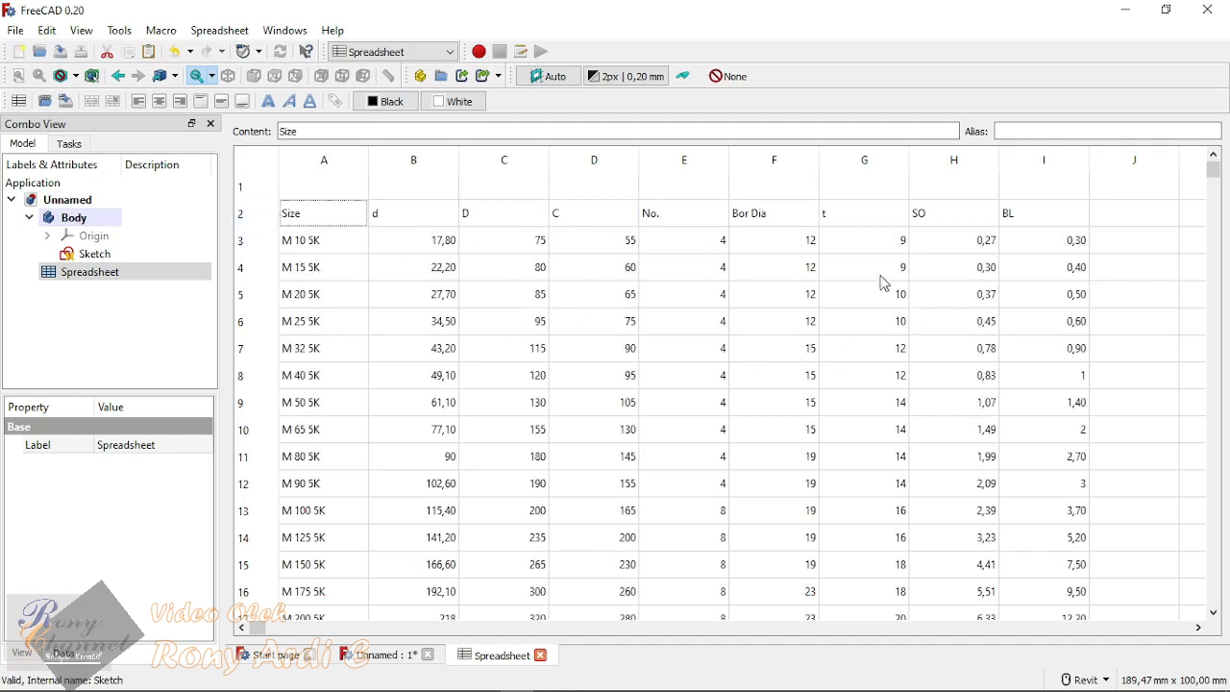
Step: Copy the header labels Size through BL from row 2 into row 1, starting at cell A1
{"action": "left_click", "coordinate": [294, 213]}
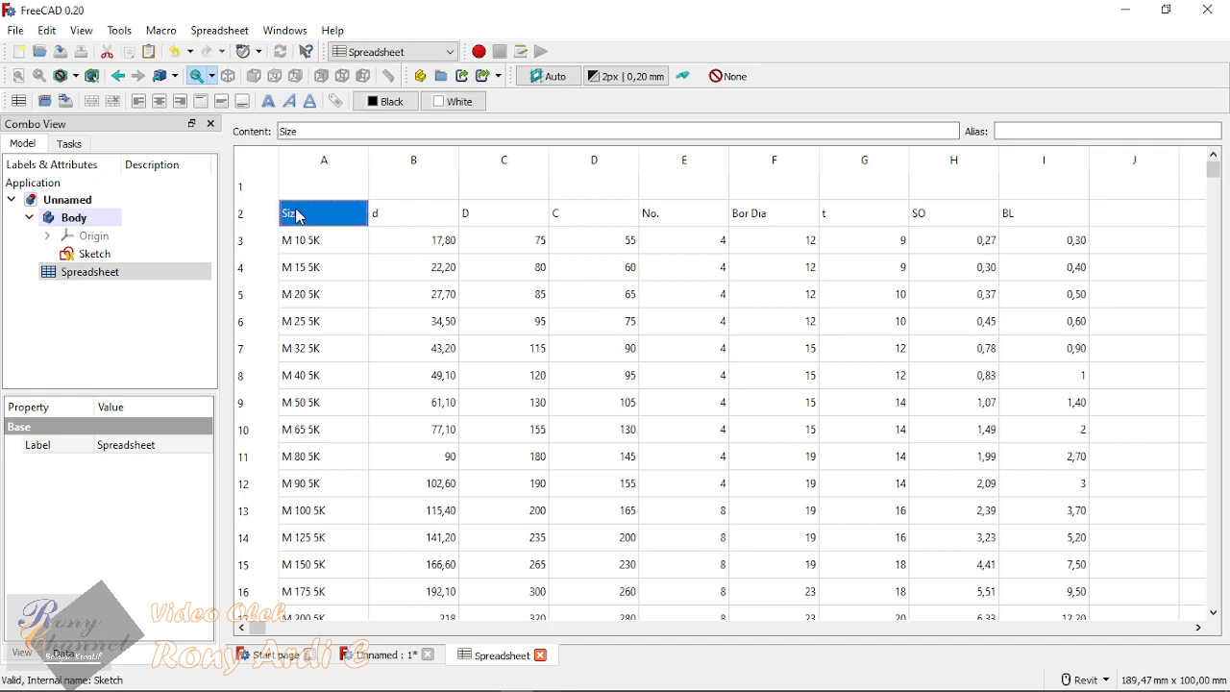
{"action": "left_click_drag", "start_coordinate": [313, 220], "coordinate": [1038, 211]}
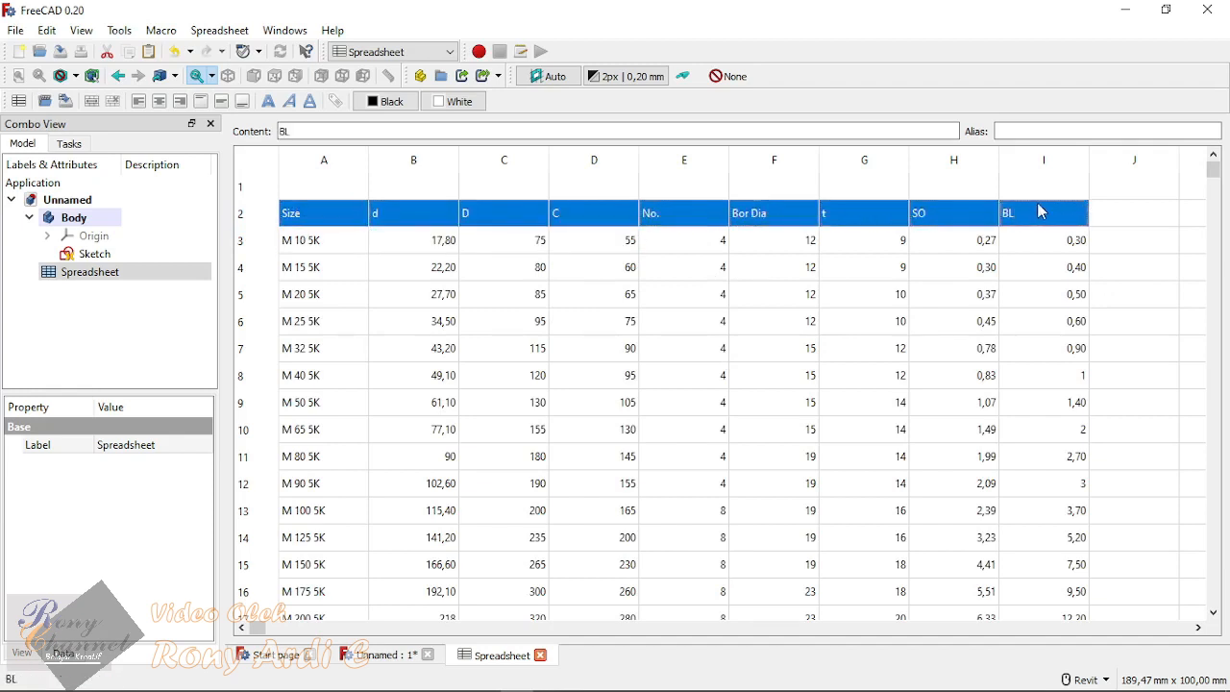
{"action": "key", "text": "ctrl+c"}
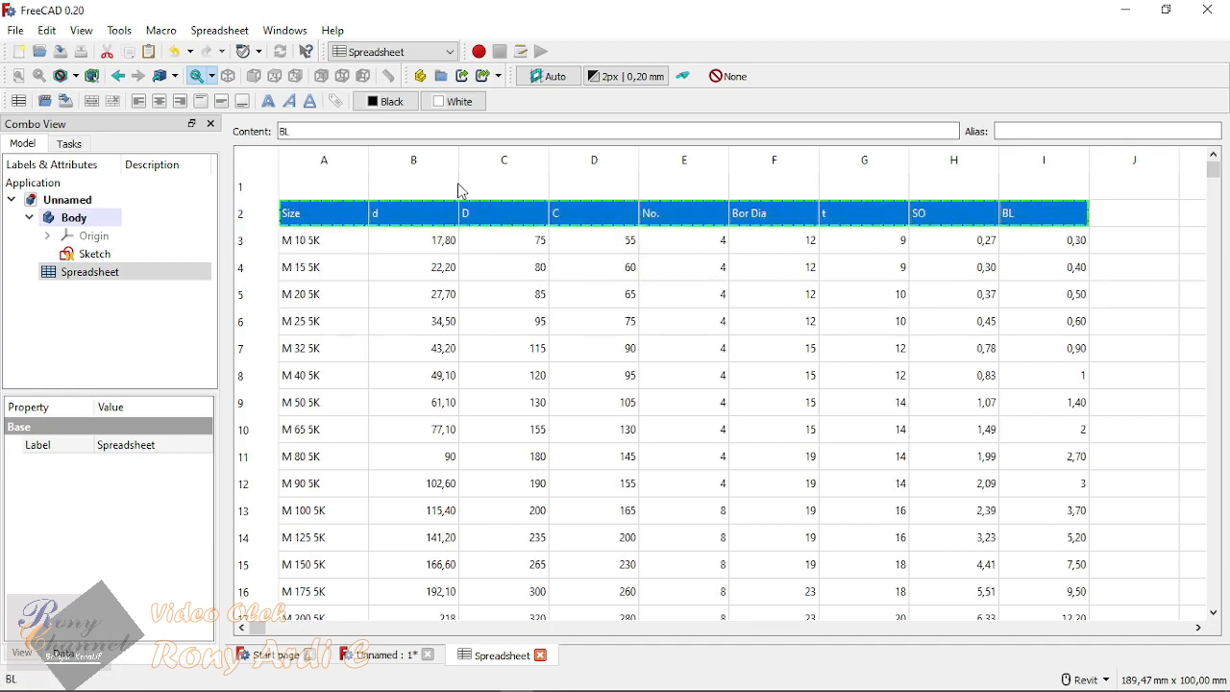
{"action": "left_click", "coordinate": [331, 185]}
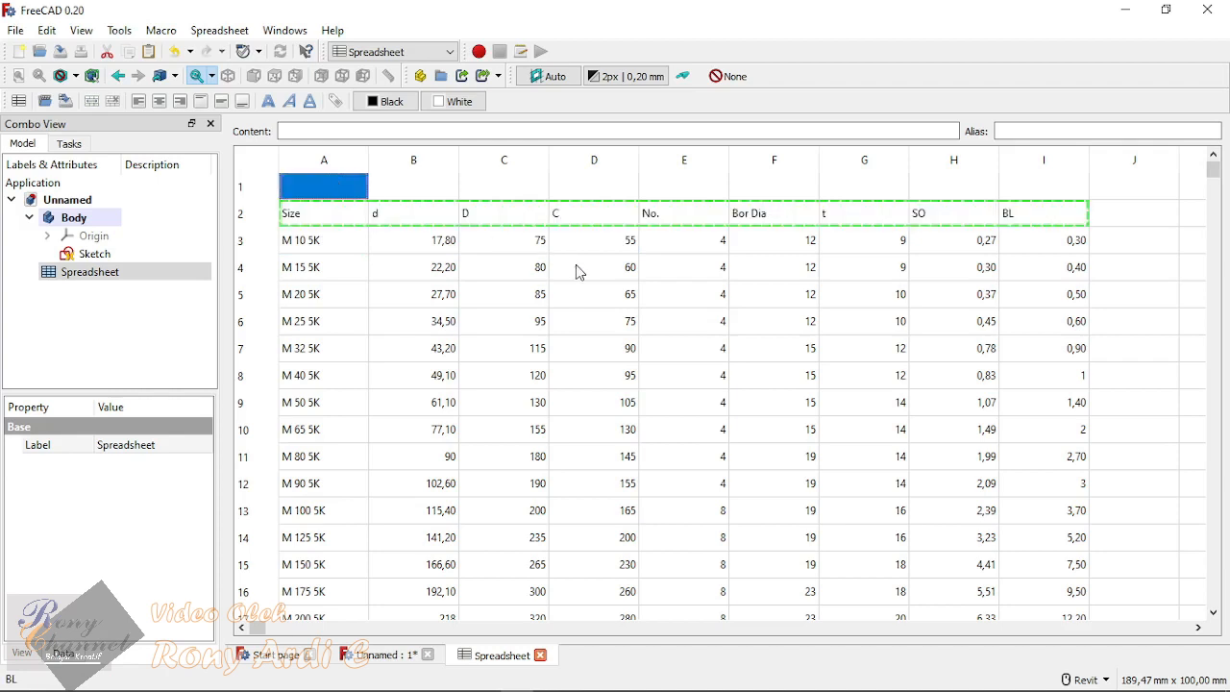
{"action": "key", "text": "ctrl+v"}
{"action": "left_click", "coordinate": [591, 293]}
Step: Clear the duplicate header labels from cells A2 to I2
{"action": "left_click_drag", "start_coordinate": [310, 213], "coordinate": [1014, 225]}
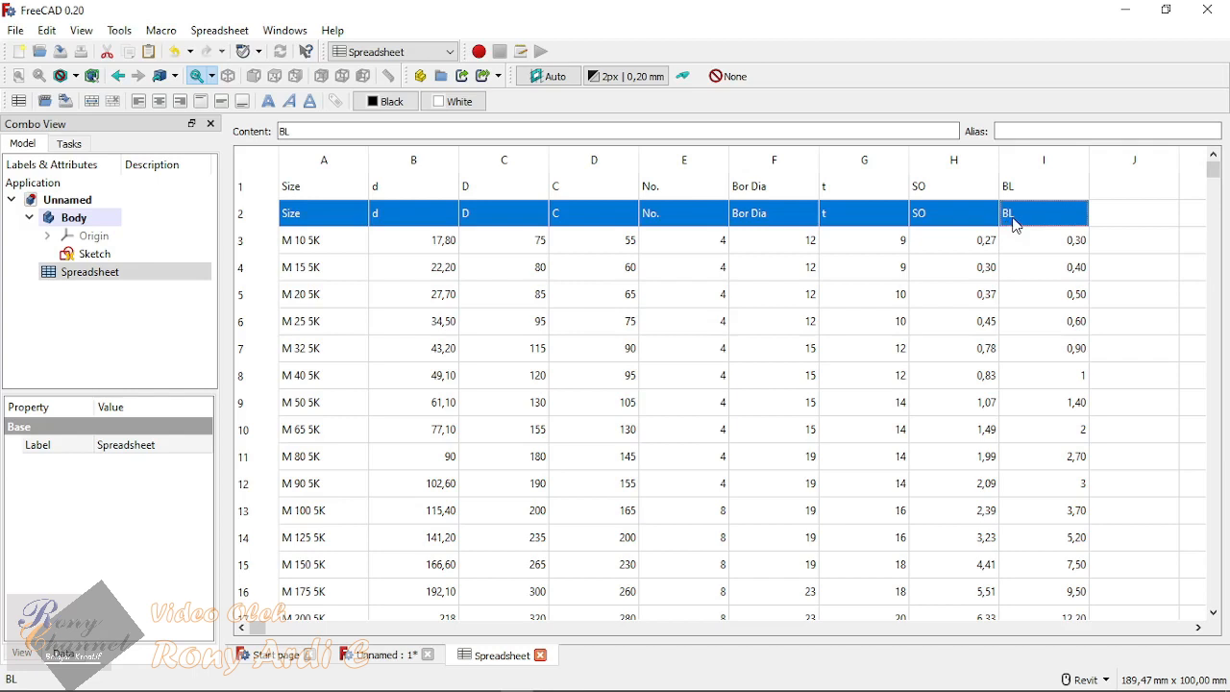
{"action": "key", "text": "Delete"}
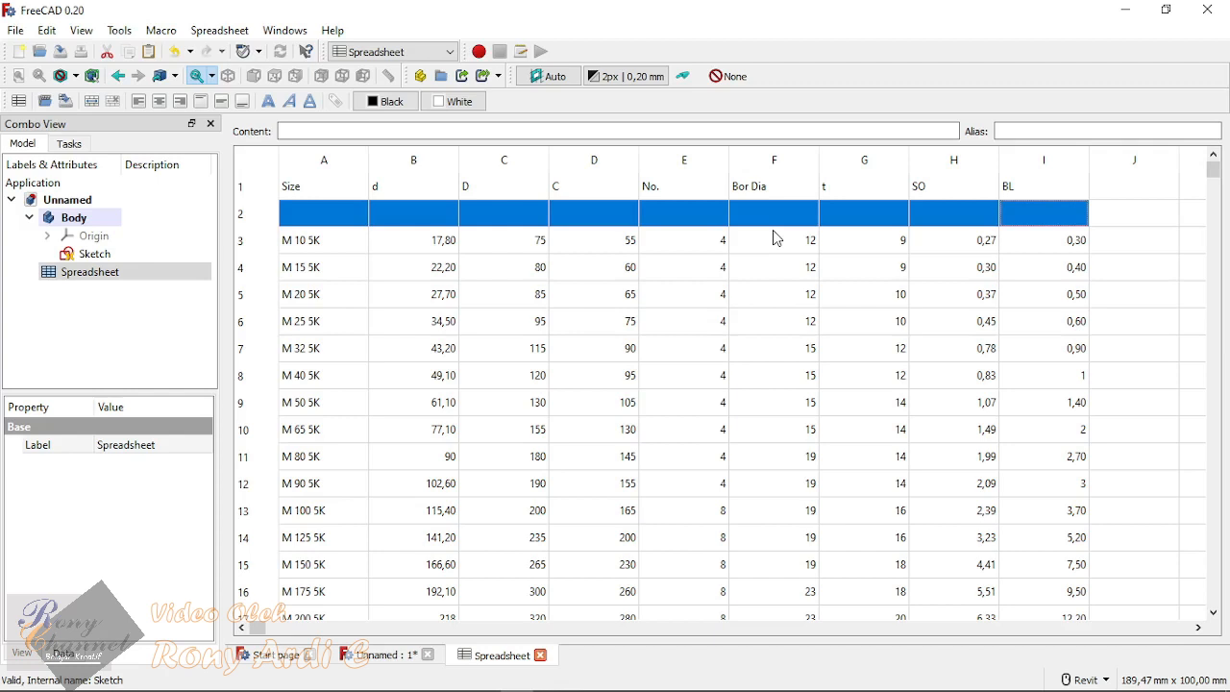
{"action": "left_click", "coordinate": [775, 294]}
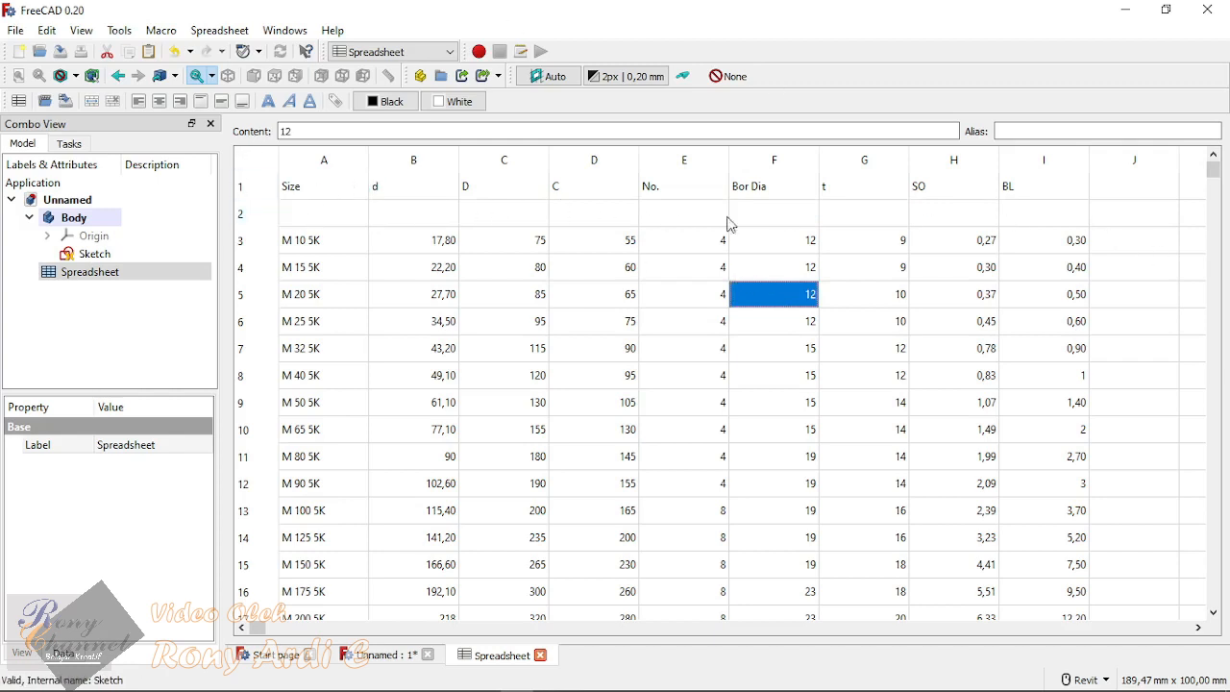
Step: Copy the M 10 5K dimension values in B3:I3 into row 2, starting at cell B2
{"action": "left_click", "coordinate": [302, 247]}
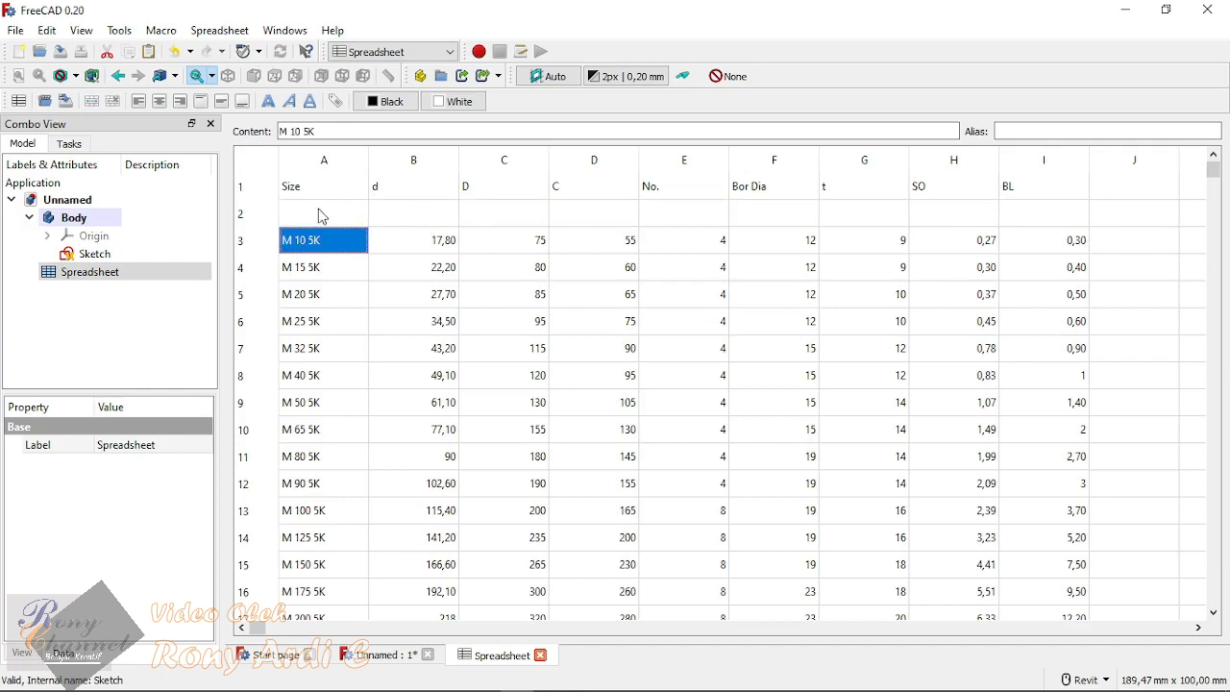
{"action": "left_click", "coordinate": [322, 214]}
{"action": "left_click", "coordinate": [410, 245]}
{"action": "left_click_drag", "start_coordinate": [410, 247], "coordinate": [1065, 256]}
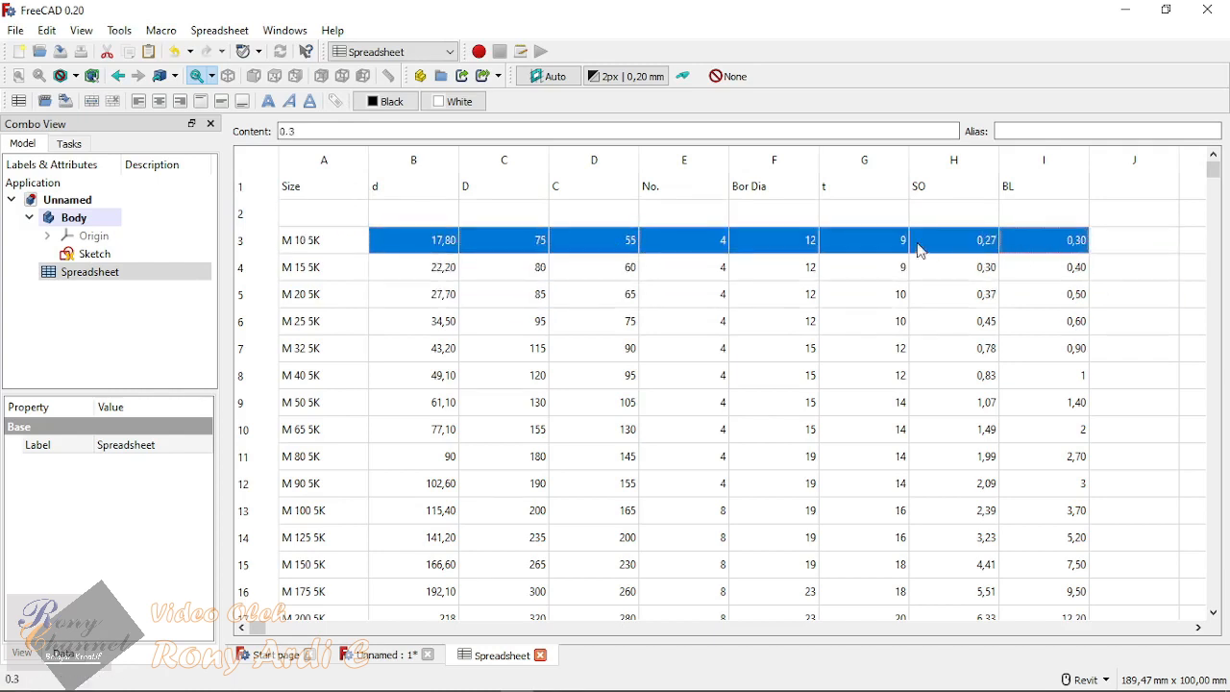
{"action": "key", "text": "ctrl+c"}
{"action": "left_click", "coordinate": [432, 214]}
{"action": "key", "text": "ctrl+v"}
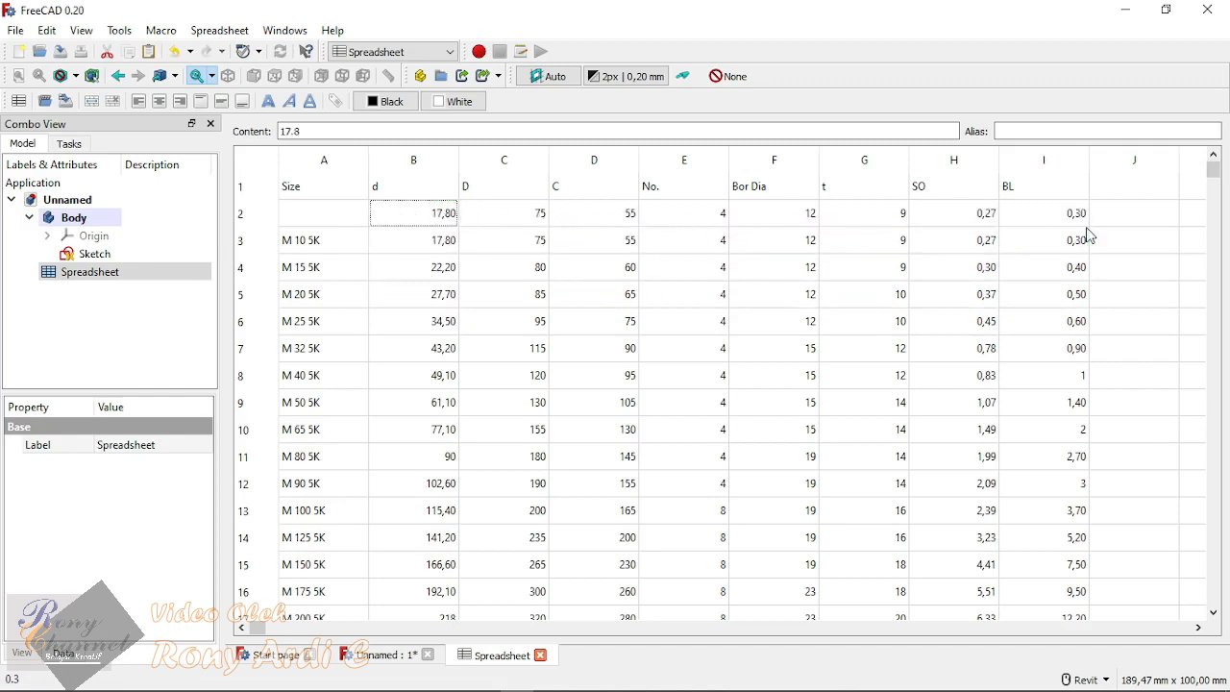
Step: Assign the alias ID_ to cell B2, below the d header
{"action": "left_click", "coordinate": [438, 197]}
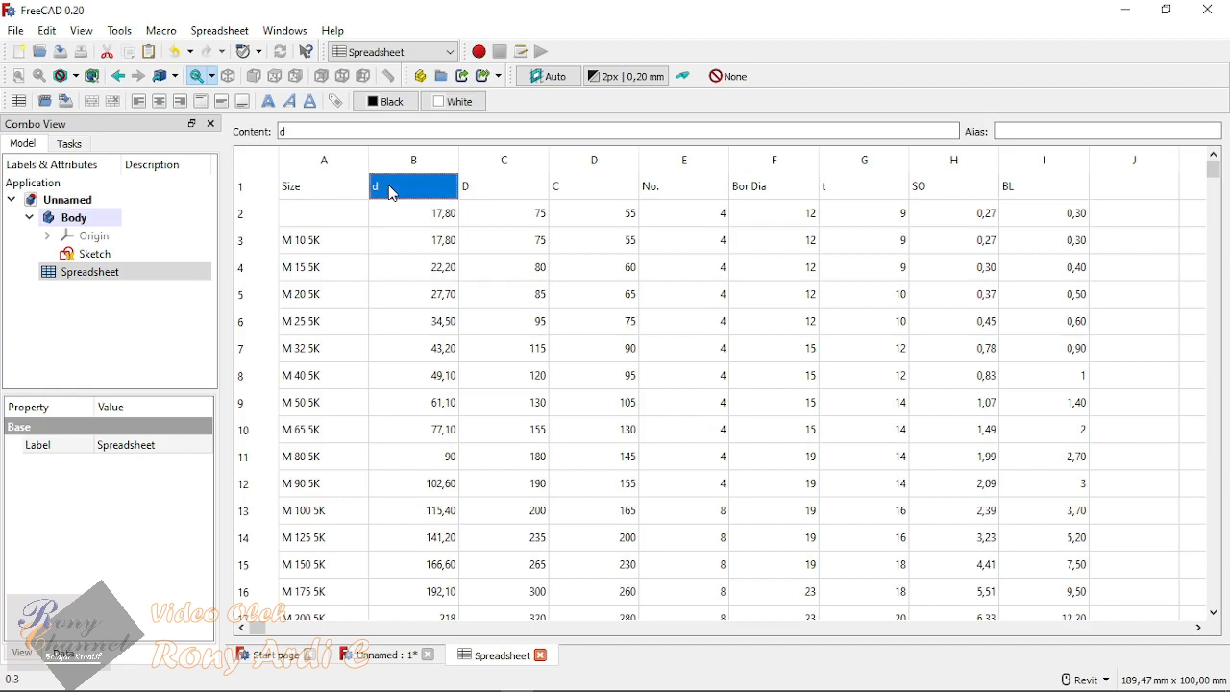
{"action": "left_click", "coordinate": [424, 219]}
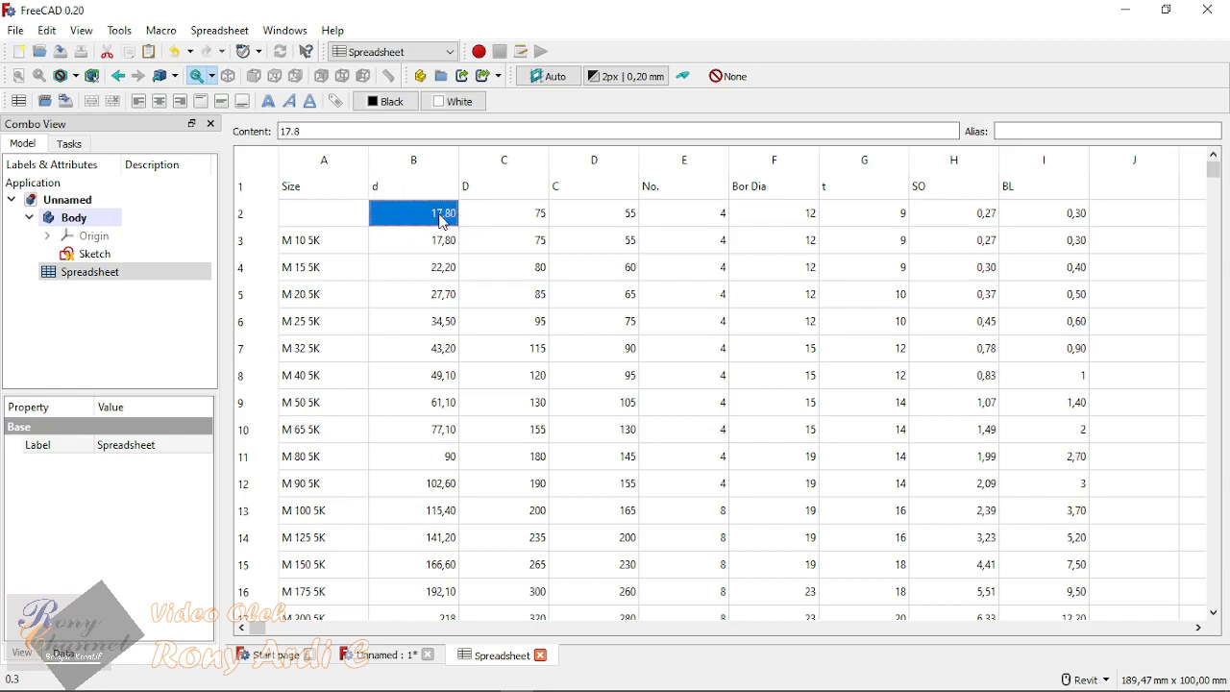
{"action": "left_click", "coordinate": [421, 197]}
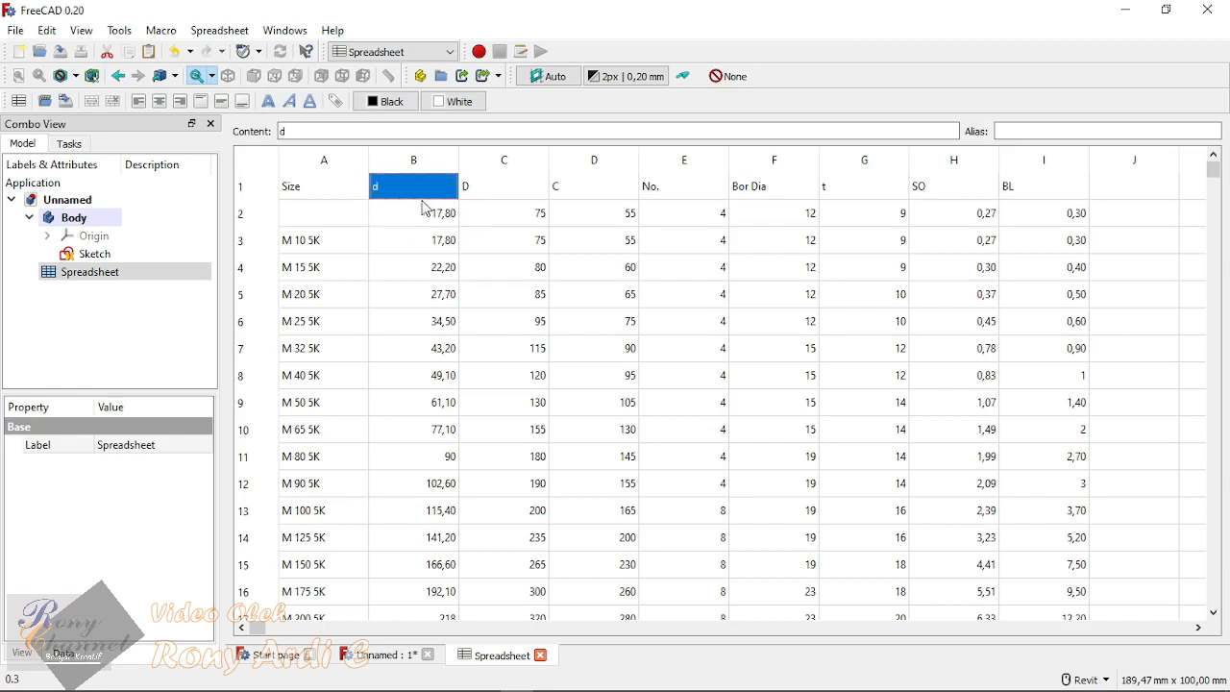
{"action": "left_click", "coordinate": [424, 213]}
{"action": "left_click", "coordinate": [1009, 132]}
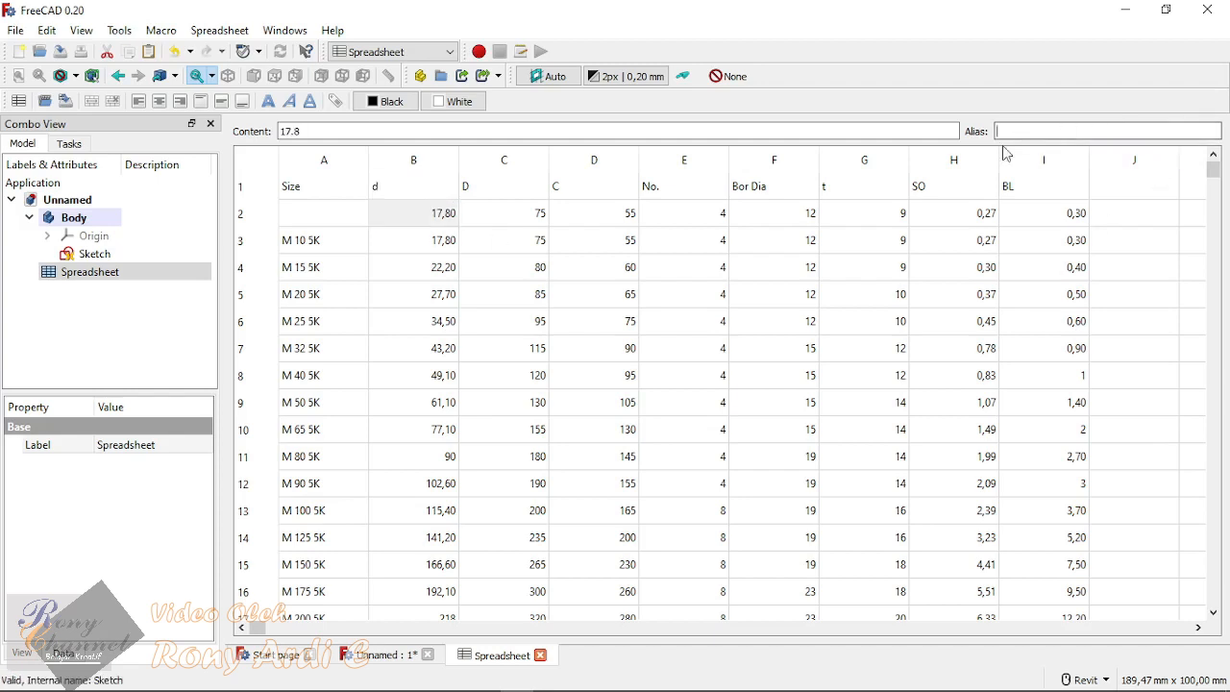
{"action": "type", "text": "ID"}
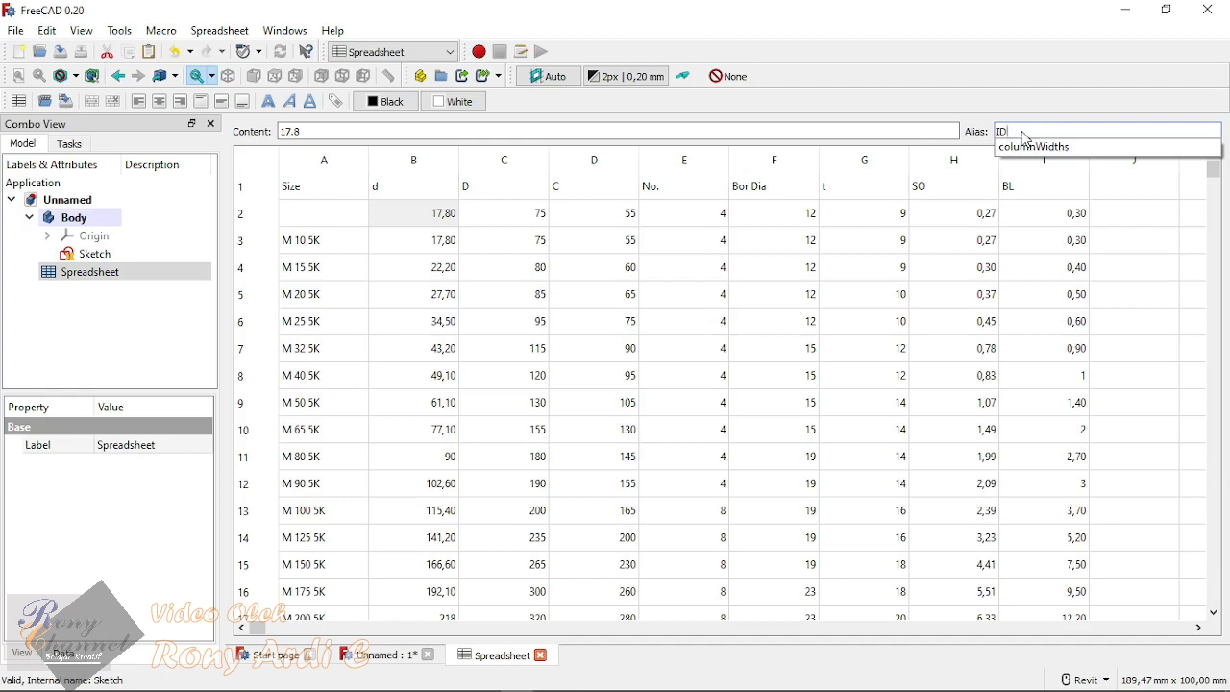
{"action": "type", "text": "_"}
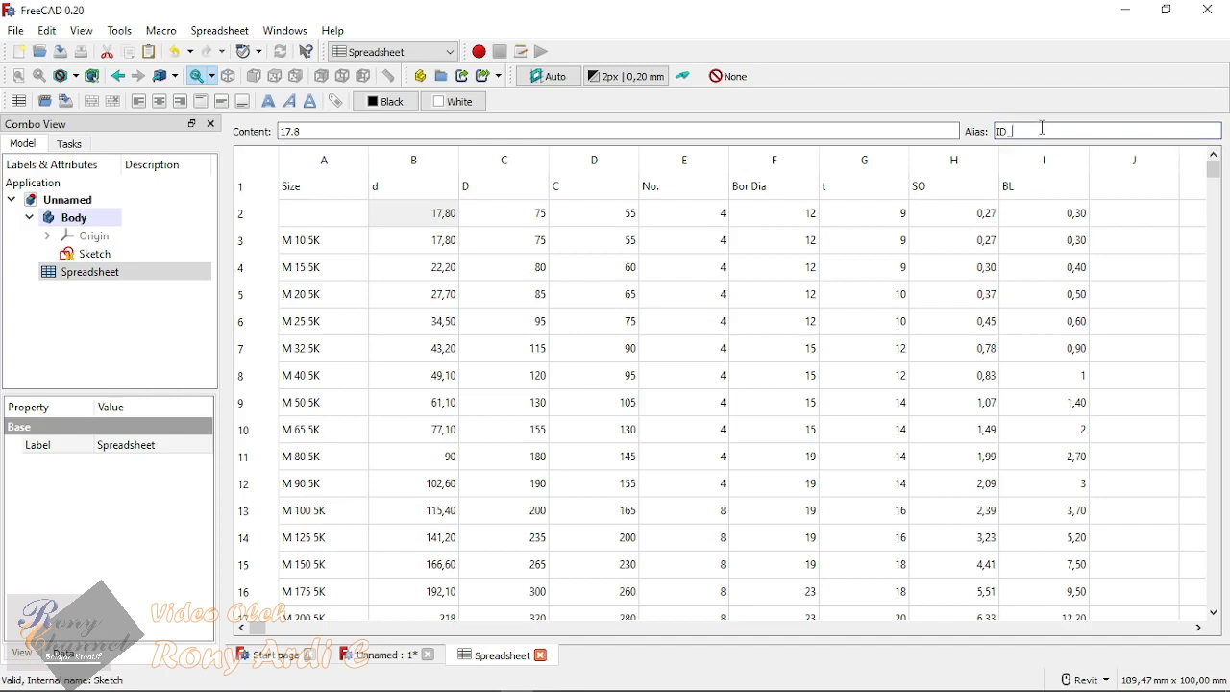
{"action": "key", "text": "Return"}
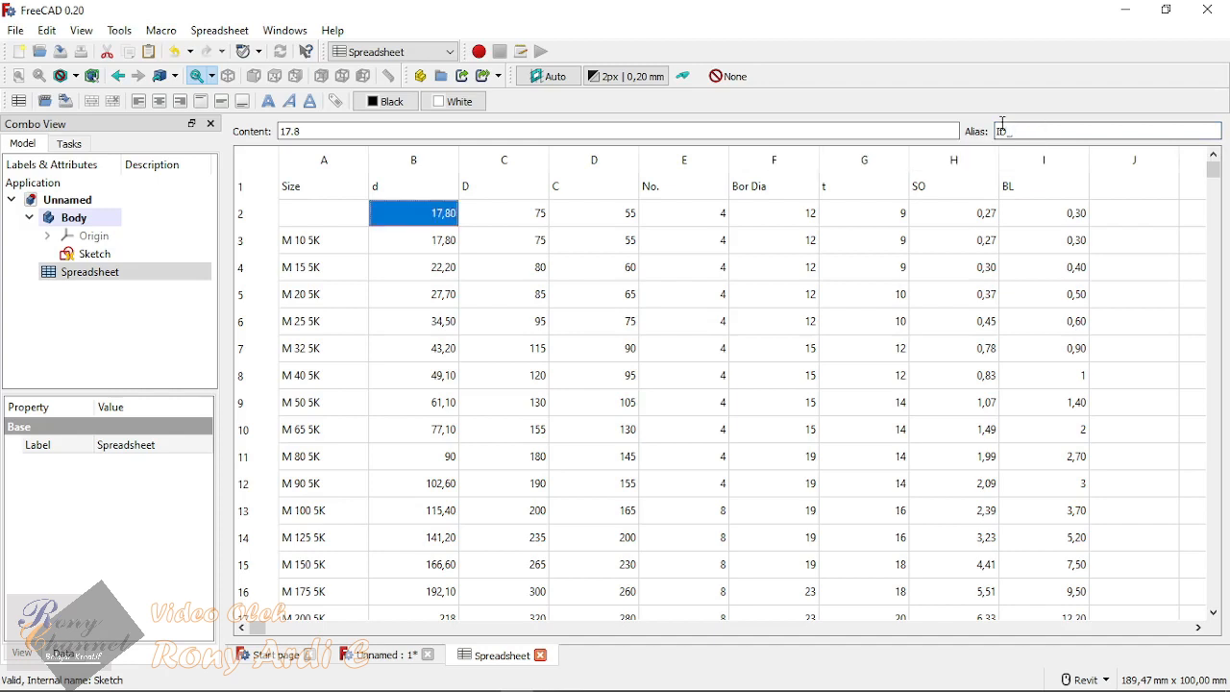
{"action": "left_click", "coordinate": [409, 375]}
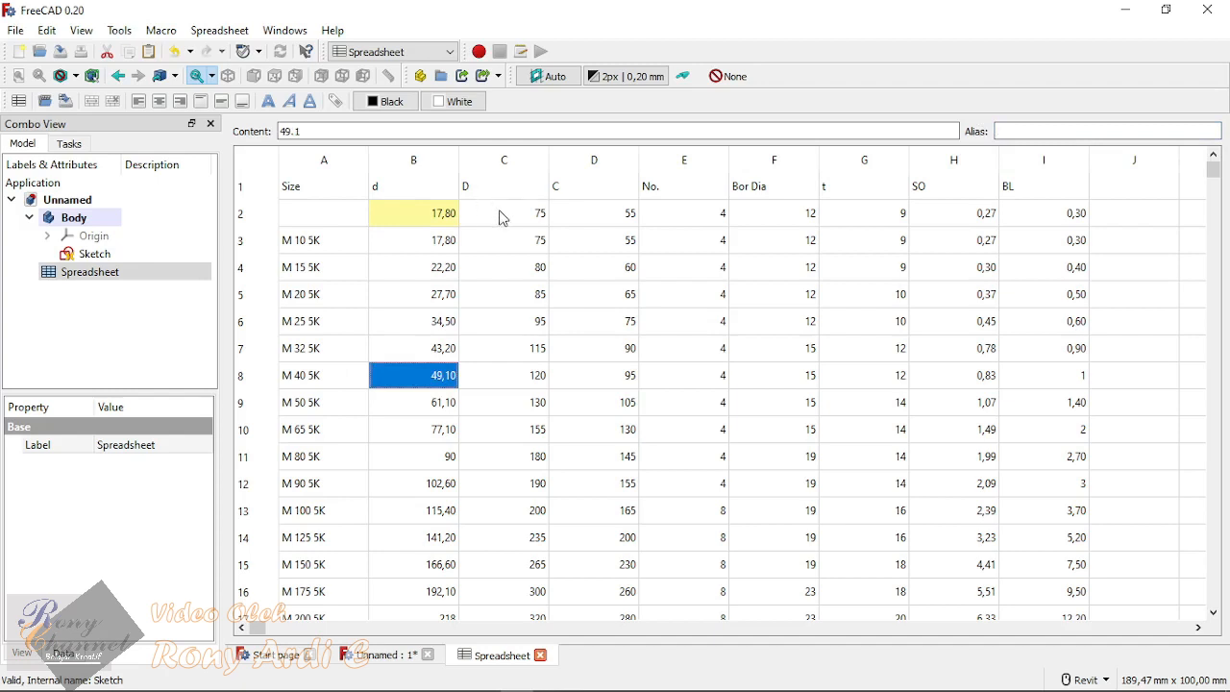
Step: Assign the alias OD_ to cell C2, below the D header
{"action": "left_click", "coordinate": [500, 218]}
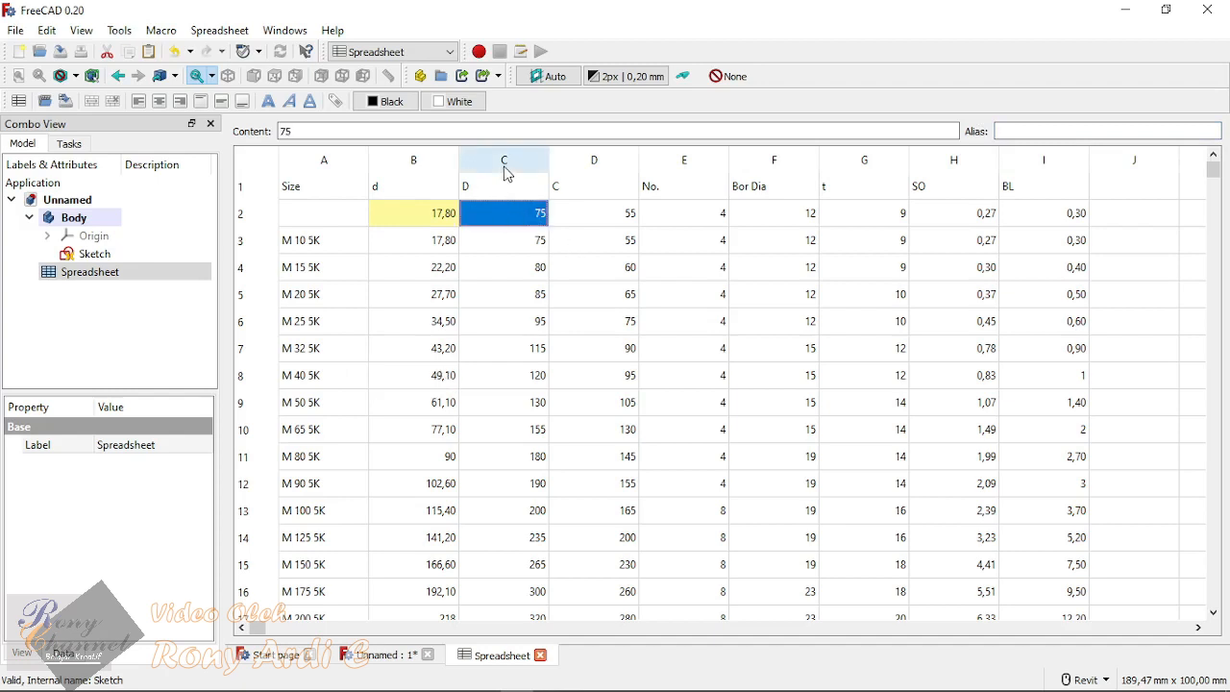
{"action": "left_click", "coordinate": [1043, 134]}
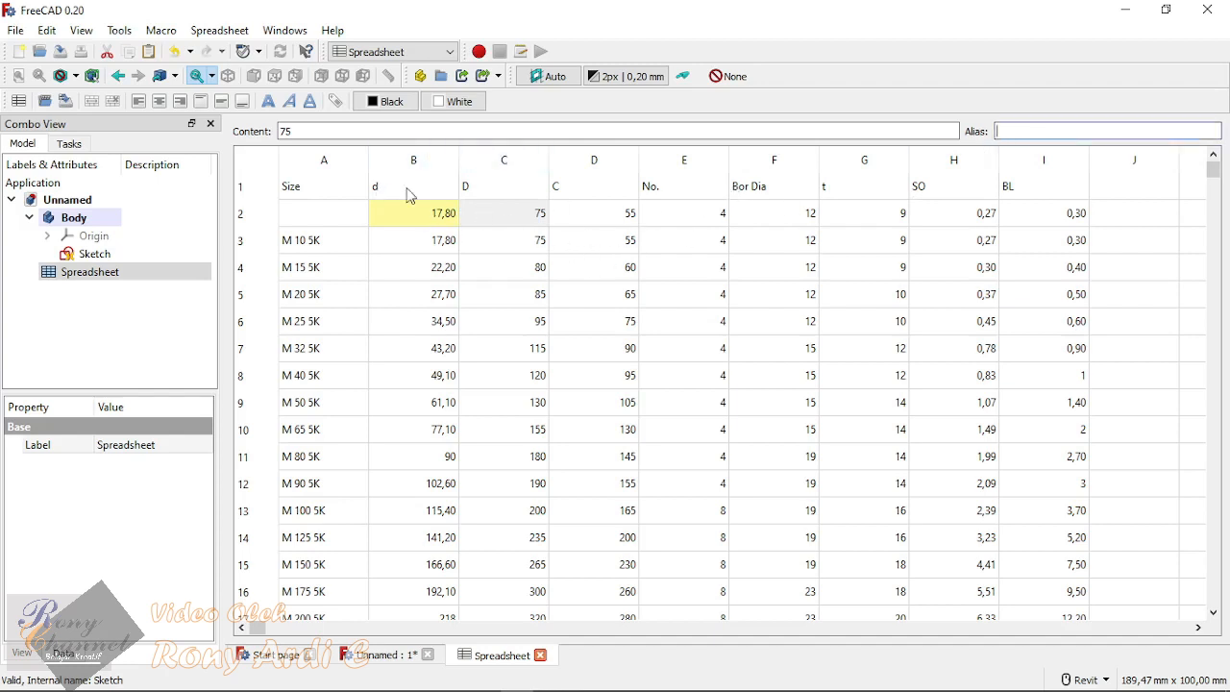
{"action": "type", "text": "C"}
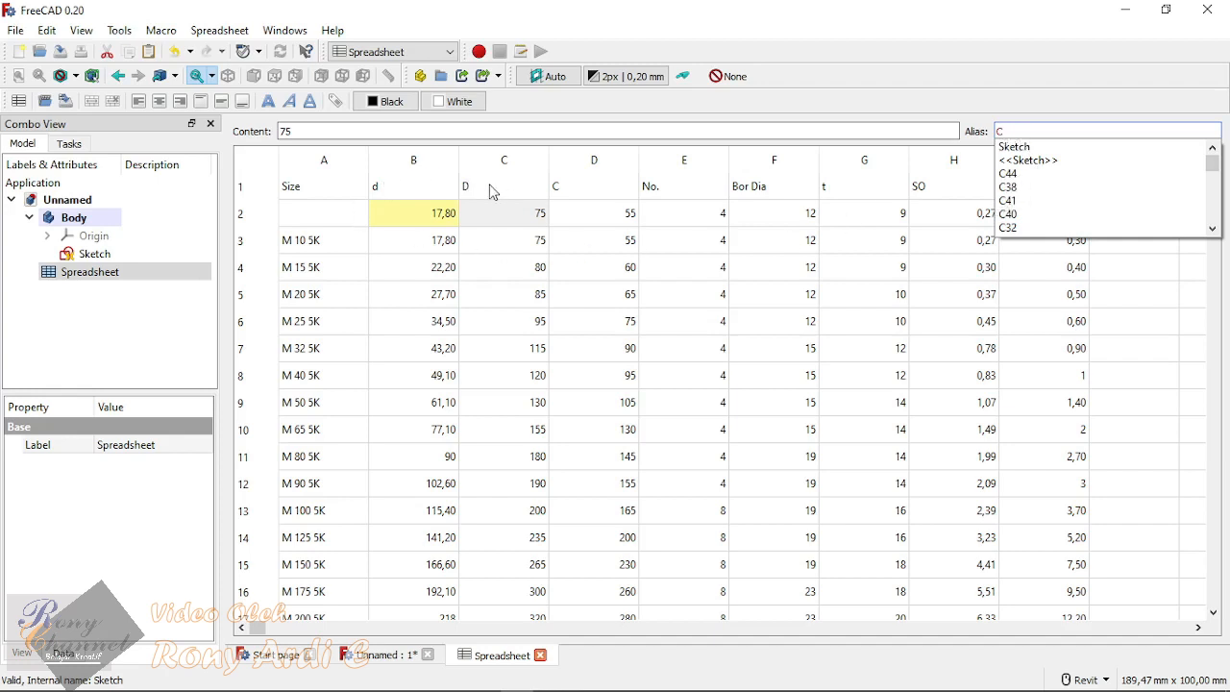
{"action": "left_click", "coordinate": [1037, 131]}
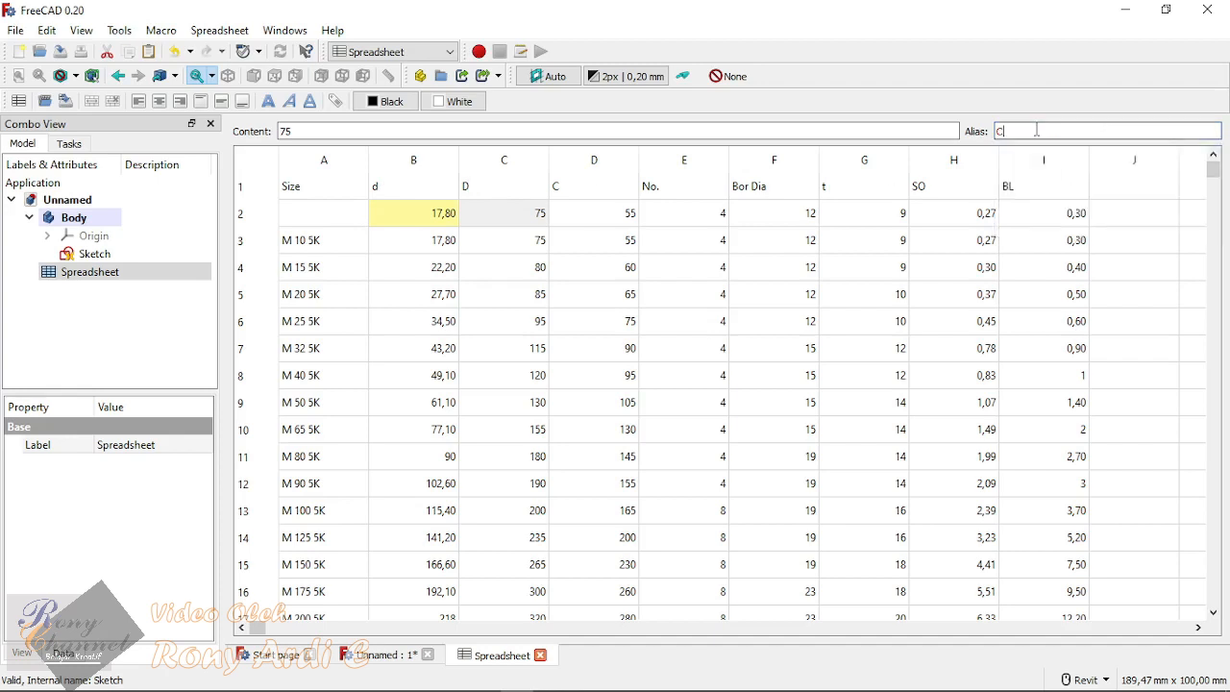
{"action": "type", "text": "D"}
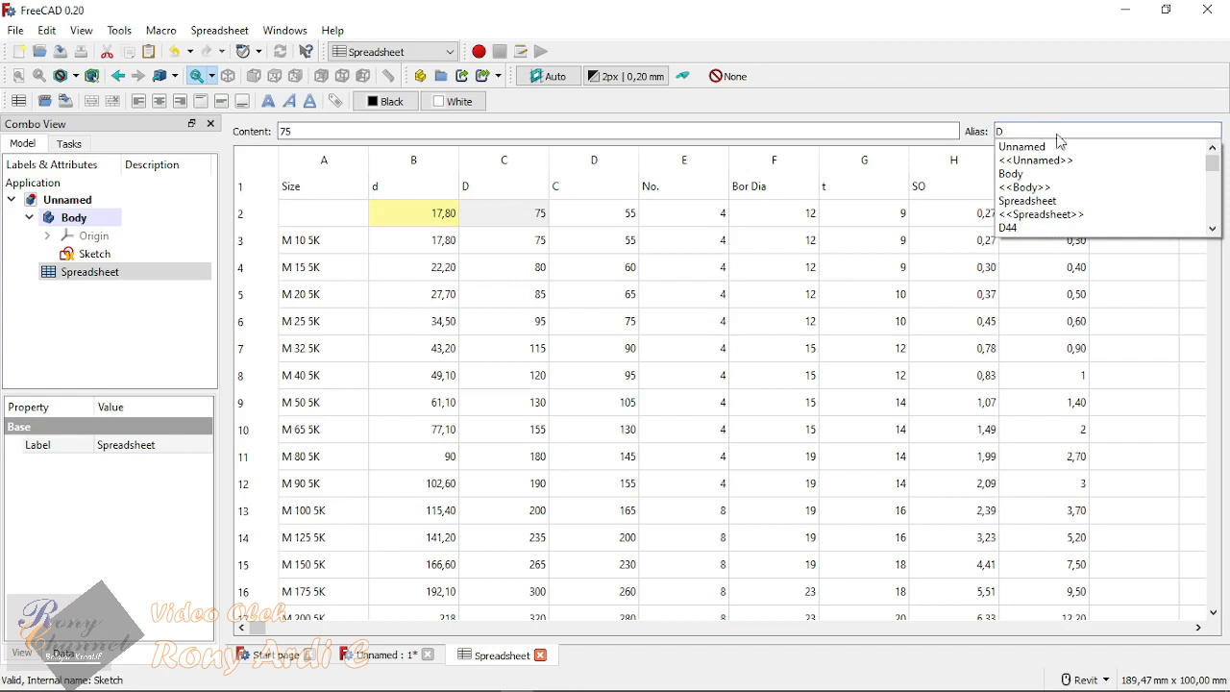
{"action": "left_click", "coordinate": [1005, 132]}
{"action": "type", "text": "OD"}
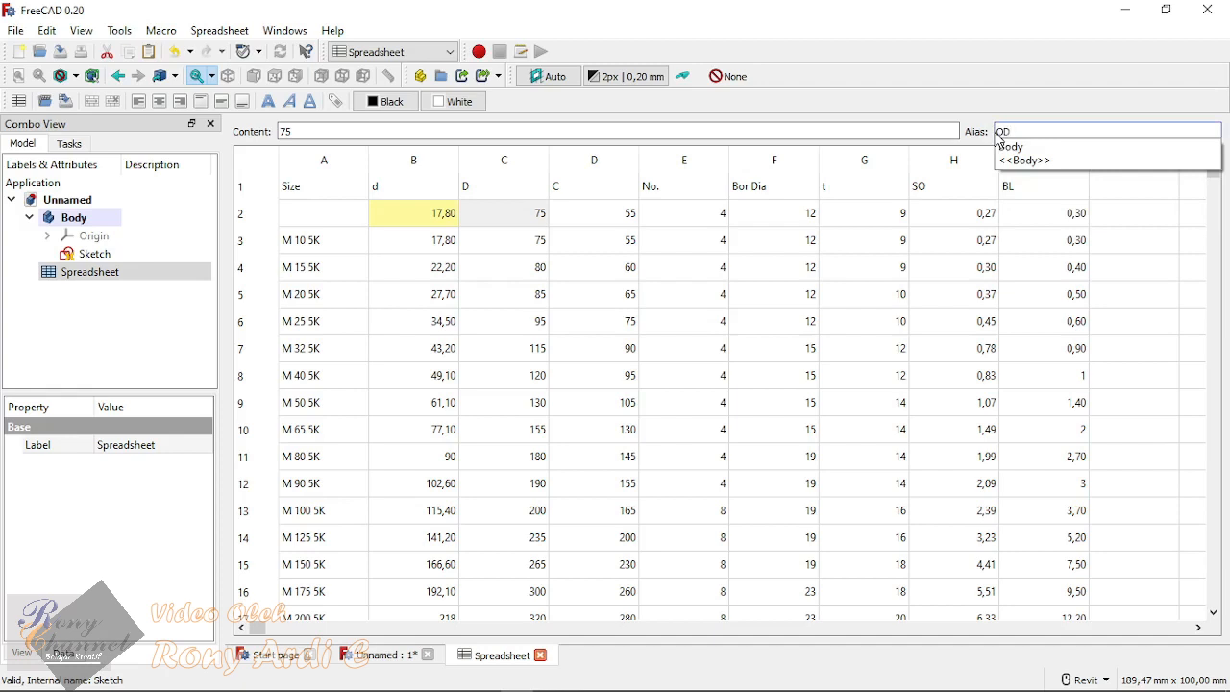
{"action": "type", "text": "_"}
{"action": "key", "text": "Return"}
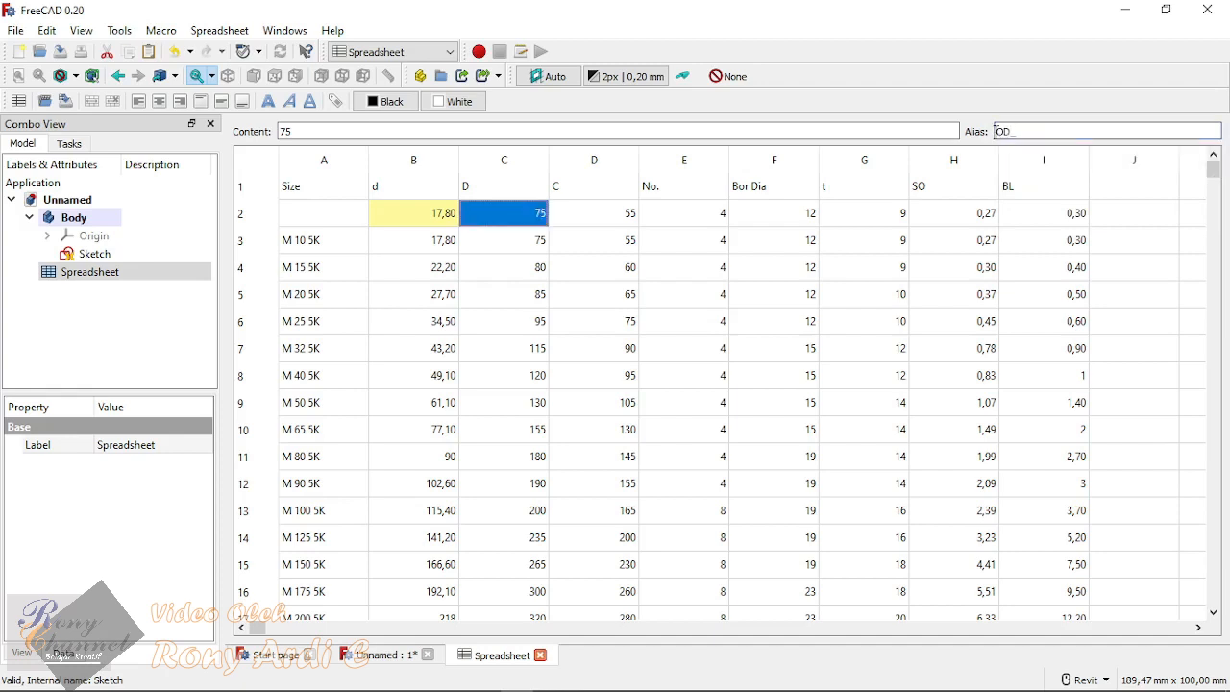
{"action": "left_click", "coordinate": [623, 331]}
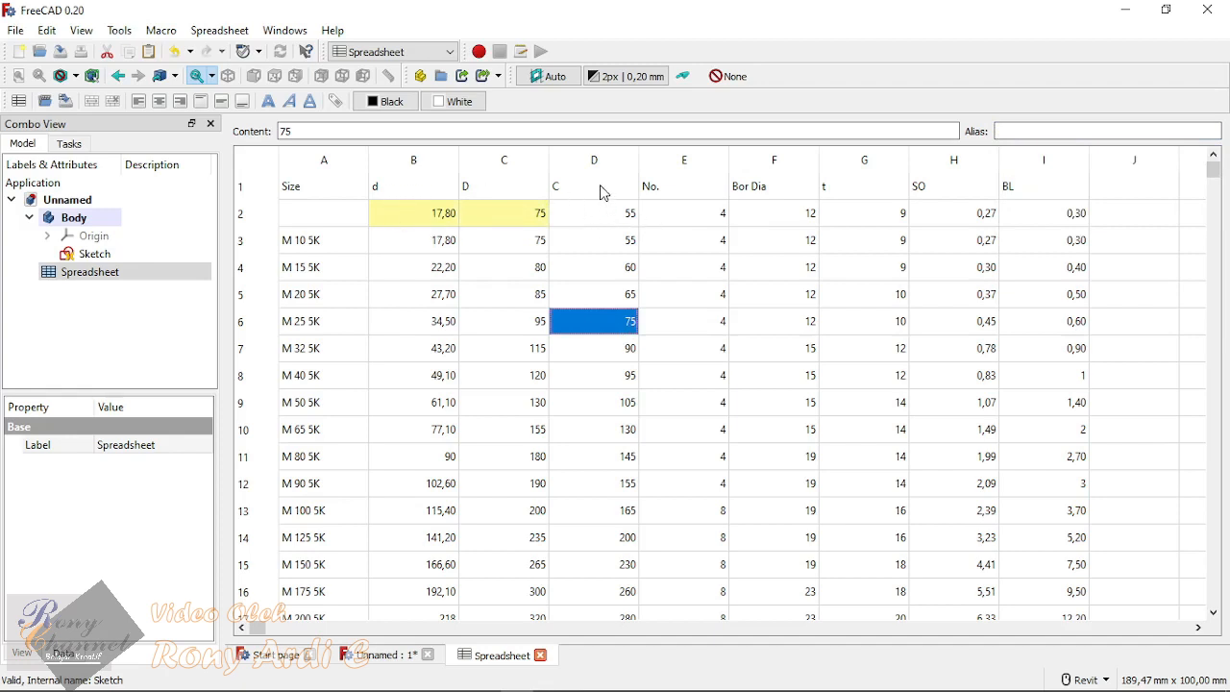
{"action": "left_click", "coordinate": [589, 213]}
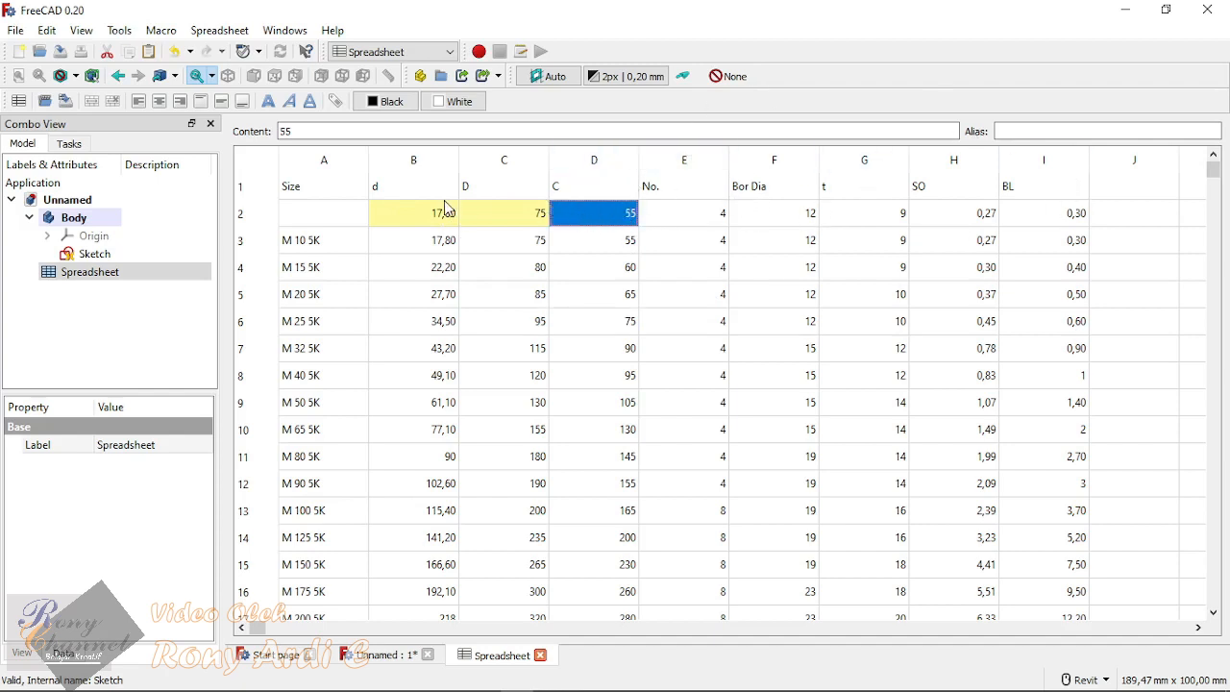
{"action": "left_click", "coordinate": [598, 189]}
{"action": "left_click", "coordinate": [590, 213]}
{"action": "left_click", "coordinate": [615, 194]}
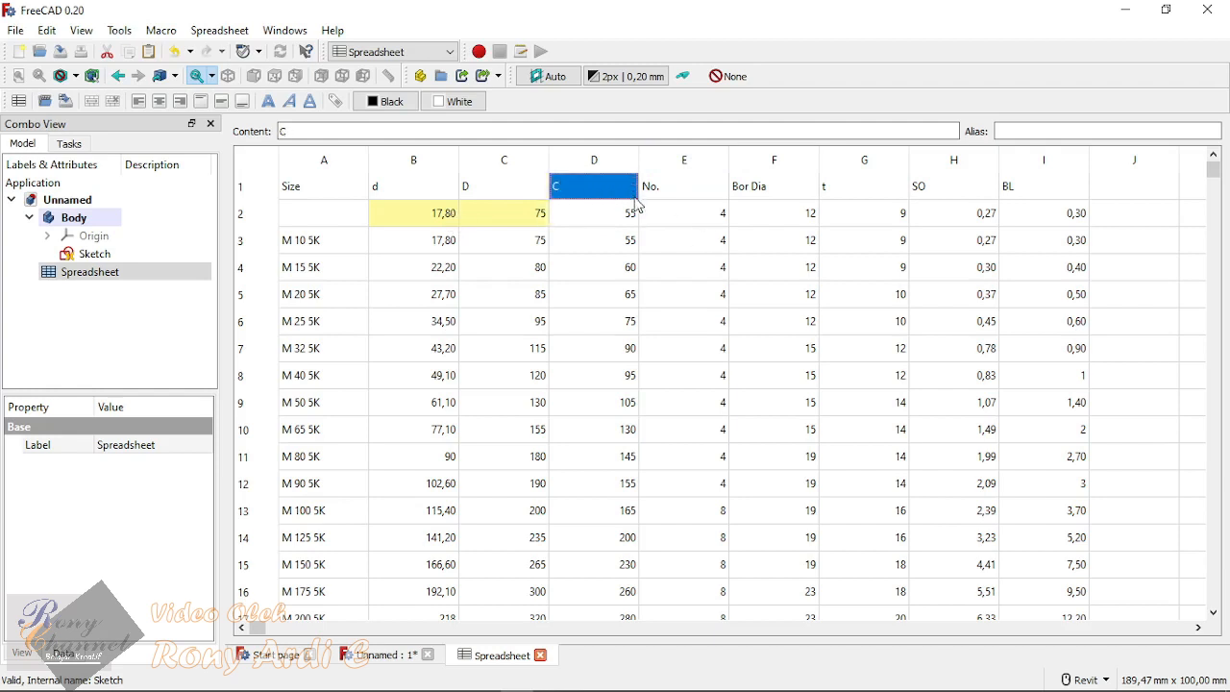
Step: Rename the header in cell B1 as ID and the header in cell C1 as OD
{"action": "left_click", "coordinate": [419, 196]}
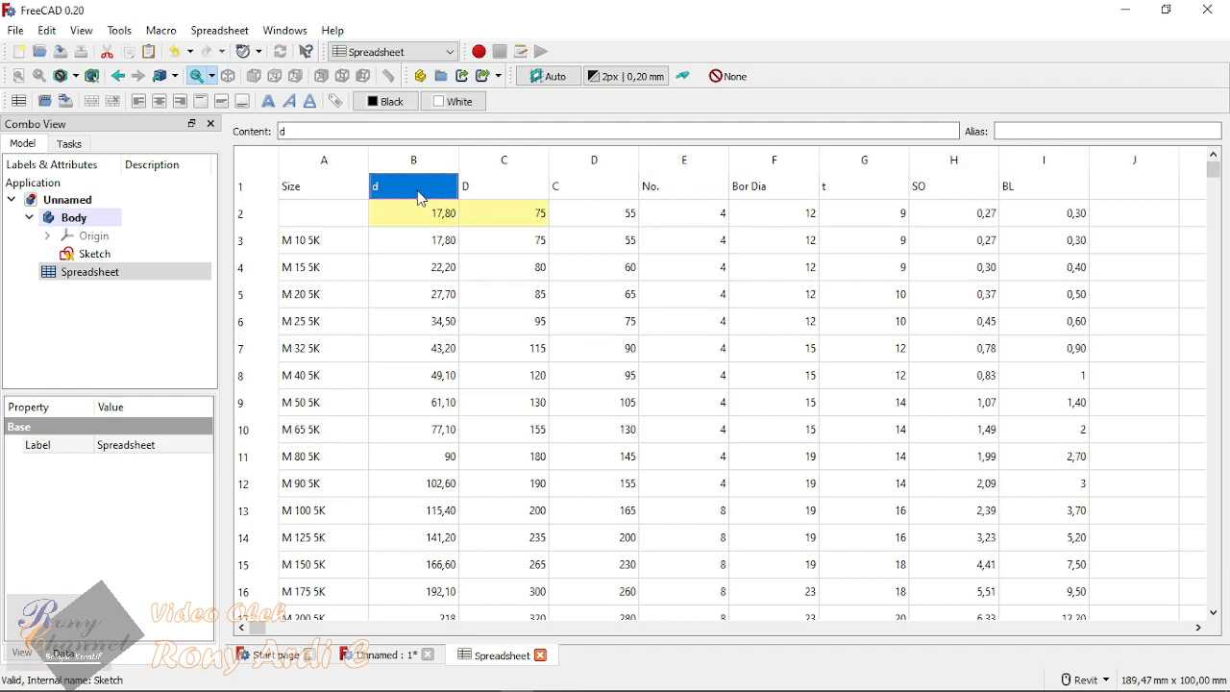
{"action": "double_click", "coordinate": [419, 192]}
{"action": "type", "text": "ID"}
{"action": "key", "text": "Tab"}
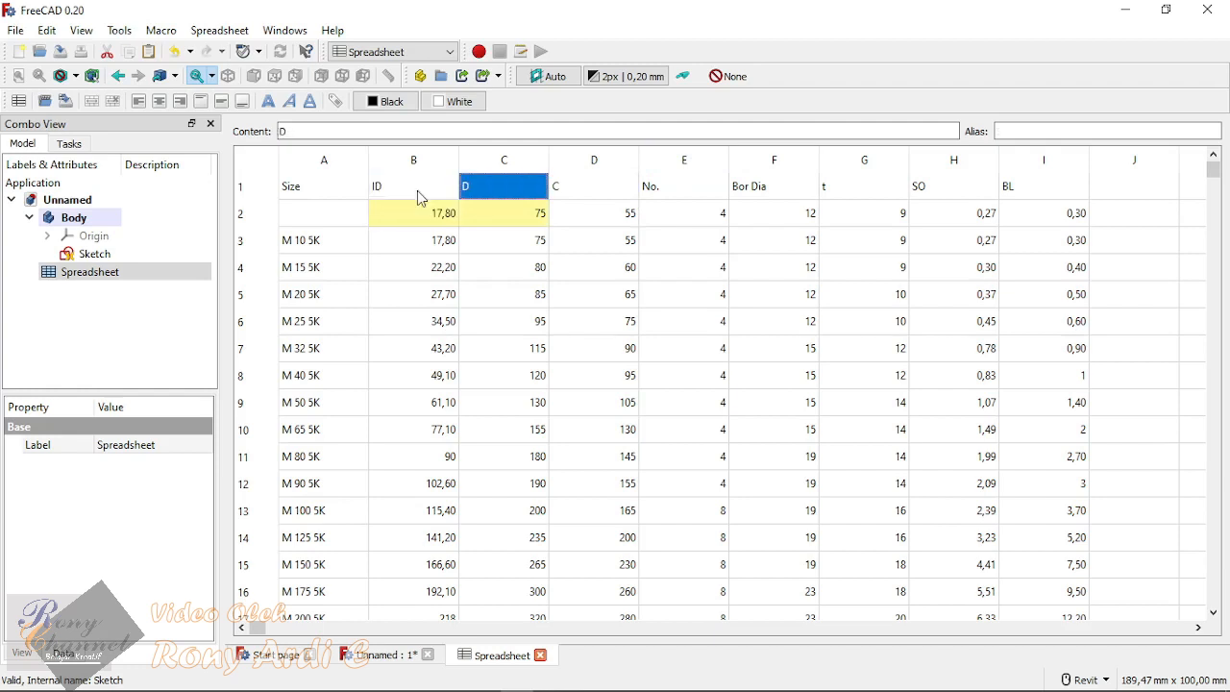
{"action": "type", "text": "OD]"}
{"action": "key", "text": "Return"}
{"action": "double_click", "coordinate": [495, 189]}
{"action": "left_click", "coordinate": [495, 188]}
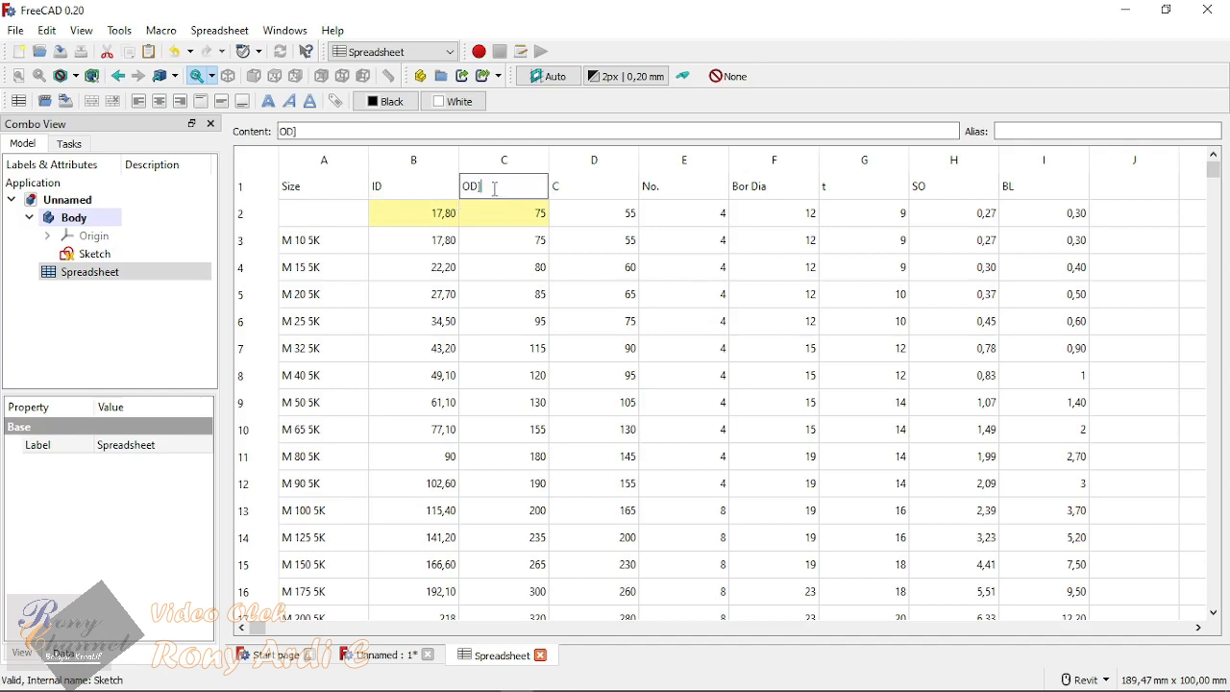
{"action": "key", "text": "Return"}
Step: Rename the header in cell D1 as PCD and shorten the header in cell E1 to No
{"action": "key", "text": "Up"}
{"action": "key", "text": "Right"}
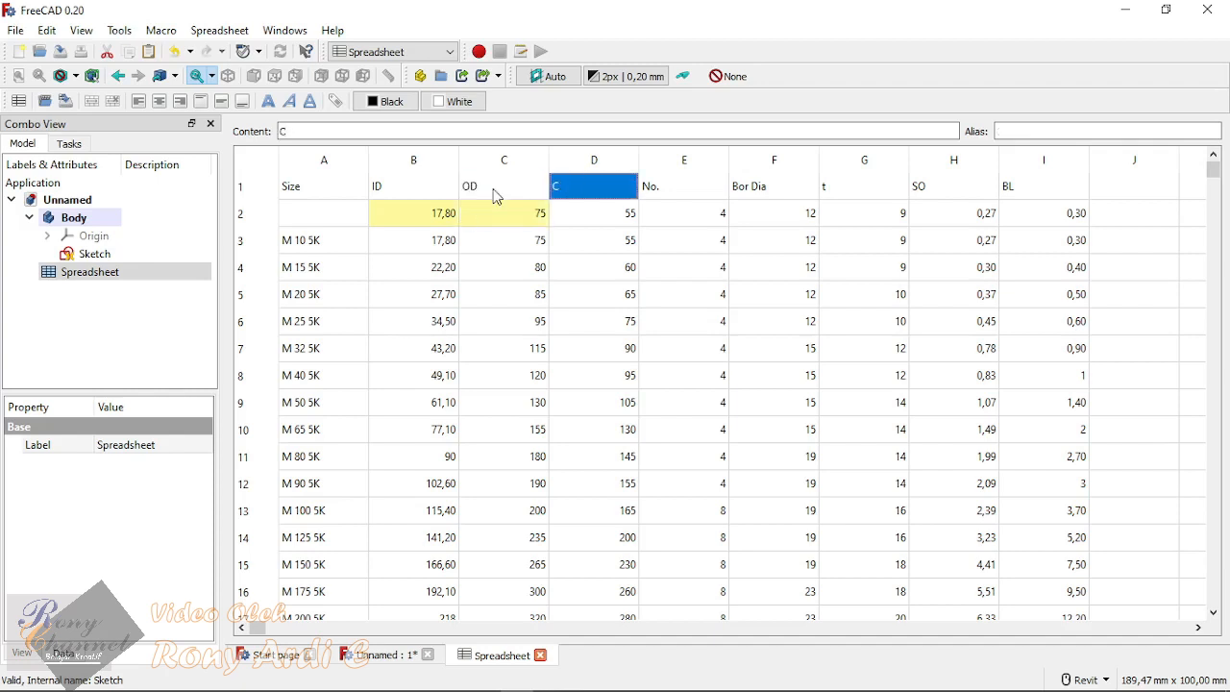
{"action": "type", "text": "PCD"}
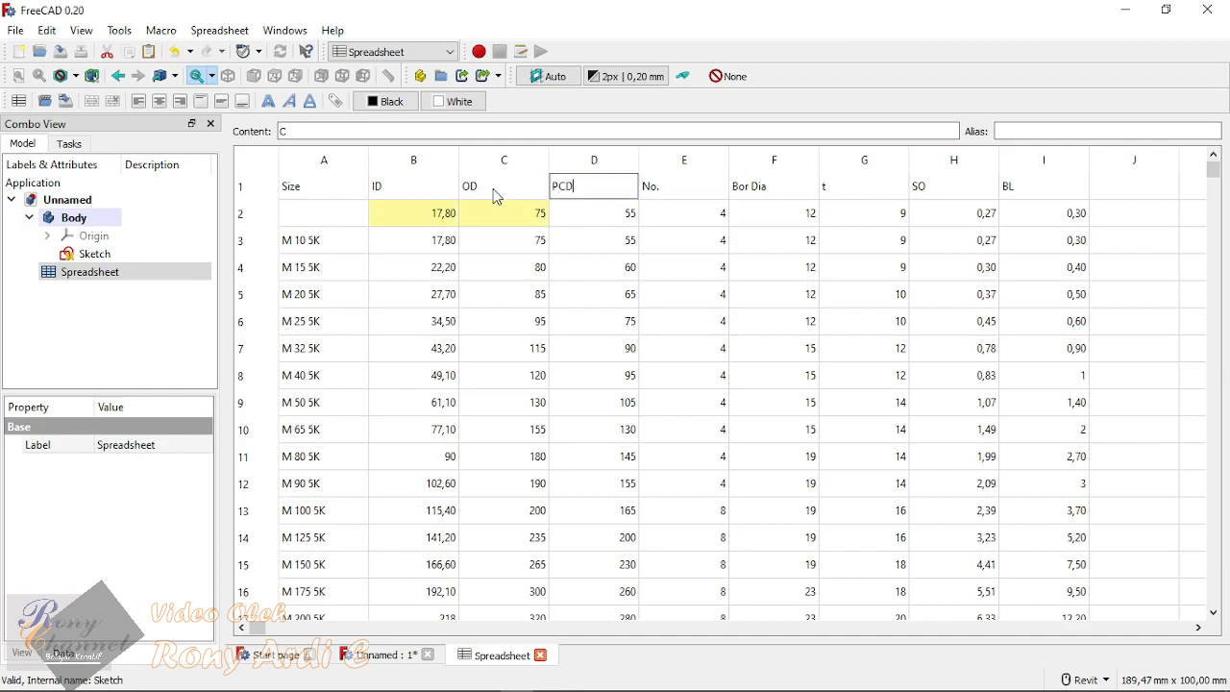
{"action": "key", "text": "Return"}
{"action": "key", "text": "Up"}
{"action": "key", "text": "Right"}
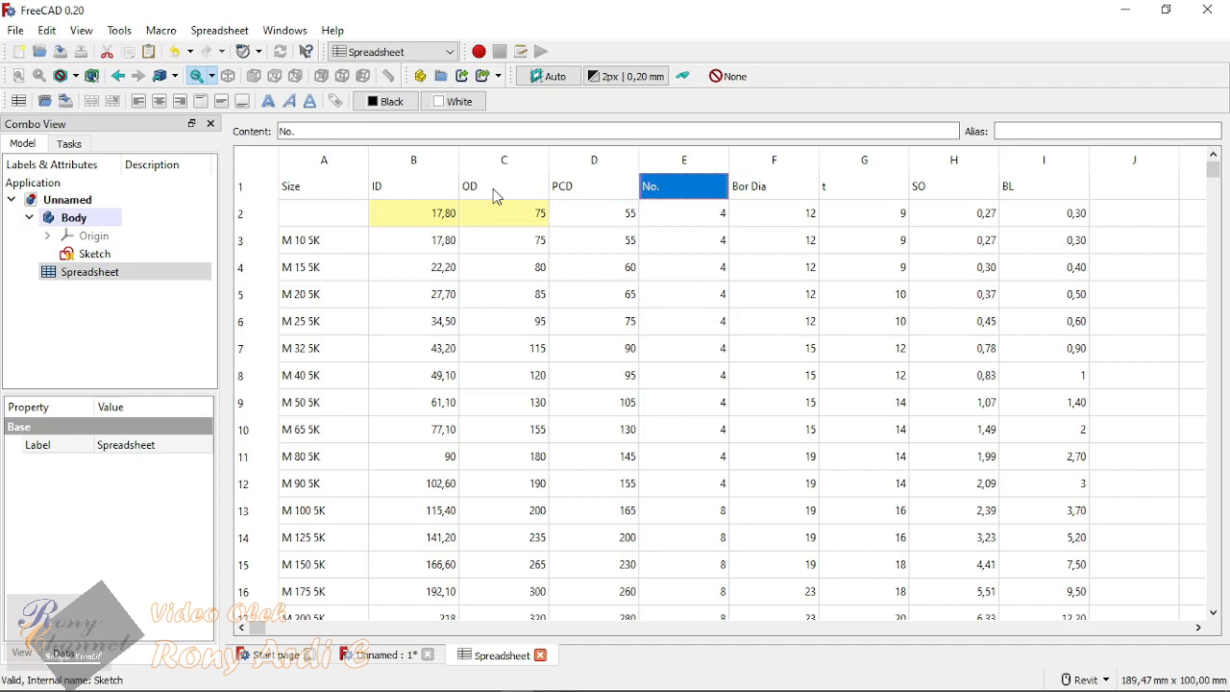
{"action": "key", "text": "F2"}
{"action": "key", "text": "BackSpace"}
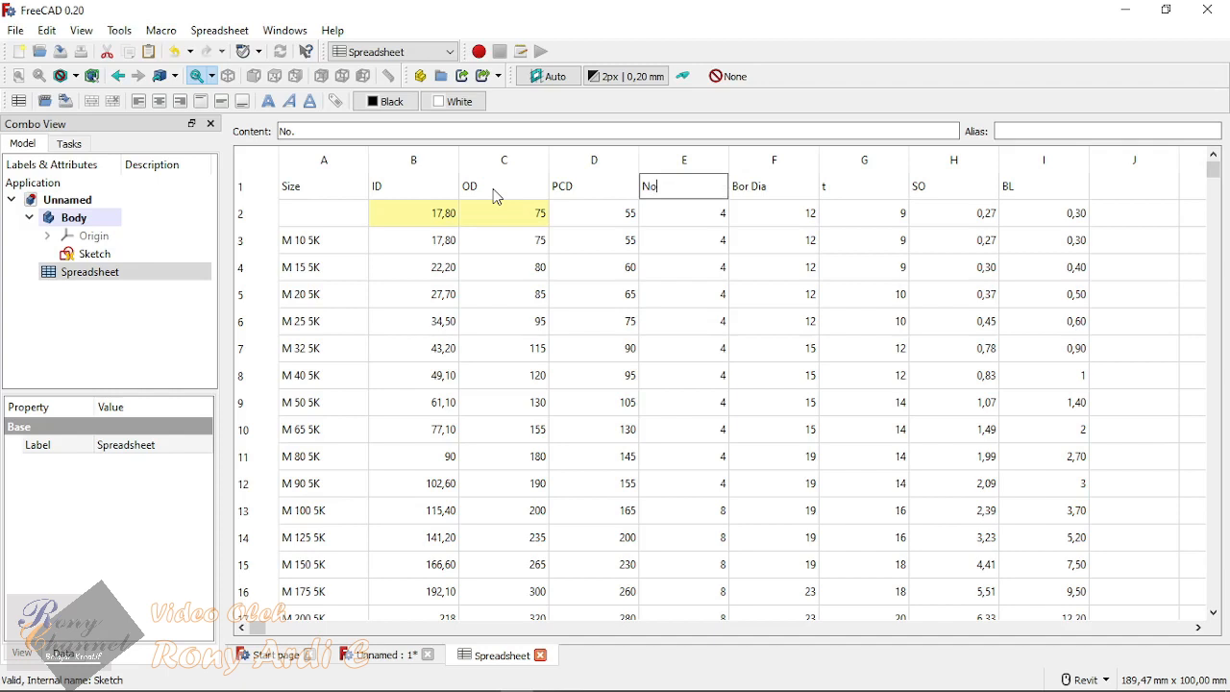
{"action": "key", "text": "Return"}
Step: Review the remaining headers in row 1 and the active-size cells in row 2, including the aliases of B2 and C2
{"action": "key", "text": "Up"}
{"action": "key", "text": "Right"}
{"action": "key", "text": "Right"}
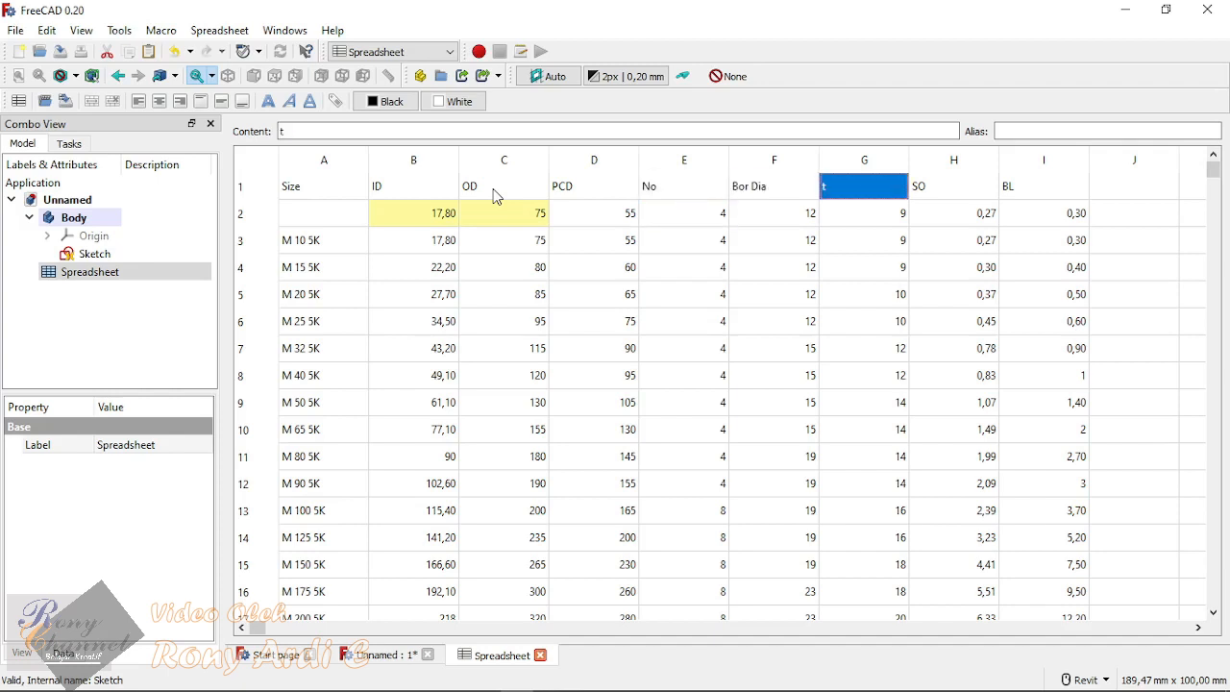
{"action": "key", "text": "Left"}
{"action": "key", "text": "Right"}
{"action": "key", "text": "Right"}
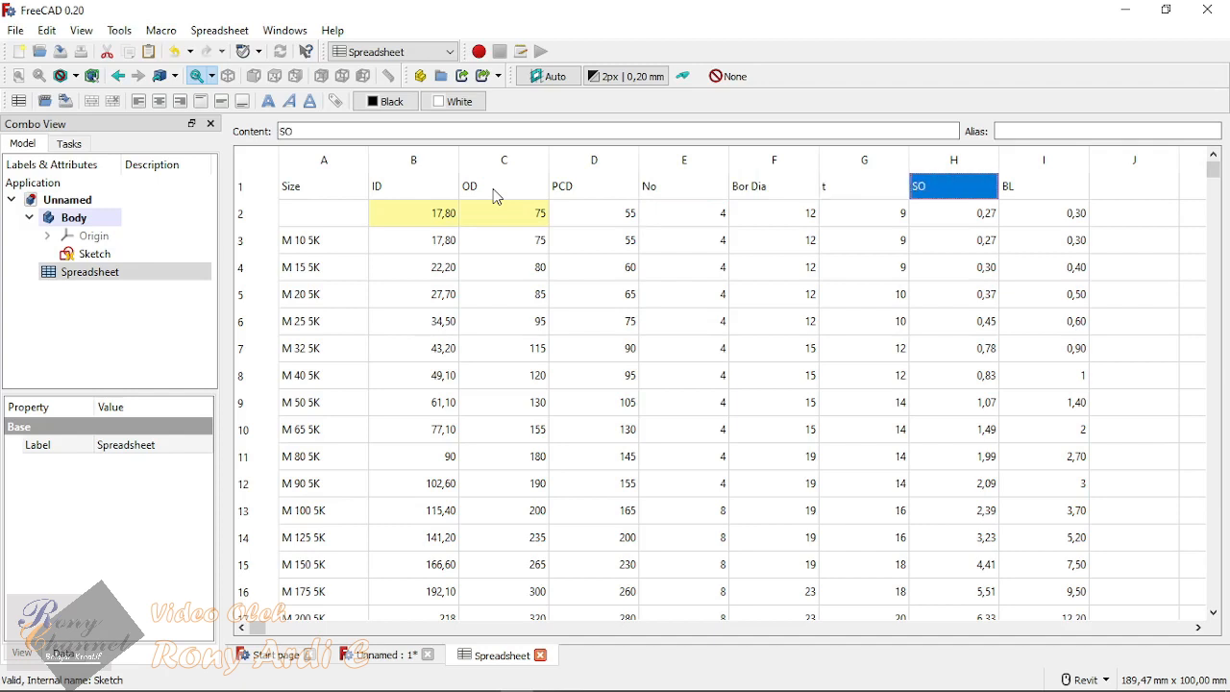
{"action": "key", "text": "Right"}
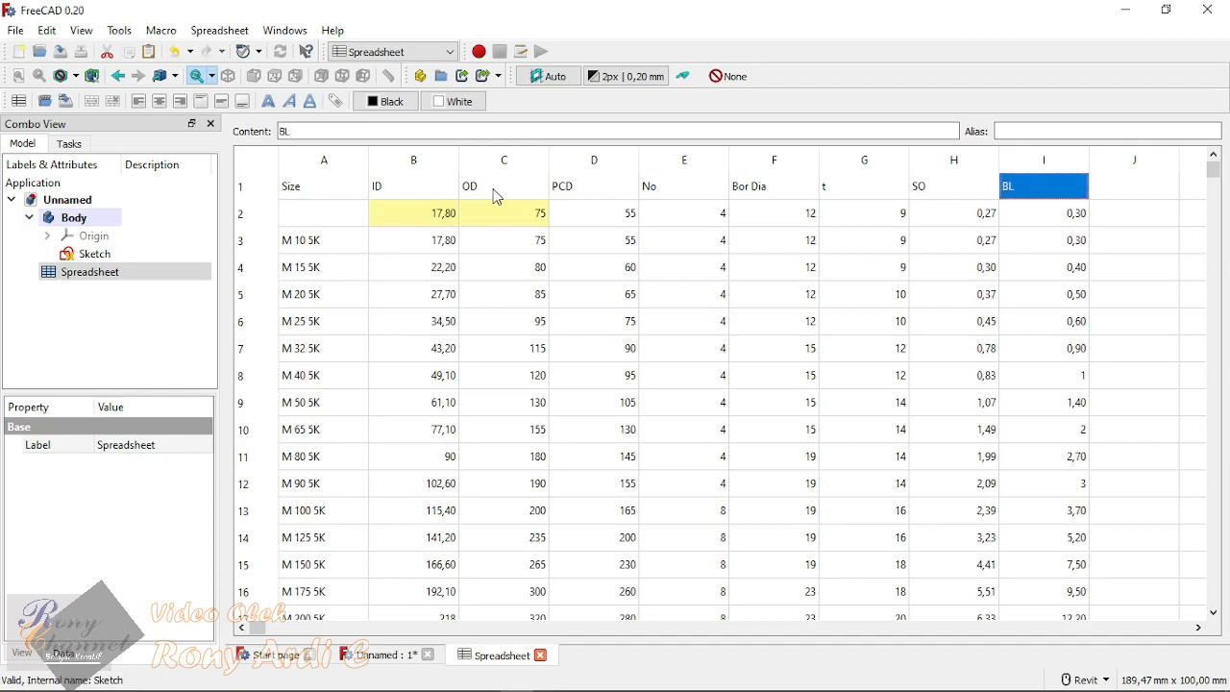
{"action": "left_click", "coordinate": [914, 408]}
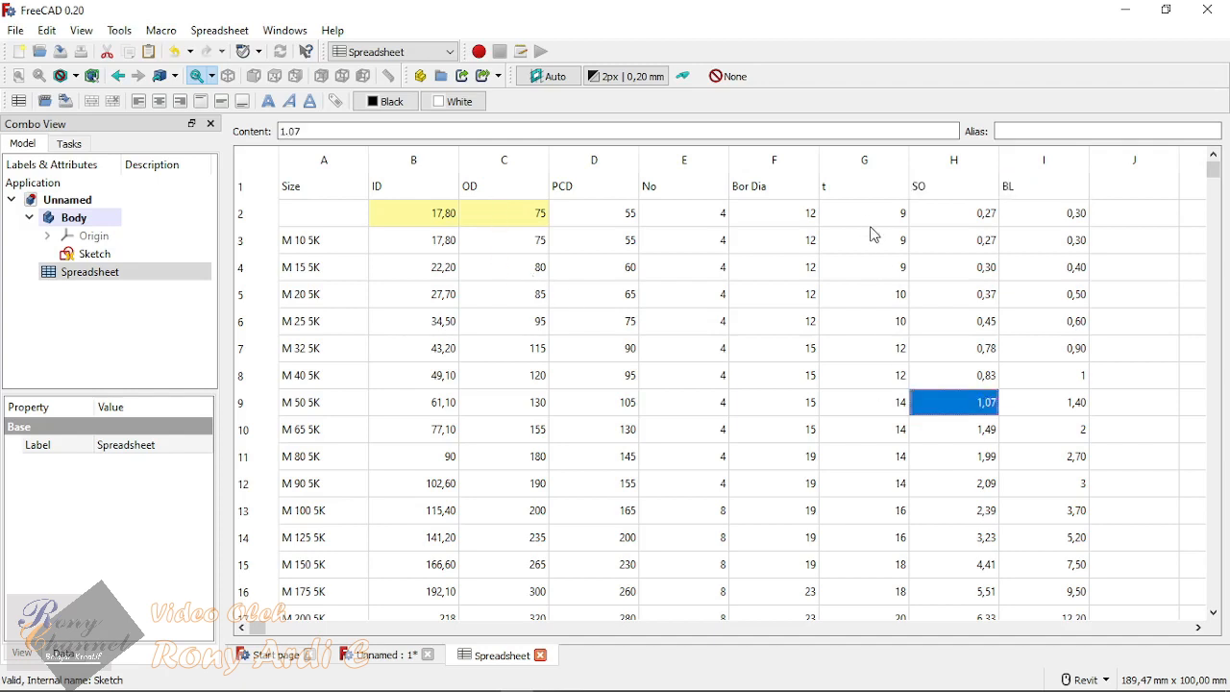
{"action": "left_click", "coordinate": [868, 218]}
{"action": "left_click", "coordinate": [788, 215]}
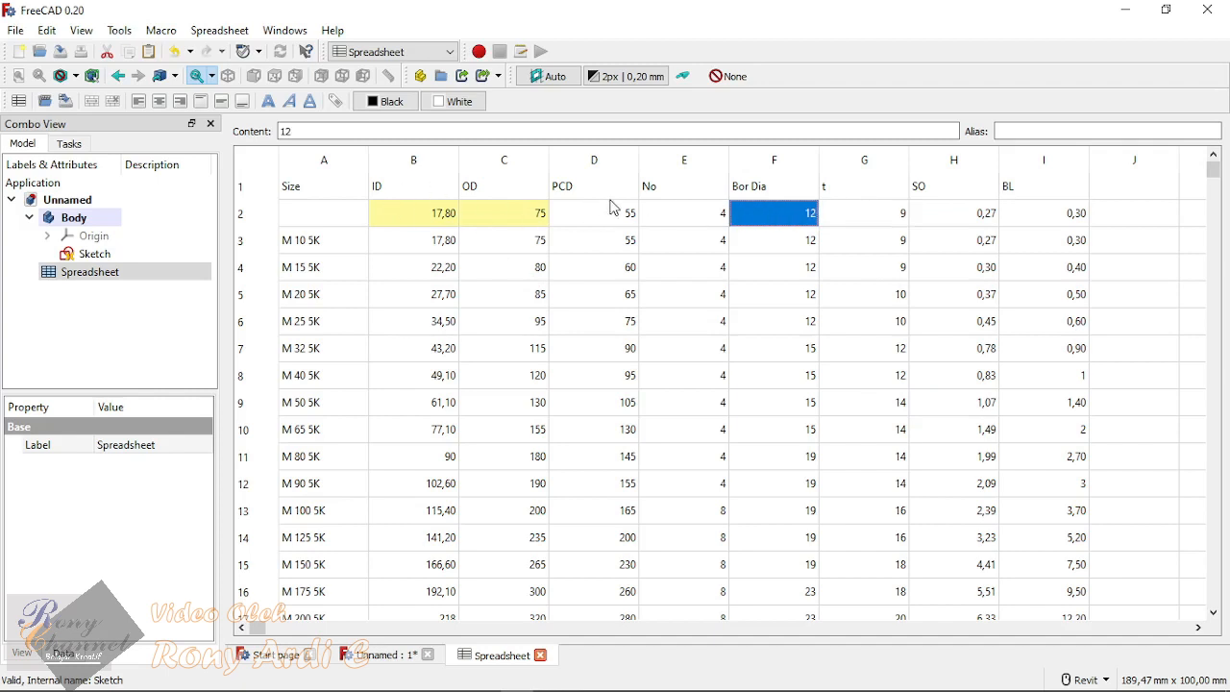
{"action": "left_click", "coordinate": [758, 192]}
{"action": "left_click", "coordinate": [842, 239]}
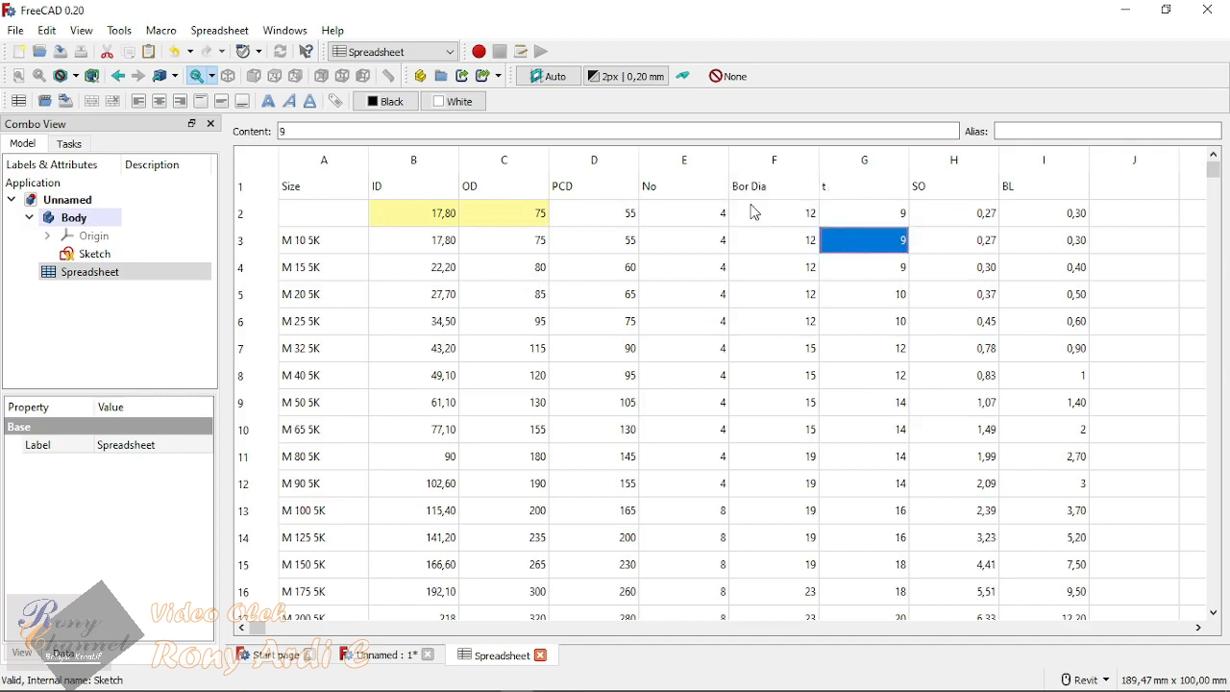
{"action": "left_click", "coordinate": [758, 192]}
{"action": "left_click", "coordinate": [607, 223]}
{"action": "left_click", "coordinate": [406, 216]}
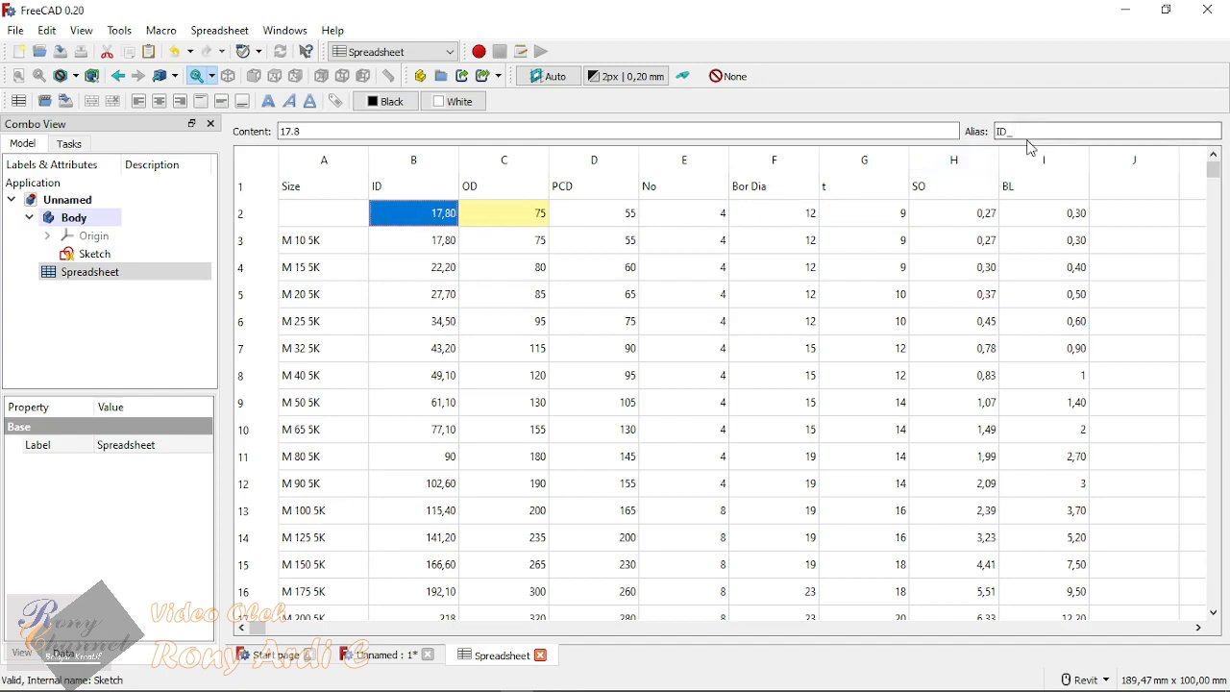
{"action": "left_click", "coordinate": [526, 213]}
{"action": "left_click", "coordinate": [448, 222]}
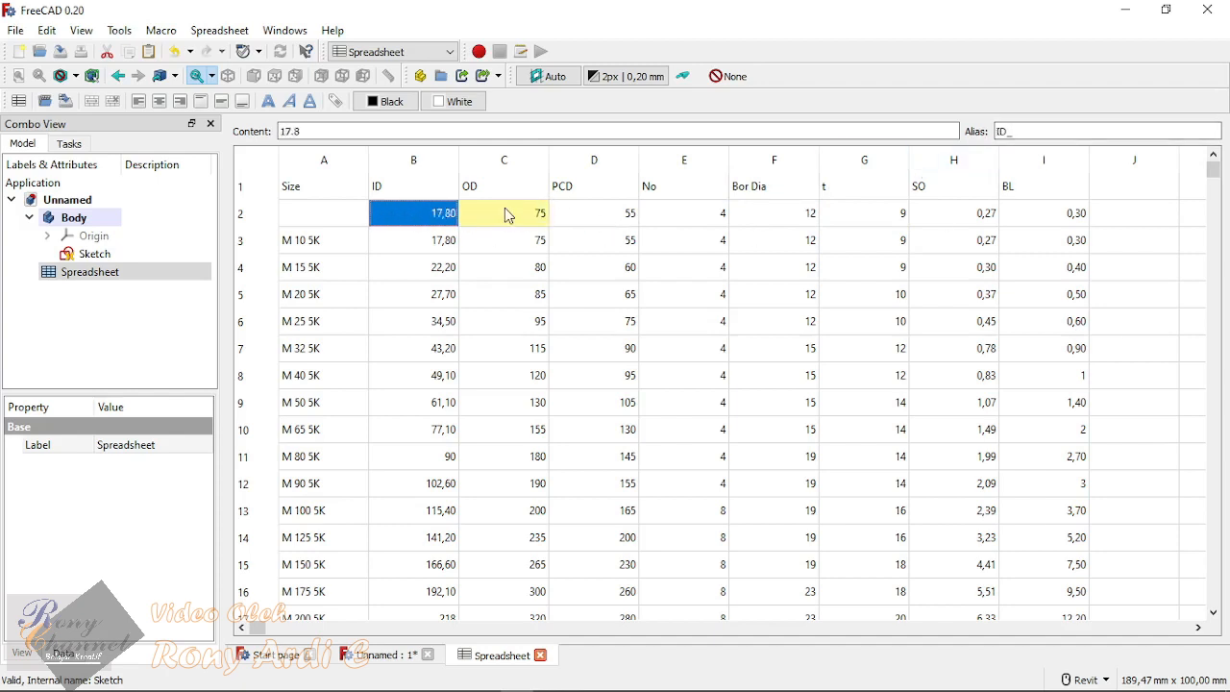
{"action": "left_click", "coordinate": [508, 214]}
Step: Assign the alias PCD_ to cell D2, below the PCD header
{"action": "left_click", "coordinate": [620, 219]}
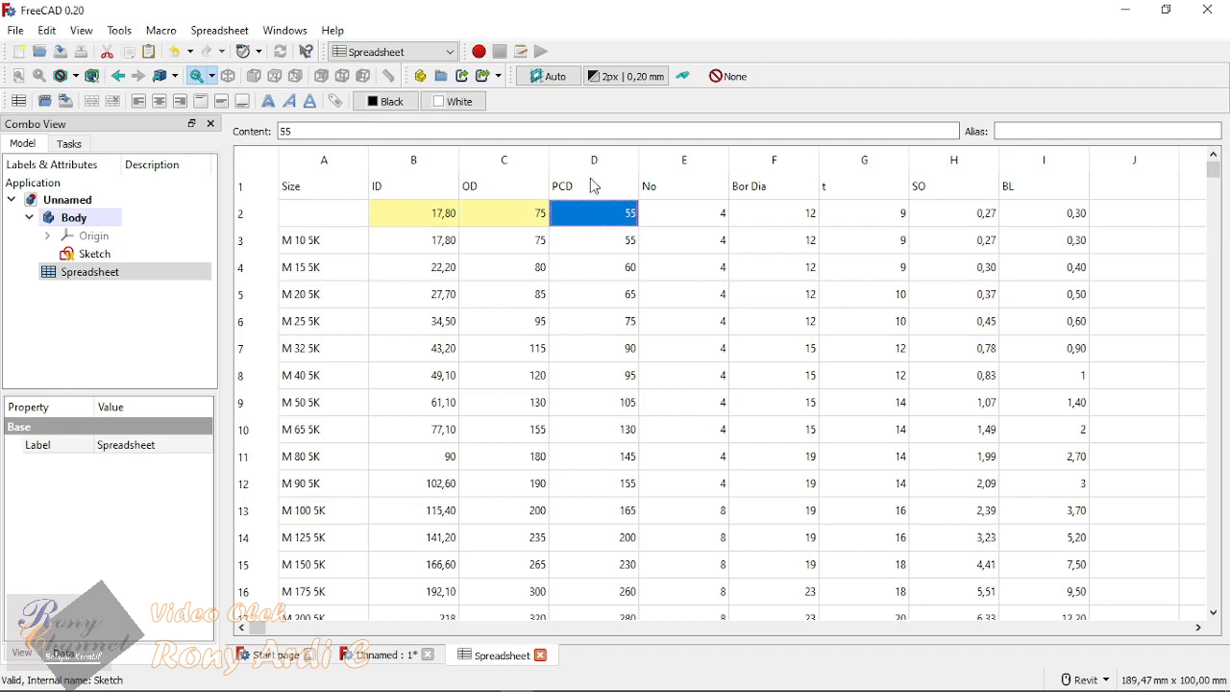
{"action": "left_click", "coordinate": [1048, 131]}
{"action": "type", "text": "P"}
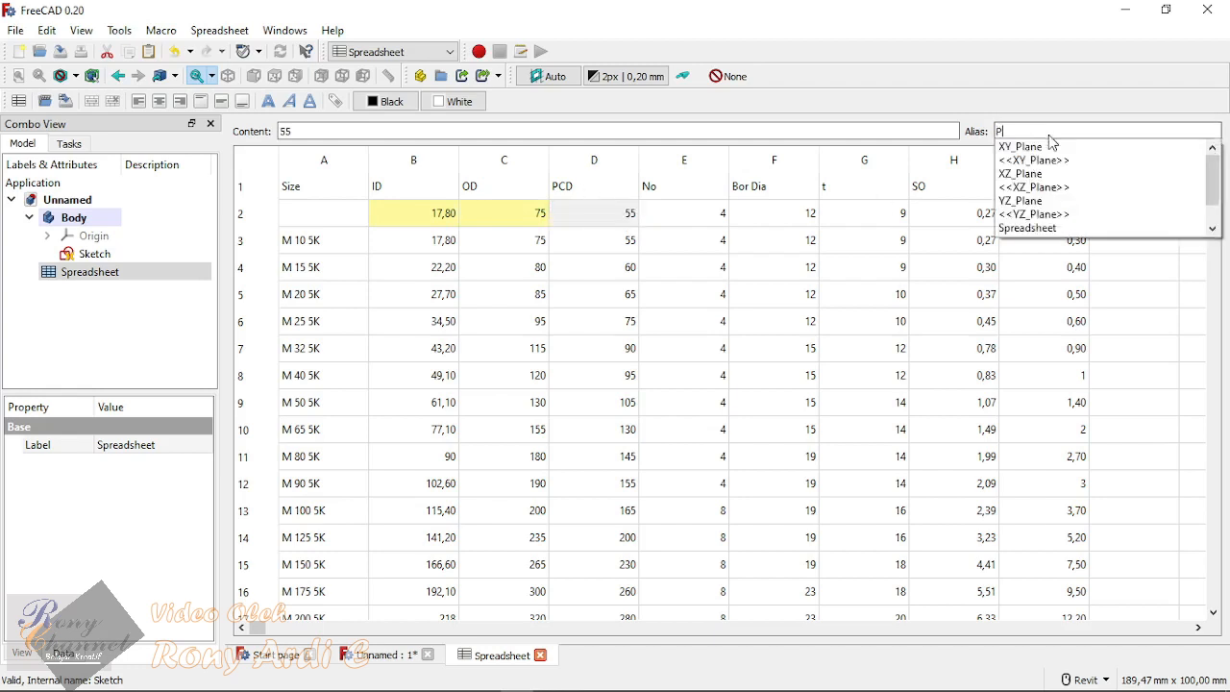
{"action": "type", "text": "CD_"}
{"action": "key", "text": "Return"}
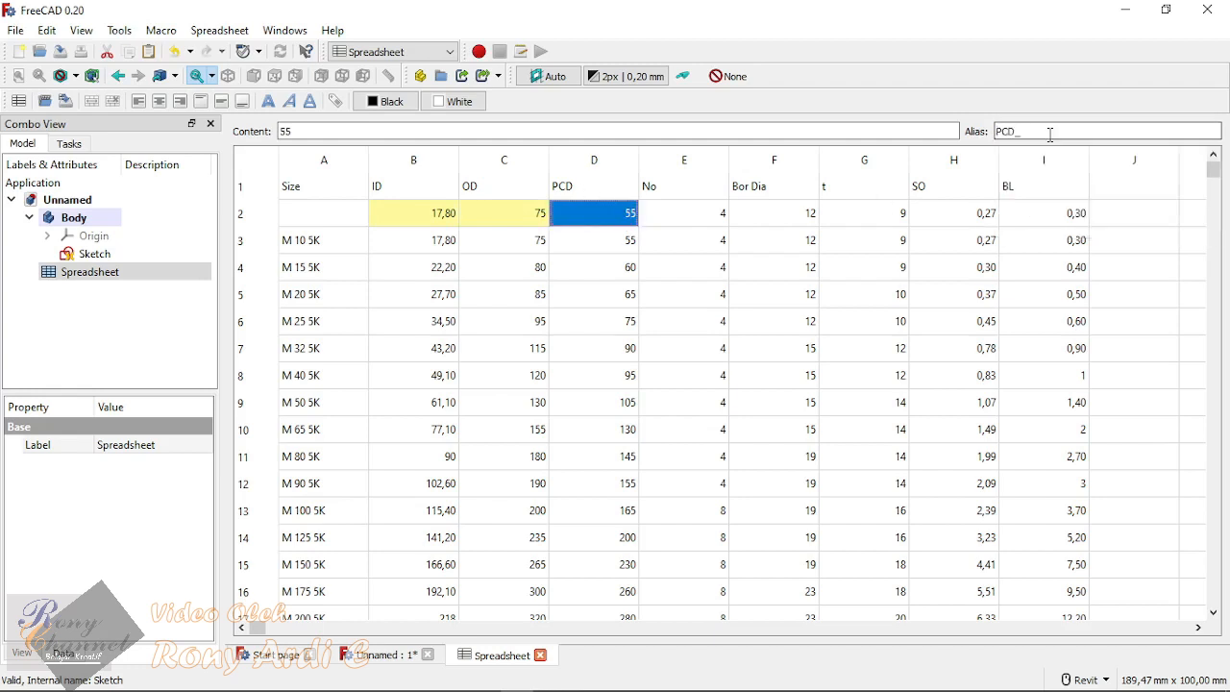
Step: Assign the alias No_ to cell E2, below the No header
{"action": "key", "text": "Tab"}
{"action": "left_click", "coordinate": [1050, 134]}
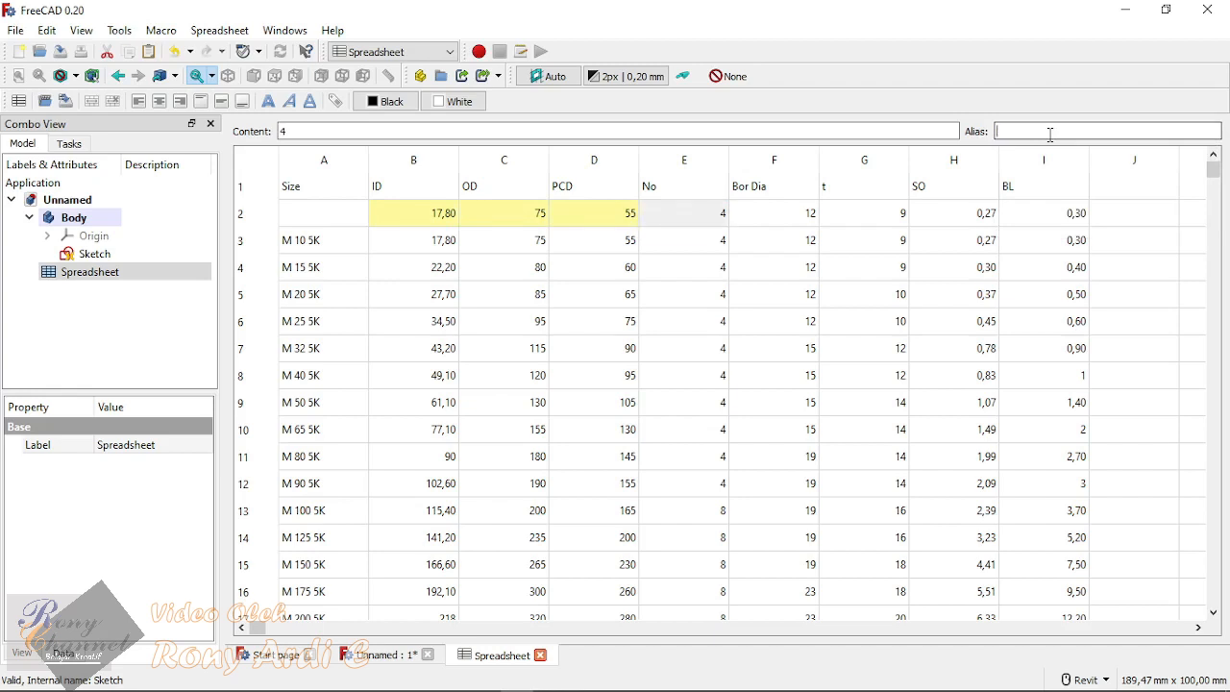
{"action": "type", "text": "N"}
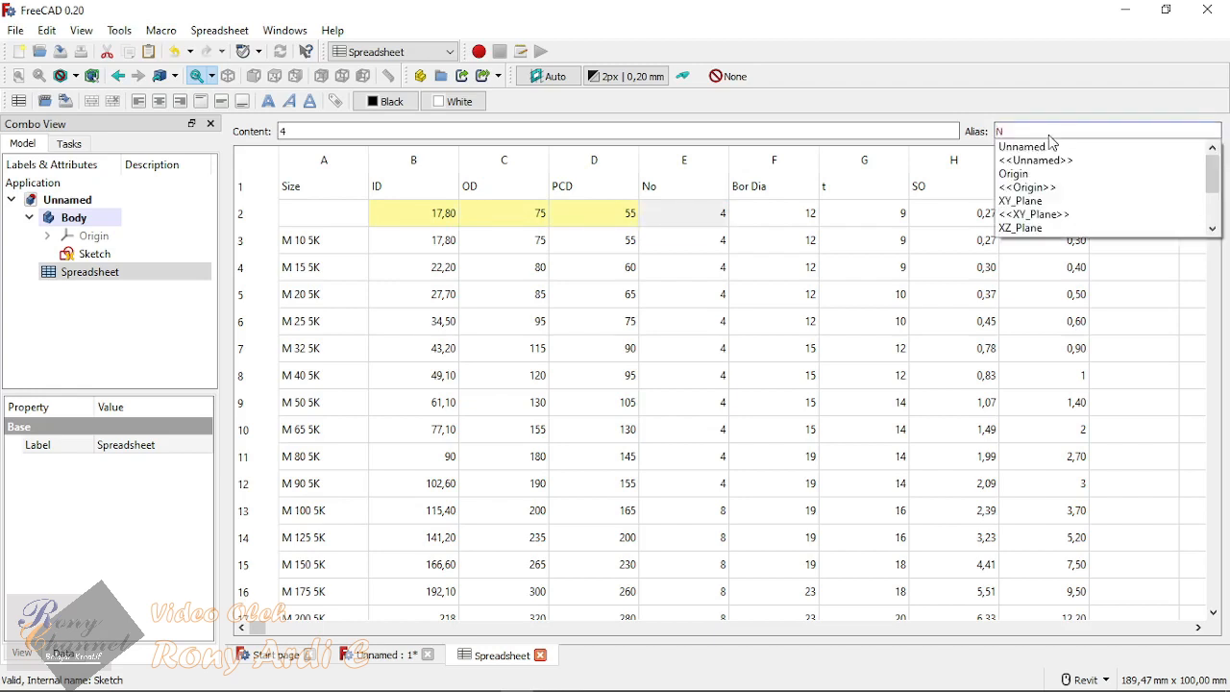
{"action": "type", "text": "o_"}
{"action": "key", "text": "Return"}
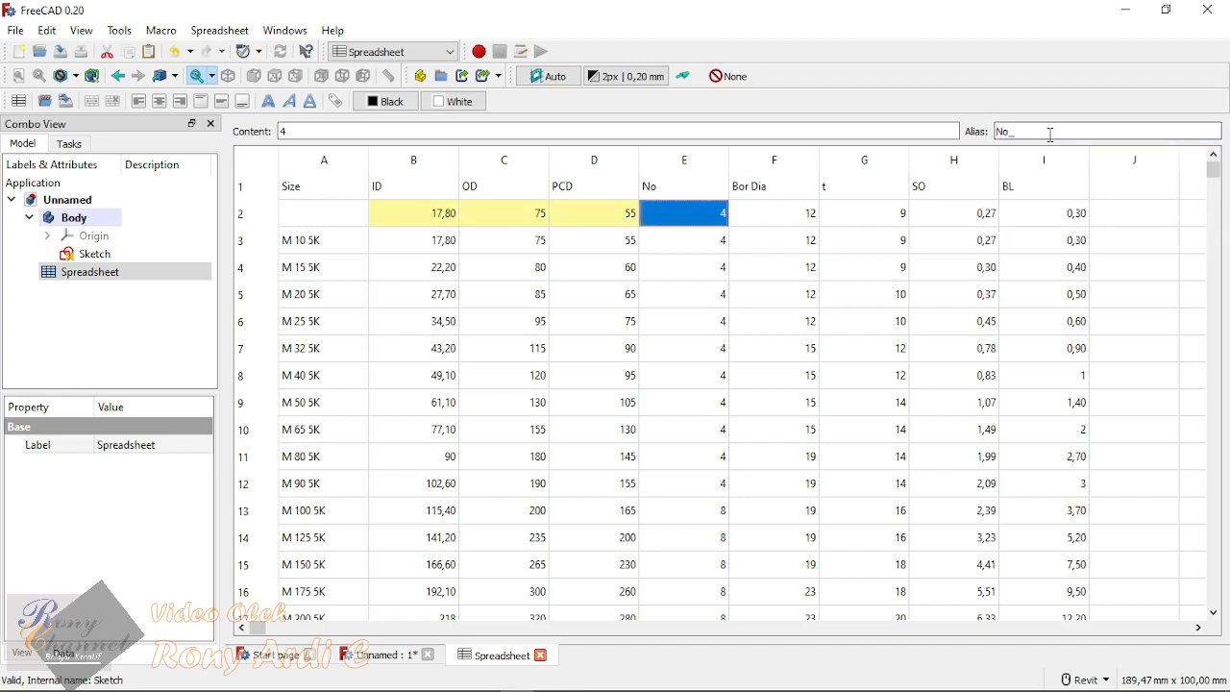
Step: Assign the alias Bor_Dia to cell F2, below the Bor Dia header
{"action": "key", "text": "Tab"}
{"action": "left_click", "coordinate": [1051, 134]}
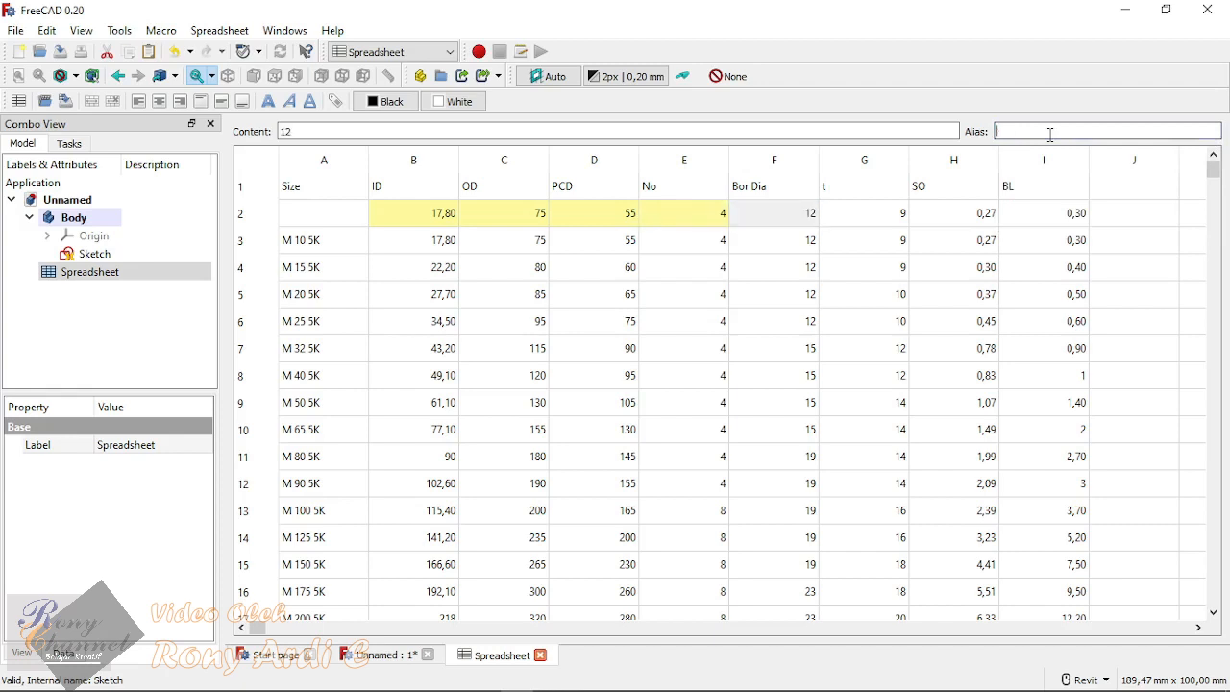
{"action": "type", "text": "Bo"}
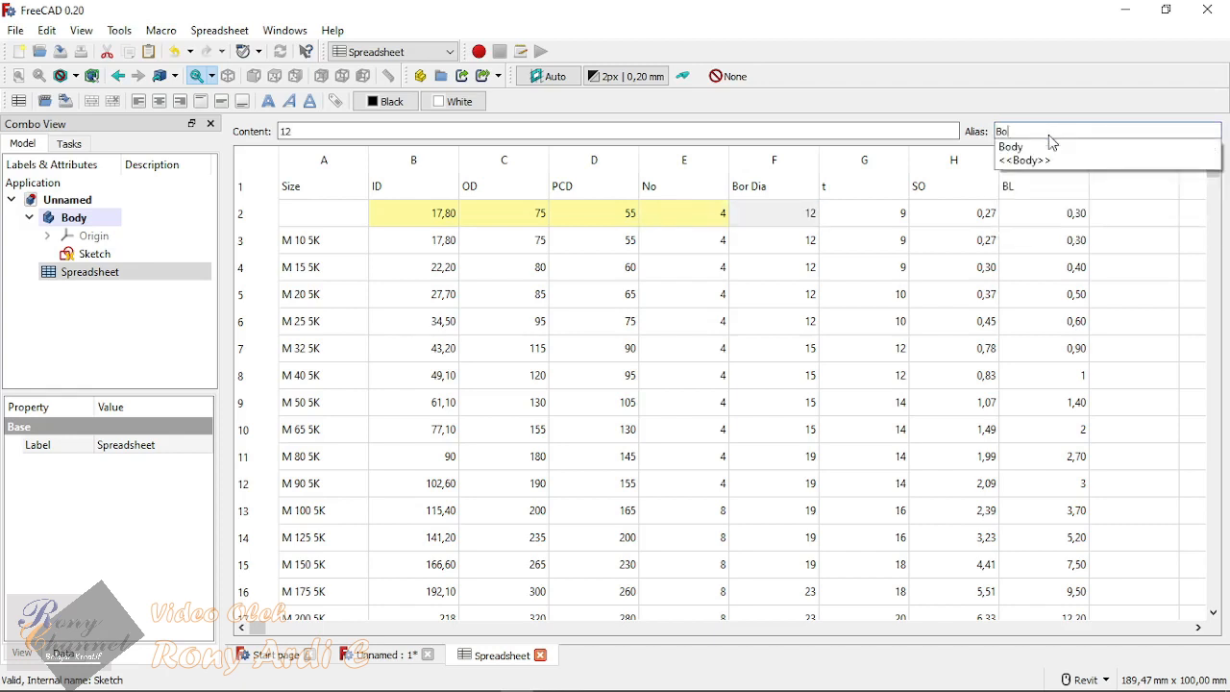
{"action": "type", "text": "r"}
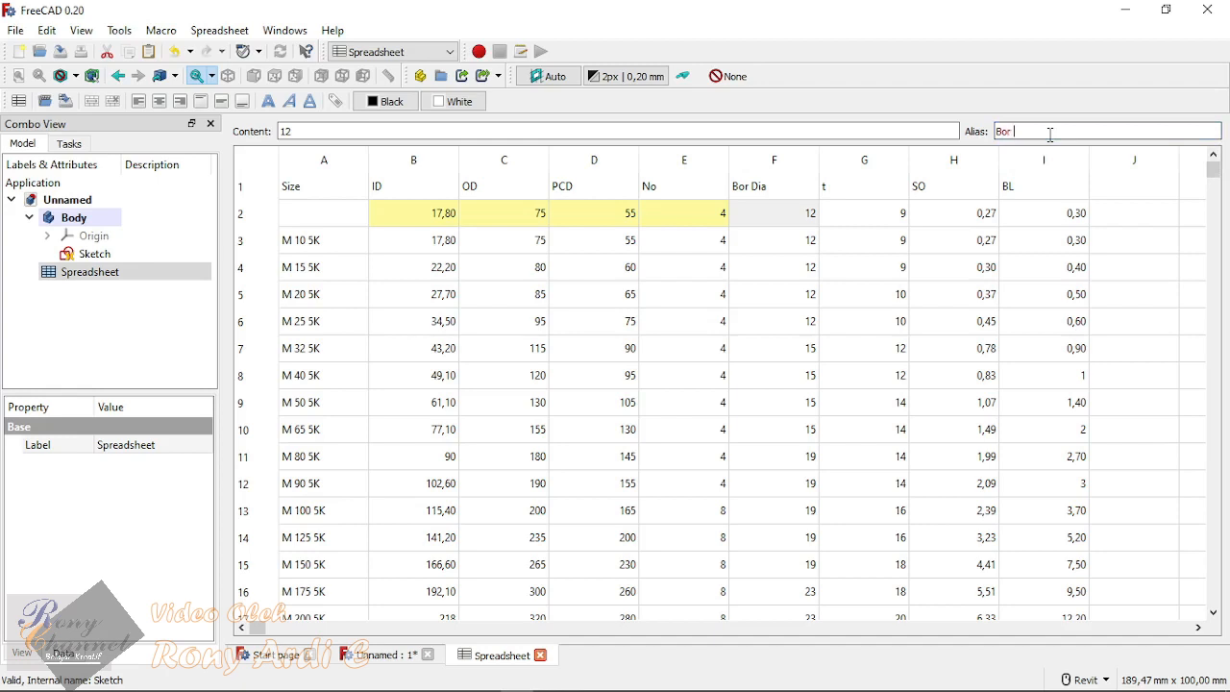
{"action": "key", "text": "BackSpace"}
{"action": "type", "text": "_Dia"}
{"action": "key", "text": "Return"}
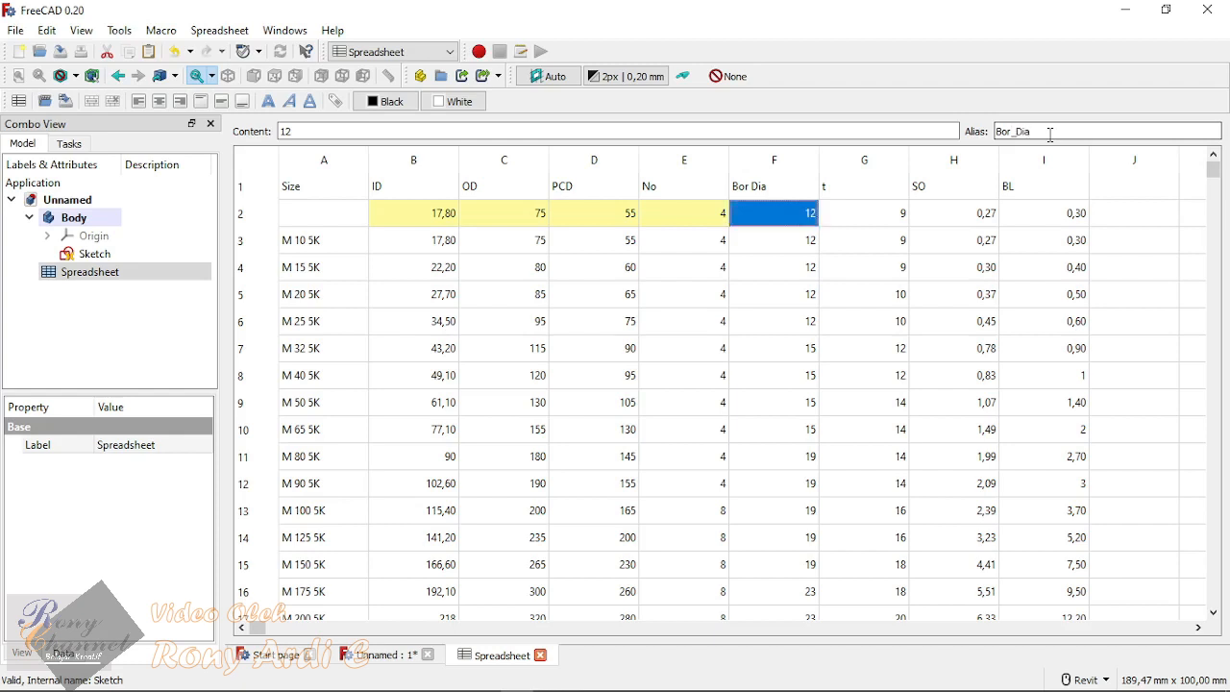
{"action": "key", "text": "Right"}
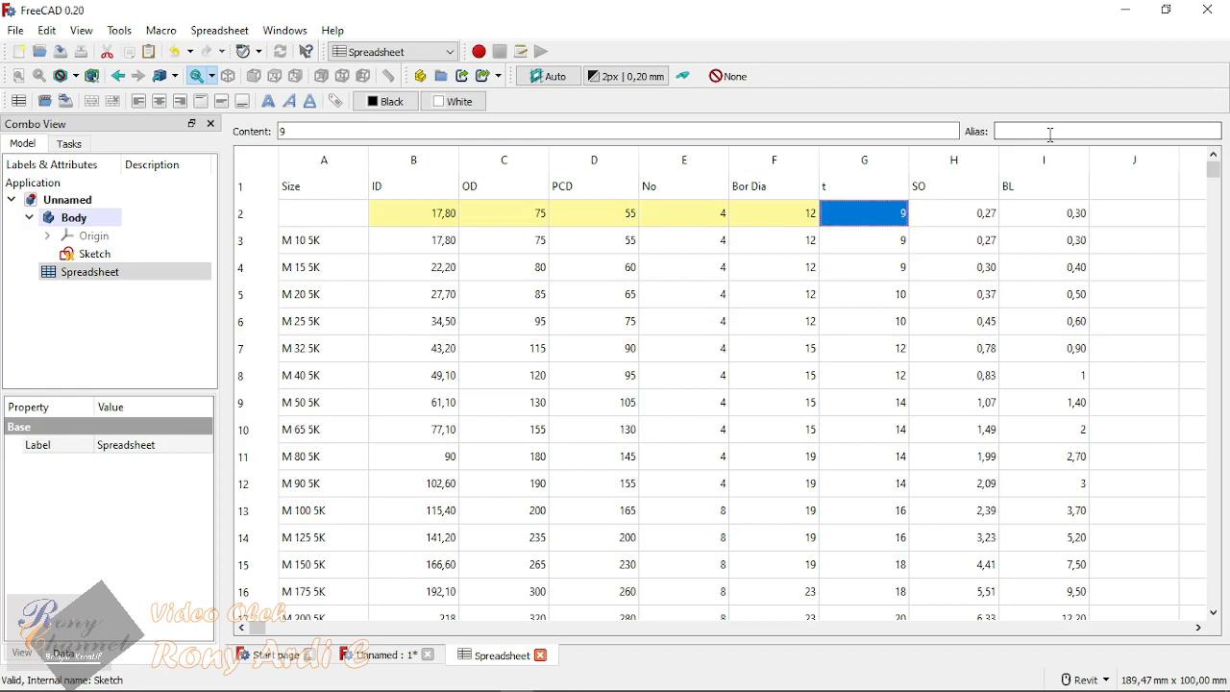
{"action": "type", "text": "t"}
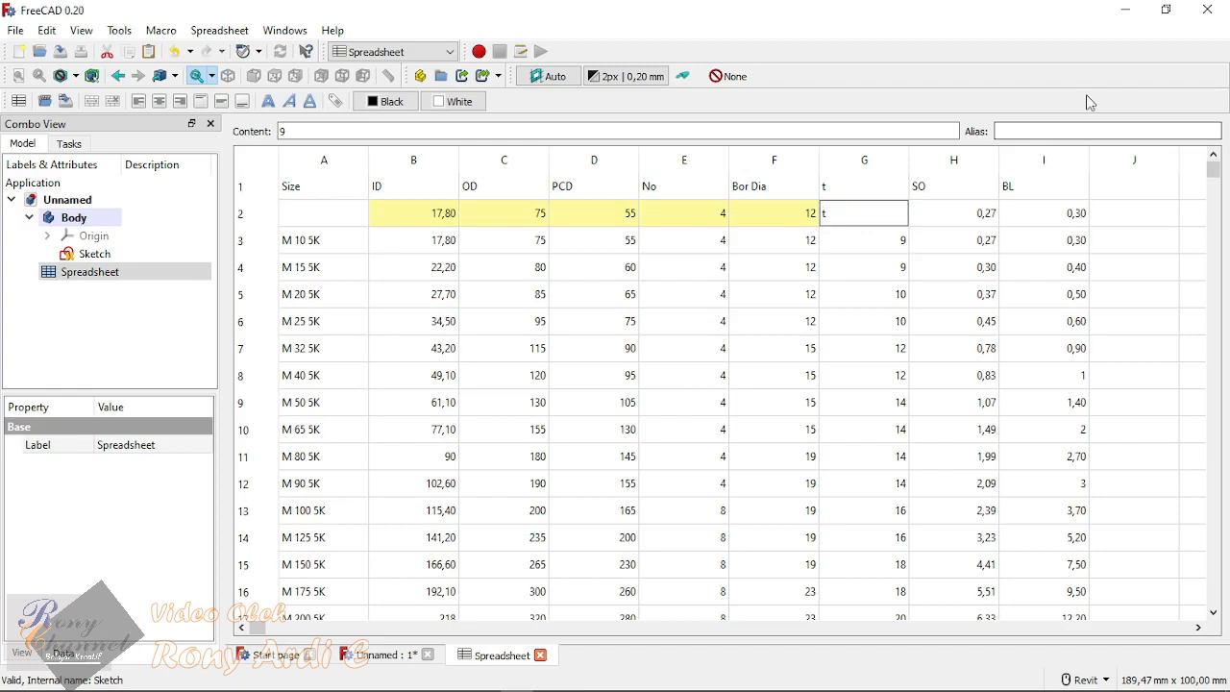
{"action": "left_click", "coordinate": [894, 325]}
{"action": "left_click", "coordinate": [849, 215]}
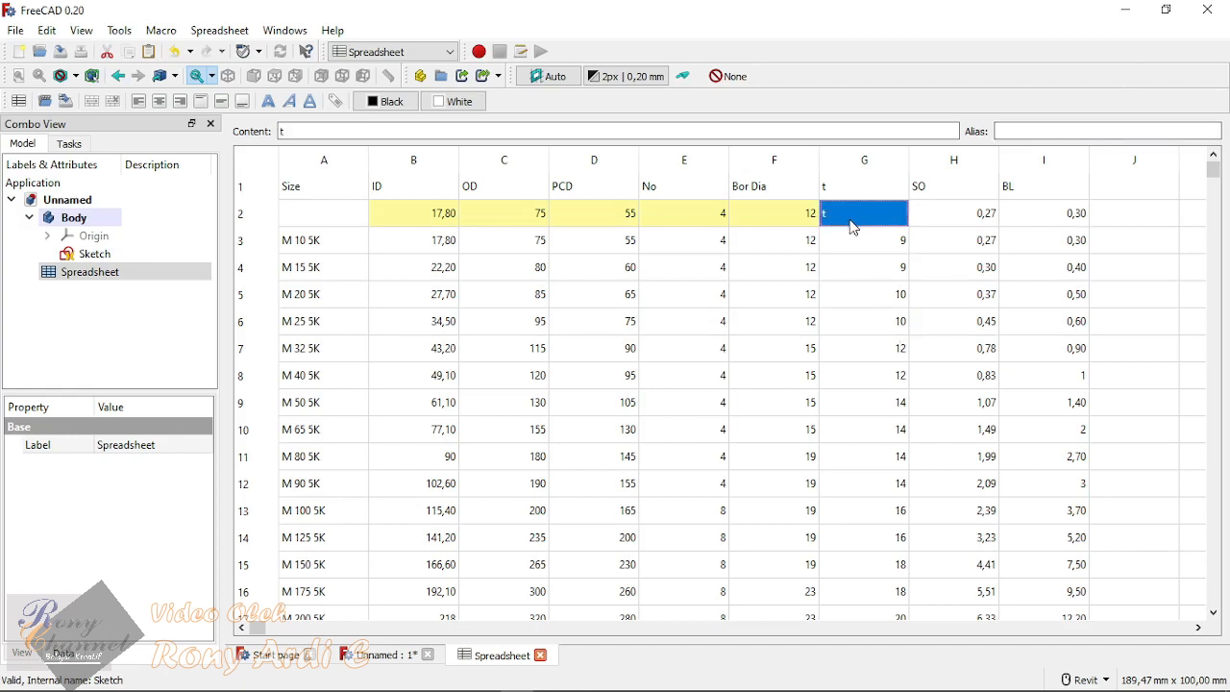
{"action": "key", "text": "ctrl+z"}
Step: Assign the alias tebal to cell G2, below the t header
{"action": "left_click", "coordinate": [866, 273]}
{"action": "left_click", "coordinate": [869, 215]}
{"action": "left_click", "coordinate": [1080, 131]}
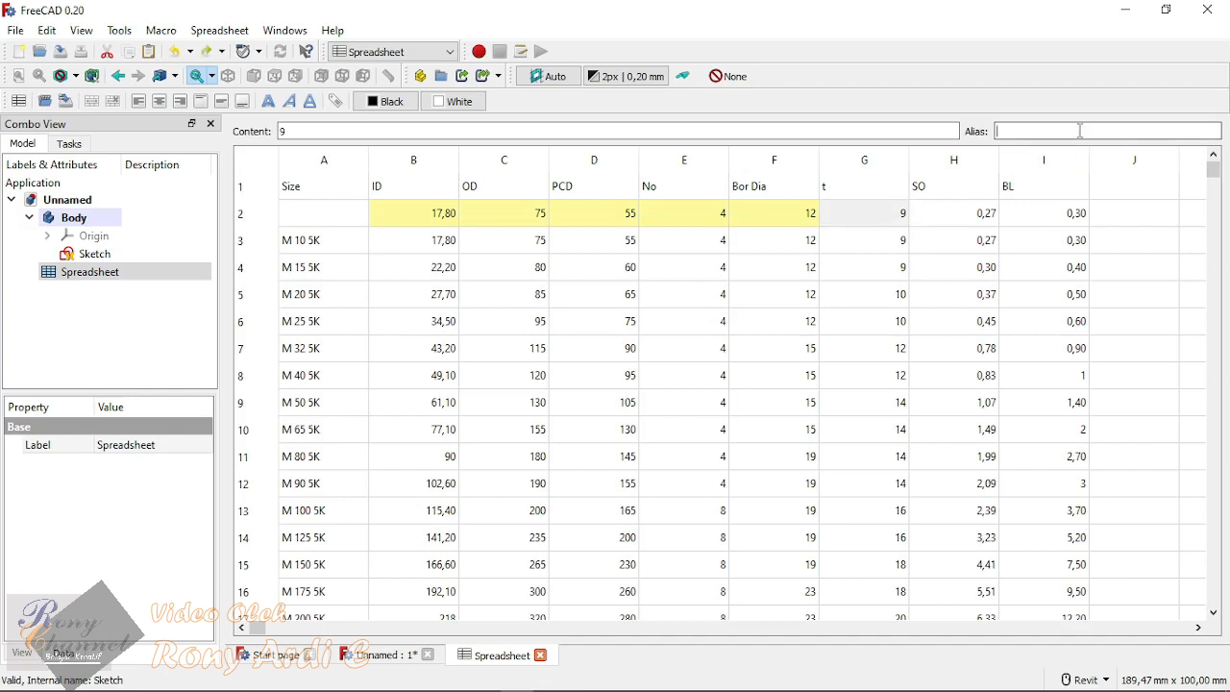
{"action": "type", "text": "t"}
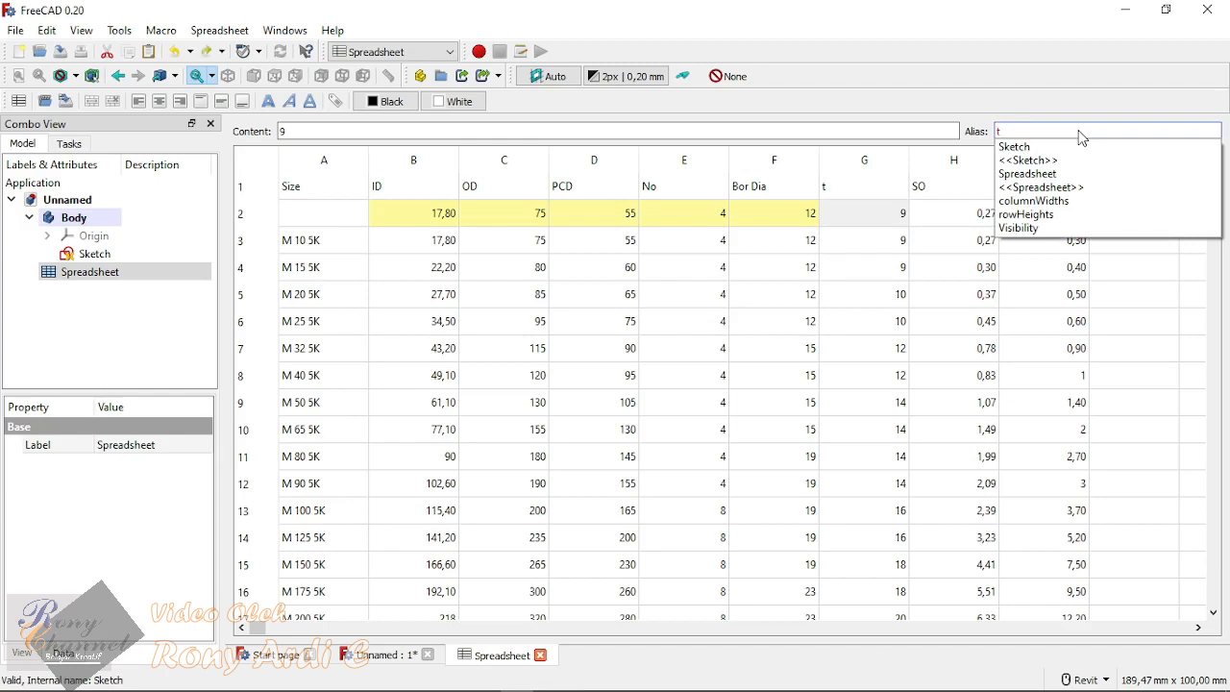
{"action": "type", "text": "ebal"}
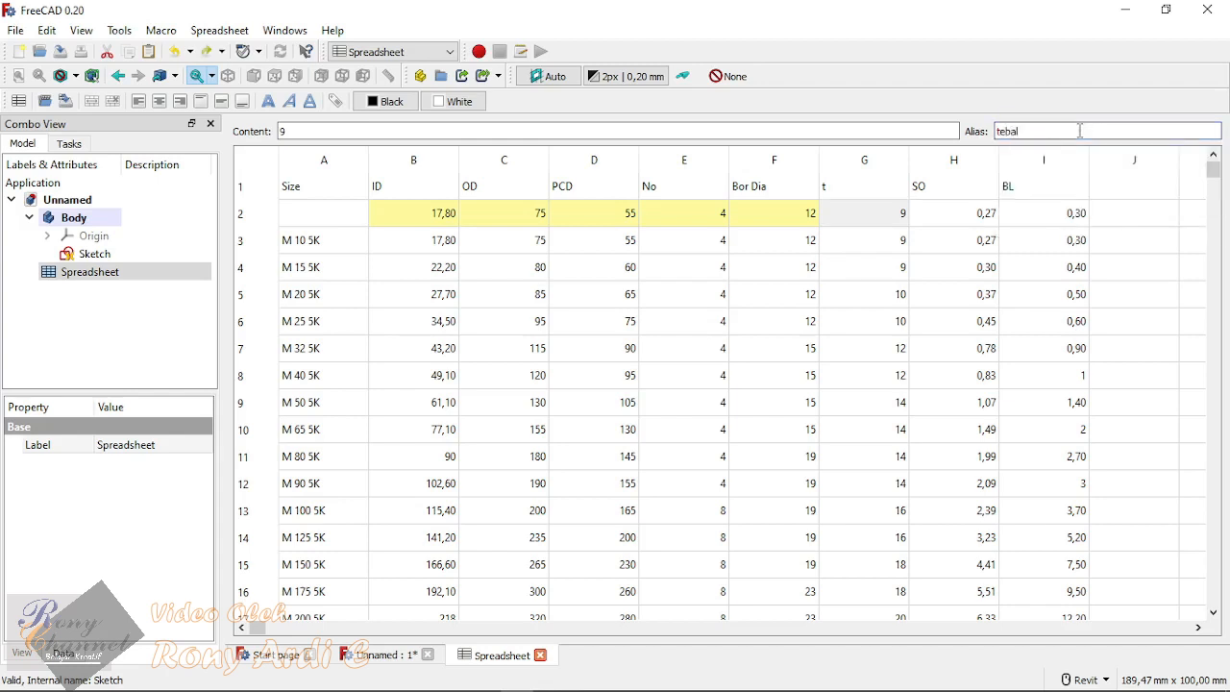
{"action": "key", "text": "Return"}
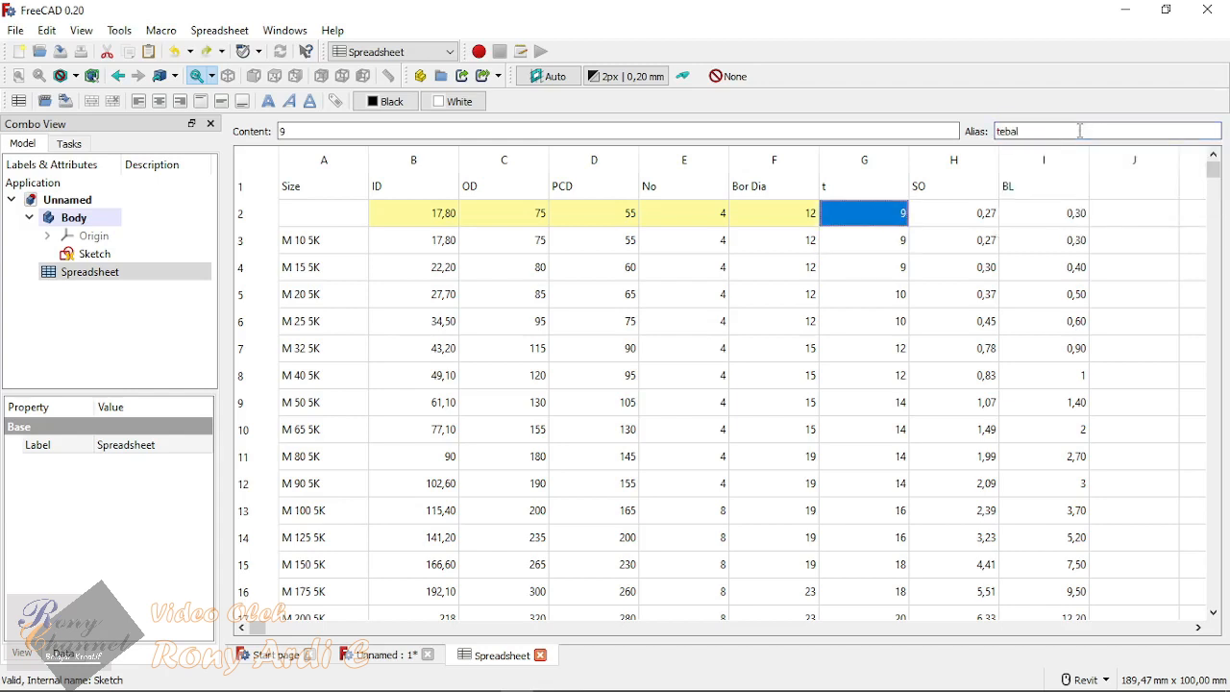
Step: Examine the SO and BL cells in row 2 for aliases and compare them with the alias of the neighbouring thickness cell
{"action": "key", "text": "Right"}
{"action": "key", "text": "Right"}
{"action": "key", "text": "Right"}
{"action": "key", "text": "Left"}
{"action": "key", "text": "Left"}
{"action": "key", "text": "Right"}
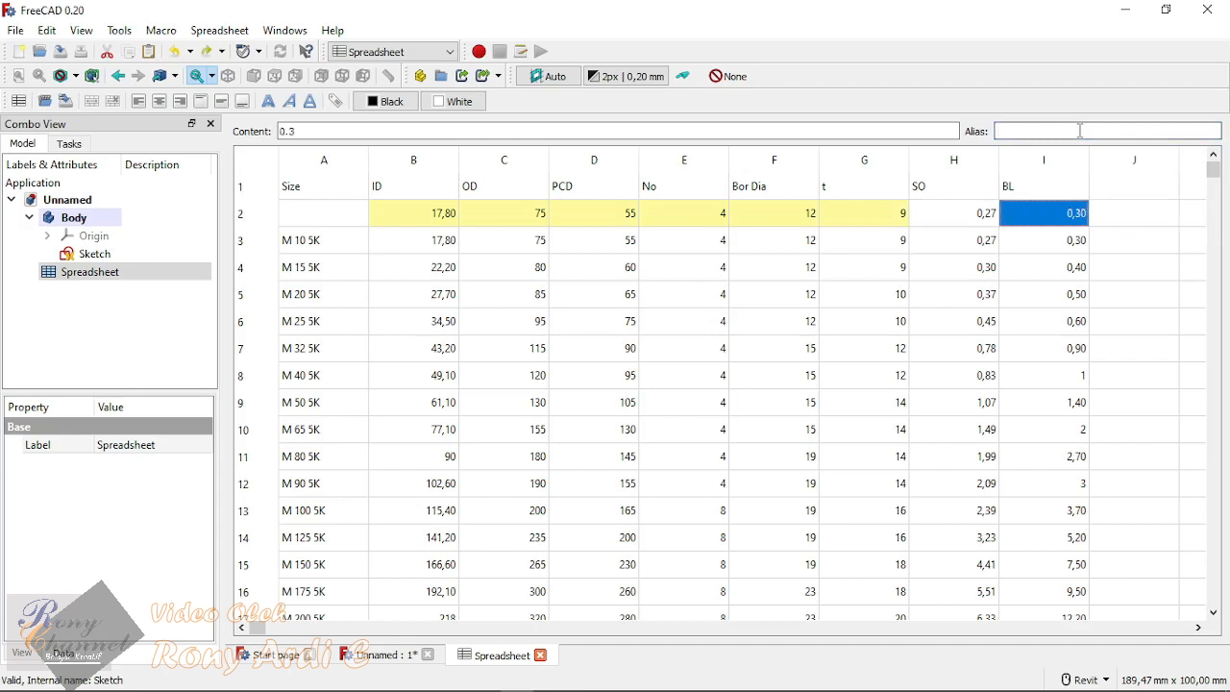
{"action": "key", "text": "Left"}
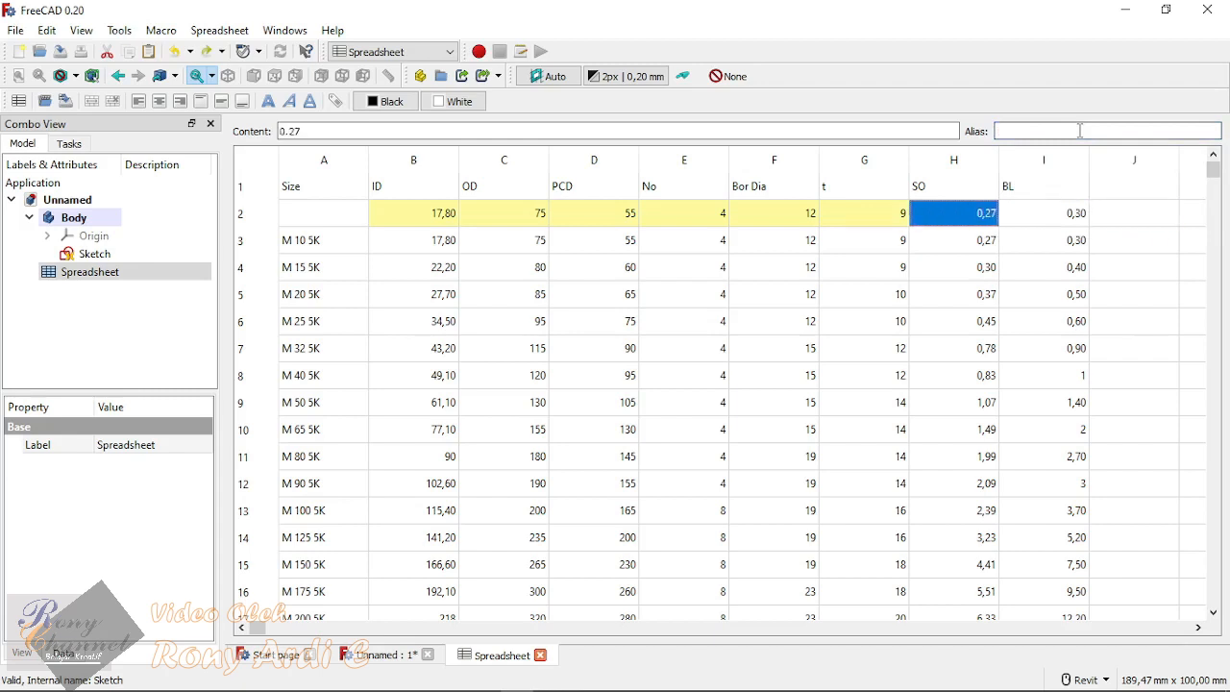
{"action": "key", "text": "Right"}
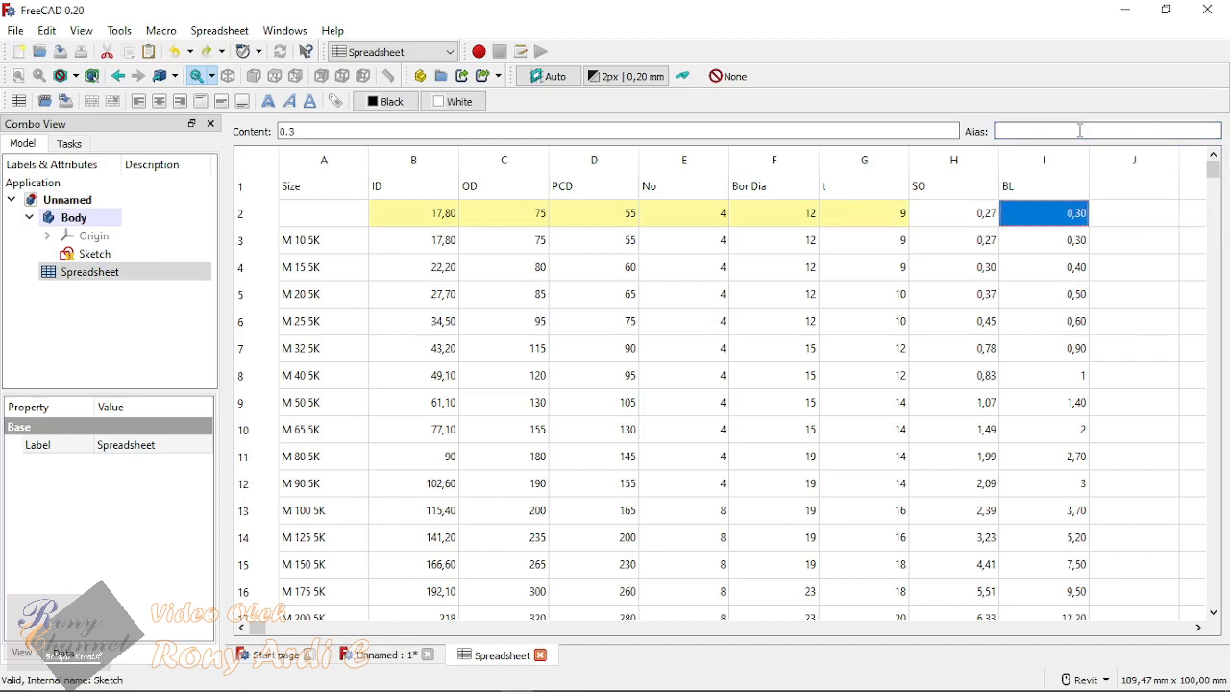
{"action": "key", "text": "Left"}
{"action": "key", "text": "Left"}
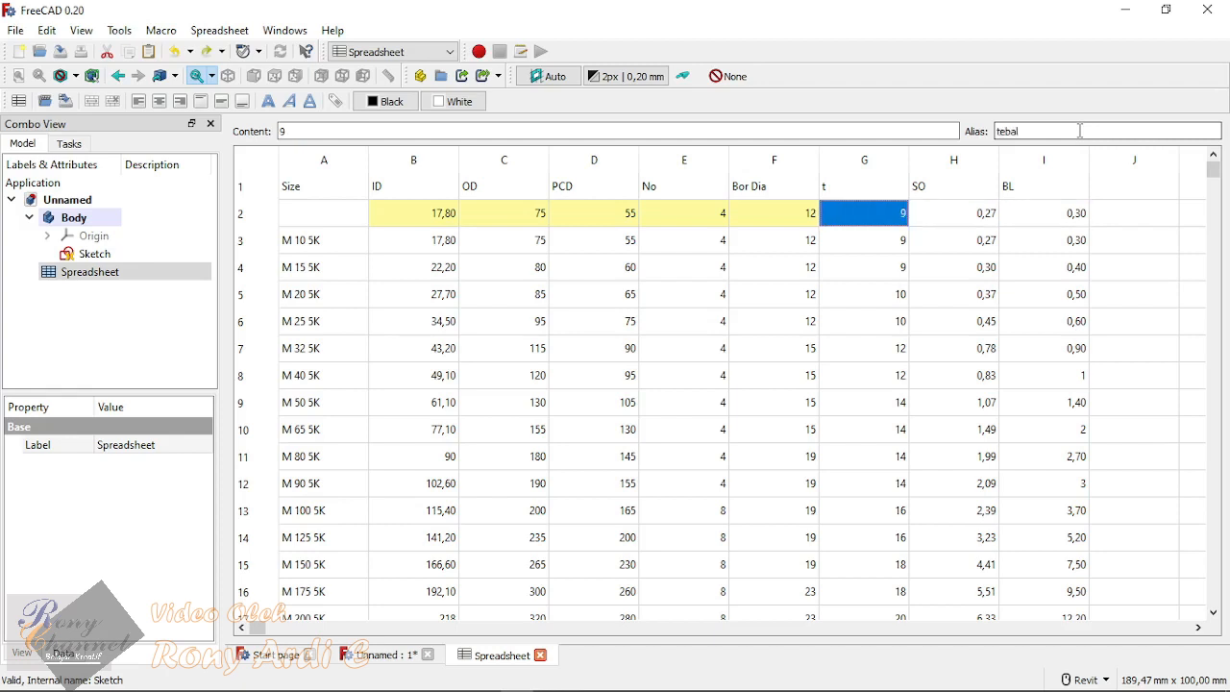
{"action": "key", "text": "Right"}
{"action": "key", "text": "Right"}
{"action": "key", "text": "Left"}
{"action": "key", "text": "Right"}
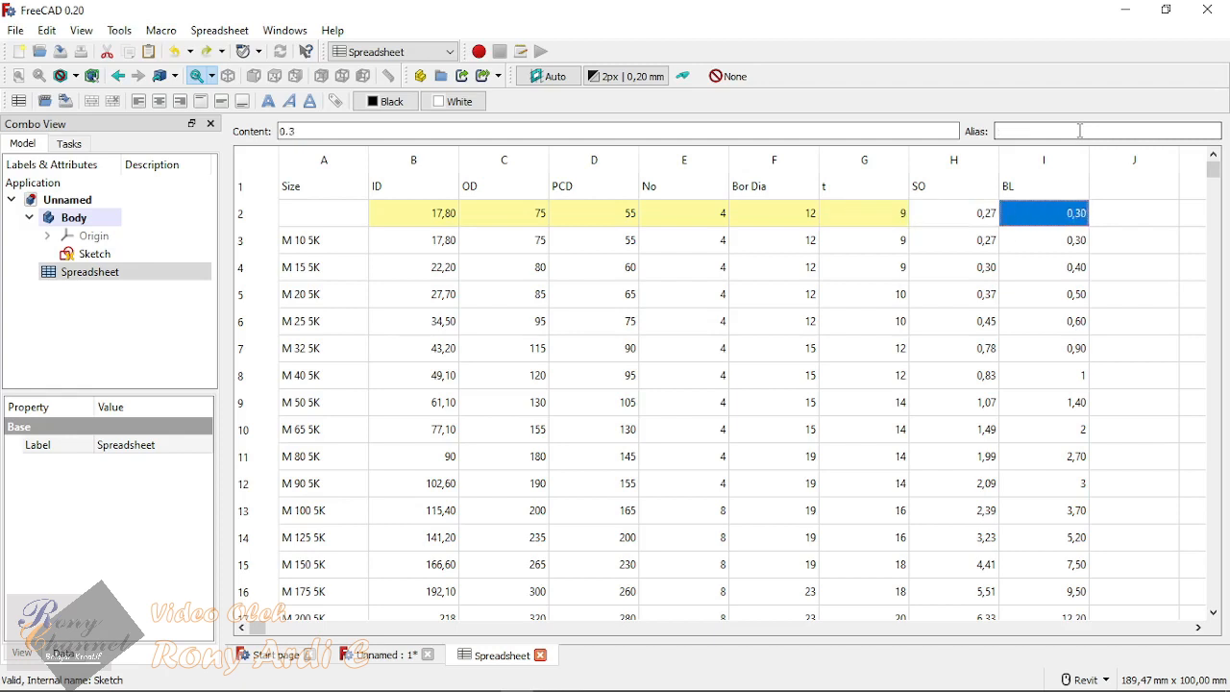
{"action": "key", "text": "Left"}
{"action": "key", "text": "Up"}
{"action": "key", "text": "Down"}
{"action": "key", "text": "Up"}
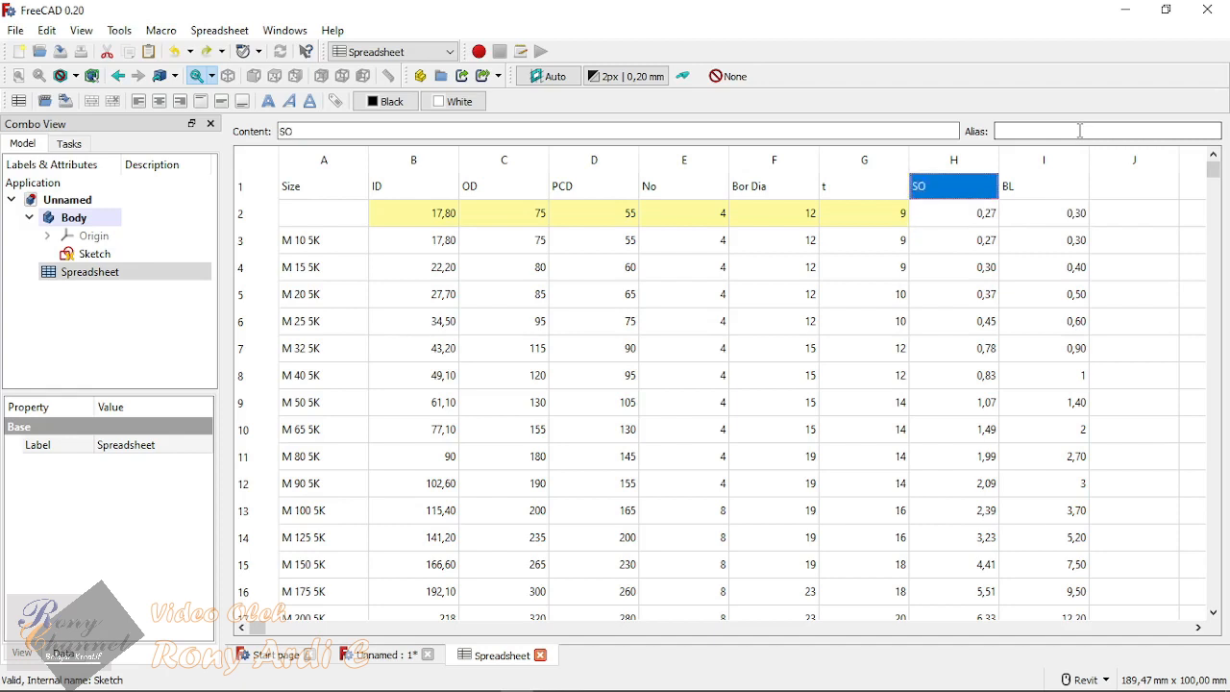
{"action": "key", "text": "Down"}
{"action": "key", "text": "Down"}
{"action": "key", "text": "Up"}
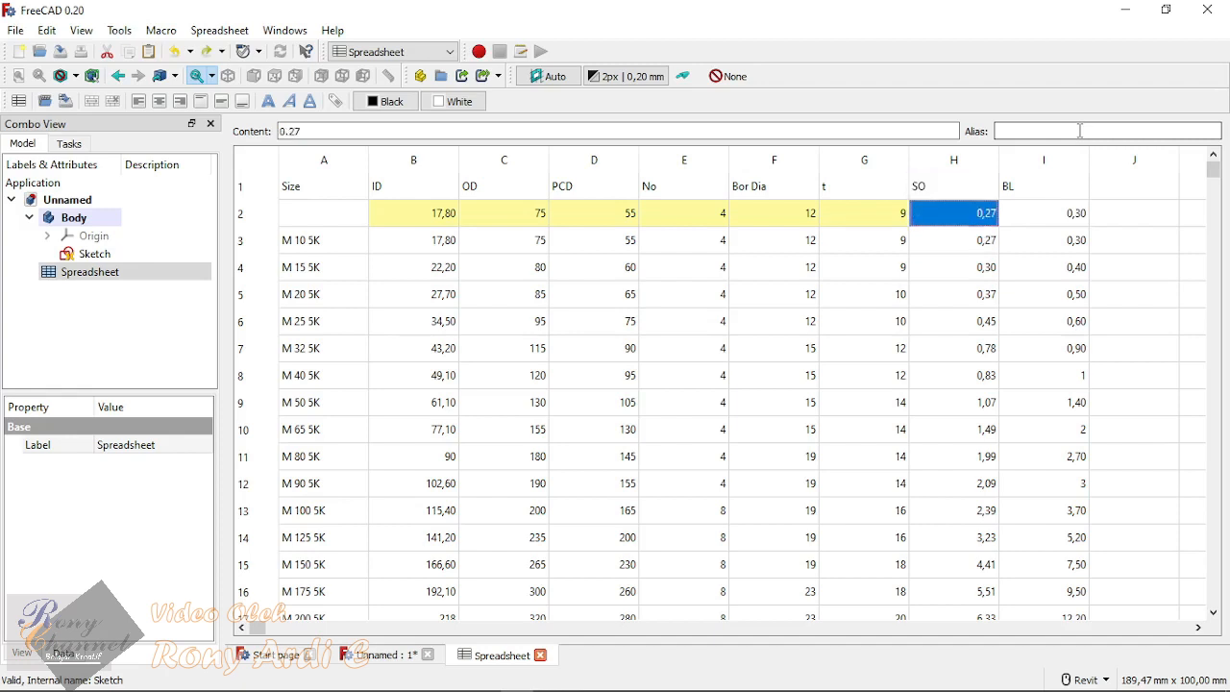
{"action": "key", "text": "Right"}
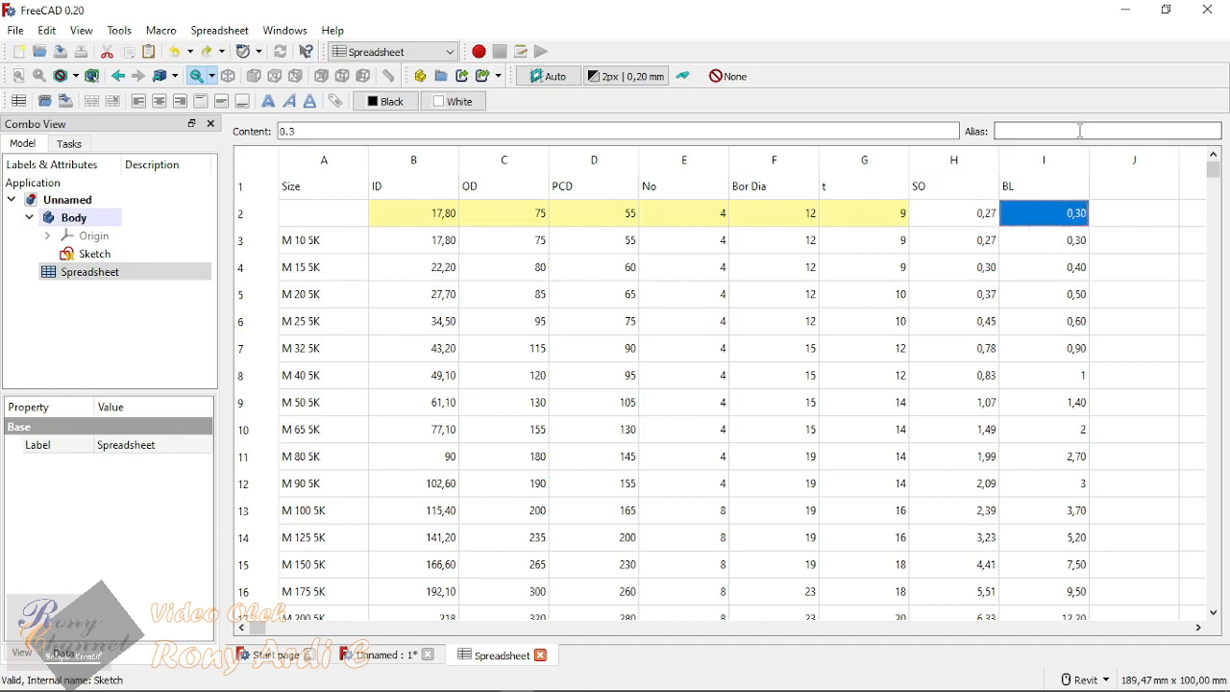
{"action": "key", "text": "Left"}
{"action": "key", "text": "Left"}
{"action": "key", "text": "Left"}
{"action": "key", "text": "Left"}
{"action": "key", "text": "Left"}
{"action": "key", "text": "Left"}
{"action": "key", "text": "Left"}
{"action": "key", "text": "Left"}
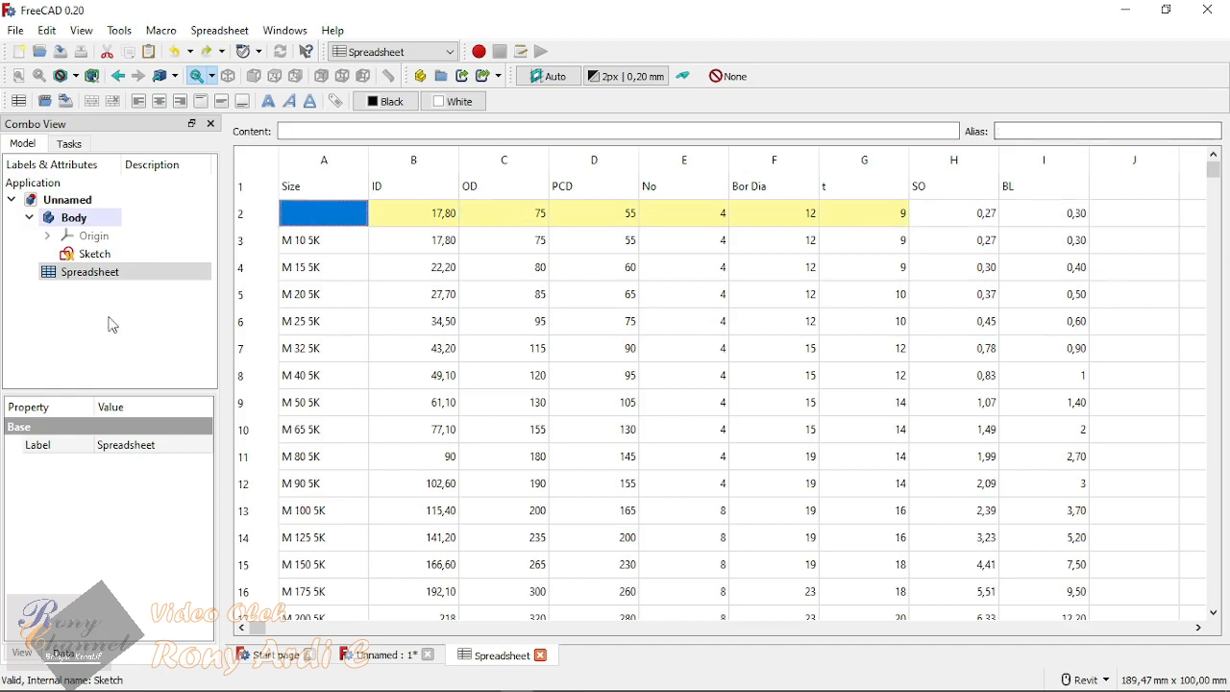
{"action": "left_click", "coordinate": [535, 429]}
{"action": "left_click", "coordinate": [324, 214]}
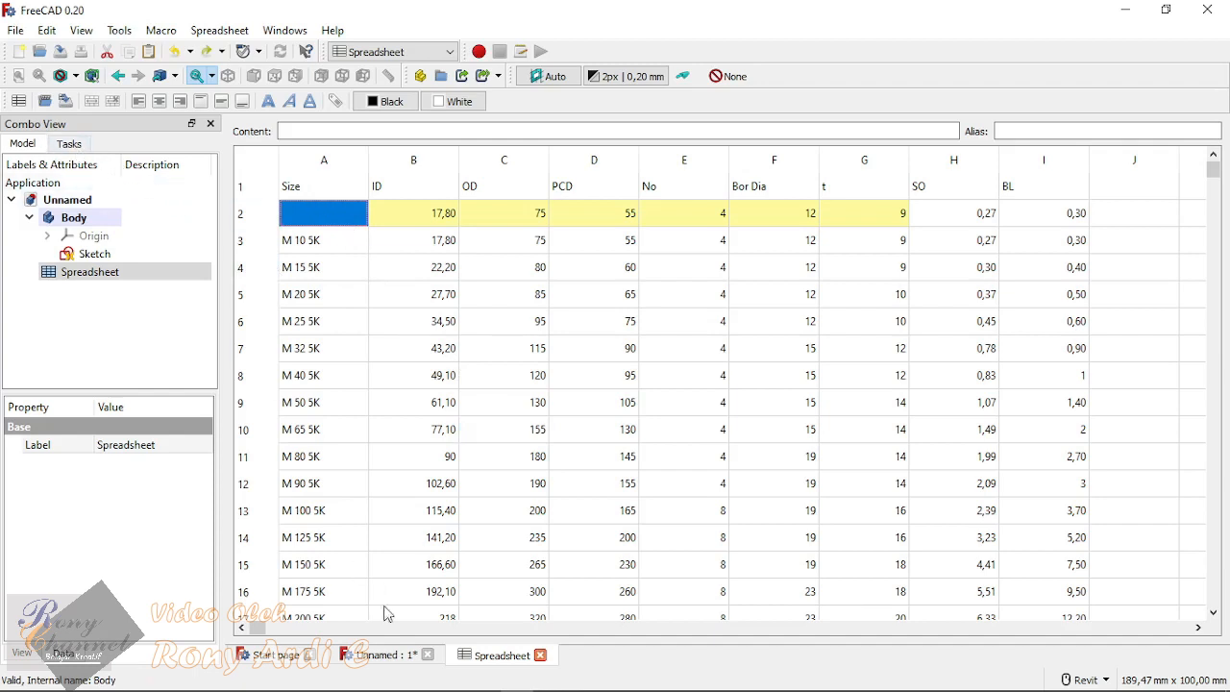
Step: Return to the 3D model view and save the document under the file name Flange in the Flange folder
{"action": "left_click", "coordinate": [383, 654]}
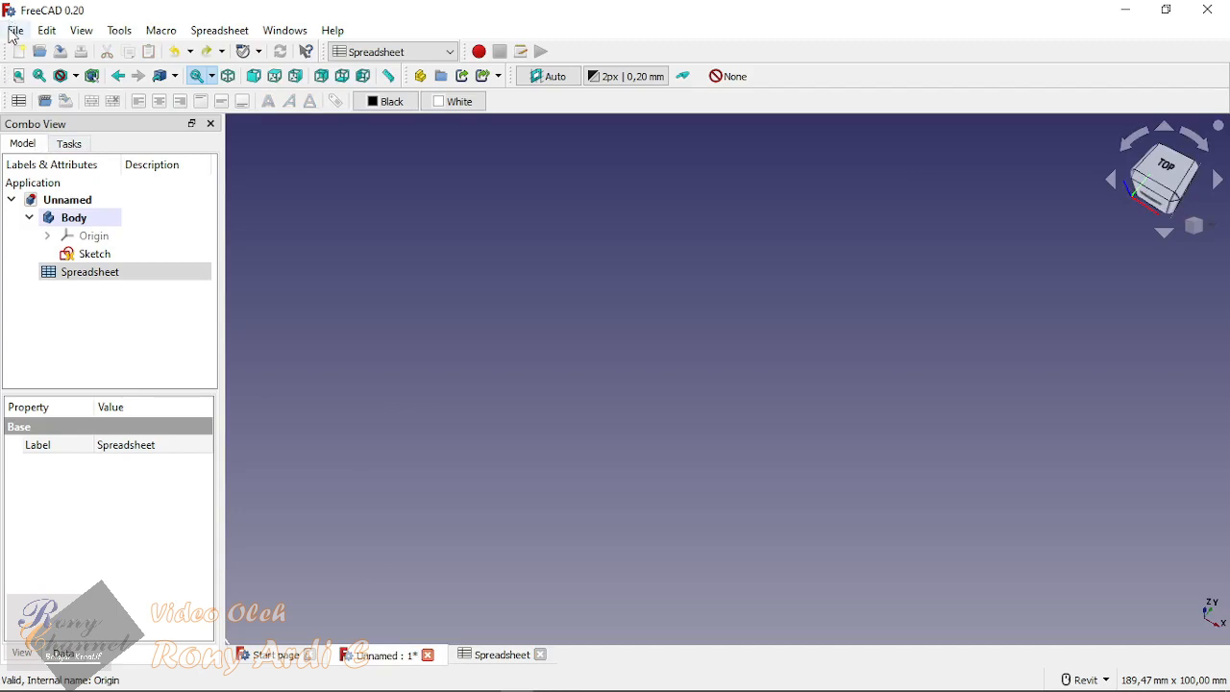
{"action": "left_click", "coordinate": [15, 30]}
{"action": "left_click", "coordinate": [54, 167]}
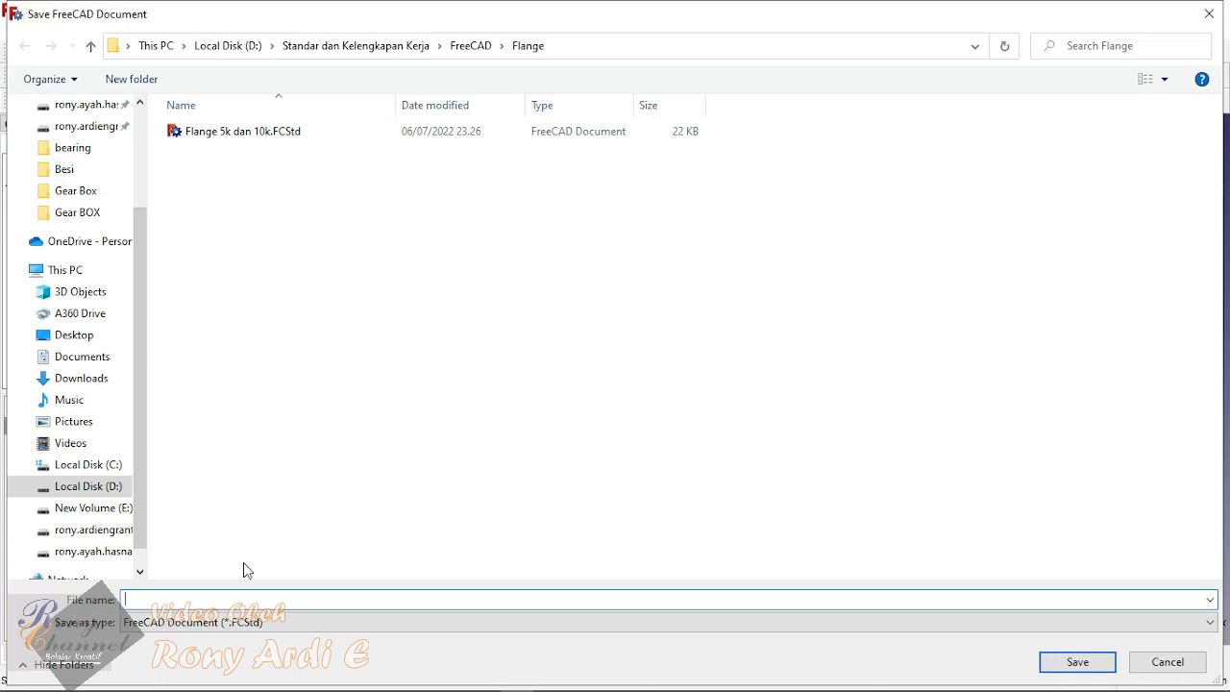
{"action": "type", "text": "Fla"}
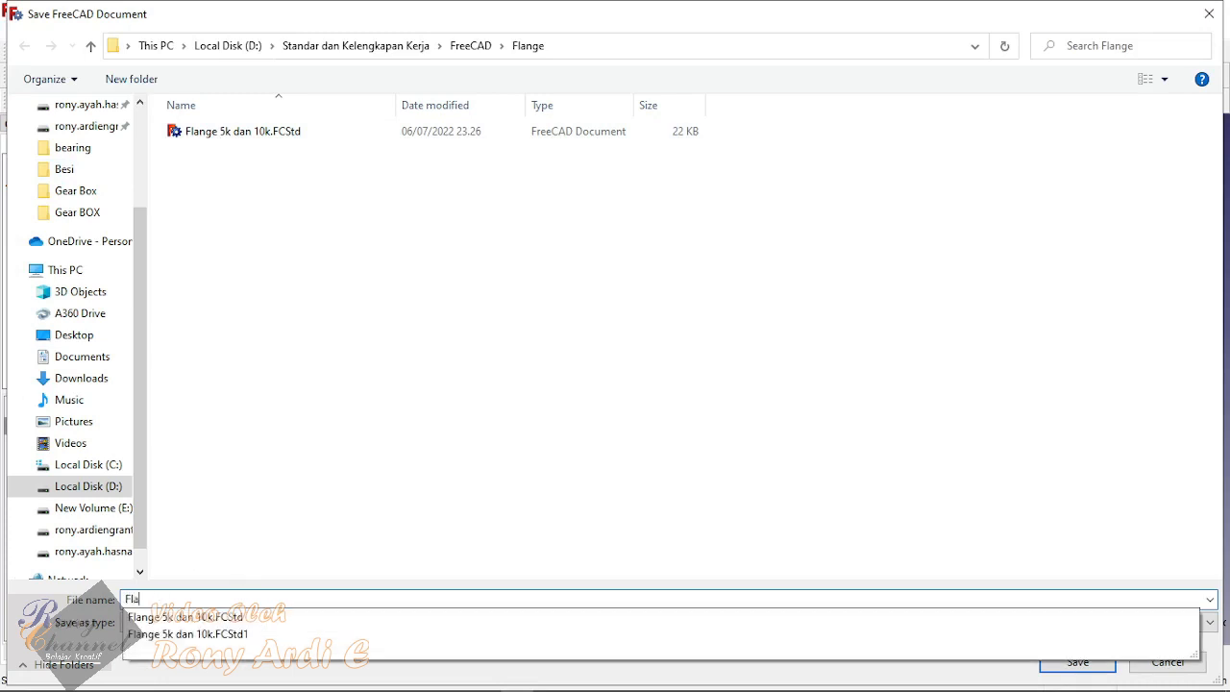
{"action": "type", "text": "nge"}
{"action": "left_click", "coordinate": [599, 499]}
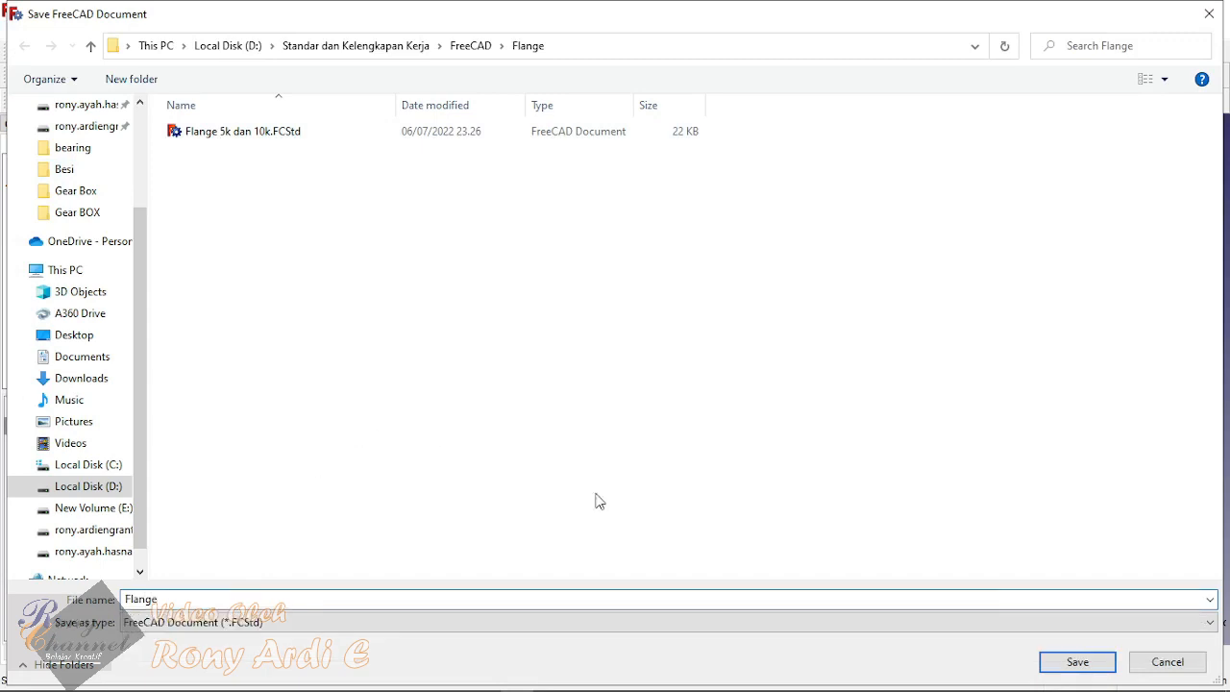
{"action": "left_click", "coordinate": [1081, 665]}
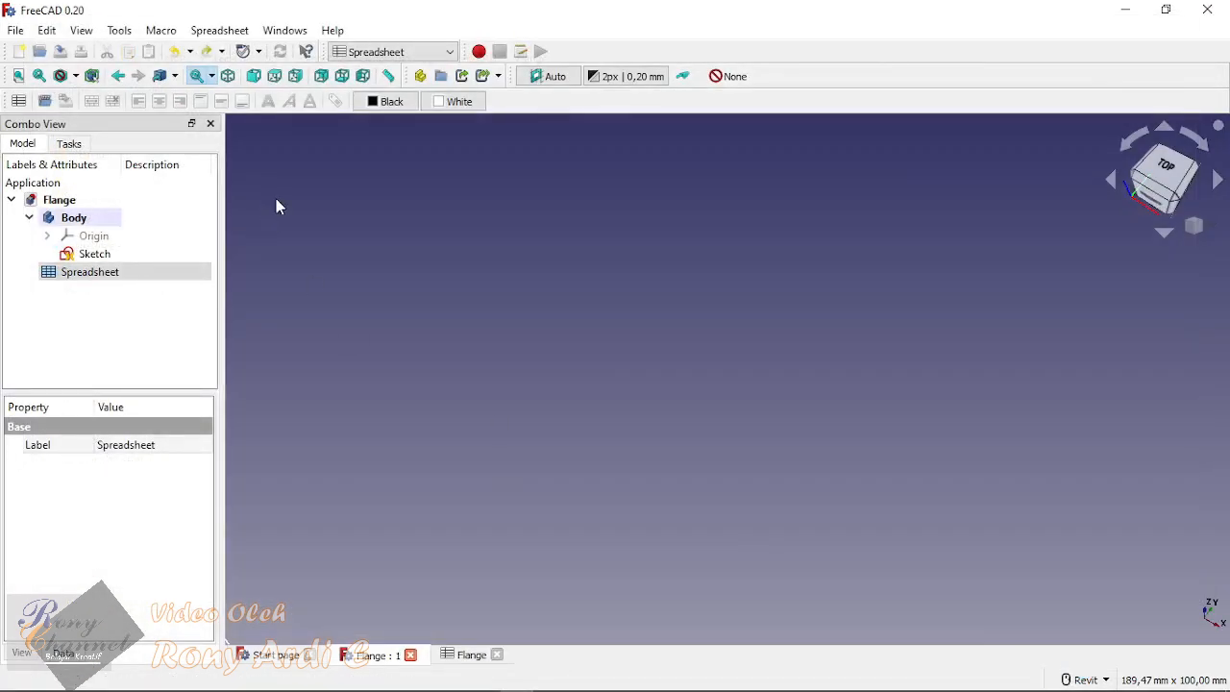
Step: Rename the Body's label as Flange JIS
{"action": "left_click", "coordinate": [79, 202]}
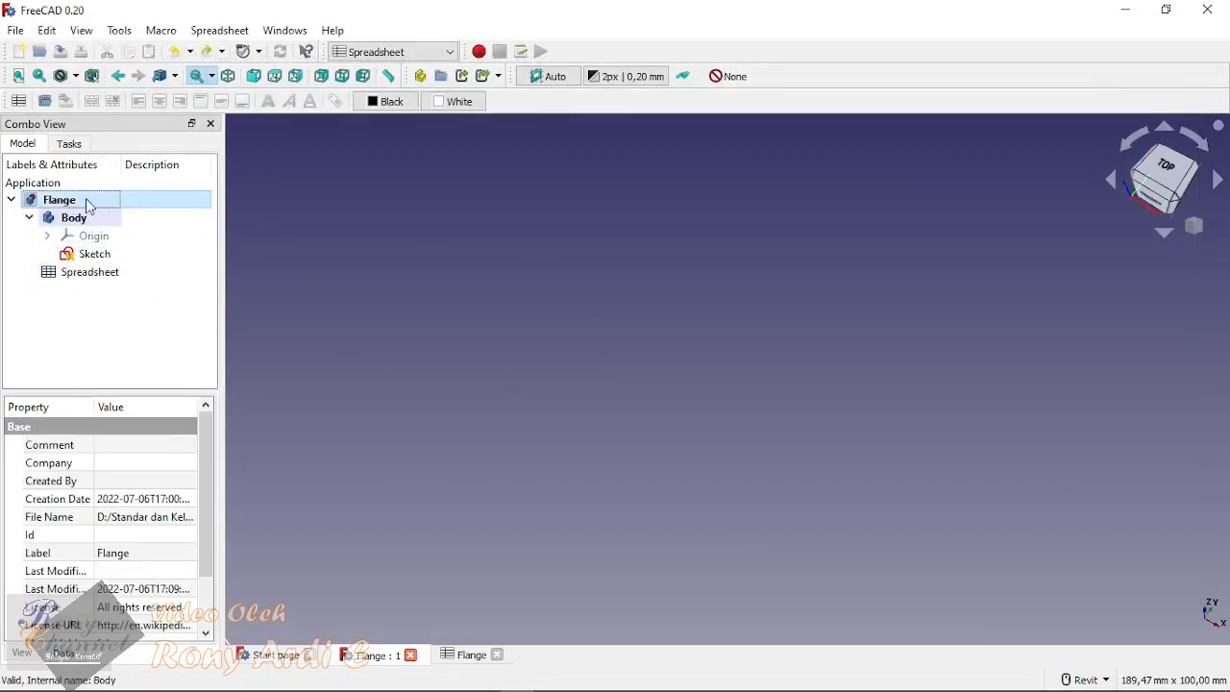
{"action": "left_click", "coordinate": [75, 218]}
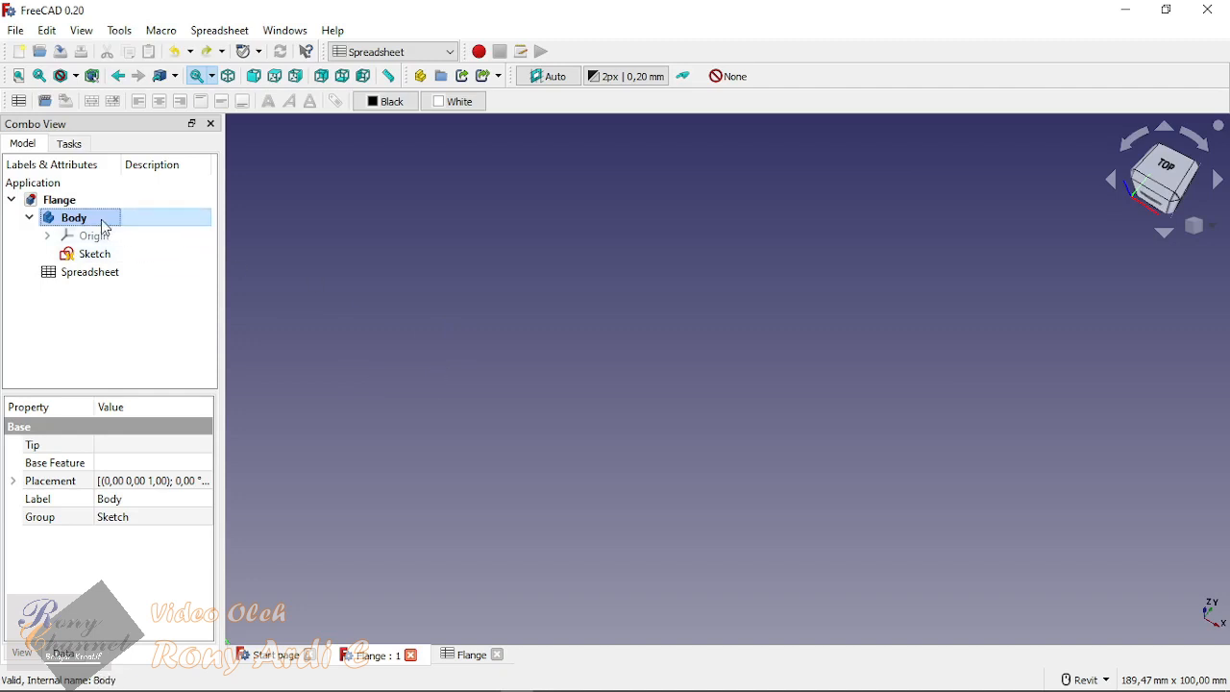
{"action": "left_click", "coordinate": [128, 503]}
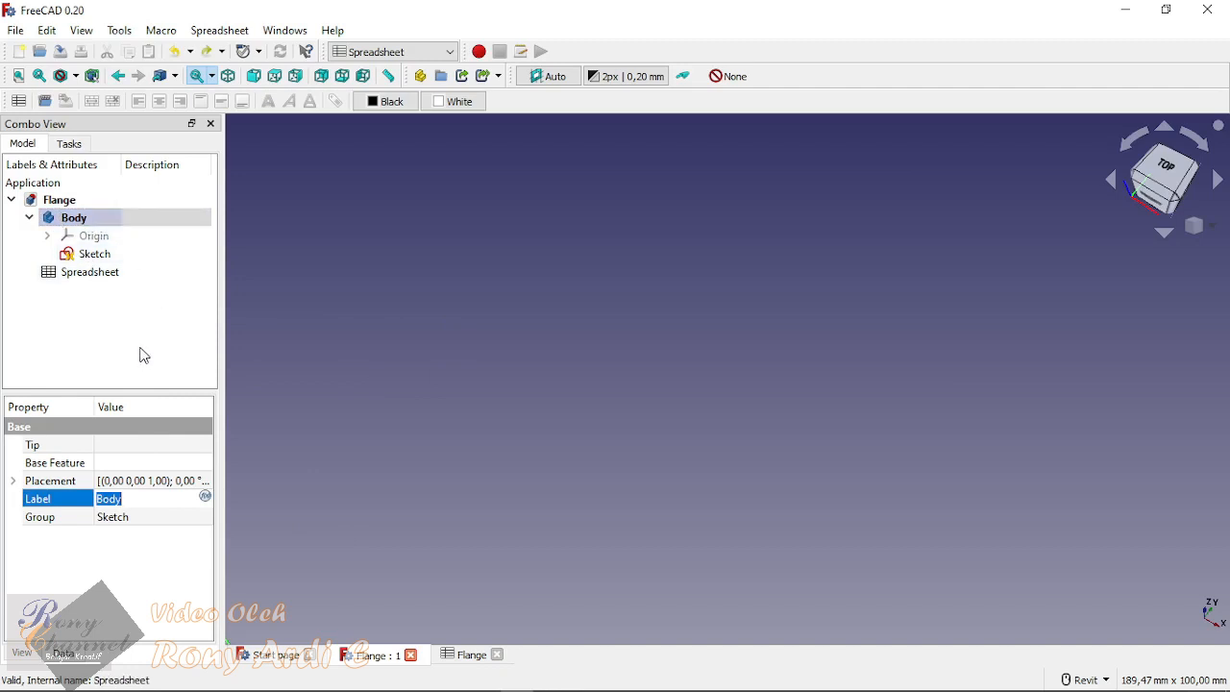
{"action": "type", "text": "Fla"}
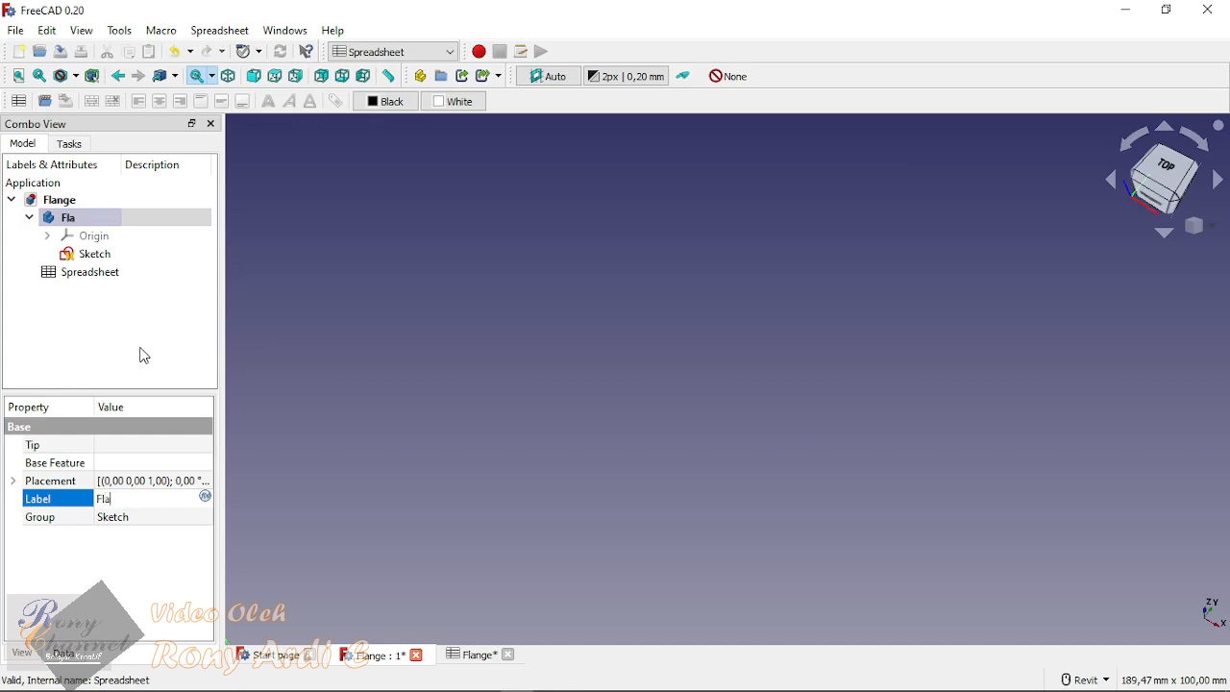
{"action": "type", "text": "nge JIS"}
{"action": "key", "text": "Return"}
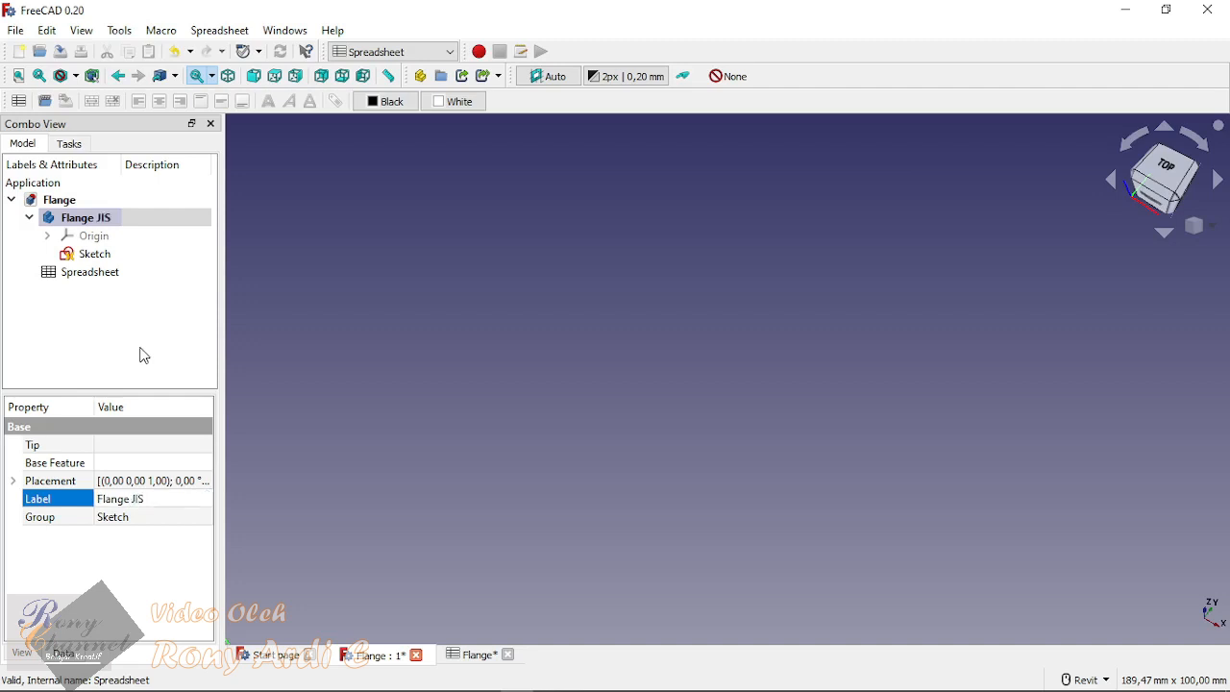
{"action": "left_click", "coordinate": [437, 319]}
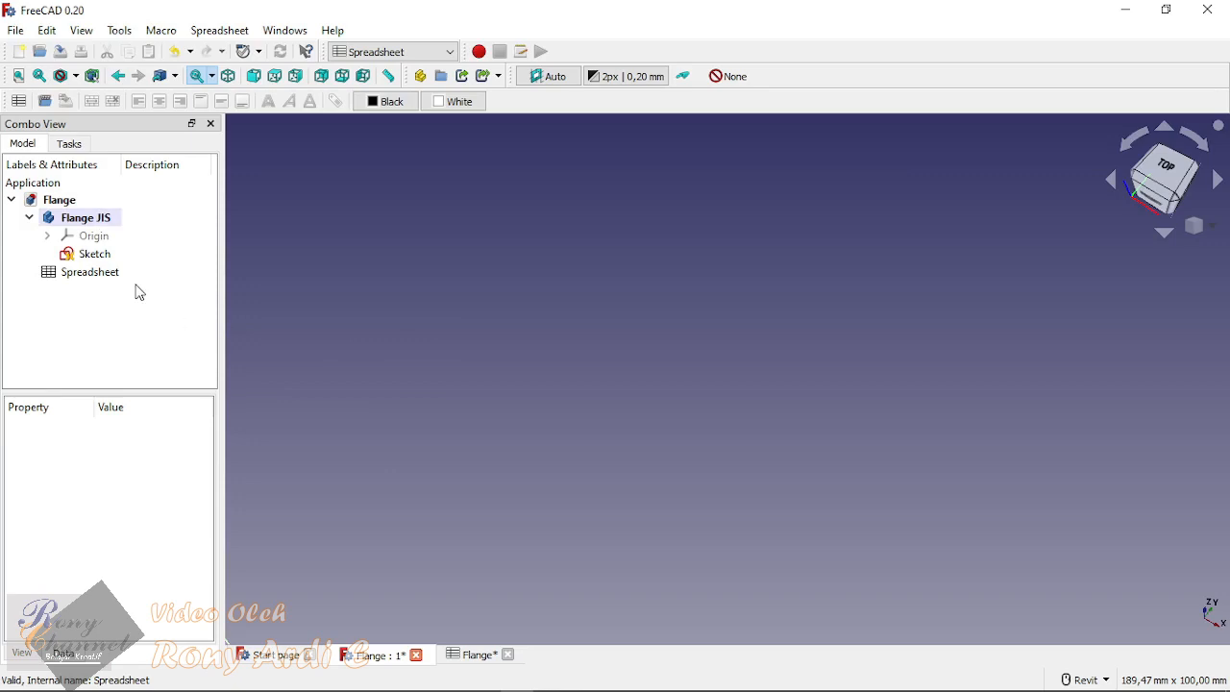
{"action": "left_click", "coordinate": [94, 256]}
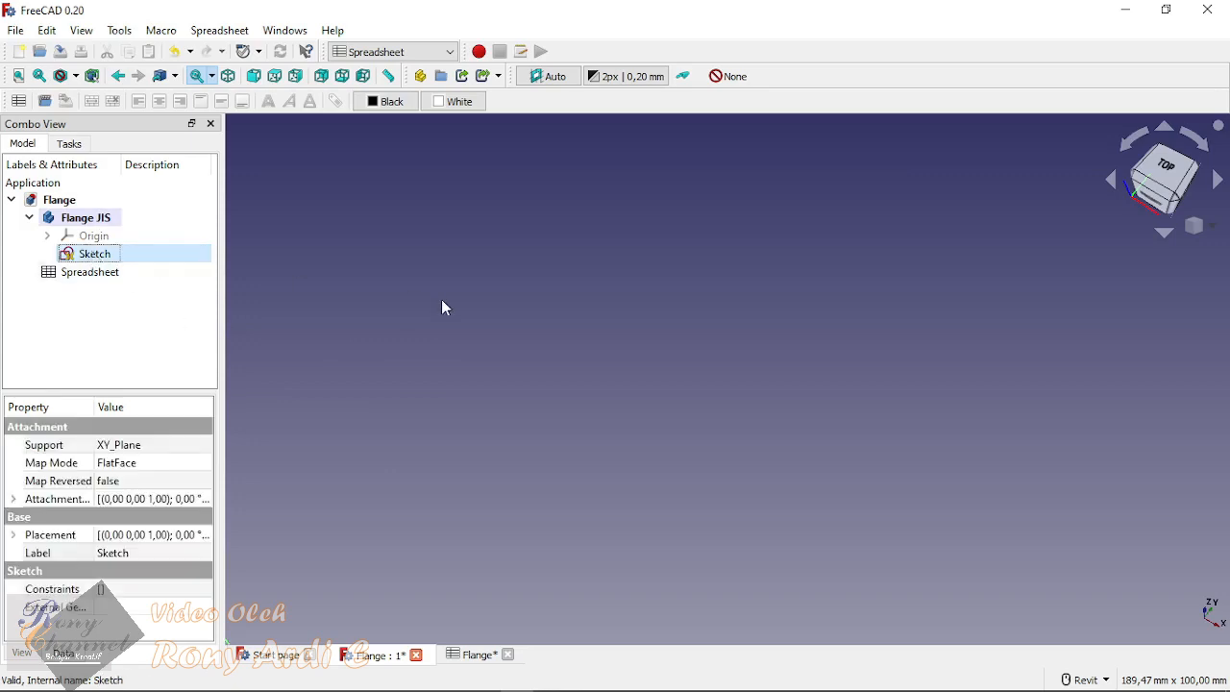
{"action": "double_click", "coordinate": [77, 262]}
{"action": "scroll", "coordinate": [569, 369], "scroll_direction": "down", "scroll_amount": 5}
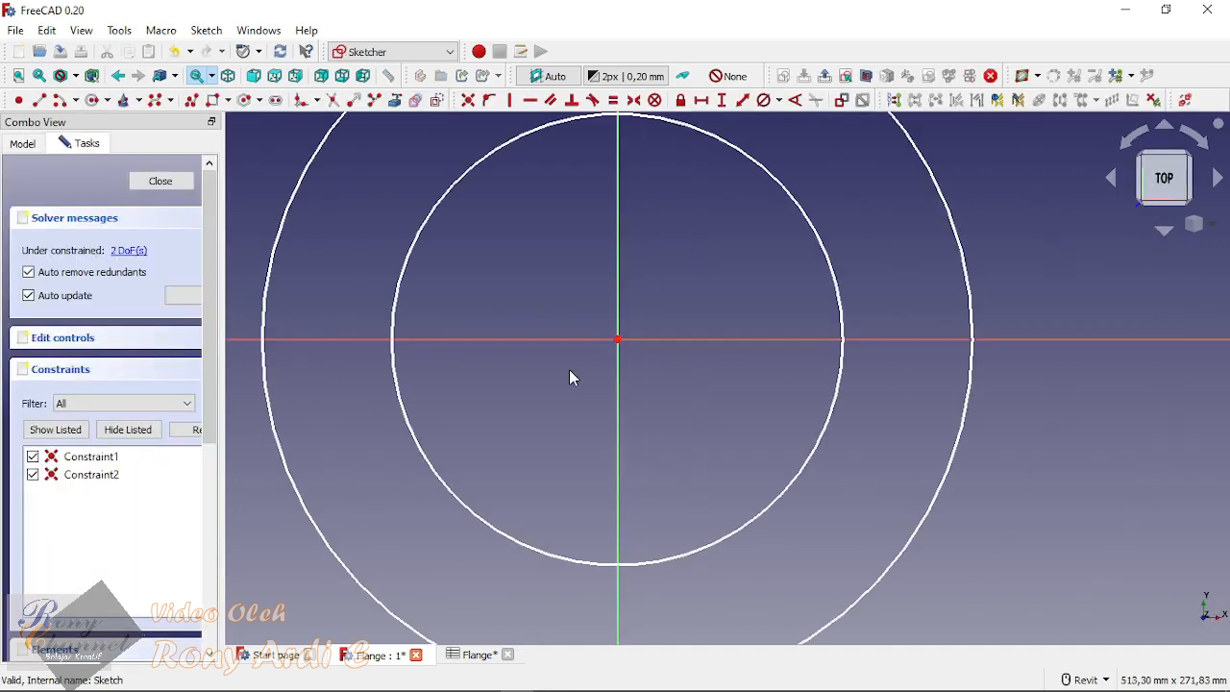
{"action": "left_click", "coordinate": [156, 180]}
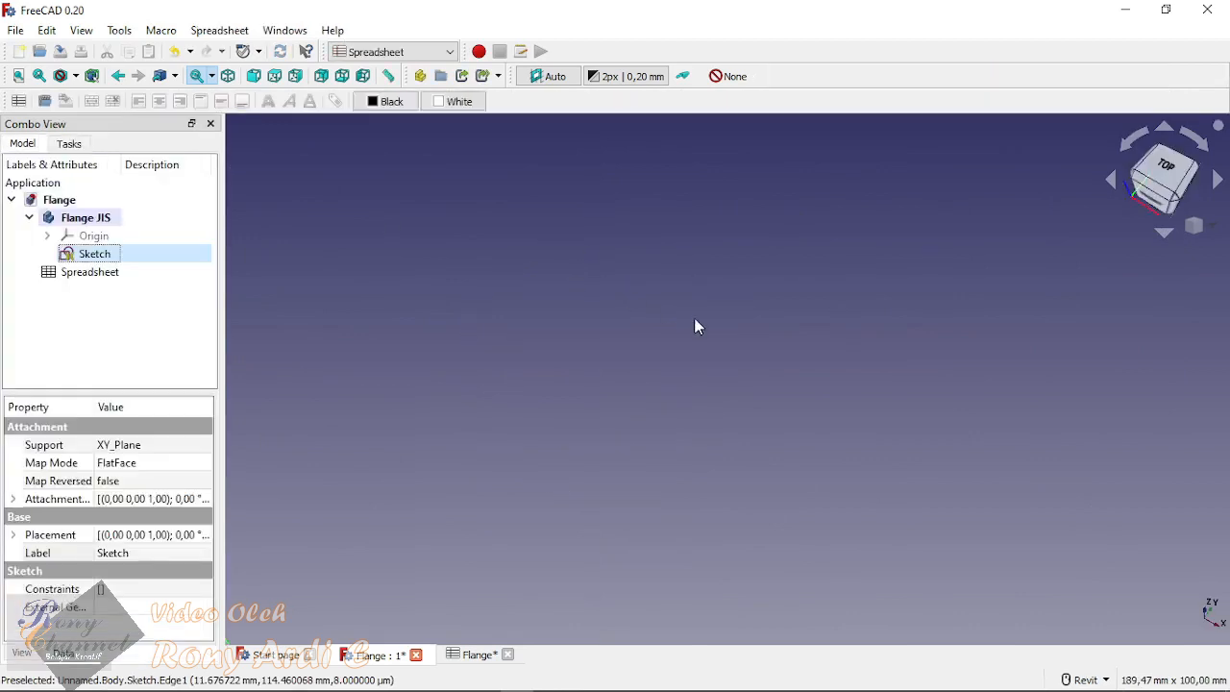
Step: Open the flange sketch for editing and constrain the inner circle's diameter to 200 mm
{"action": "double_click", "coordinate": [87, 255]}
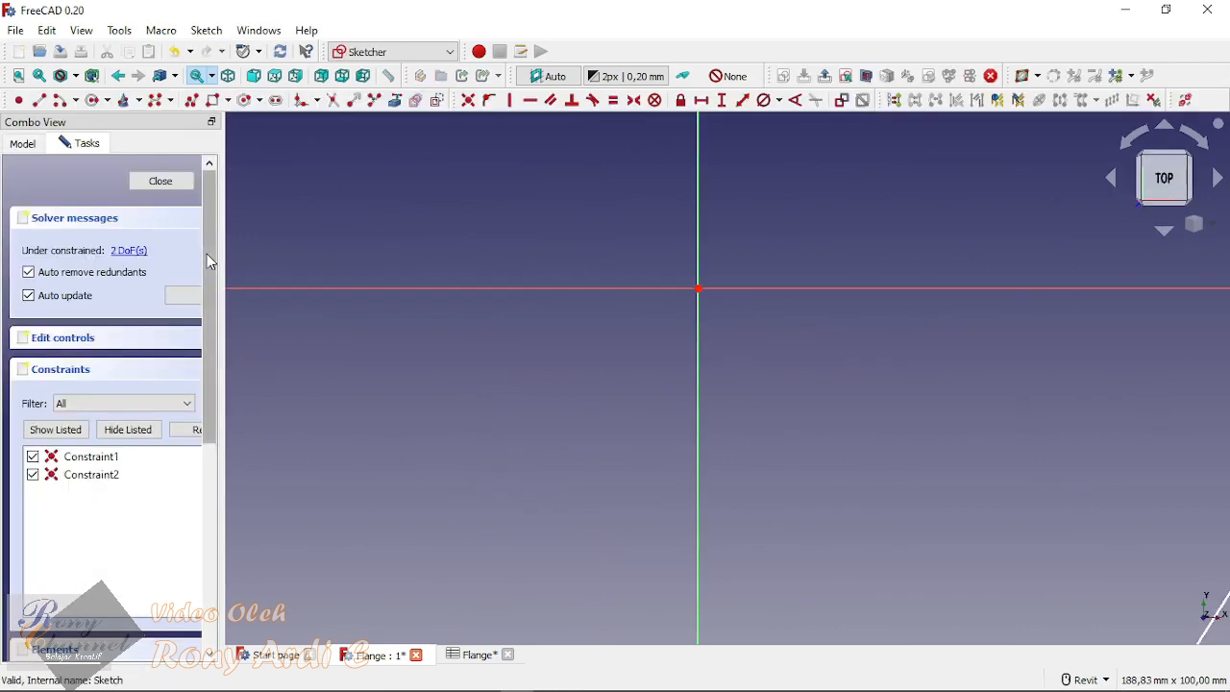
{"action": "scroll", "coordinate": [702, 391], "scroll_direction": "down", "scroll_amount": 3}
{"action": "scroll", "coordinate": [663, 390], "scroll_direction": "down", "scroll_amount": 5}
{"action": "mouse_move", "coordinate": [824, 316]}
{"action": "middle_mouse_down"}
{"action": "mouse_move", "coordinate": [575, 335]}
{"action": "mouse_move", "coordinate": [748, 335]}
{"action": "middle_mouse_up"}
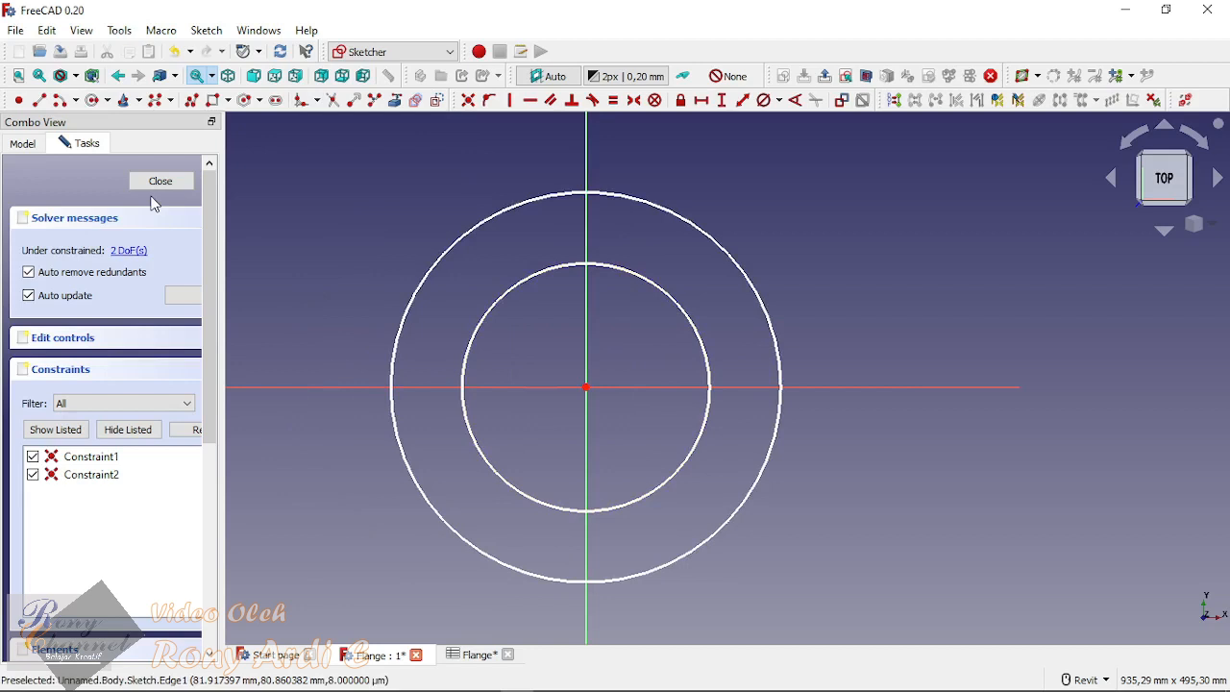
{"action": "left_click", "coordinate": [770, 104]}
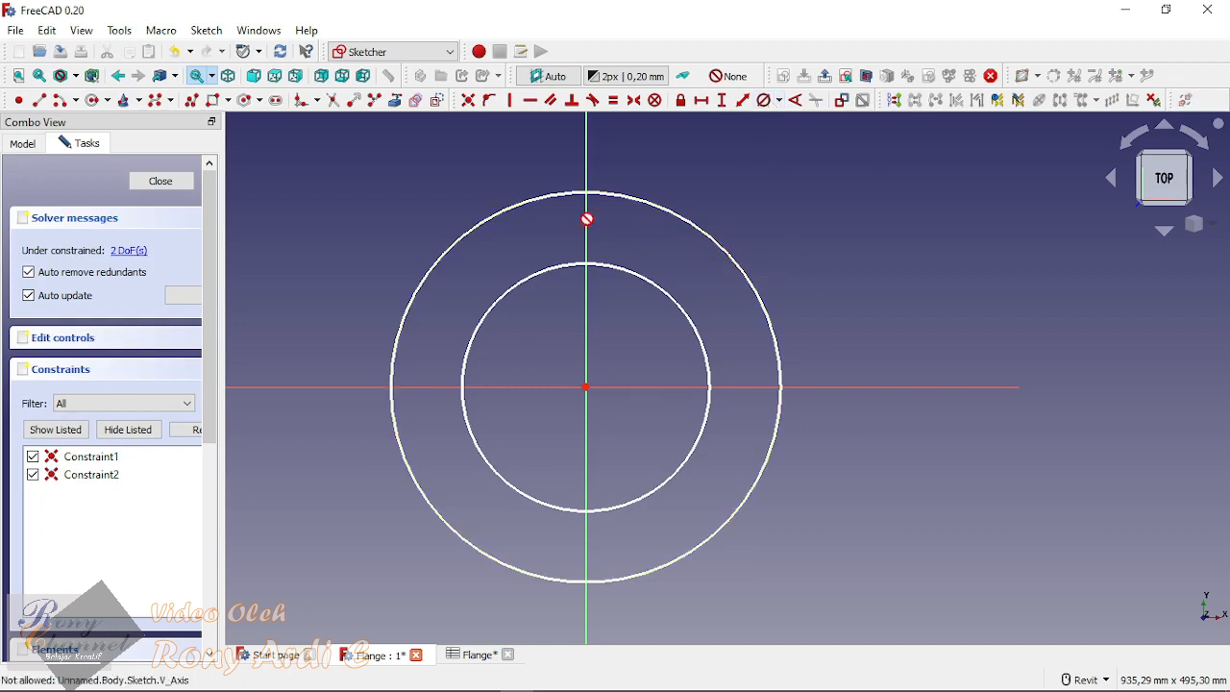
{"action": "left_click", "coordinate": [651, 282]}
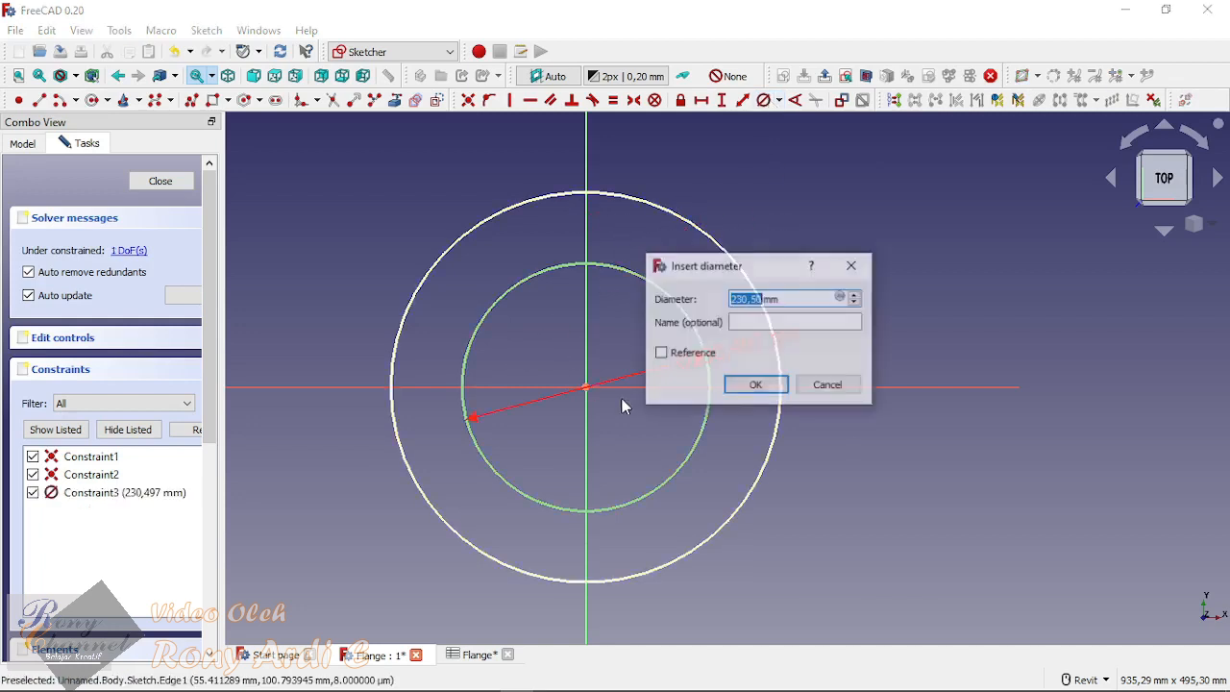
{"action": "left_click_drag", "start_coordinate": [776, 267], "coordinate": [839, 244]}
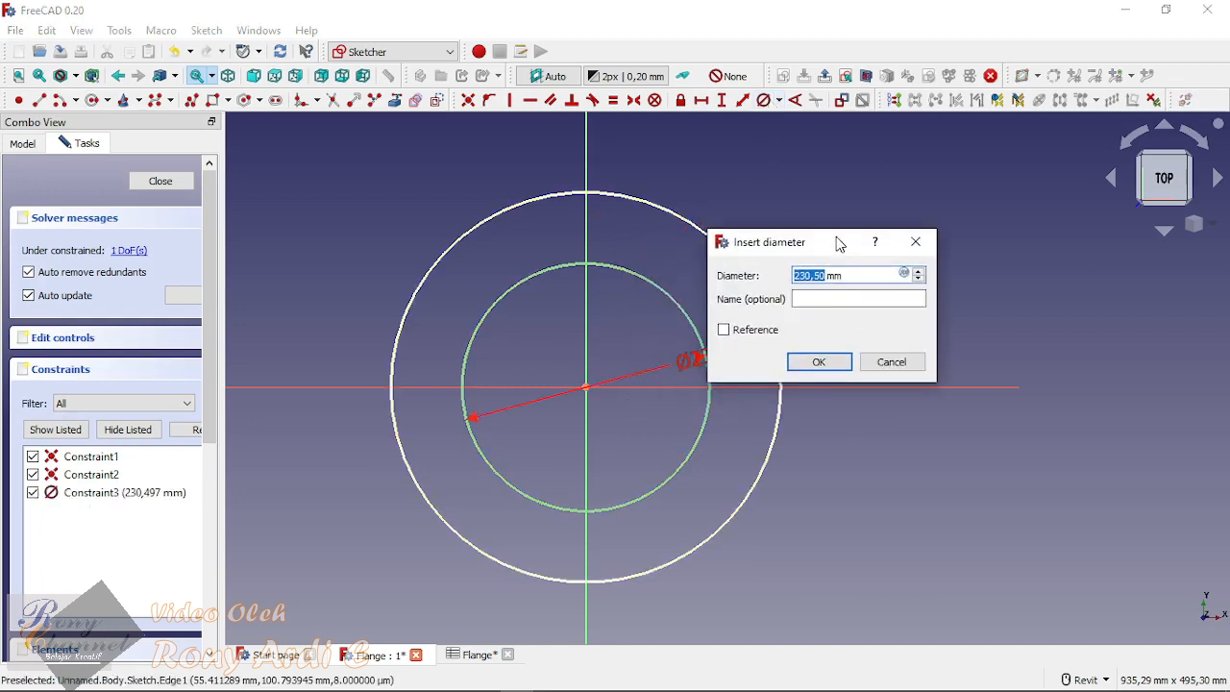
{"action": "type", "text": "200"}
{"action": "key", "text": "Return"}
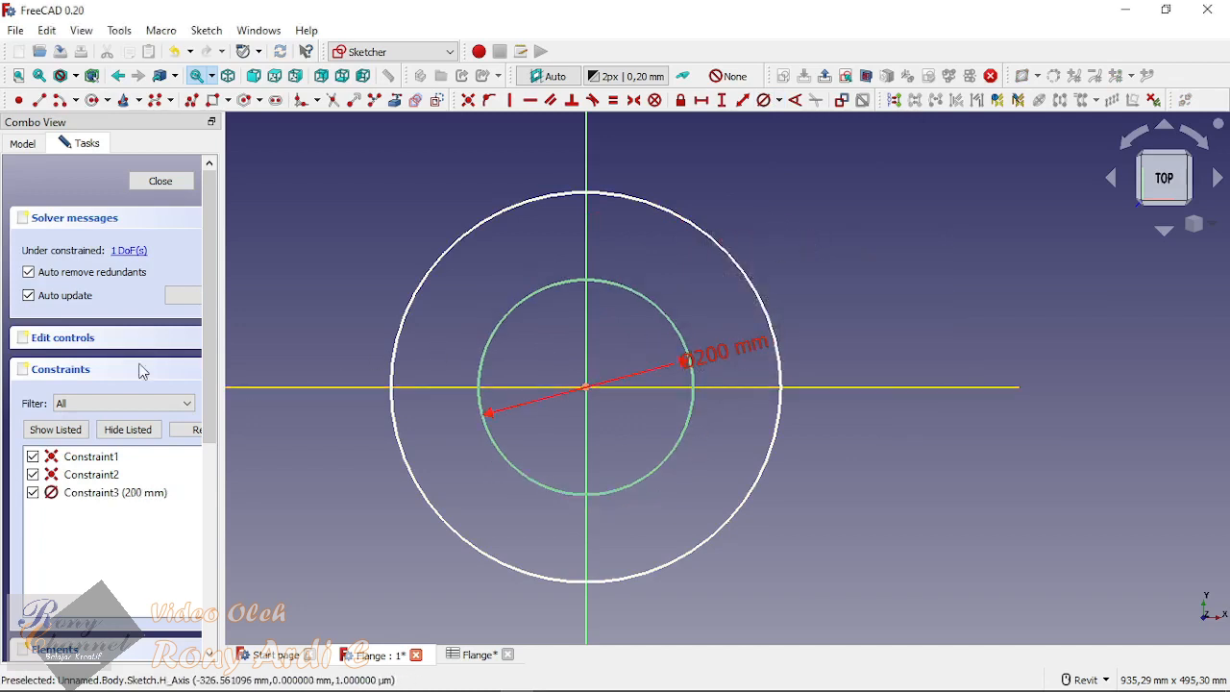
{"action": "double_click", "coordinate": [708, 351]}
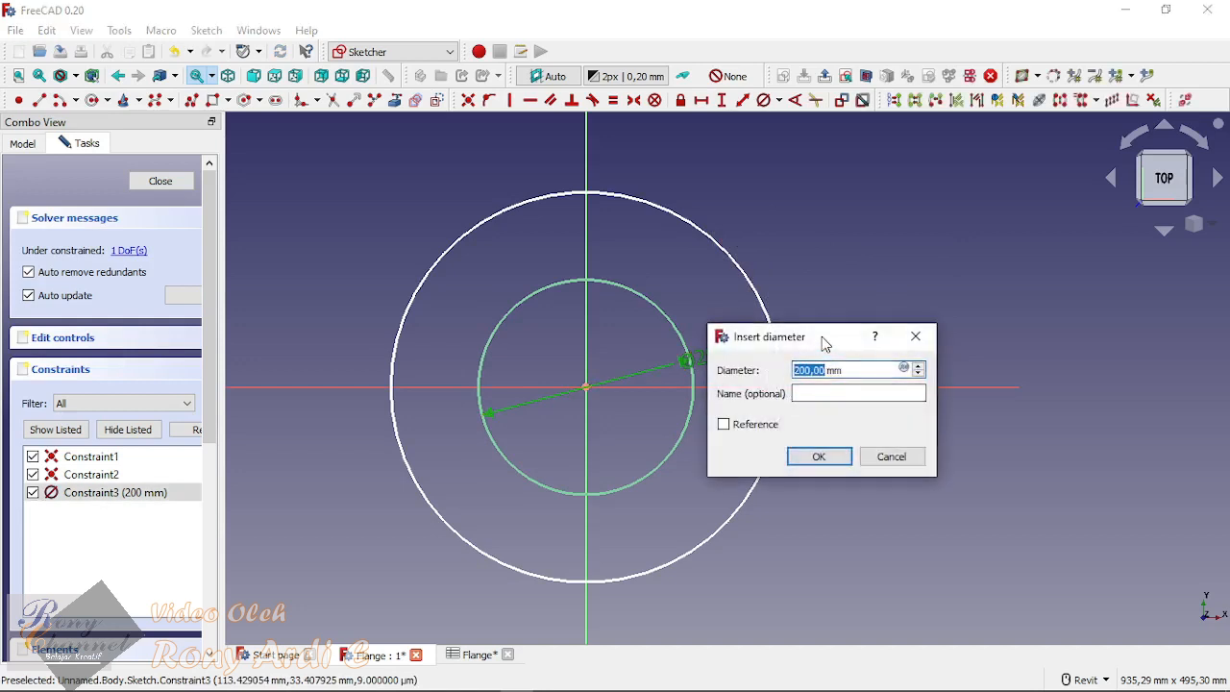
{"action": "left_click_drag", "start_coordinate": [824, 338], "coordinate": [828, 242]}
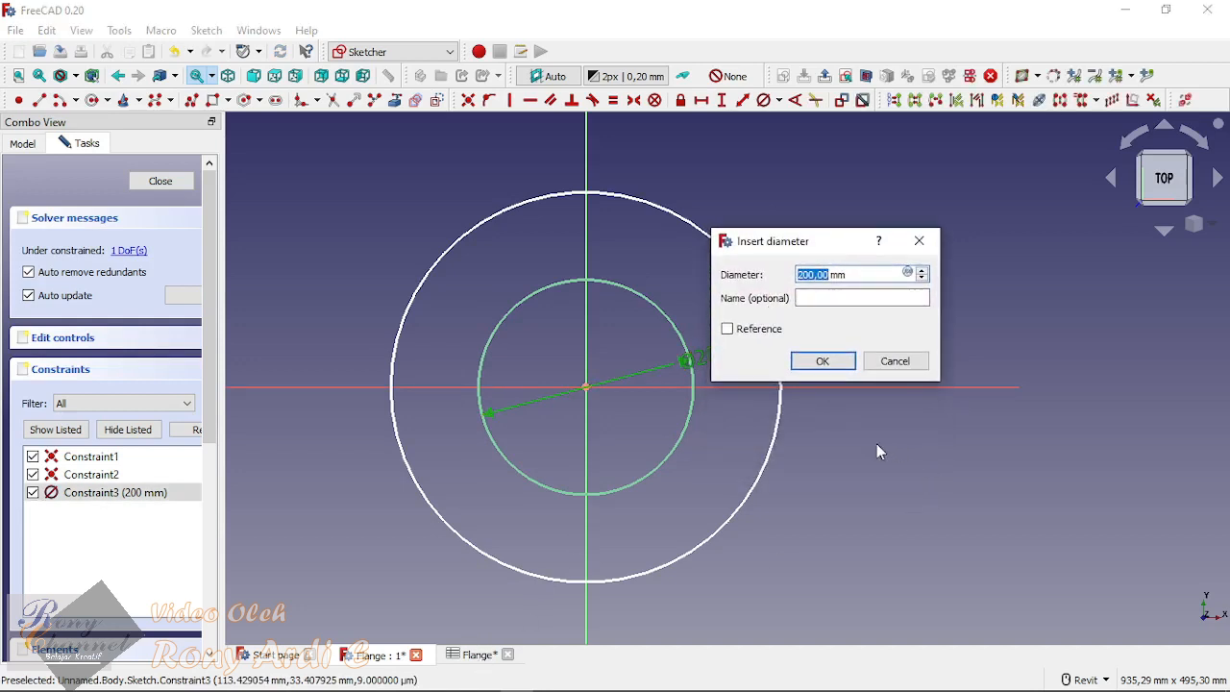
{"action": "left_click", "coordinate": [894, 360]}
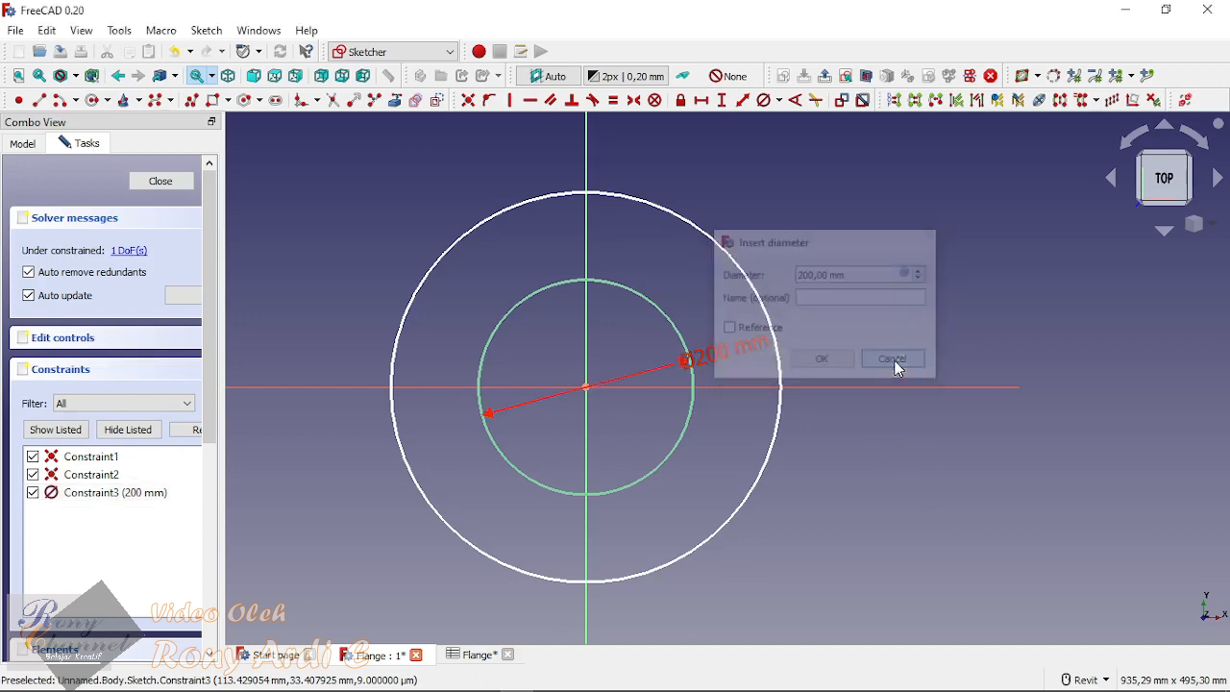
Step: Tile the open windows, close the start page, and size the sketch view and a full-height spreadsheet side by side
{"action": "left_click", "coordinate": [261, 32]}
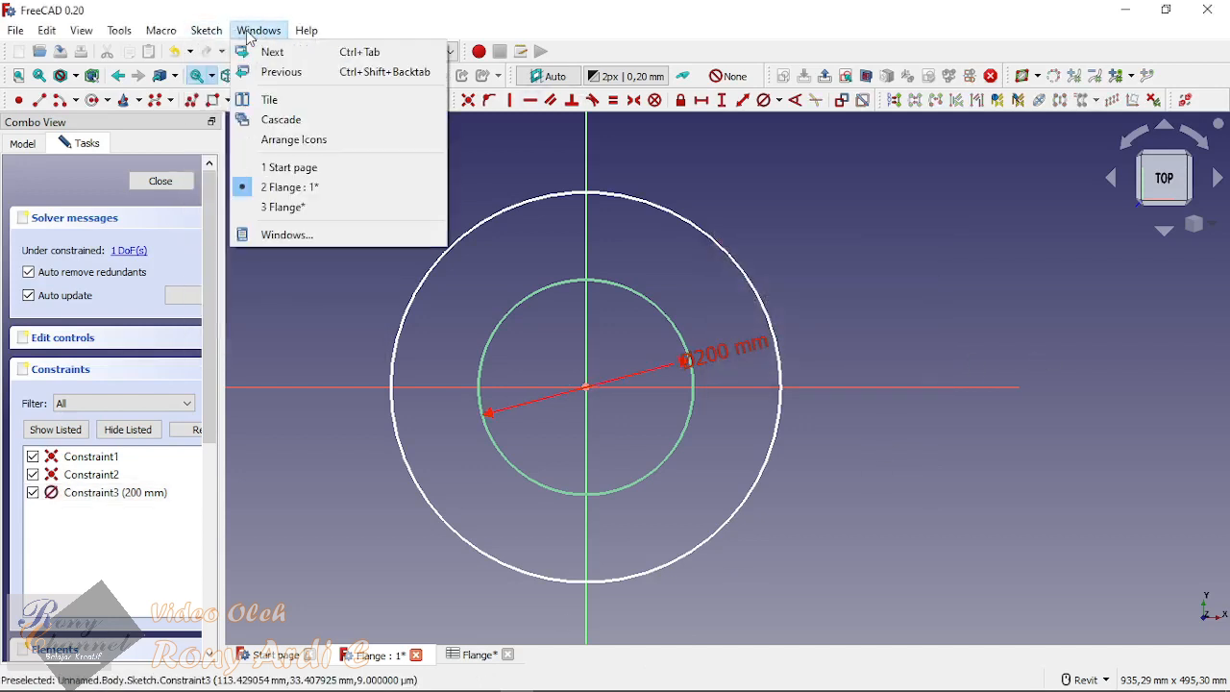
{"action": "left_click", "coordinate": [269, 99]}
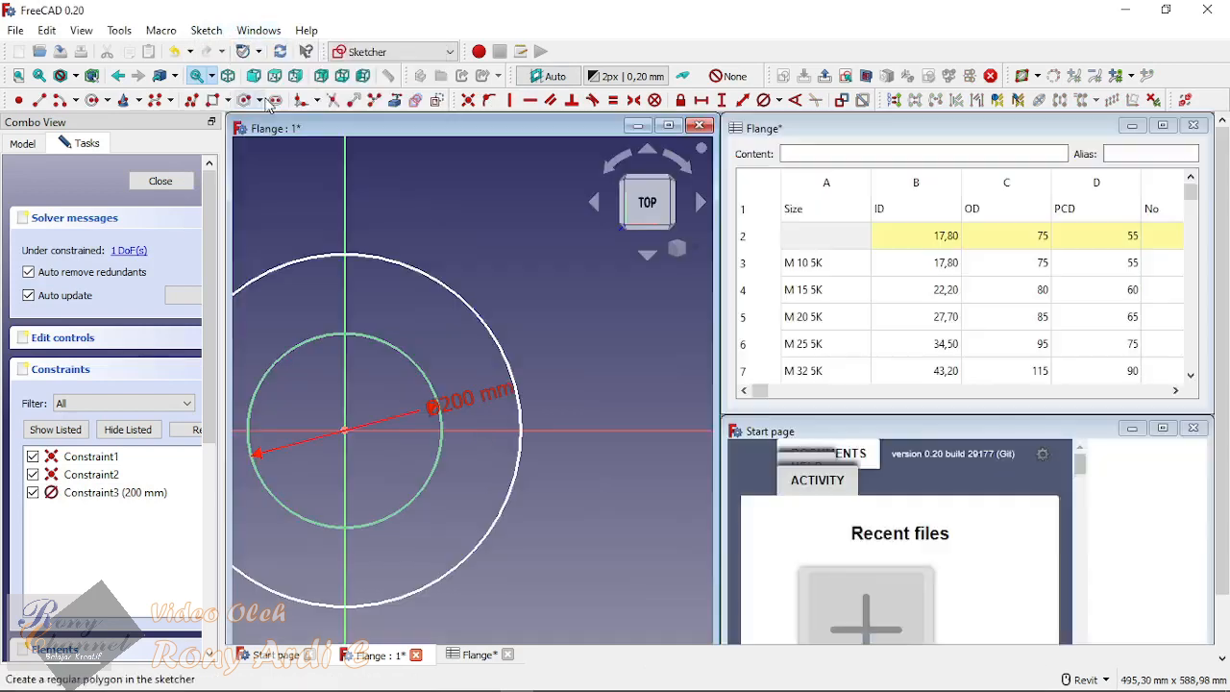
{"action": "left_click", "coordinate": [1193, 428]}
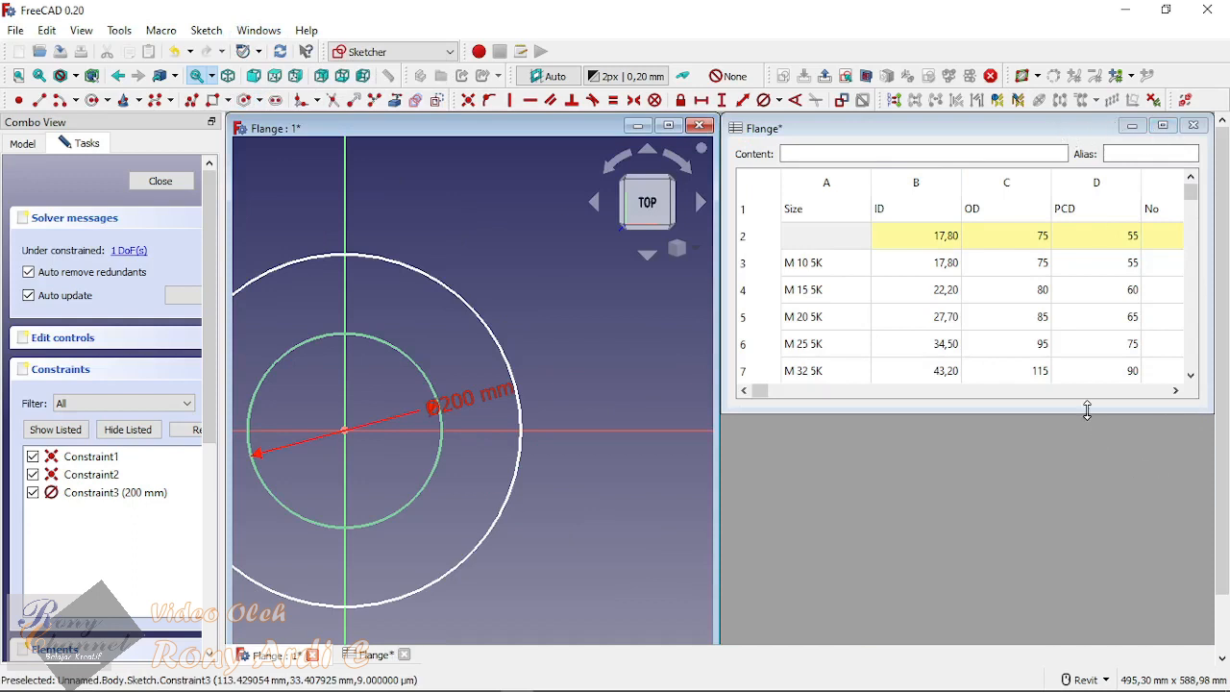
{"action": "left_click_drag", "start_coordinate": [1087, 411], "coordinate": [1087, 634]}
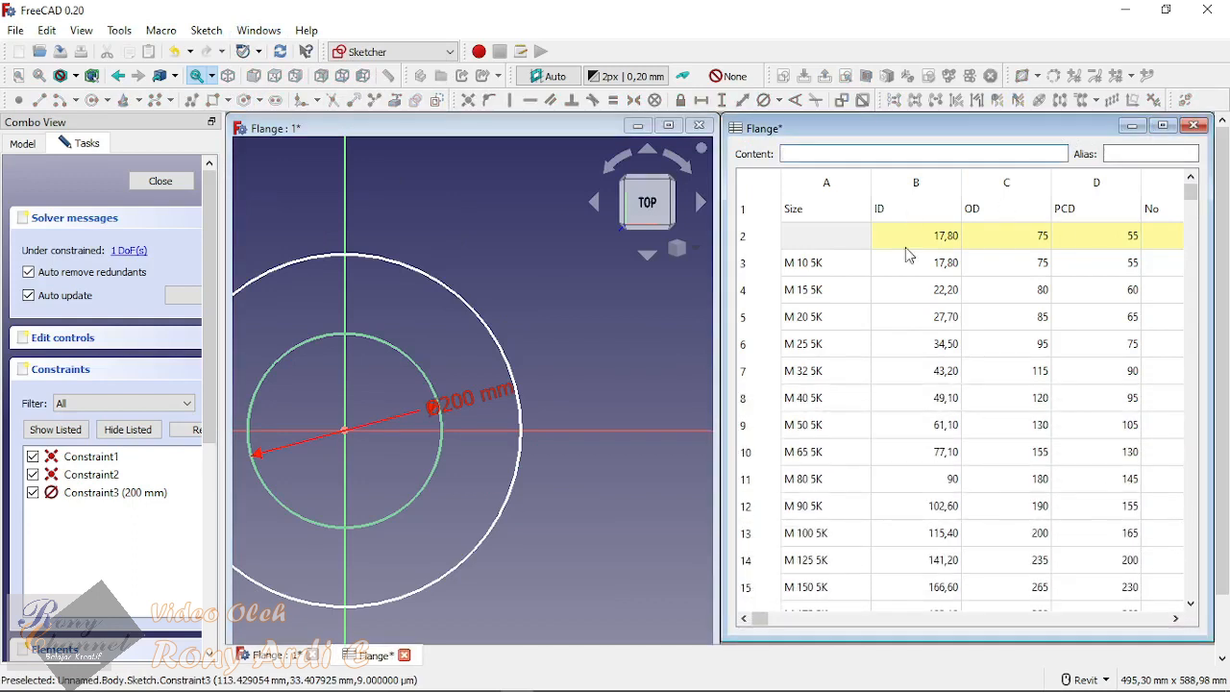
{"action": "left_click_drag", "start_coordinate": [718, 154], "coordinate": [836, 161]}
{"action": "left_click", "coordinate": [917, 131]}
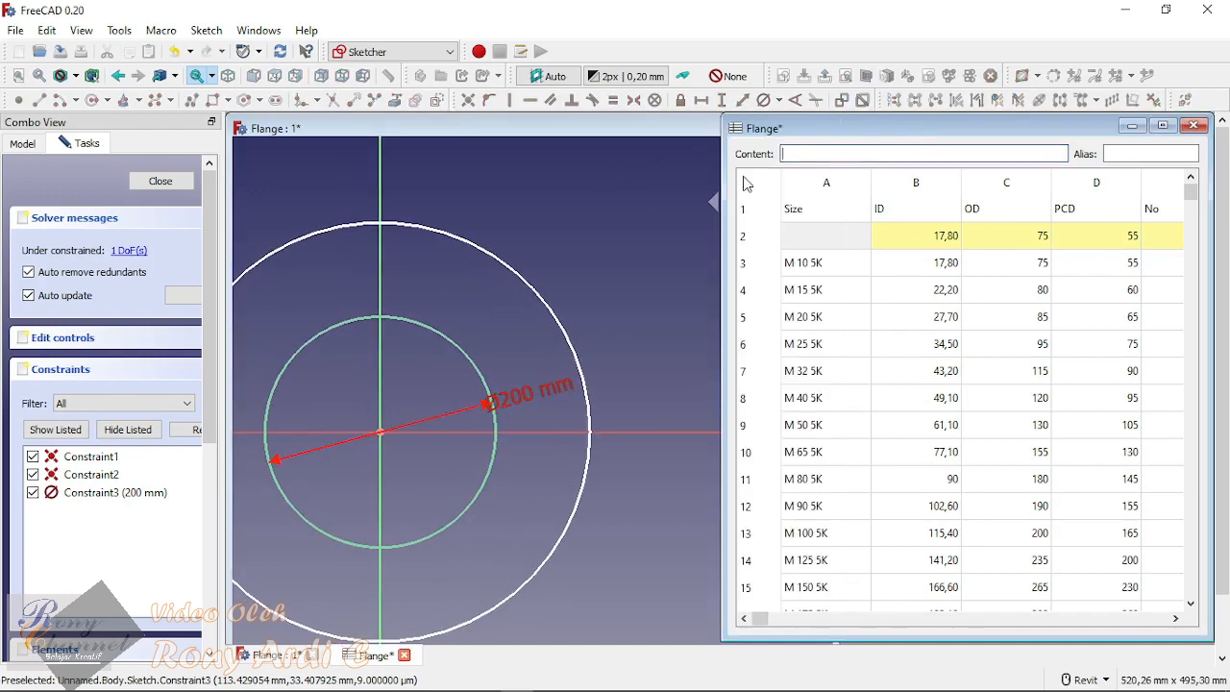
{"action": "left_click_drag", "start_coordinate": [723, 181], "coordinate": [842, 182]}
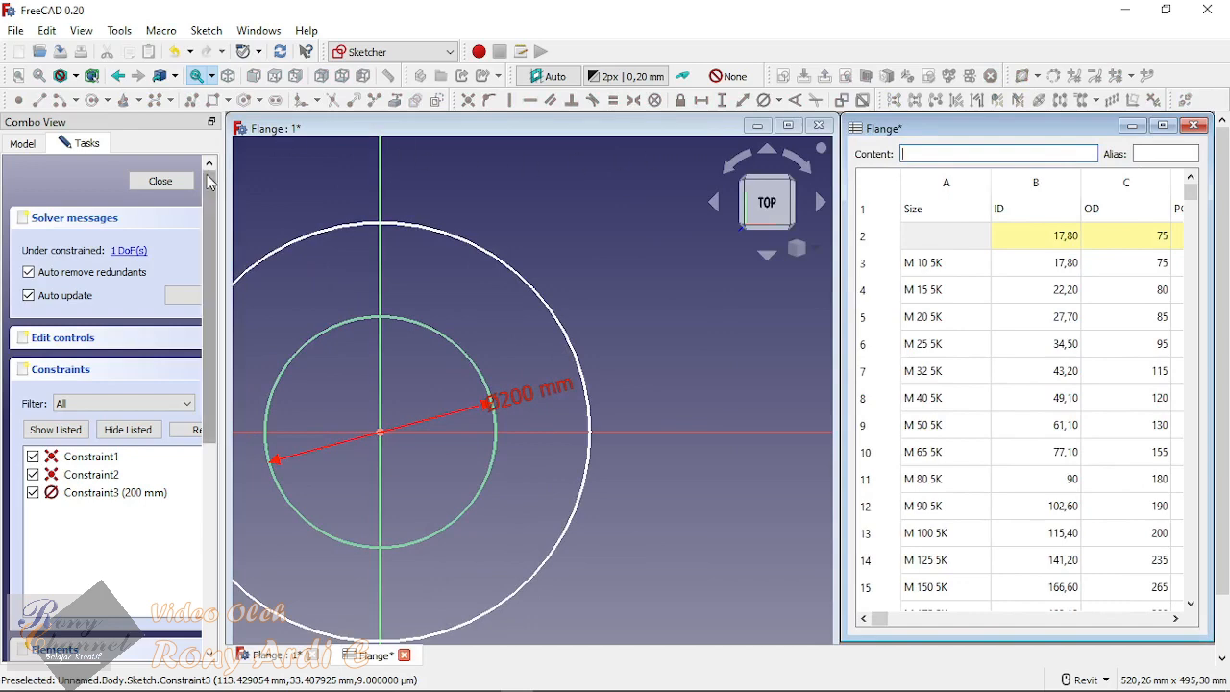
{"action": "scroll", "coordinate": [694, 340], "scroll_direction": "down", "scroll_amount": 2}
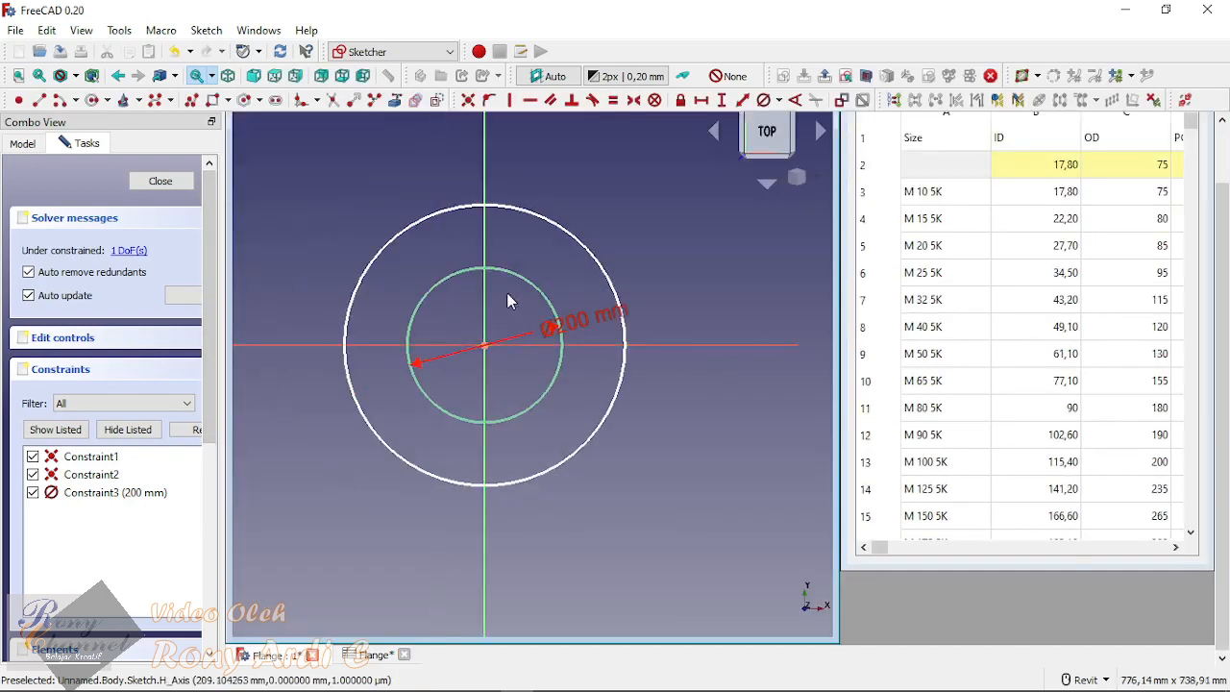
{"action": "scroll", "coordinate": [509, 294], "scroll_direction": "up", "scroll_amount": 1}
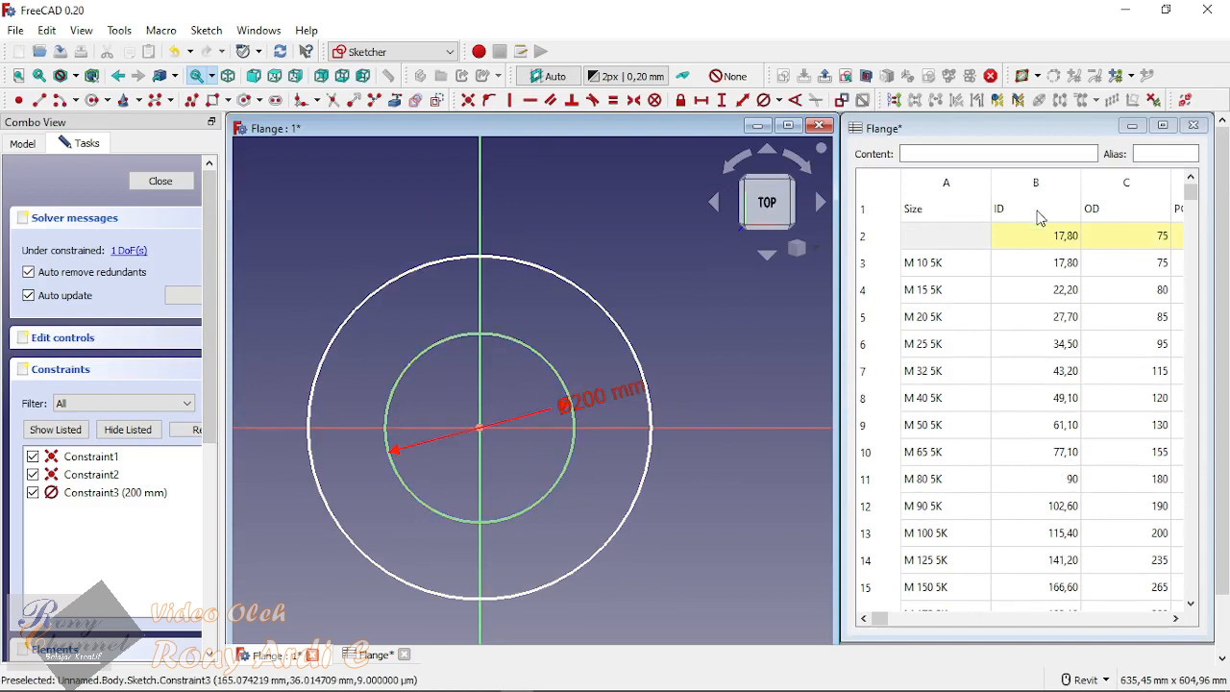
Step: Check the alias of the active ID cell B2 and the spreadsheet's label in the model tree
{"action": "left_click", "coordinate": [1032, 241]}
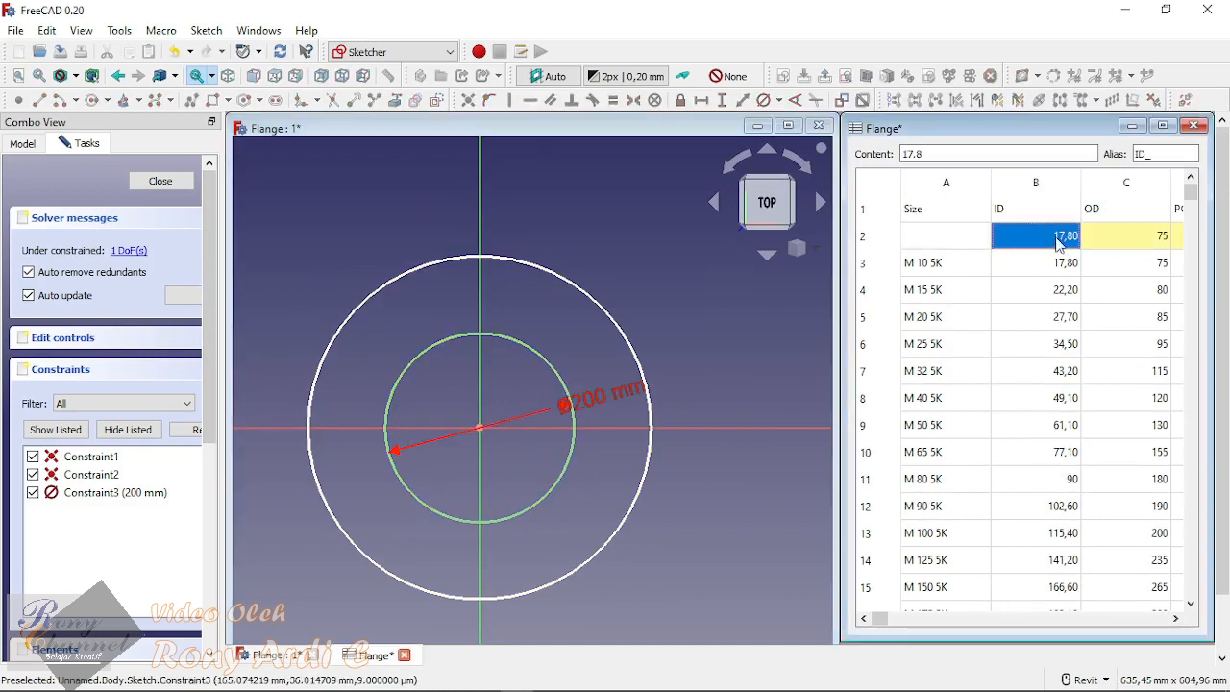
{"action": "left_click", "coordinate": [762, 345]}
{"action": "left_click", "coordinate": [19, 144]}
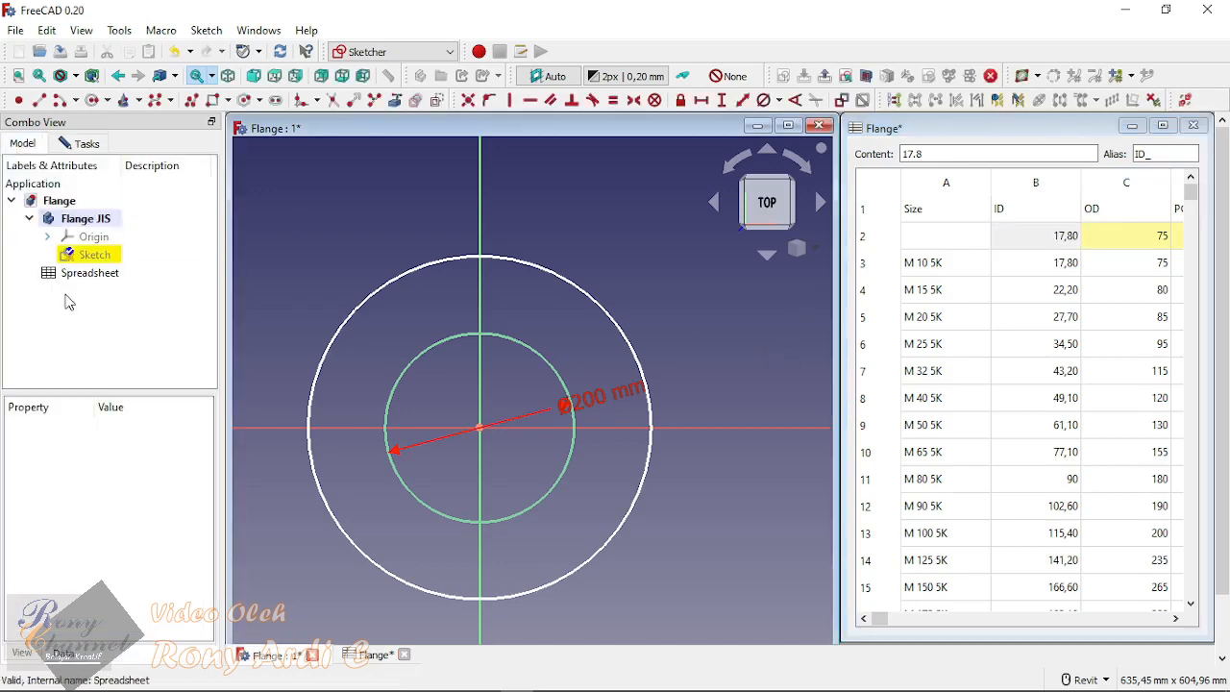
{"action": "double_click", "coordinate": [77, 275]}
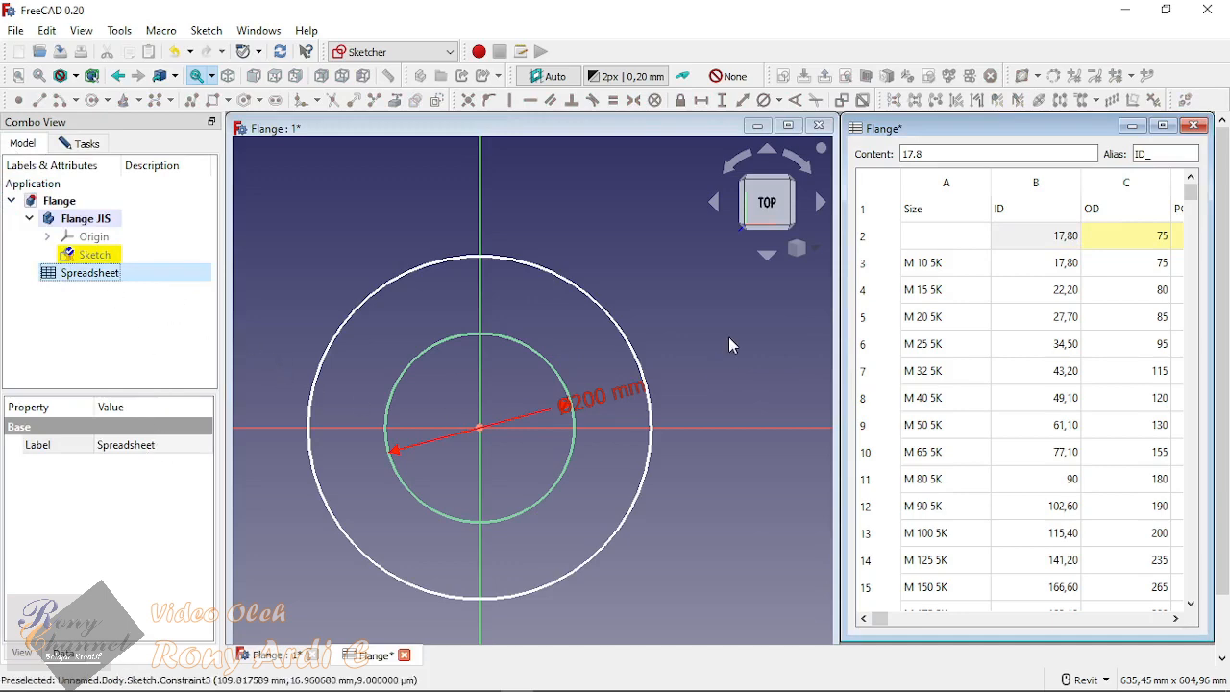
{"action": "left_click", "coordinate": [624, 235]}
{"action": "left_click", "coordinate": [77, 143]}
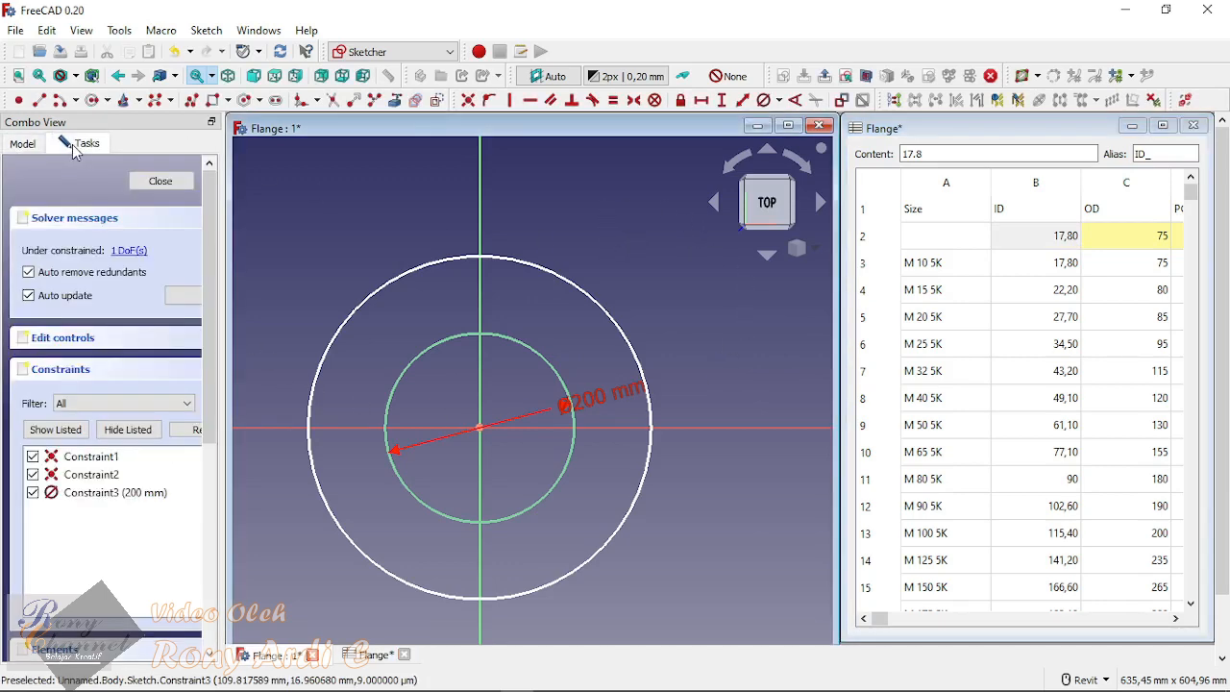
Step: Leave the sketch and rename the spreadsheet as Tabel
{"action": "left_click", "coordinate": [177, 182]}
{"action": "left_click", "coordinate": [77, 272]}
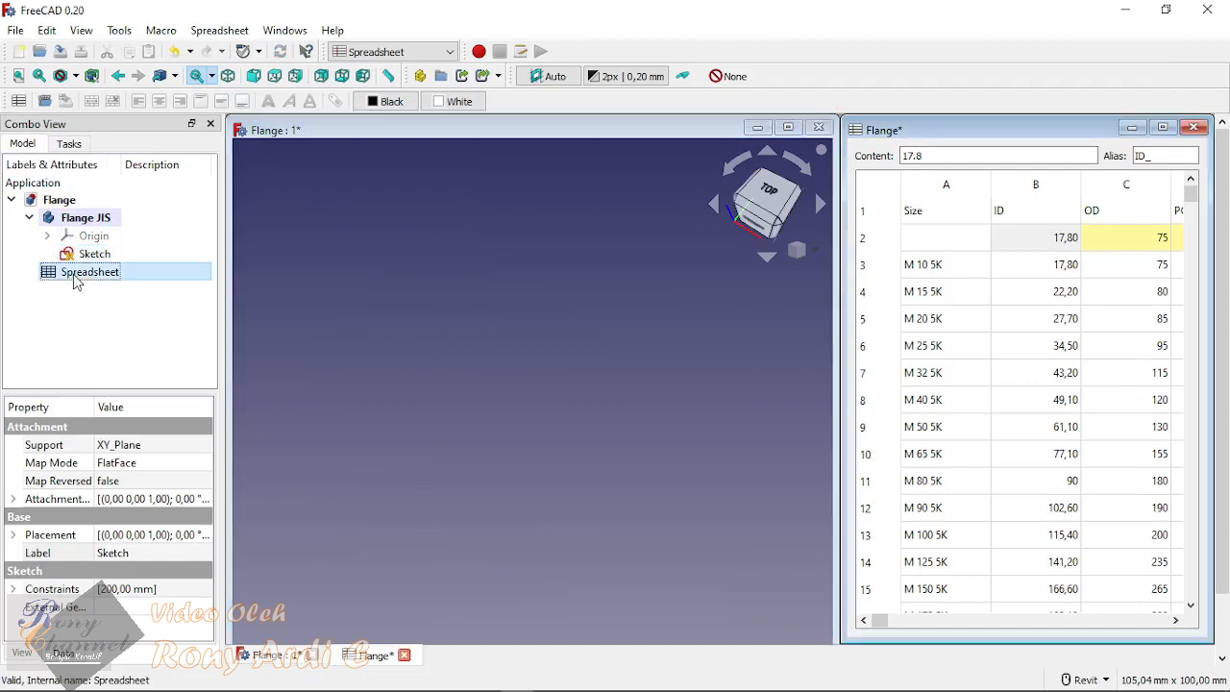
{"action": "right_click", "coordinate": [103, 278]}
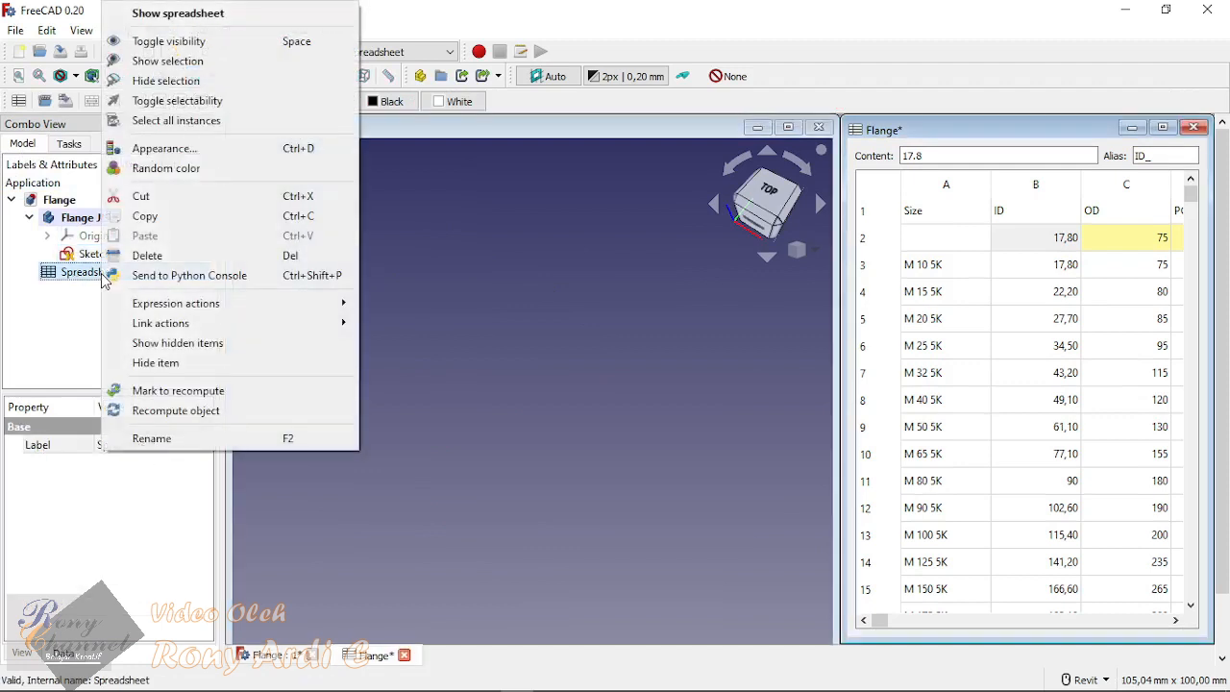
{"action": "left_click", "coordinate": [184, 438]}
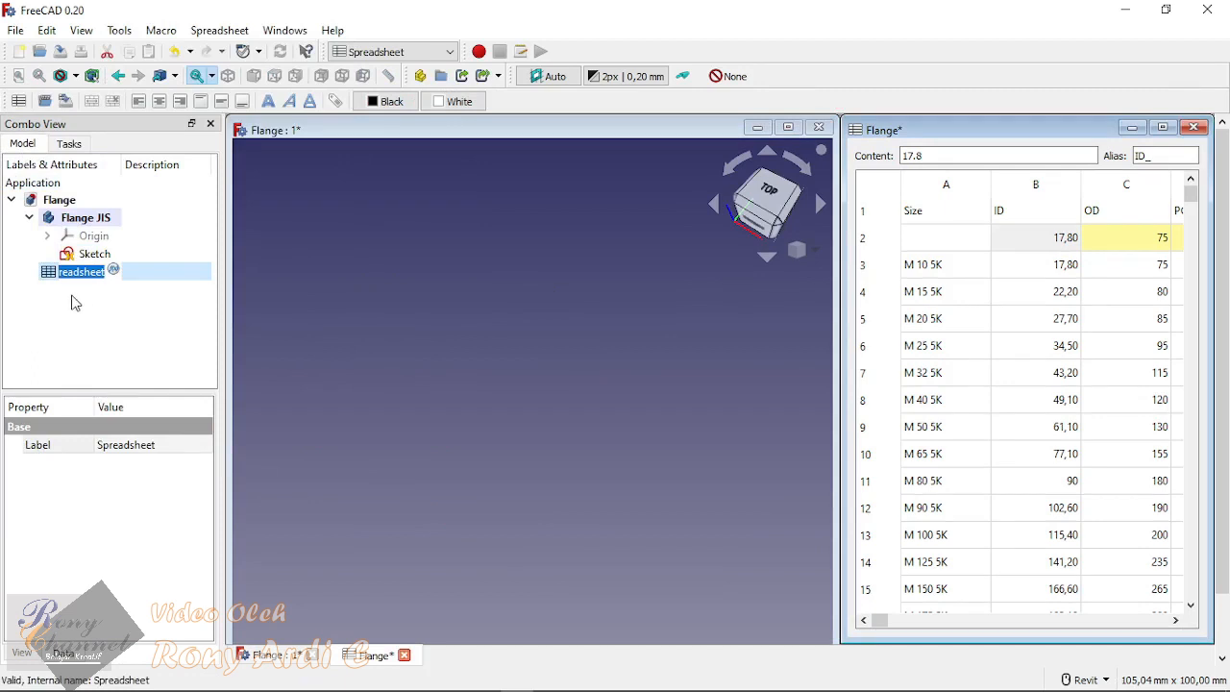
{"action": "type", "text": "Tabel"}
{"action": "key", "text": "Return"}
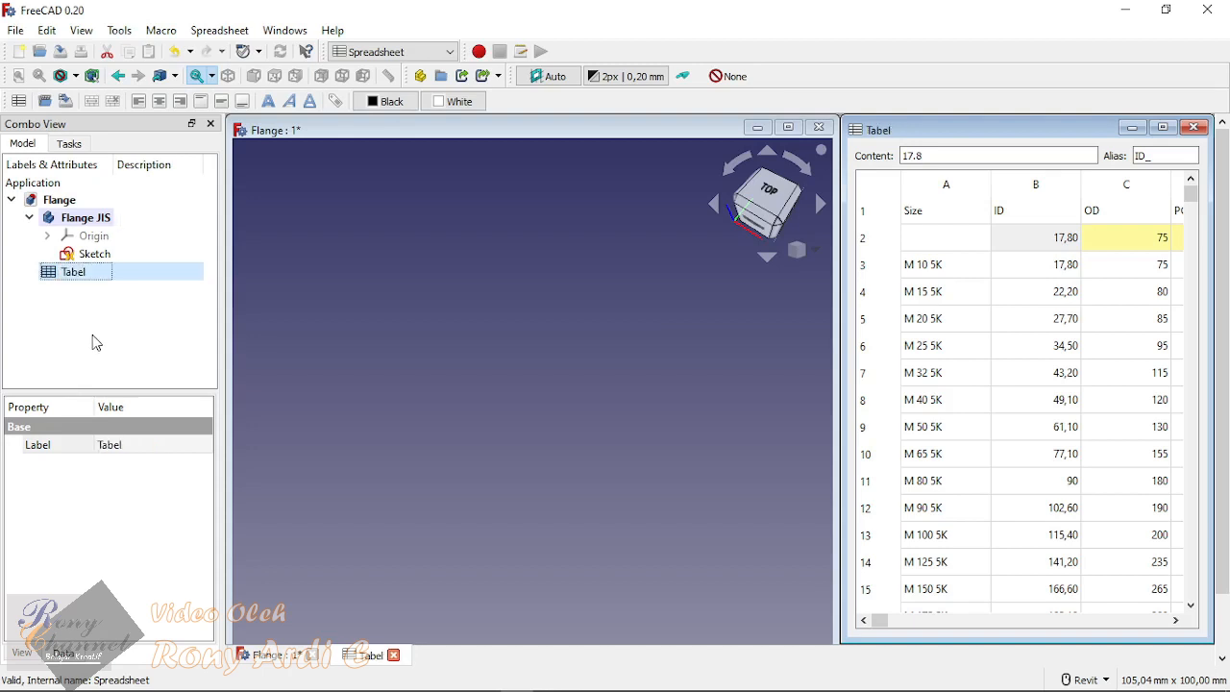
{"action": "left_click", "coordinate": [96, 338]}
{"action": "left_click", "coordinate": [76, 275]}
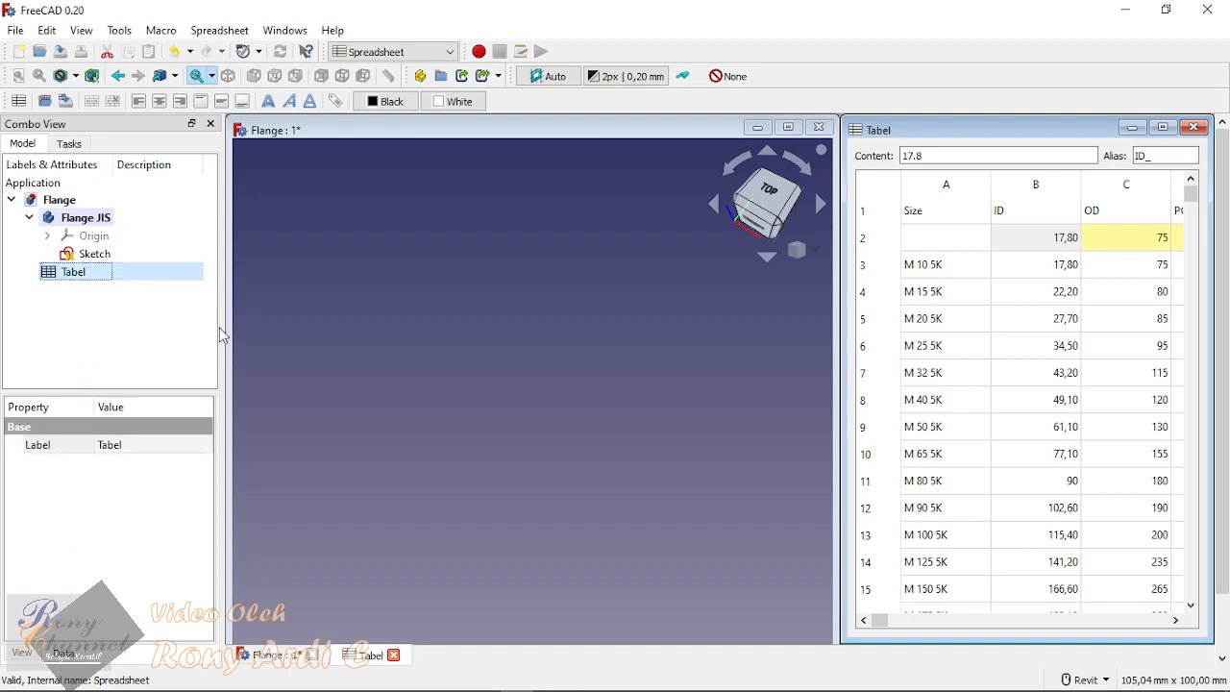
{"action": "left_click", "coordinate": [151, 327]}
Step: Reopen the sketch and link the inner circle's diameter to the spreadsheet with the formula <<Tabel>>.ID_
{"action": "left_click", "coordinate": [102, 254]}
{"action": "double_click", "coordinate": [102, 254]}
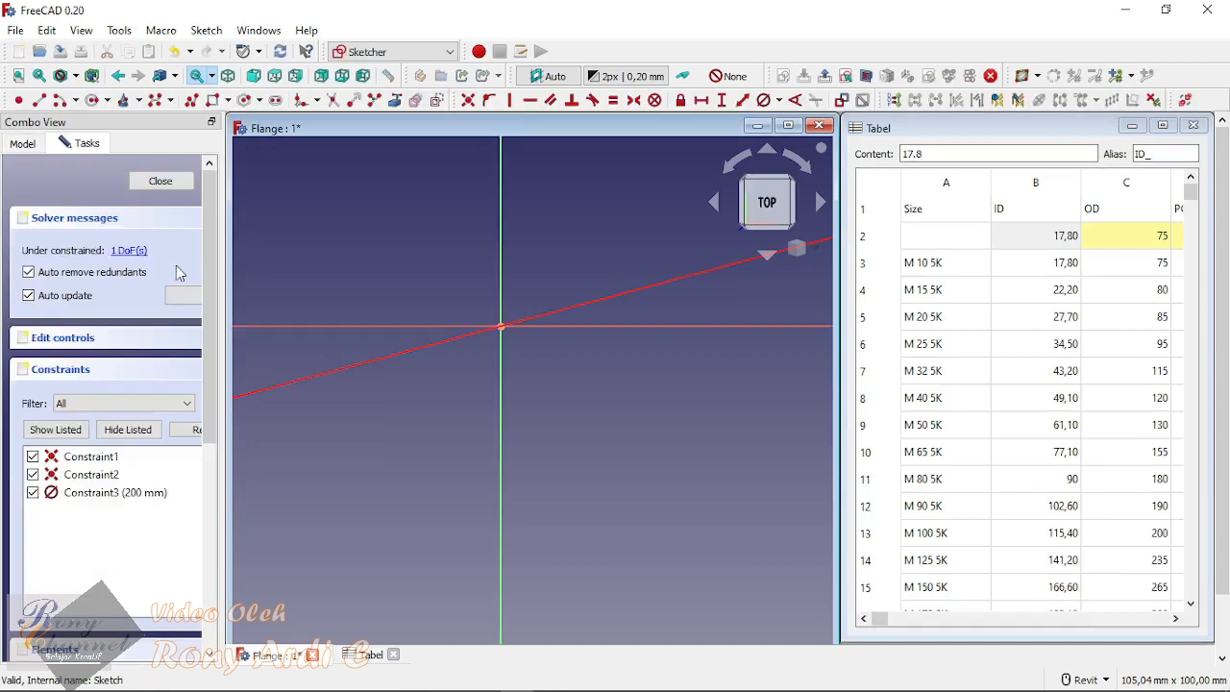
{"action": "scroll", "coordinate": [378, 406], "scroll_direction": "down", "scroll_amount": 10}
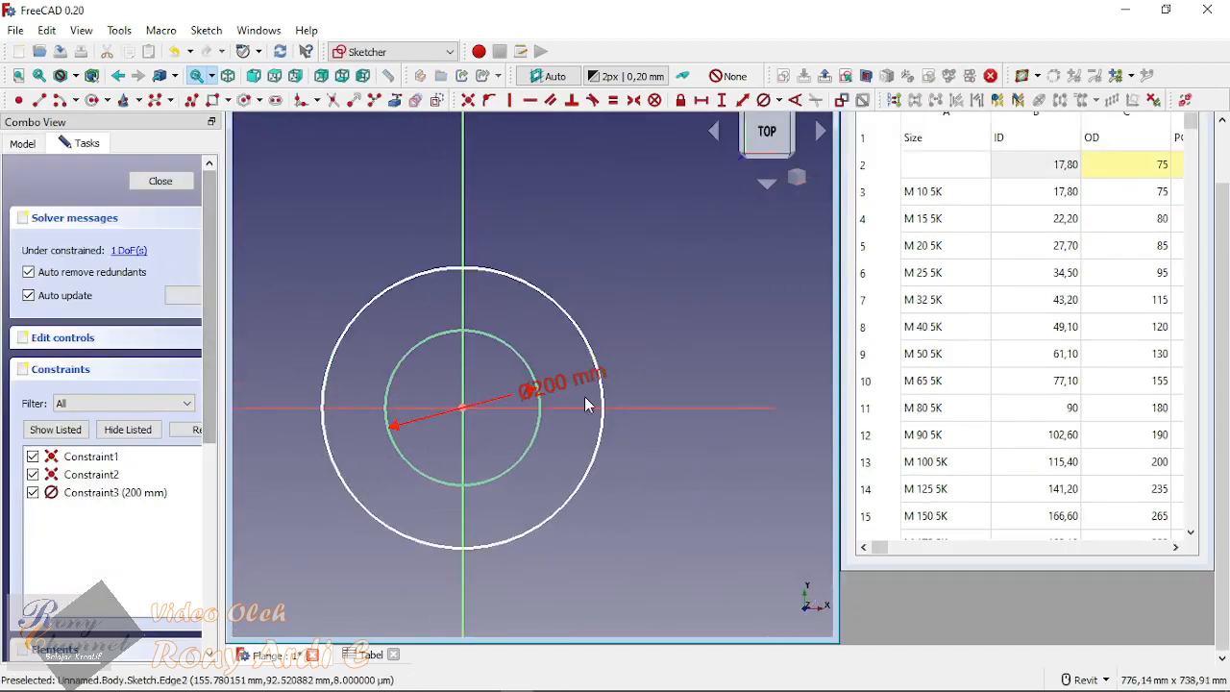
{"action": "double_click", "coordinate": [556, 384]}
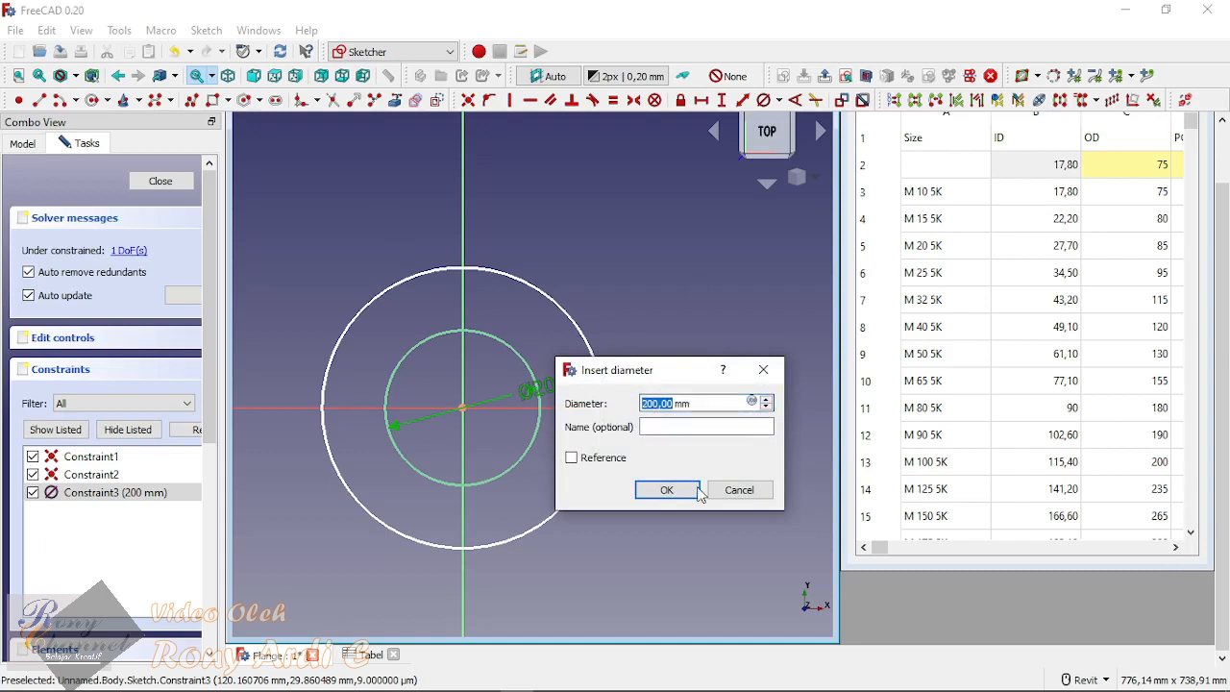
{"action": "left_click", "coordinate": [753, 403]}
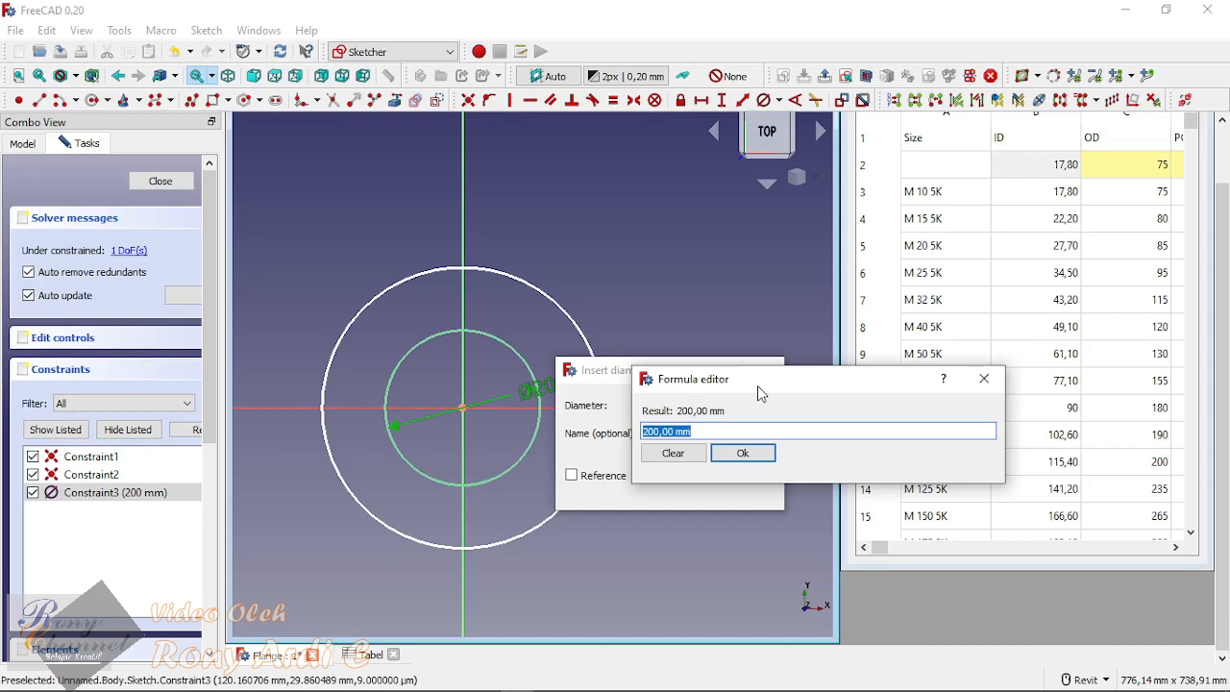
{"action": "key", "text": "BackSpace"}
{"action": "type", "text": "Ta"}
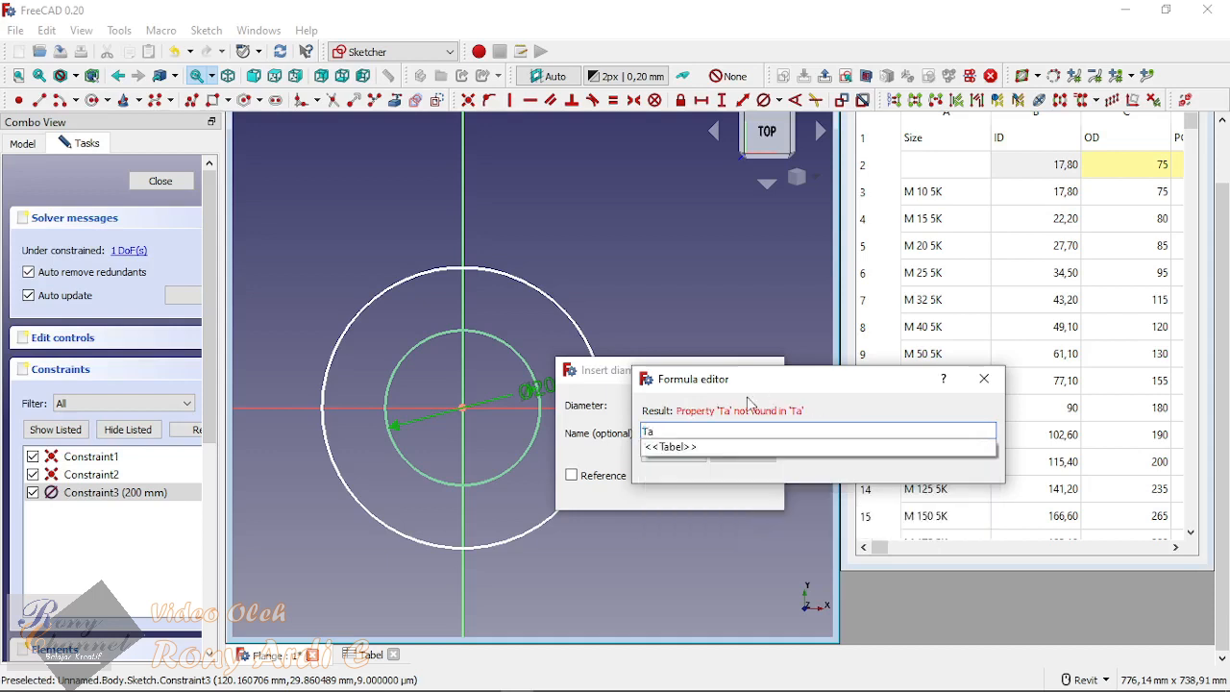
{"action": "left_click", "coordinate": [686, 448]}
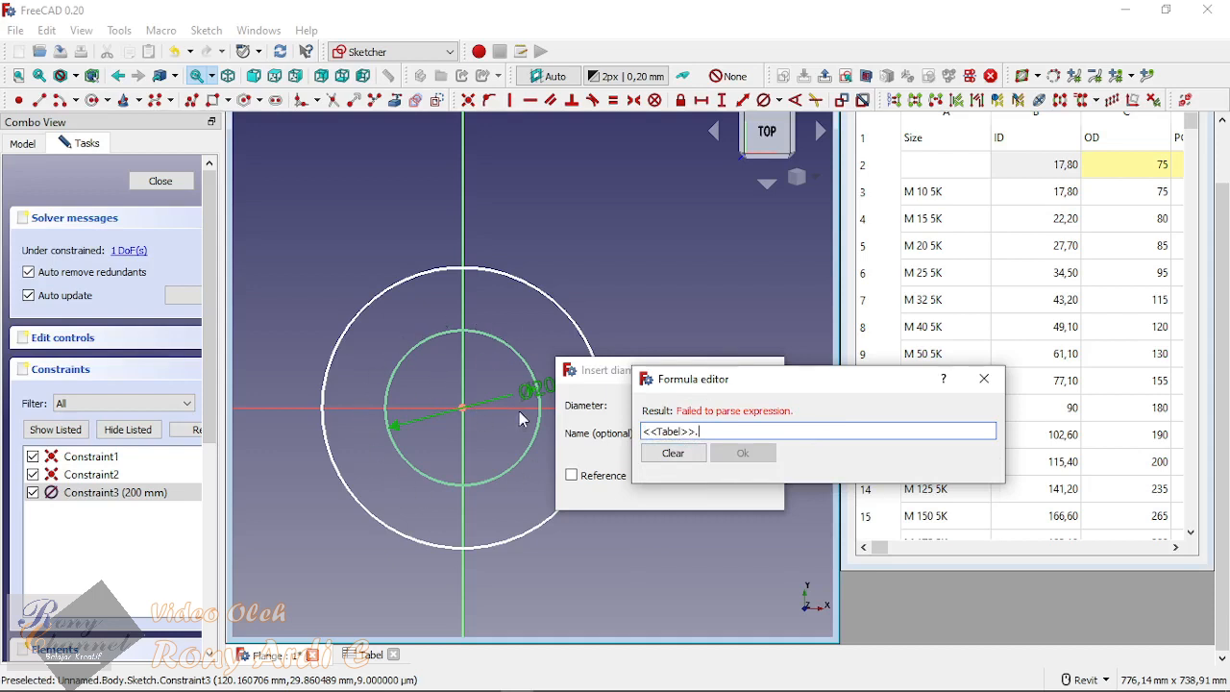
{"action": "type", "text": "ID"}
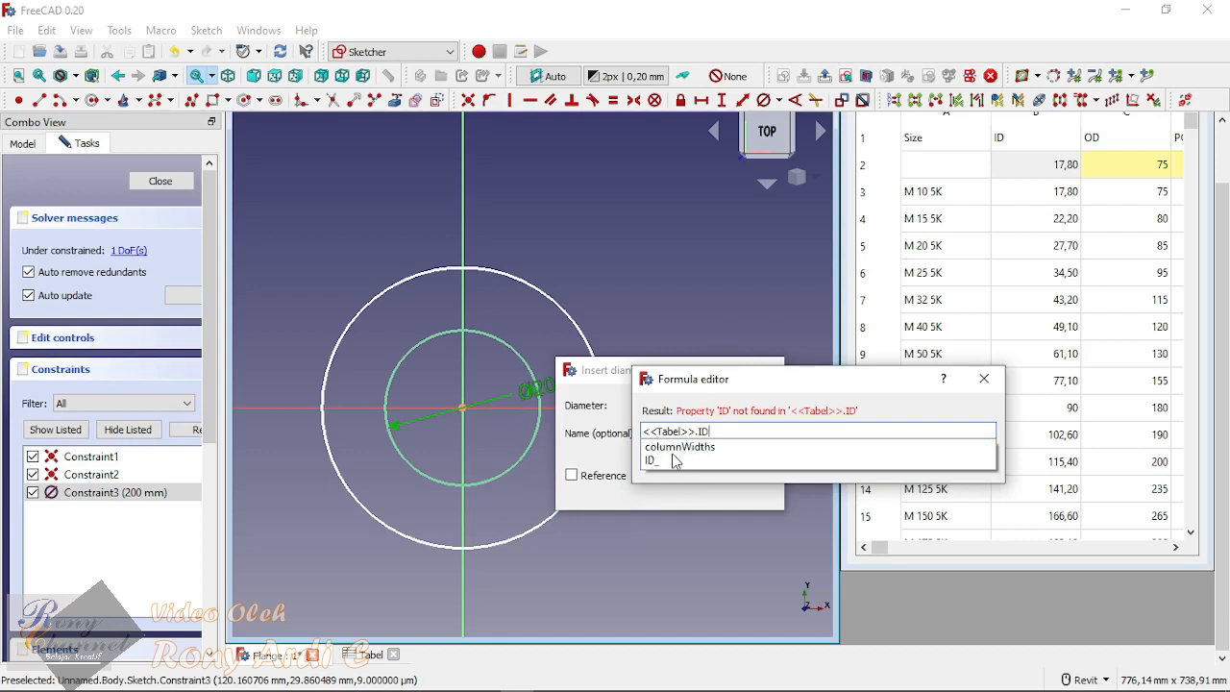
{"action": "left_click", "coordinate": [656, 461]}
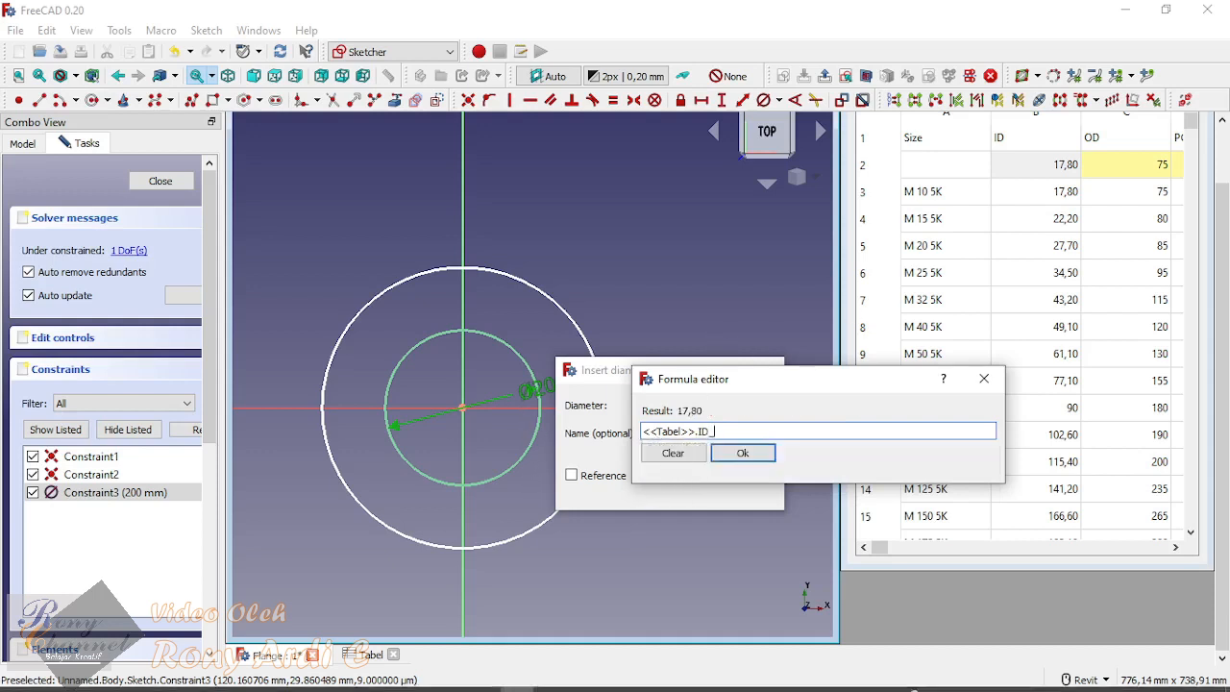
{"action": "left_click", "coordinate": [743, 453]}
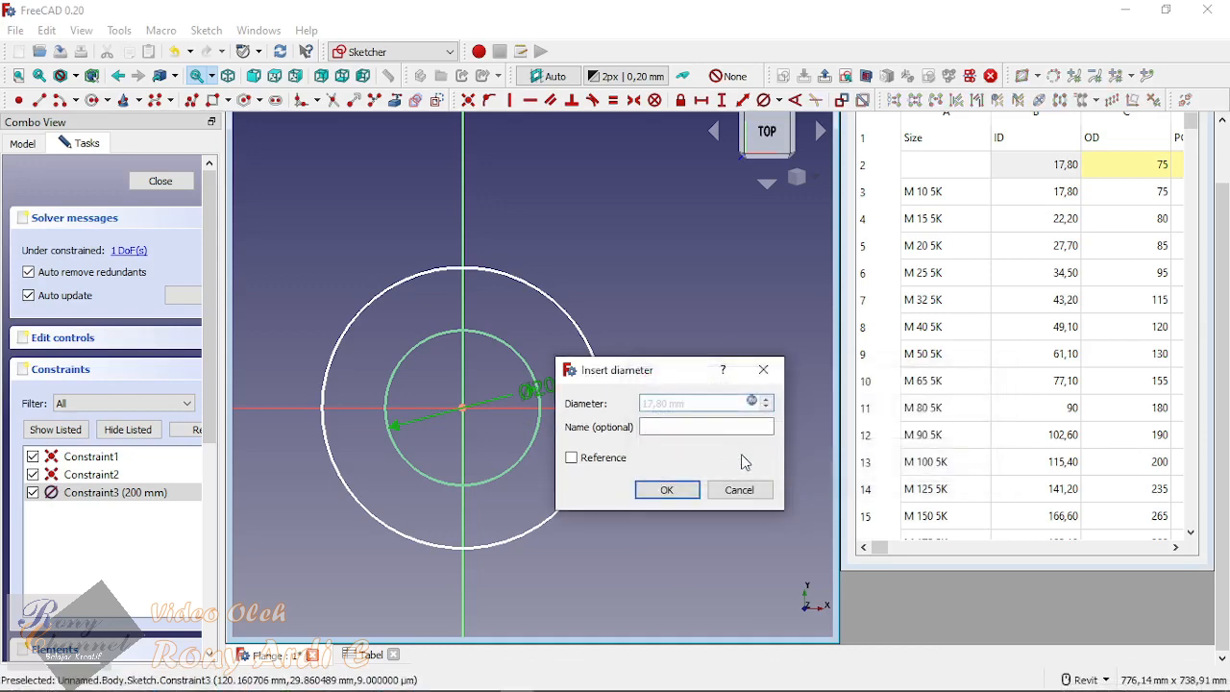
{"action": "left_click", "coordinate": [666, 491]}
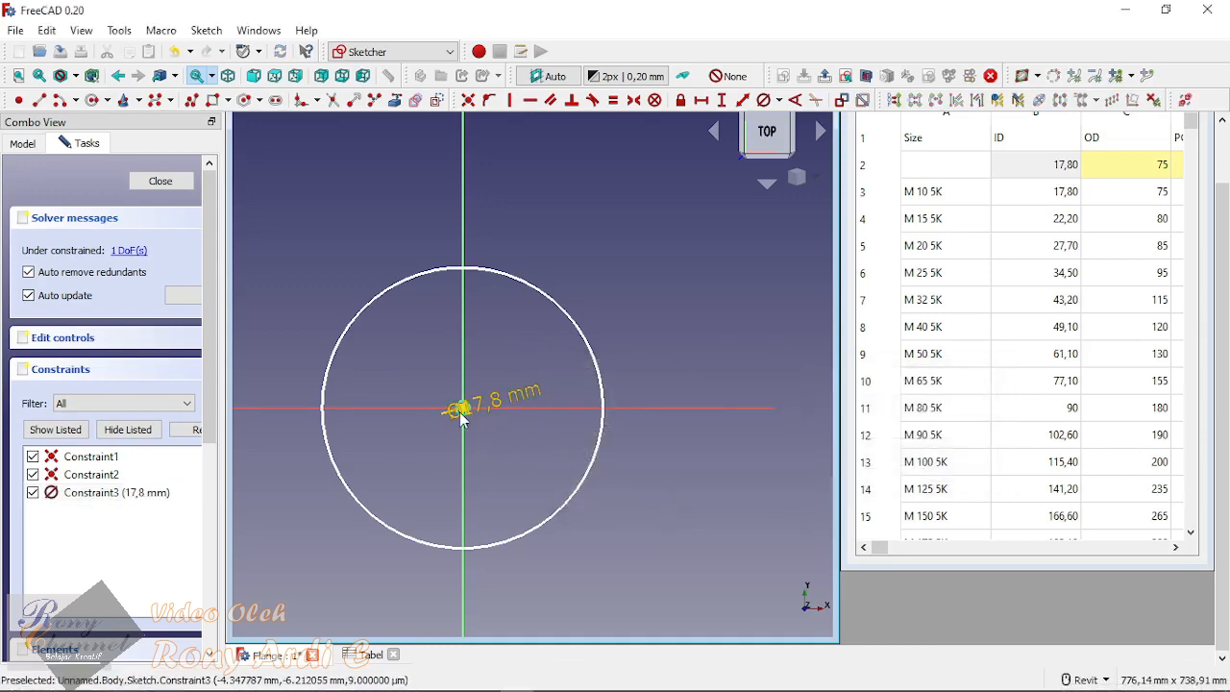
Step: Add a diameter constraint to the outer circle of the sketch
{"action": "scroll", "coordinate": [453, 411], "scroll_direction": "up", "scroll_amount": 3}
{"action": "scroll", "coordinate": [469, 394], "scroll_direction": "down", "scroll_amount": 3}
{"action": "scroll", "coordinate": [497, 461], "scroll_direction": "up", "scroll_amount": 3}
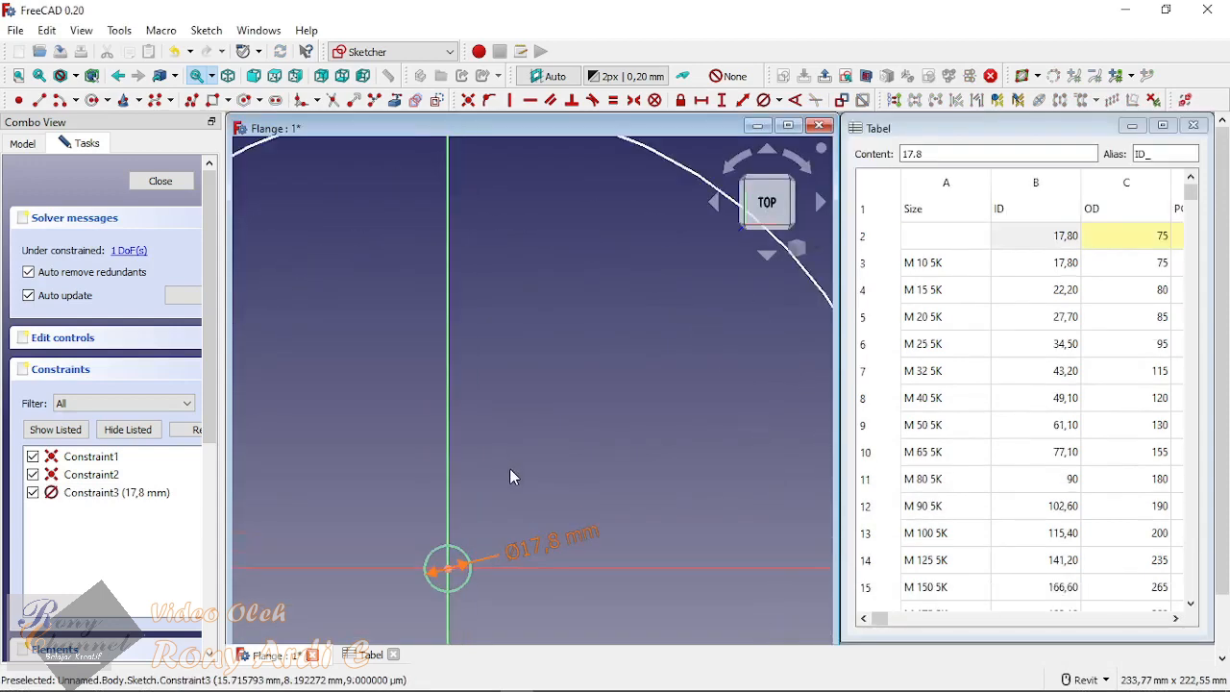
{"action": "scroll", "coordinate": [483, 386], "scroll_direction": "down", "scroll_amount": 2}
{"action": "left_click", "coordinate": [1024, 170]}
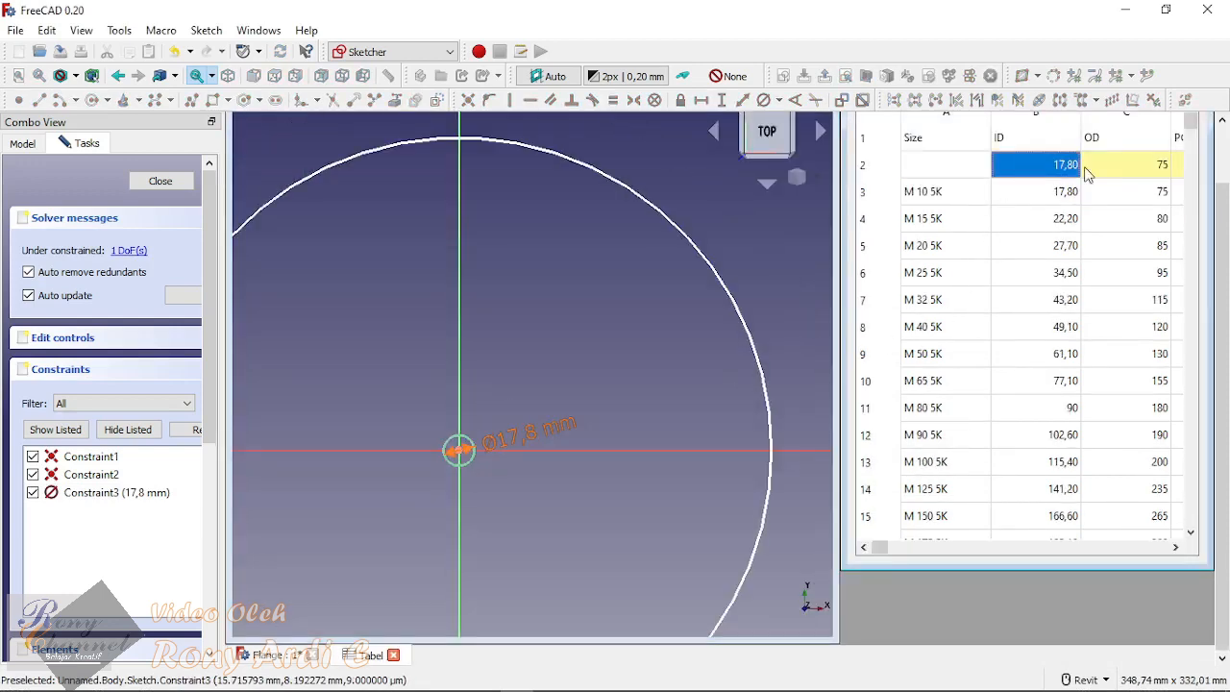
{"action": "left_click", "coordinate": [570, 290]}
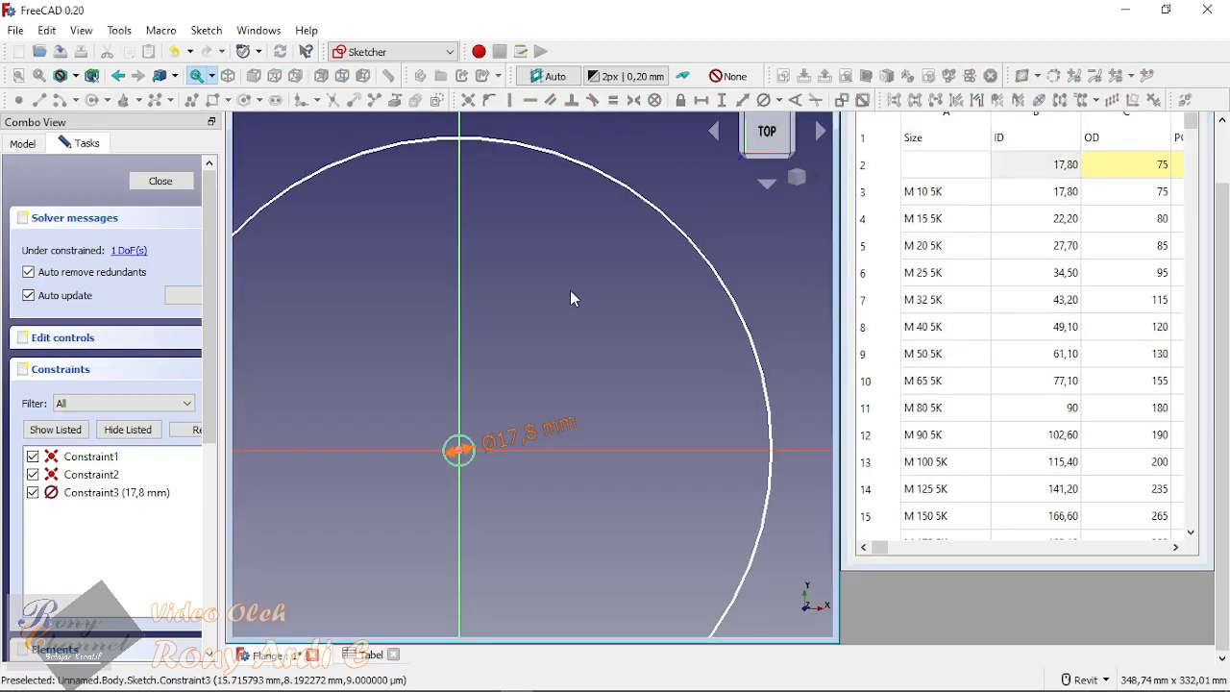
{"action": "scroll", "coordinate": [539, 313], "scroll_direction": "down", "scroll_amount": 3}
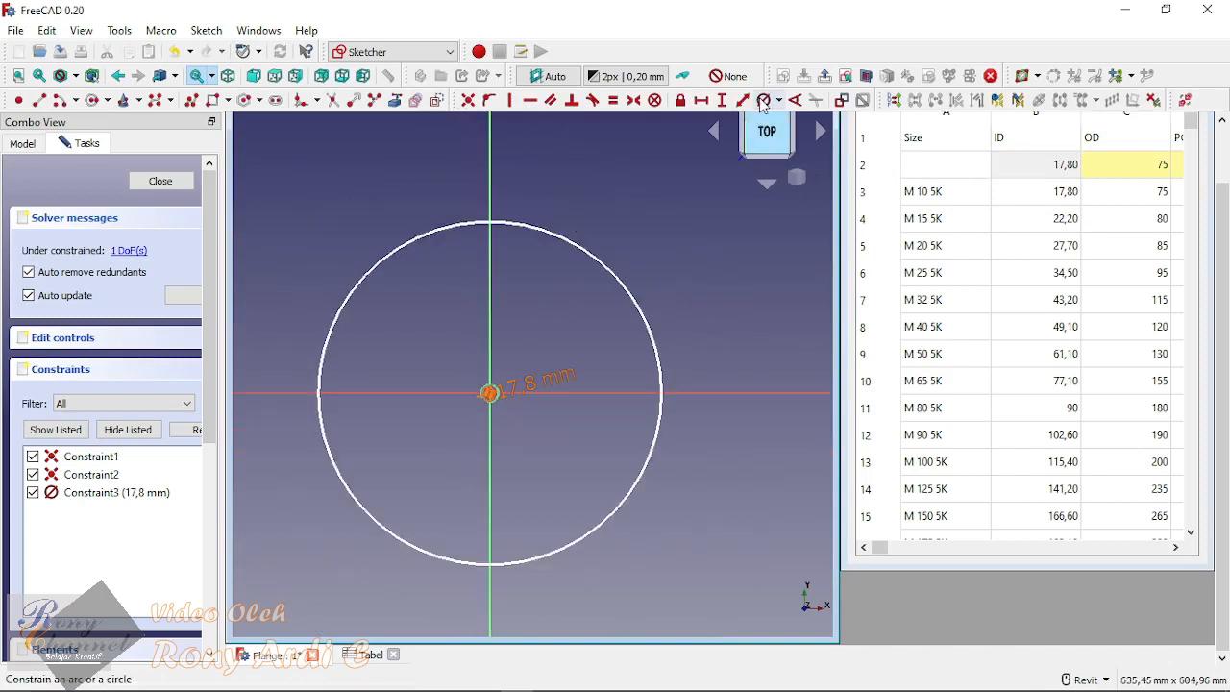
{"action": "left_click", "coordinate": [594, 253]}
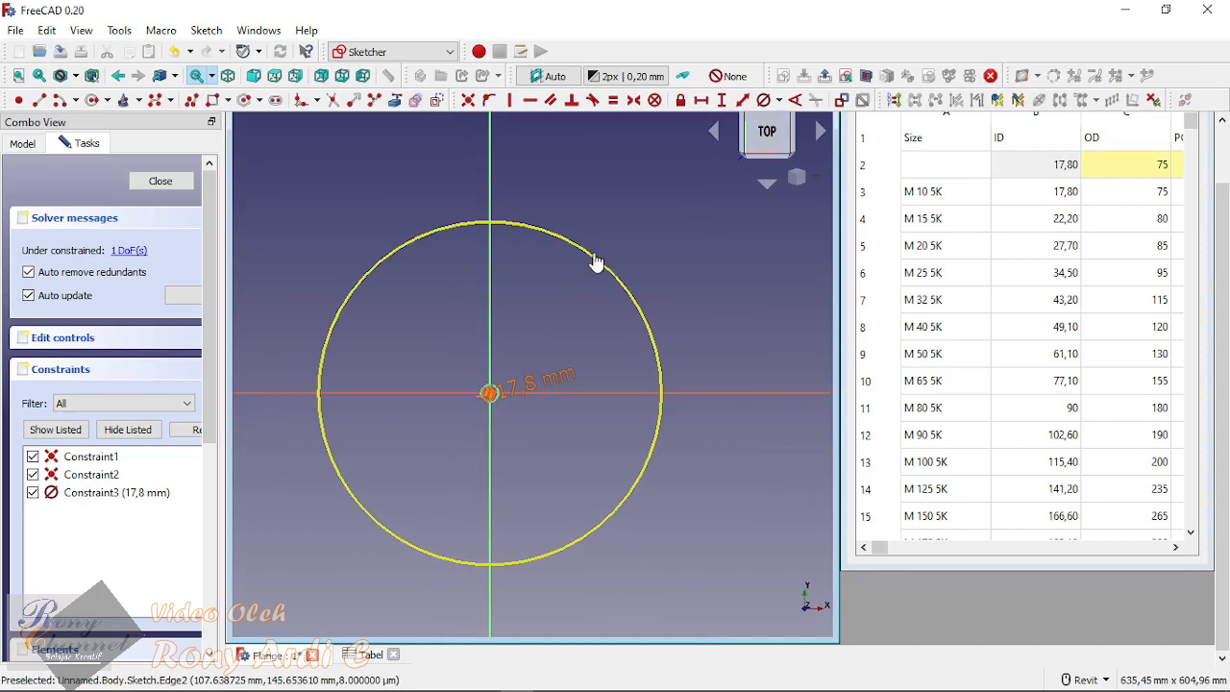
{"action": "mouse_move", "coordinate": [709, 242]}
{"action": "left_mouse_down"}
{"action": "mouse_move", "coordinate": [462, 102]}
{"action": "mouse_move", "coordinate": [715, 258]}
{"action": "left_mouse_up"}
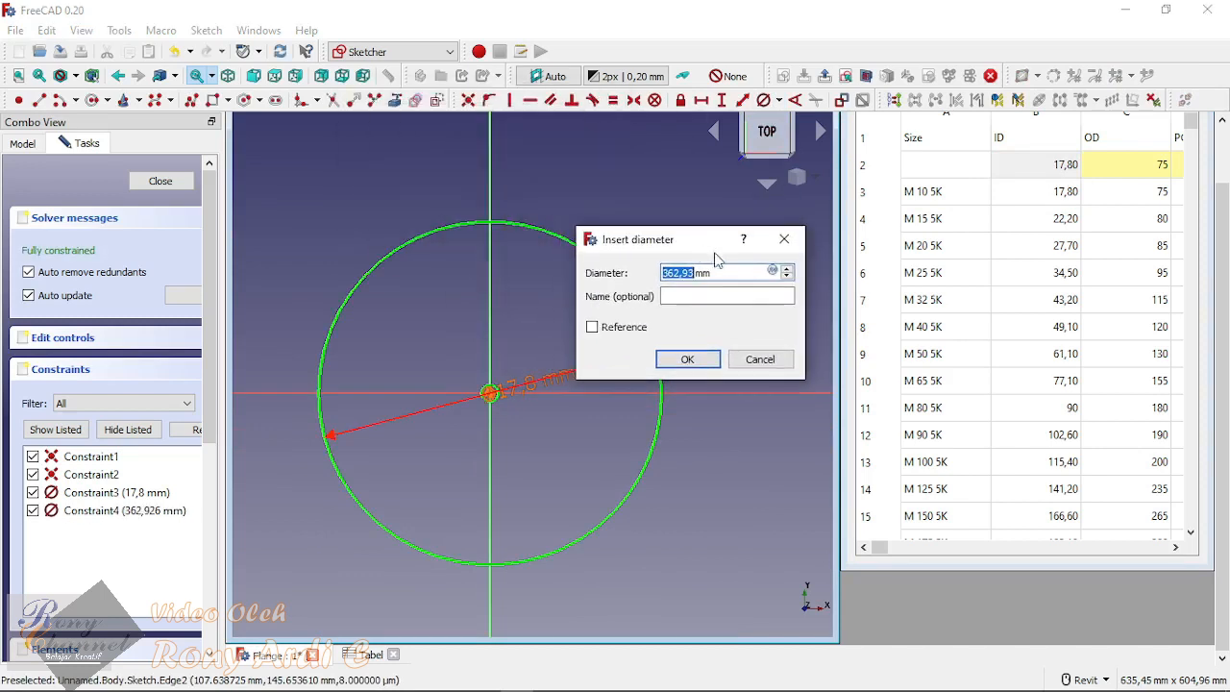
Step: Link the outer circle's diameter to the spreadsheet with the formula <<Tabel>>.OD_
{"action": "left_click", "coordinate": [774, 272]}
{"action": "left_click_drag", "start_coordinate": [719, 300], "coordinate": [544, 276]}
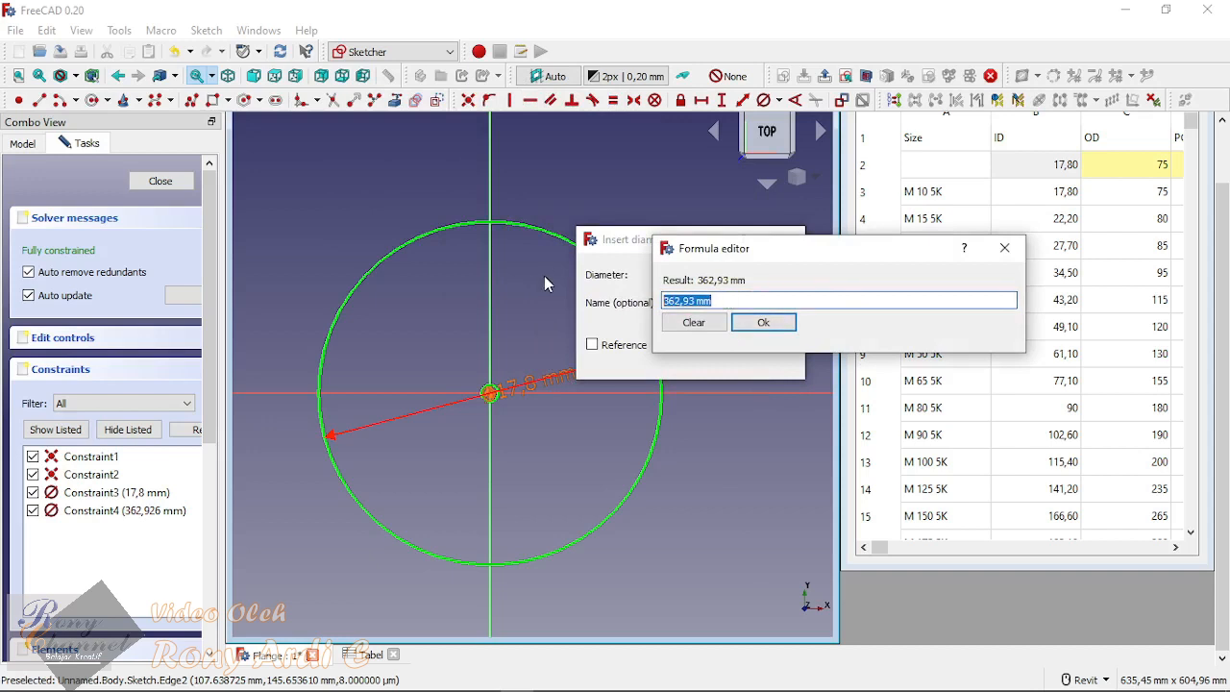
{"action": "type", "text": "Ta"}
{"action": "left_click", "coordinate": [677, 319]}
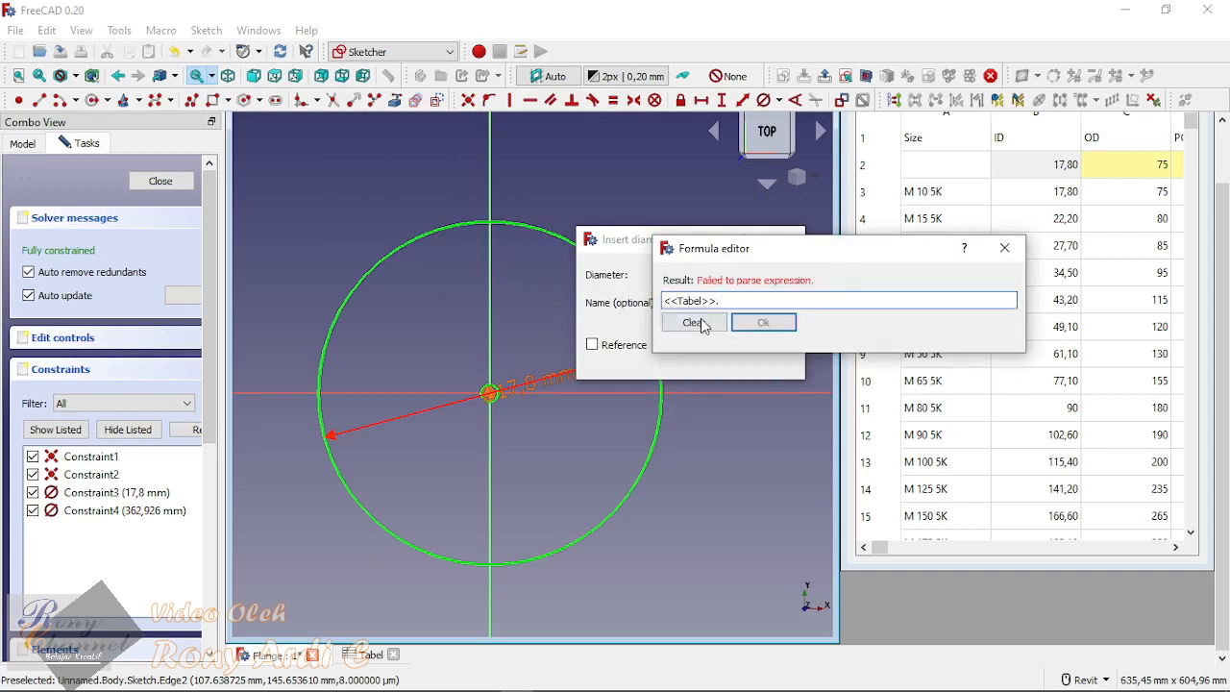
{"action": "type", "text": ".O"}
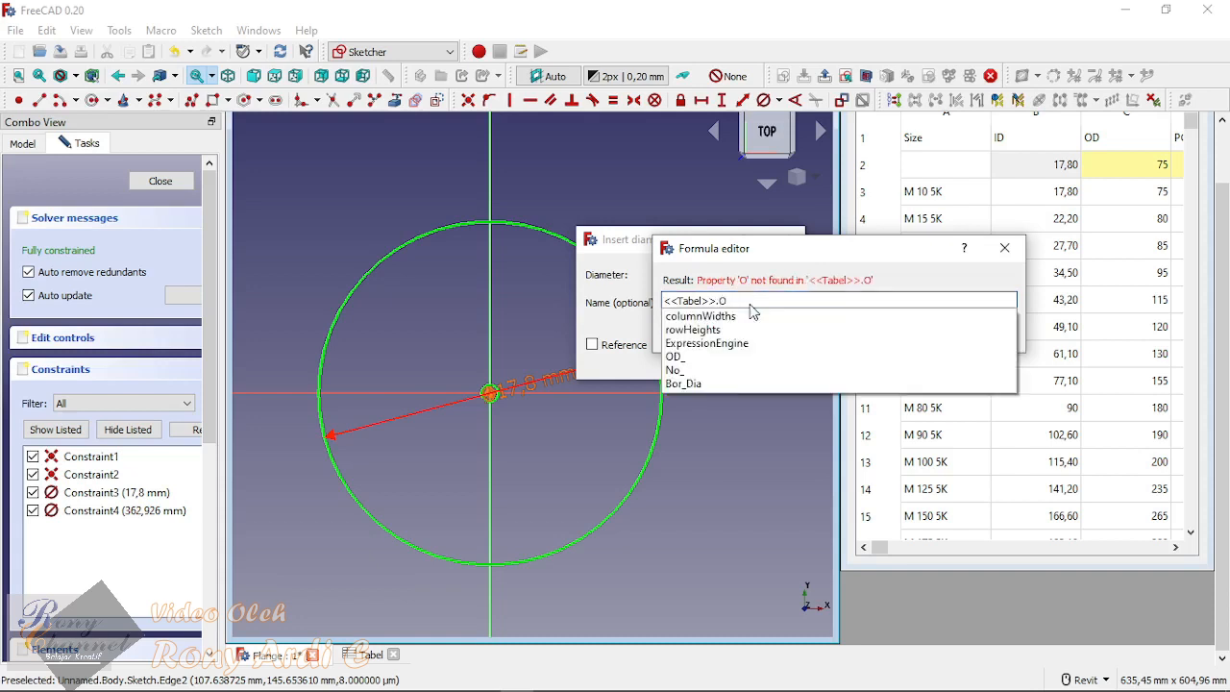
{"action": "type", "text": "D"}
{"action": "left_click", "coordinate": [742, 317]}
{"action": "left_click", "coordinate": [765, 323]}
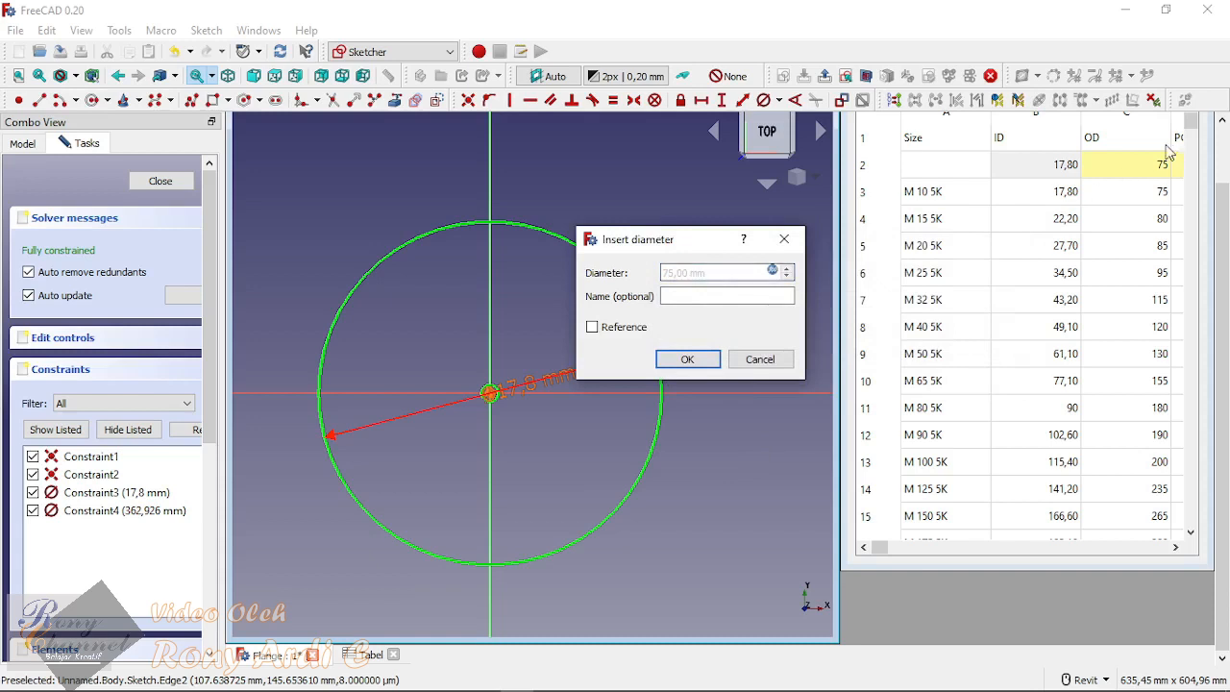
{"action": "left_click", "coordinate": [688, 359]}
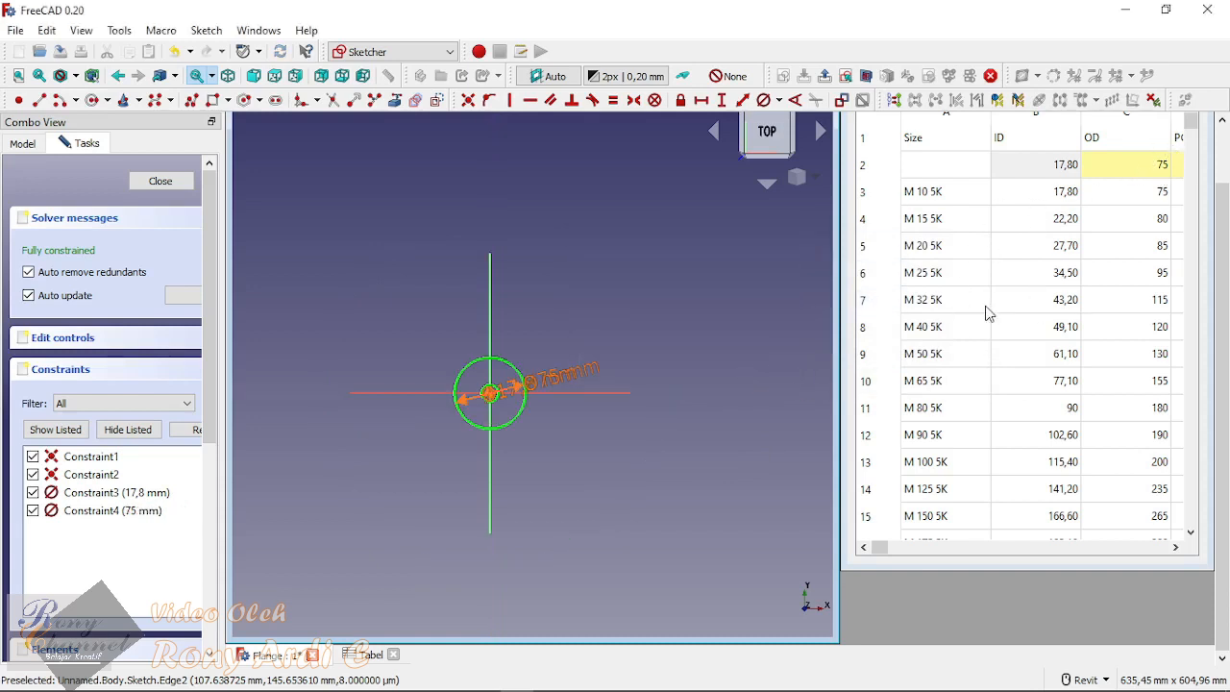
Step: Leave the sketch, deselect it, and fit both circles in the isometric view
{"action": "left_click", "coordinate": [160, 181]}
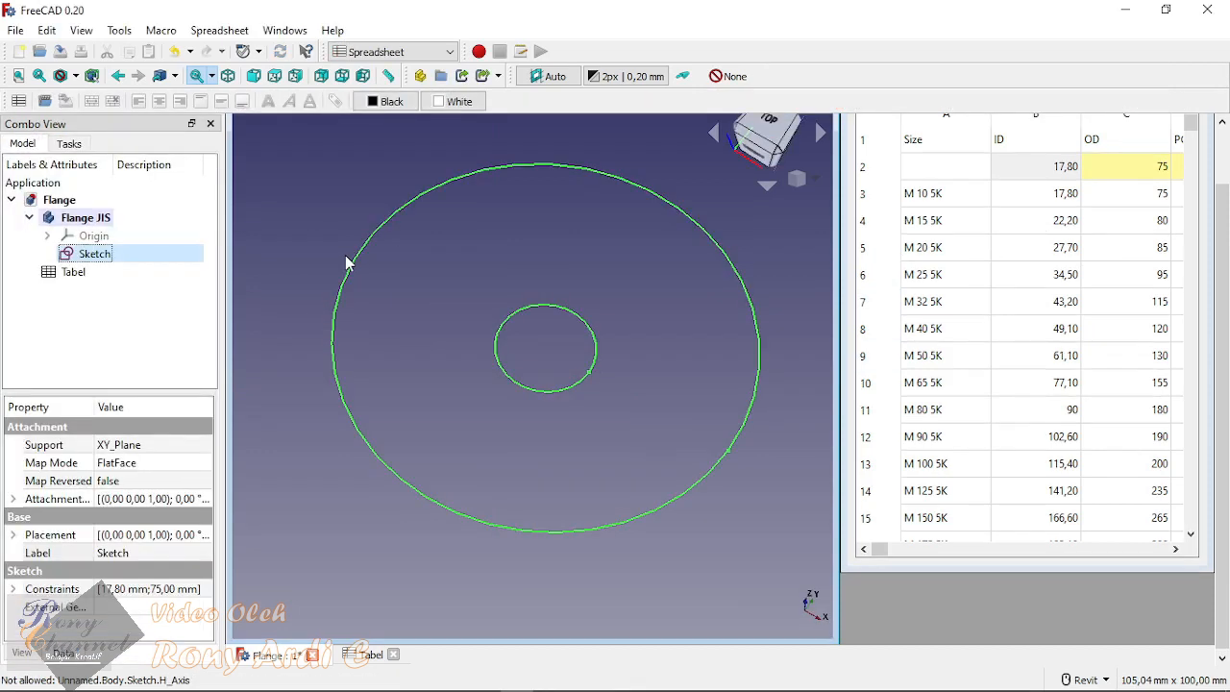
{"action": "scroll", "coordinate": [370, 370], "scroll_direction": "down", "scroll_amount": 3}
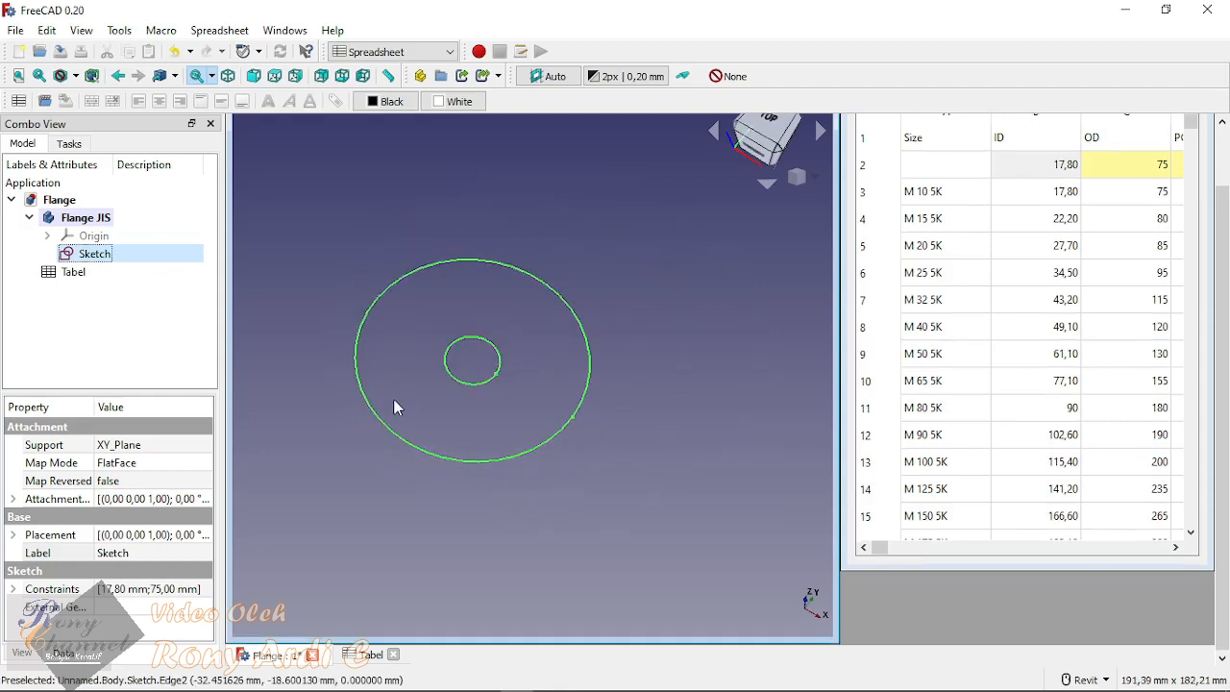
{"action": "left_click", "coordinate": [604, 231]}
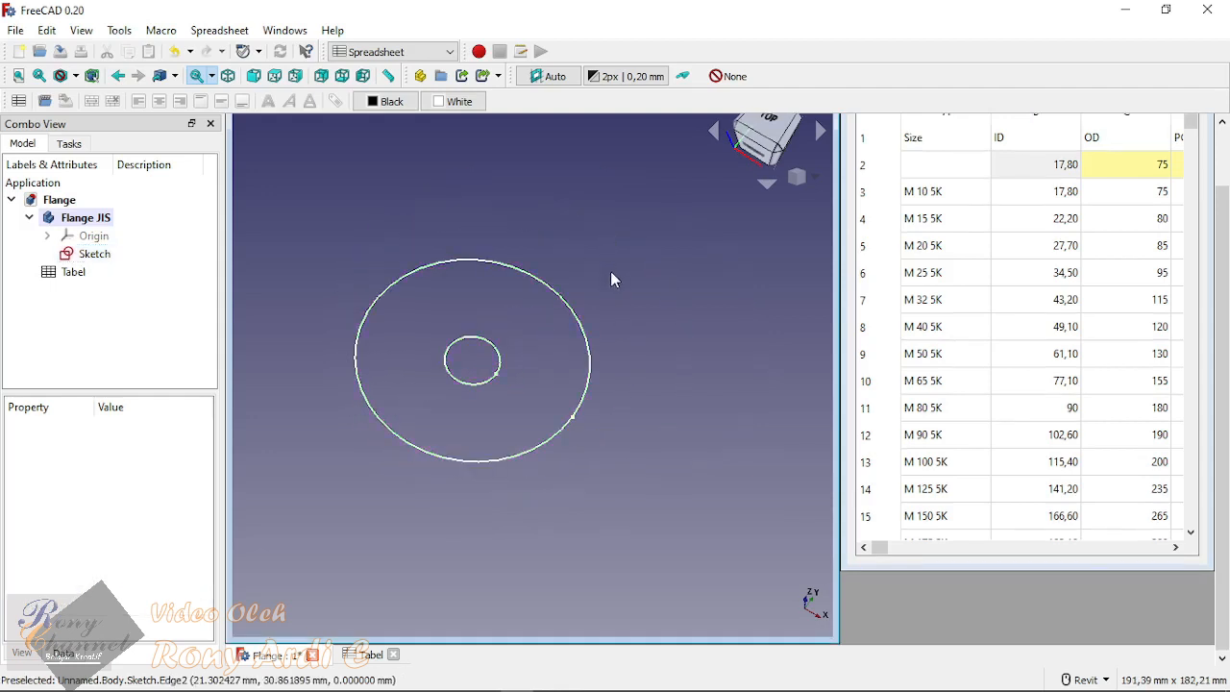
{"action": "key", "text": "Home"}
{"action": "scroll", "coordinate": [509, 459], "scroll_direction": "down", "scroll_amount": 3}
{"action": "scroll", "coordinate": [511, 465], "scroll_direction": "down", "scroll_amount": 1}
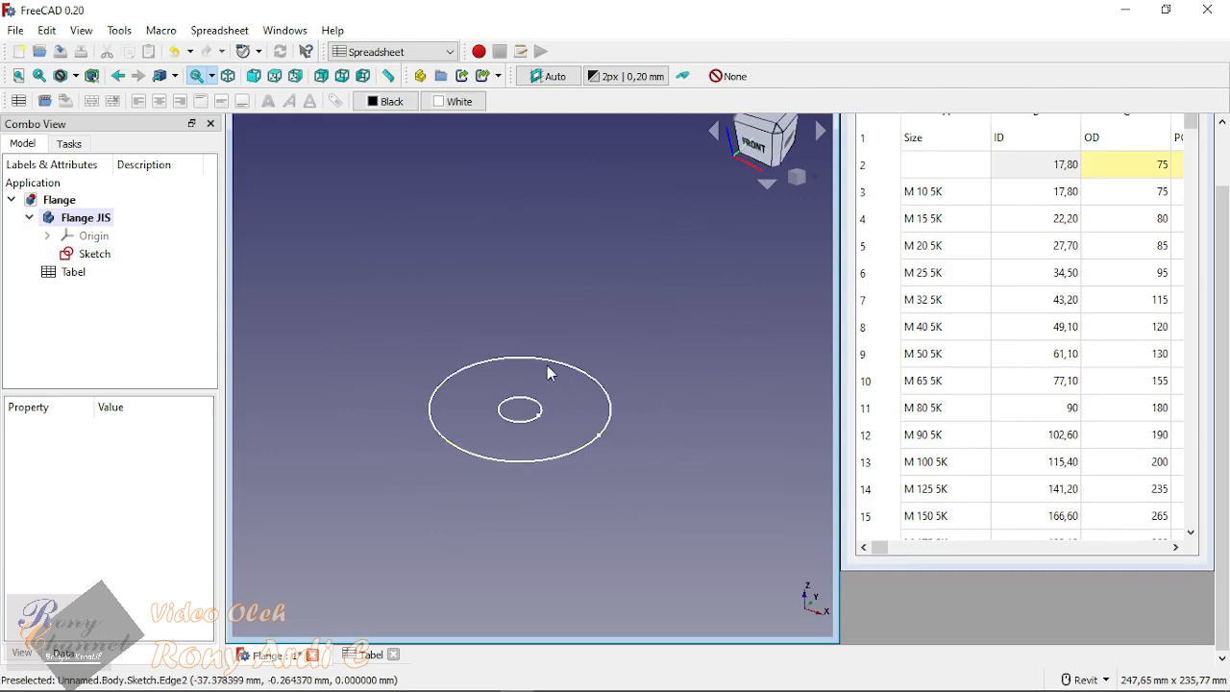
{"action": "scroll", "coordinate": [575, 394], "scroll_direction": "down", "scroll_amount": 1}
{"action": "scroll", "coordinate": [563, 400], "scroll_direction": "up", "scroll_amount": 1}
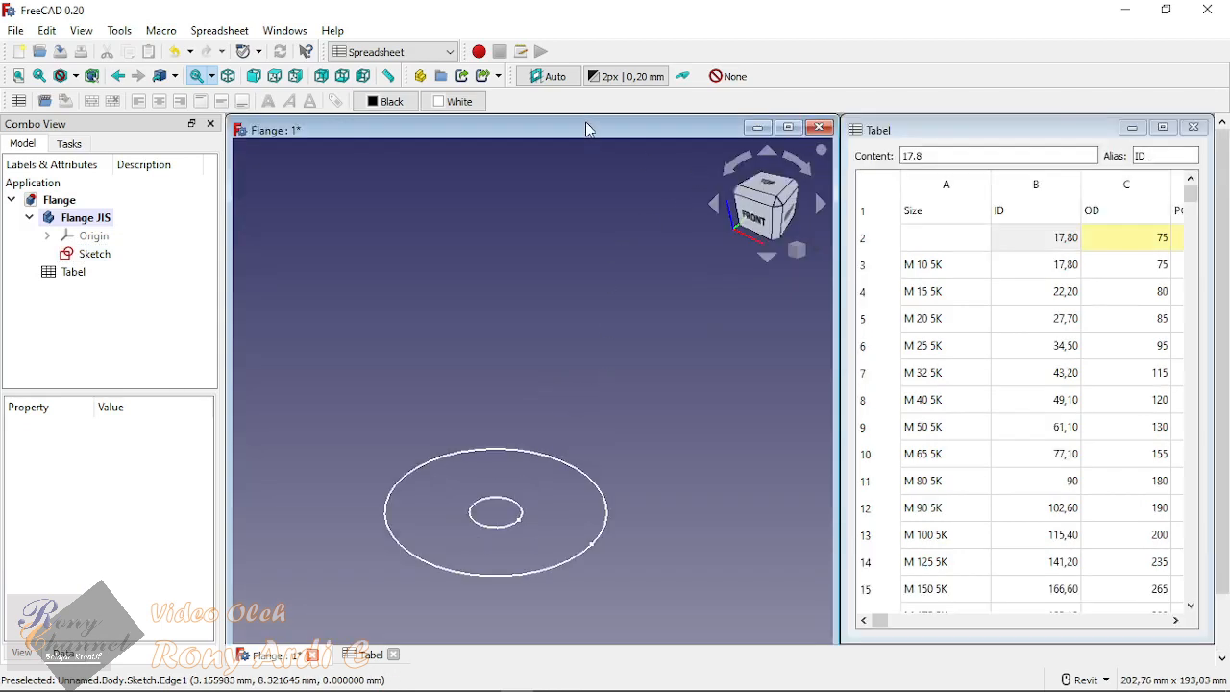
{"action": "key", "text": "v"}
{"action": "key", "text": "f"}
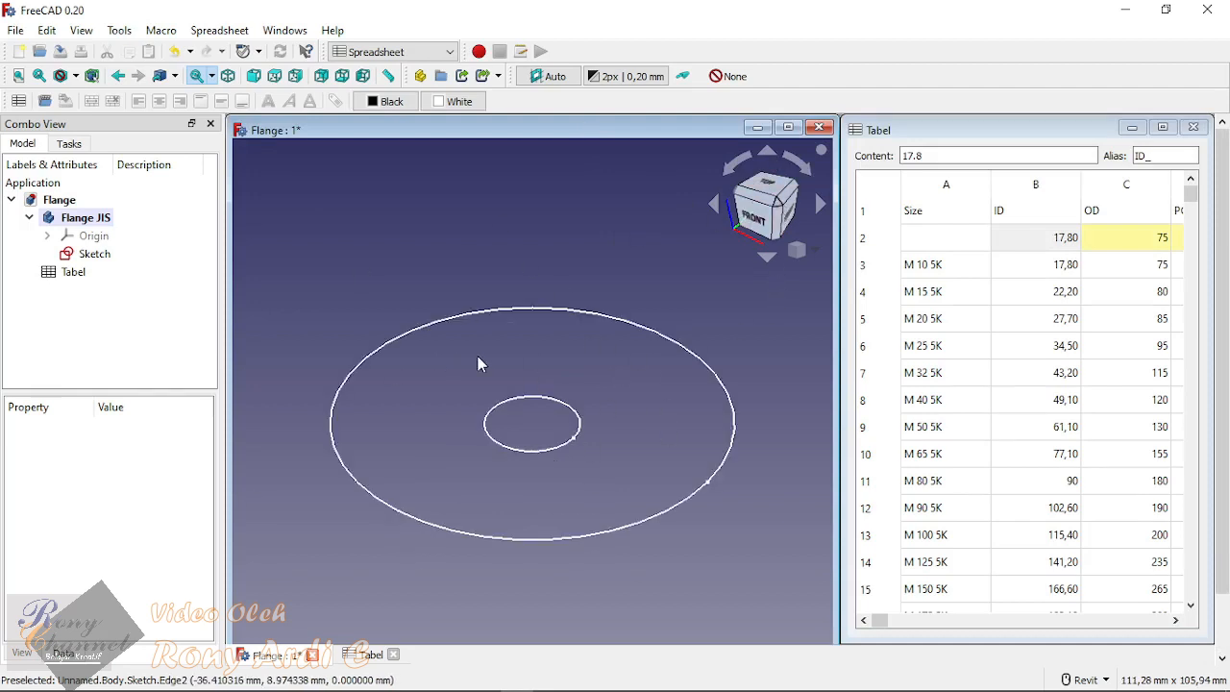
{"action": "right_click", "coordinate": [780, 209]}
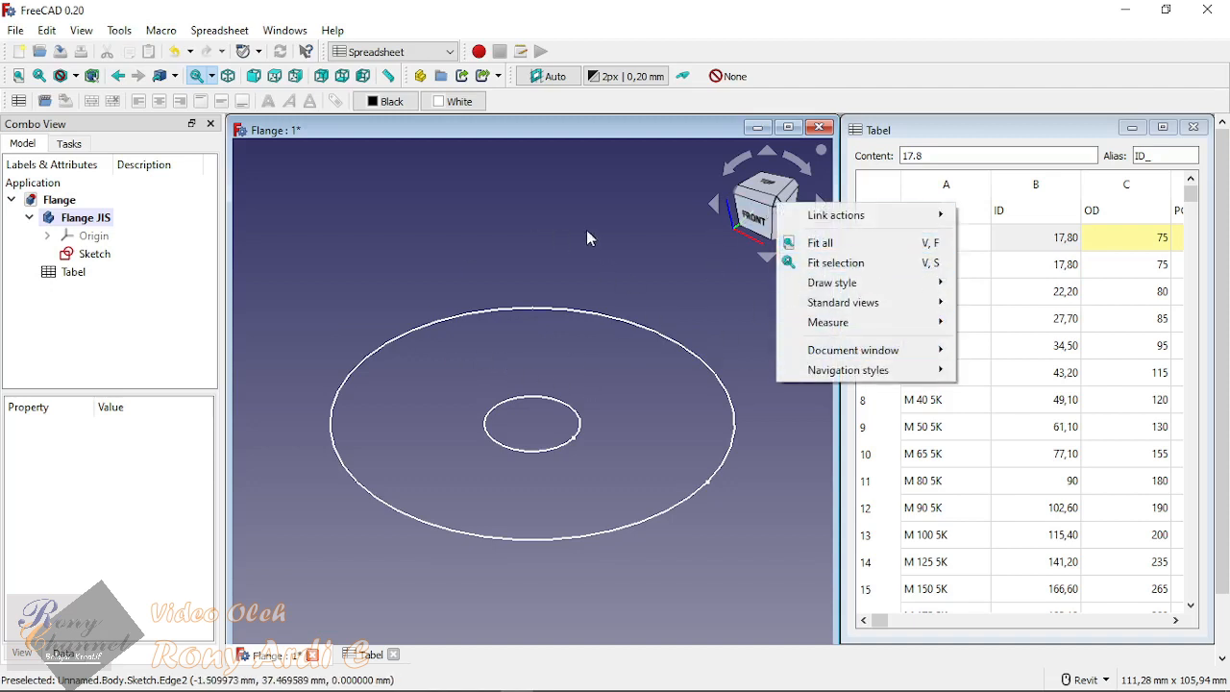
{"action": "left_click", "coordinate": [526, 252]}
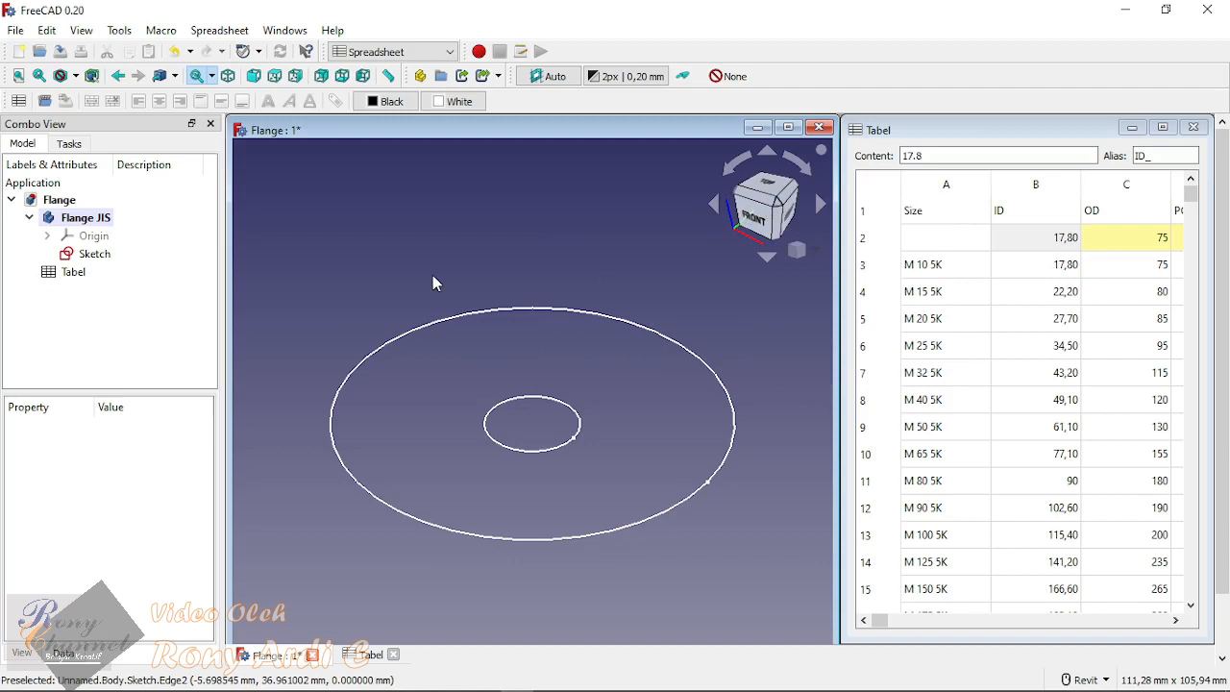
{"action": "middle_click_drag", "start_coordinate": [510, 302], "coordinate": [433, 372], "text": "ctrl"}
{"action": "middle_click_drag", "start_coordinate": [585, 431], "coordinate": [568, 549], "text": "shift"}
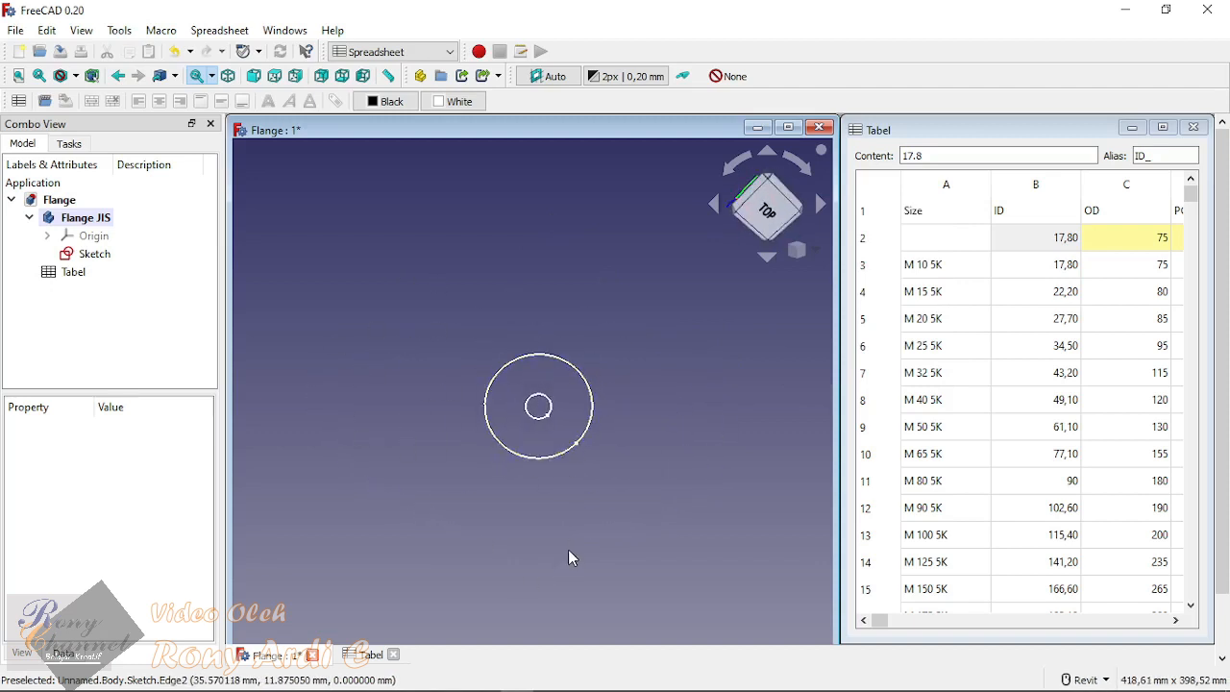
{"action": "key", "text": "0"}
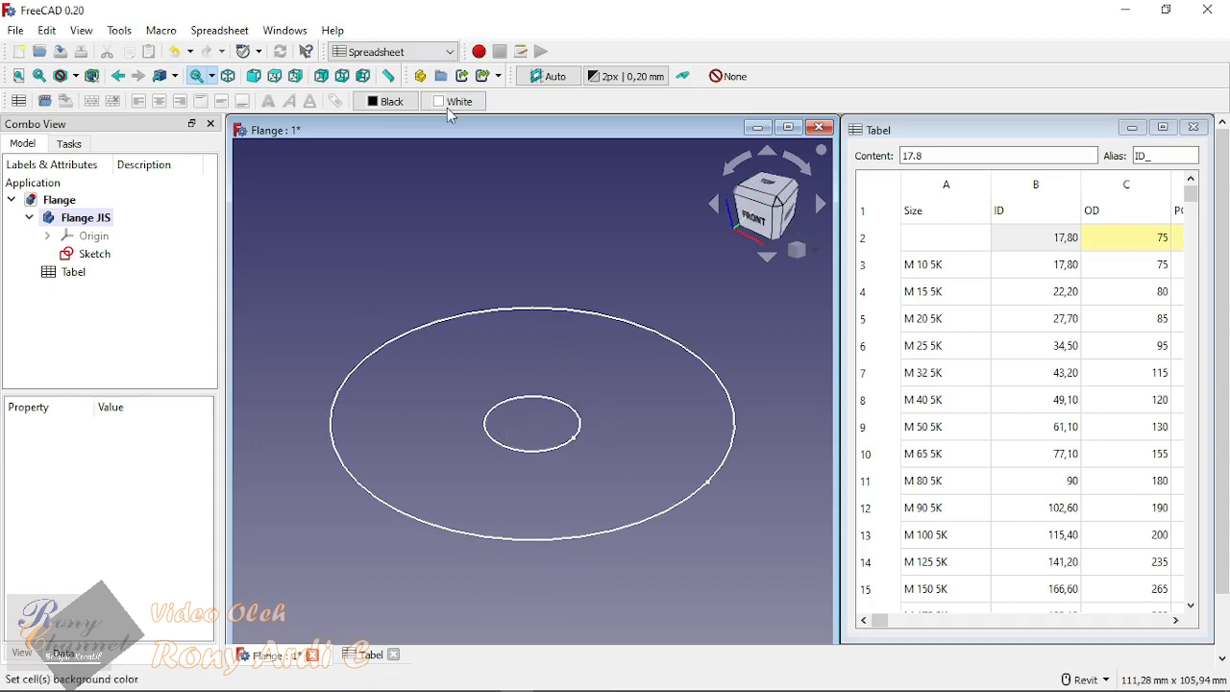
Step: Switch to the Part Design workbench and start a Pad of the flange sketch
{"action": "left_click", "coordinate": [451, 52]}
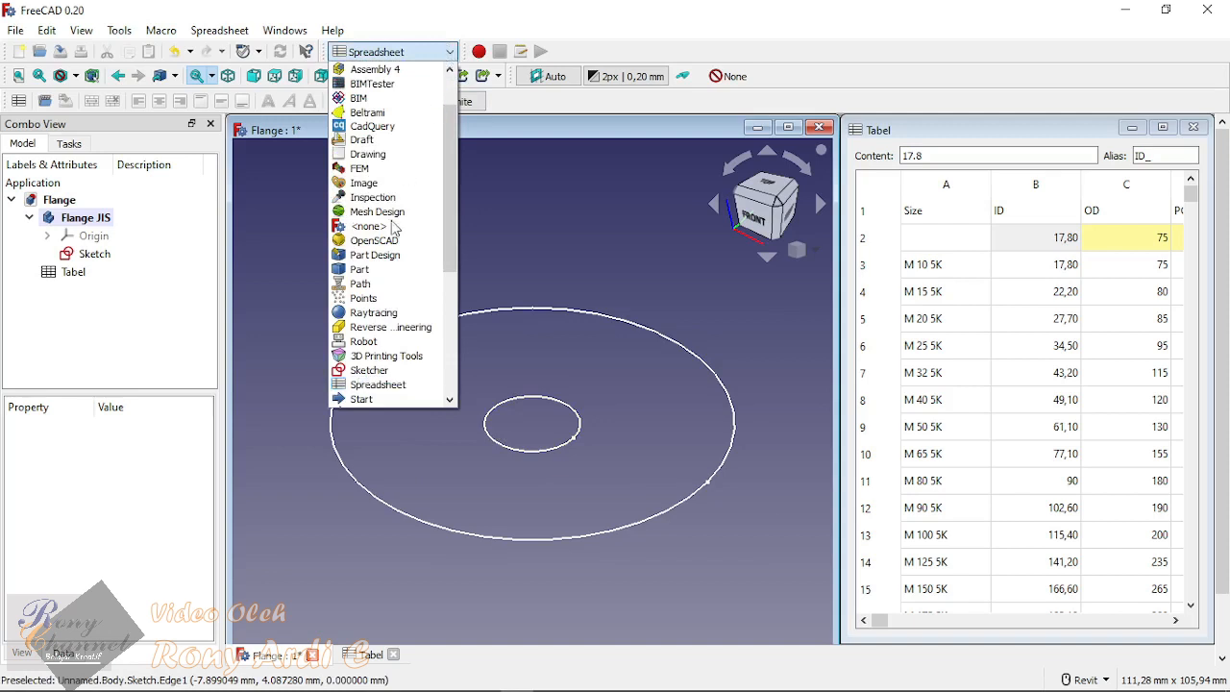
{"action": "left_click", "coordinate": [389, 254]}
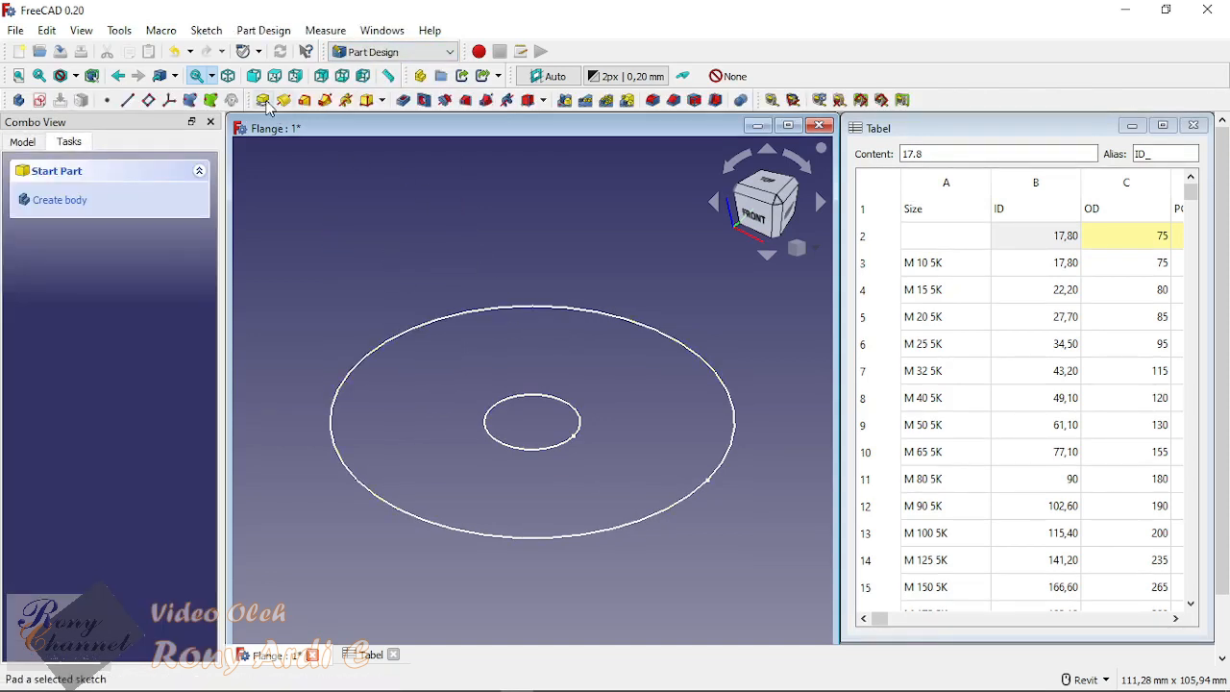
{"action": "left_click", "coordinate": [264, 102]}
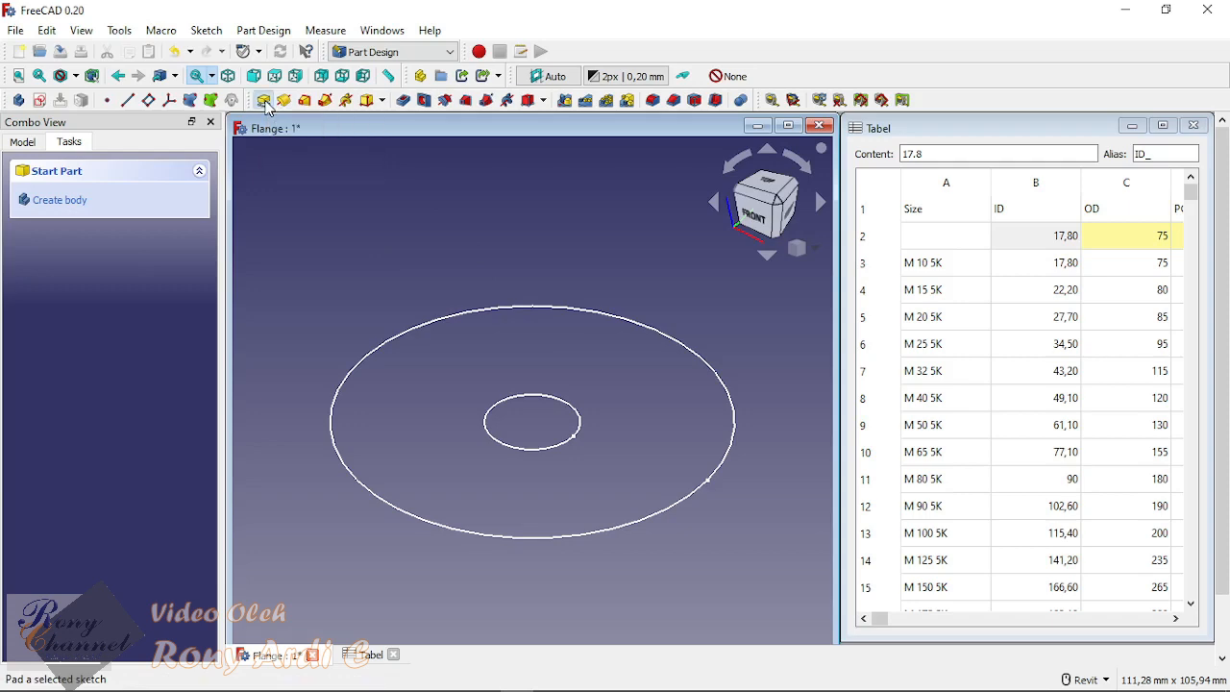
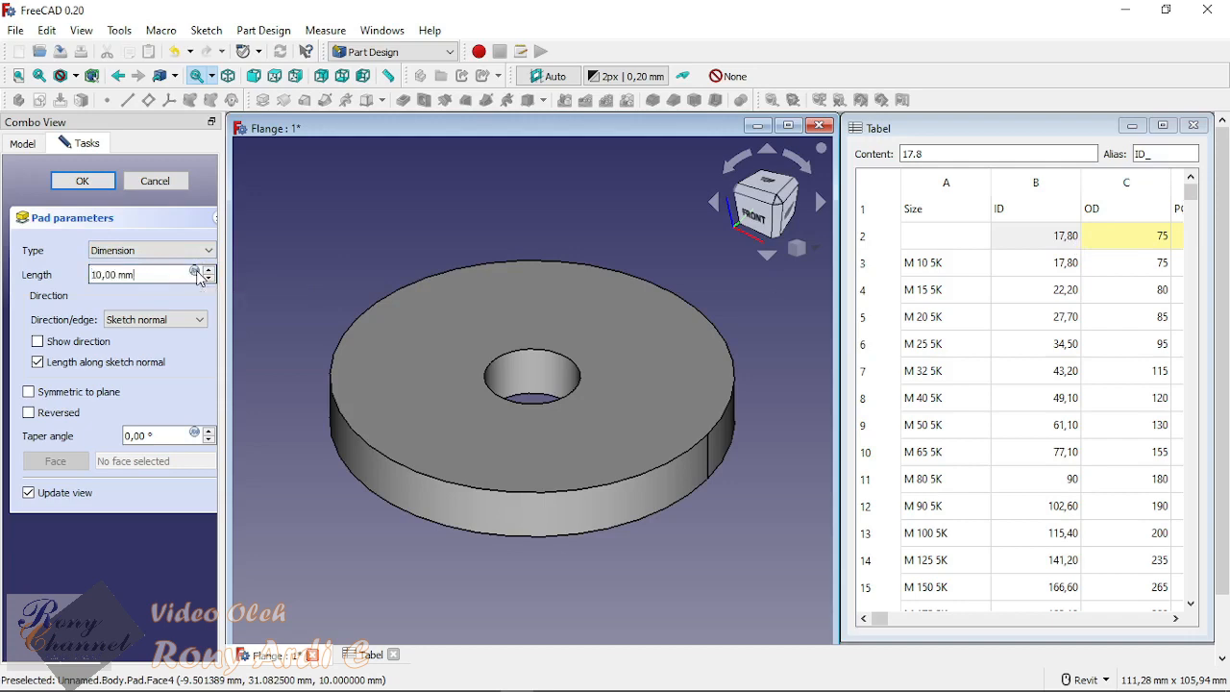
Step: Link the pad length to the spreadsheet with the formula <<Tabel>>.tebal and finish the pad
{"action": "left_click", "coordinate": [195, 273]}
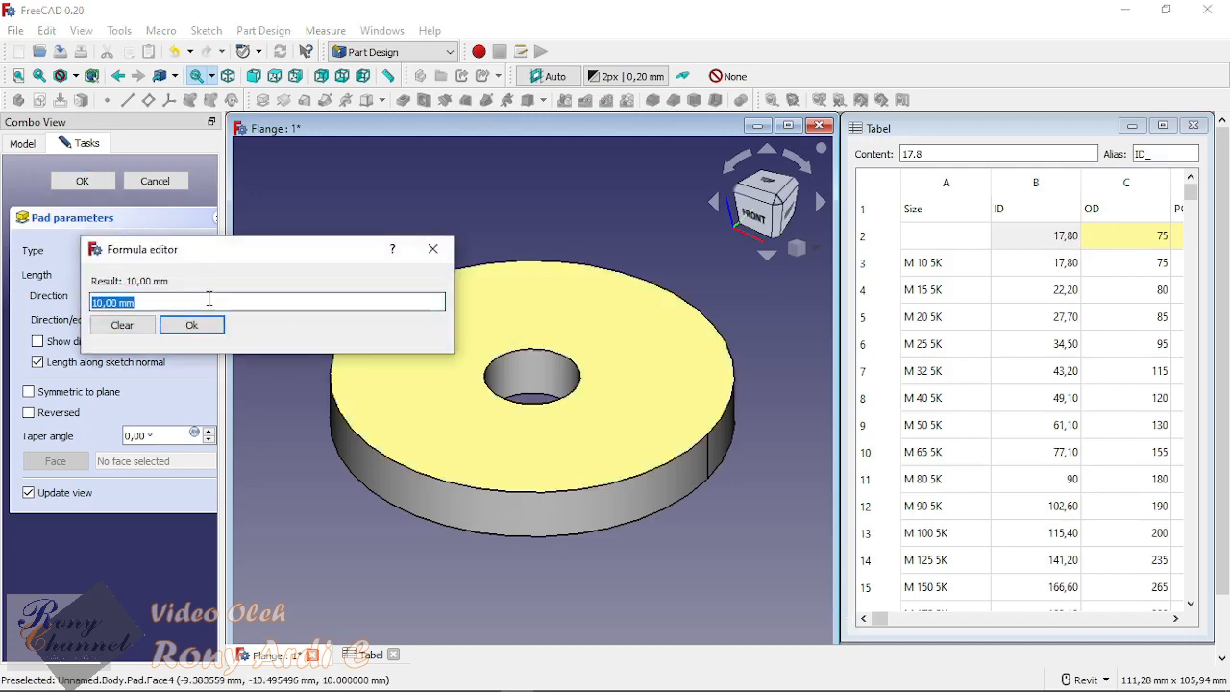
{"action": "type", "text": "ta"}
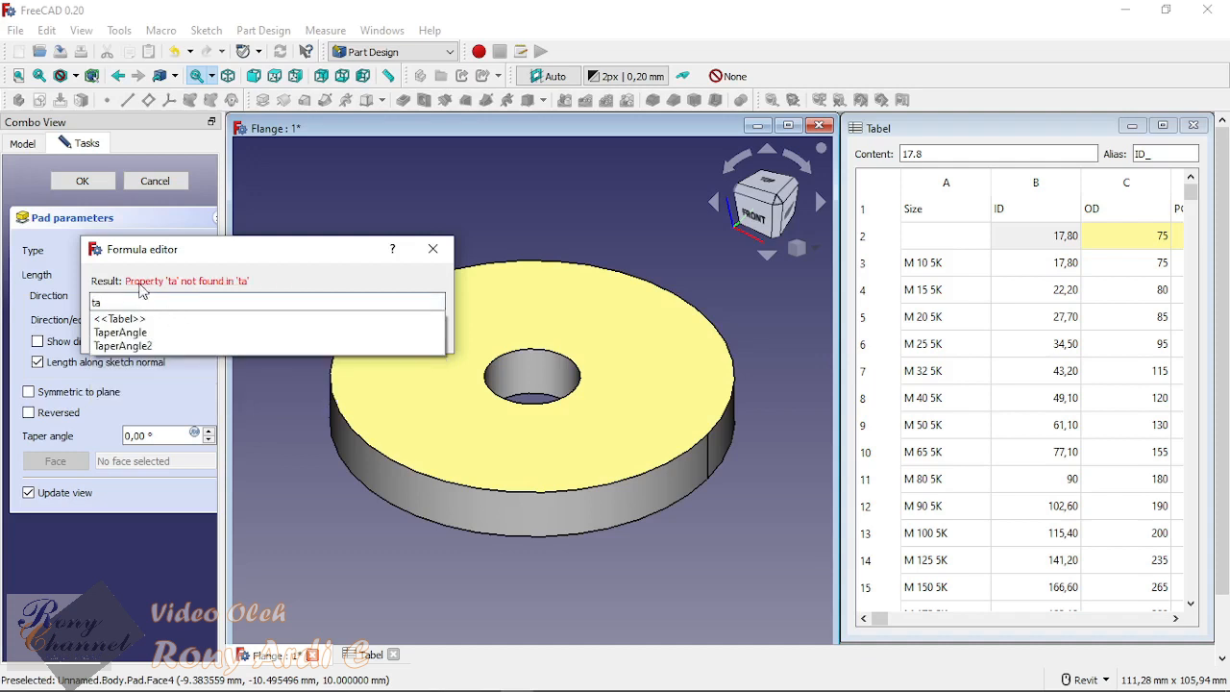
{"action": "left_click", "coordinate": [119, 319]}
{"action": "type", "text": "."}
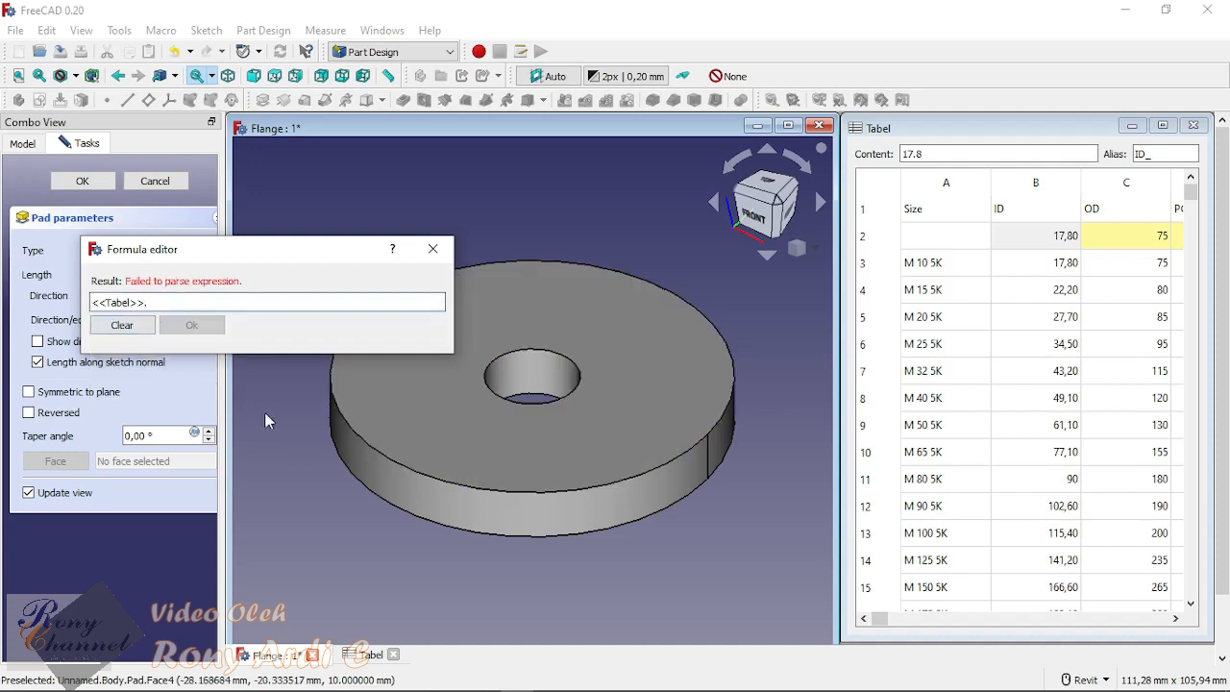
{"action": "type", "text": "te"}
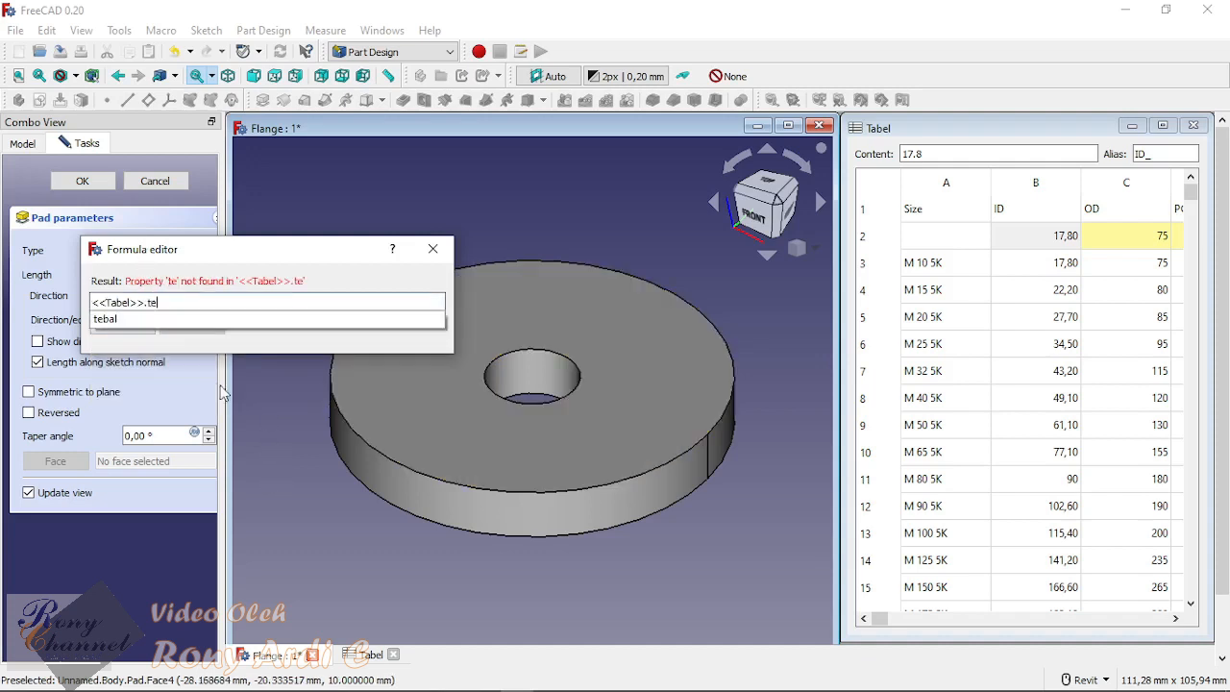
{"action": "left_click", "coordinate": [120, 330]}
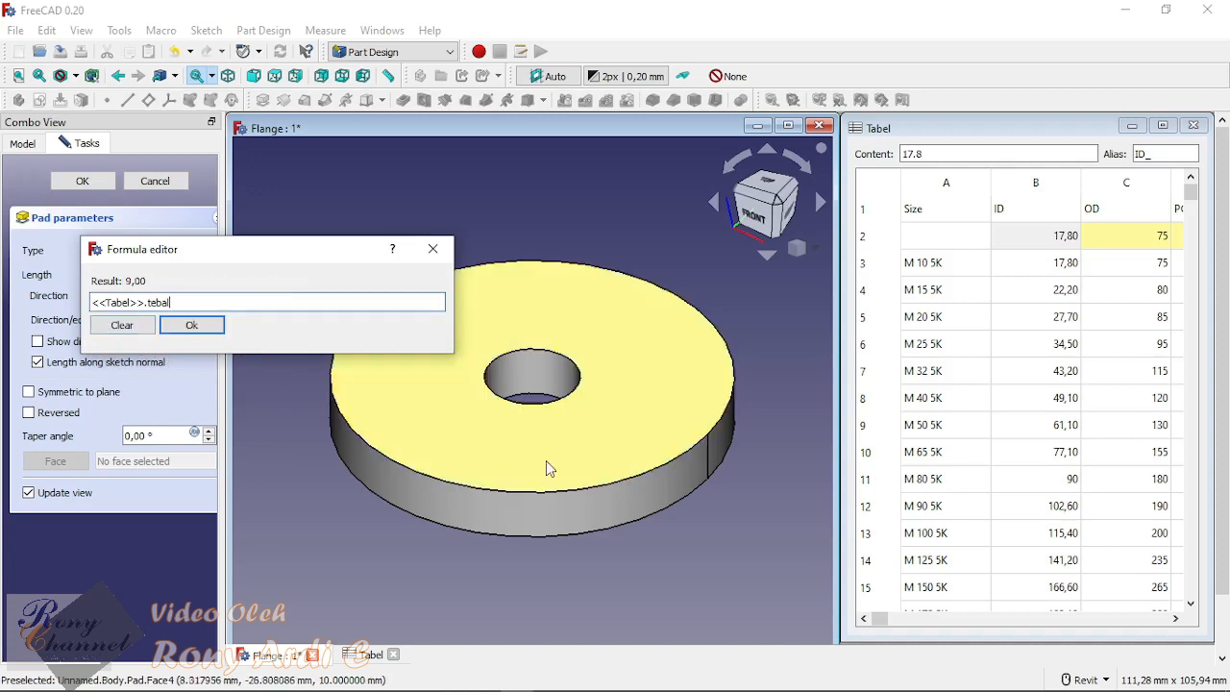
{"action": "left_click", "coordinate": [187, 325]}
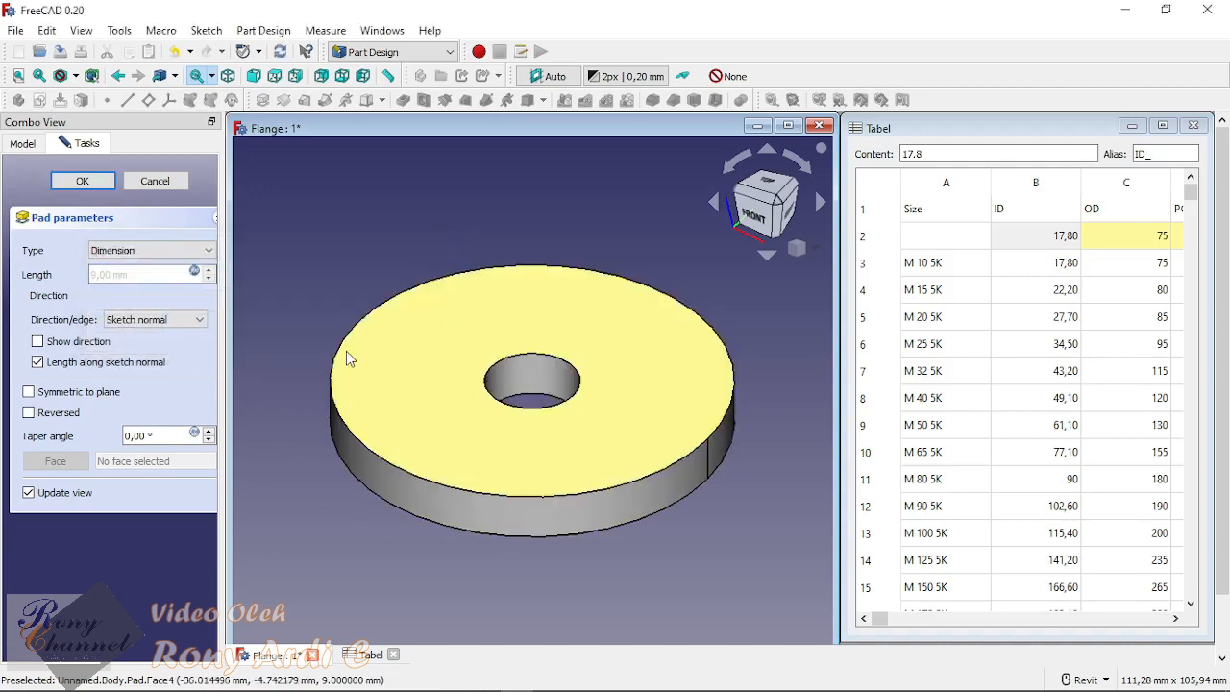
{"action": "left_click", "coordinate": [83, 180]}
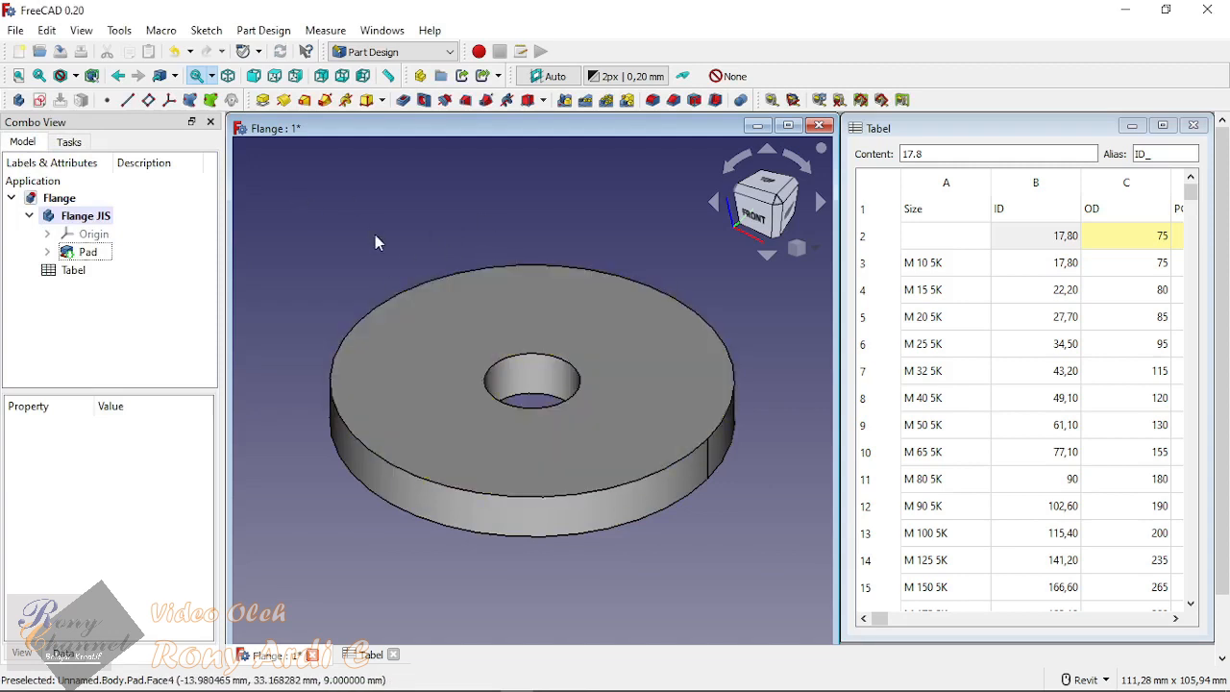
Step: Show the Origin planes and axes of the Flange JIS body around the padded disc
{"action": "left_click", "coordinate": [63, 234]}
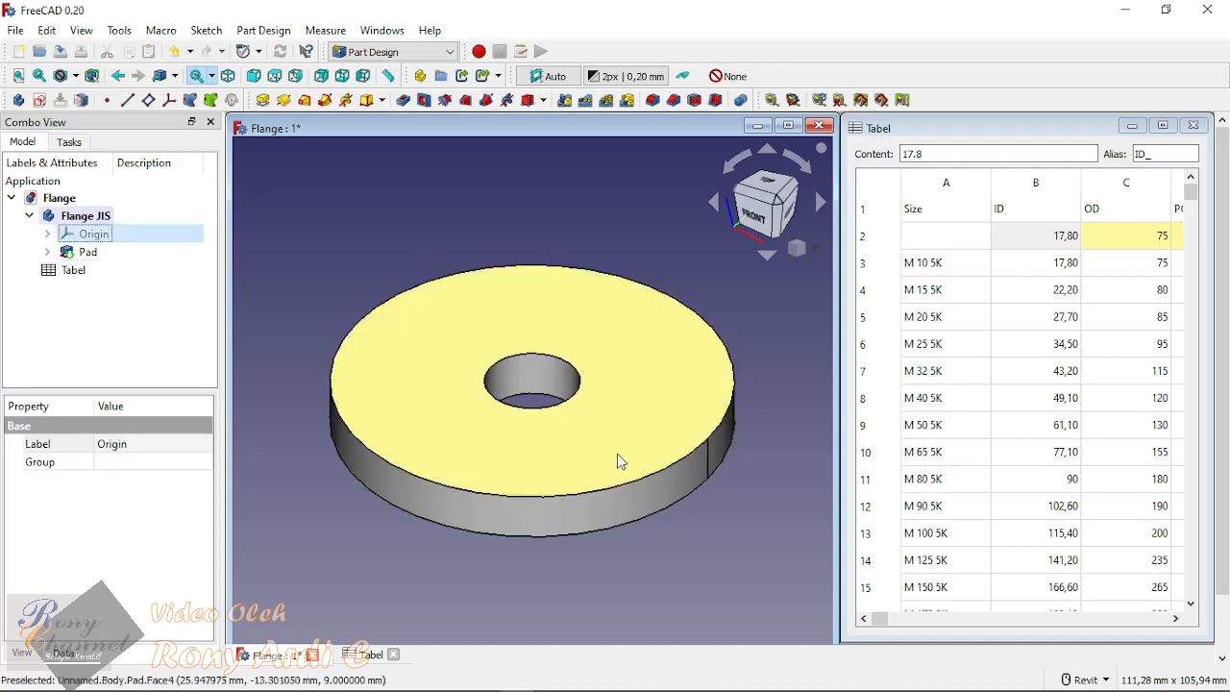
{"action": "scroll", "coordinate": [615, 485], "scroll_direction": "down", "scroll_amount": 2}
{"action": "middle_click_drag", "start_coordinate": [592, 528], "coordinate": [615, 377], "text": "shift"}
{"action": "scroll", "coordinate": [613, 377], "scroll_direction": "down", "scroll_amount": 2}
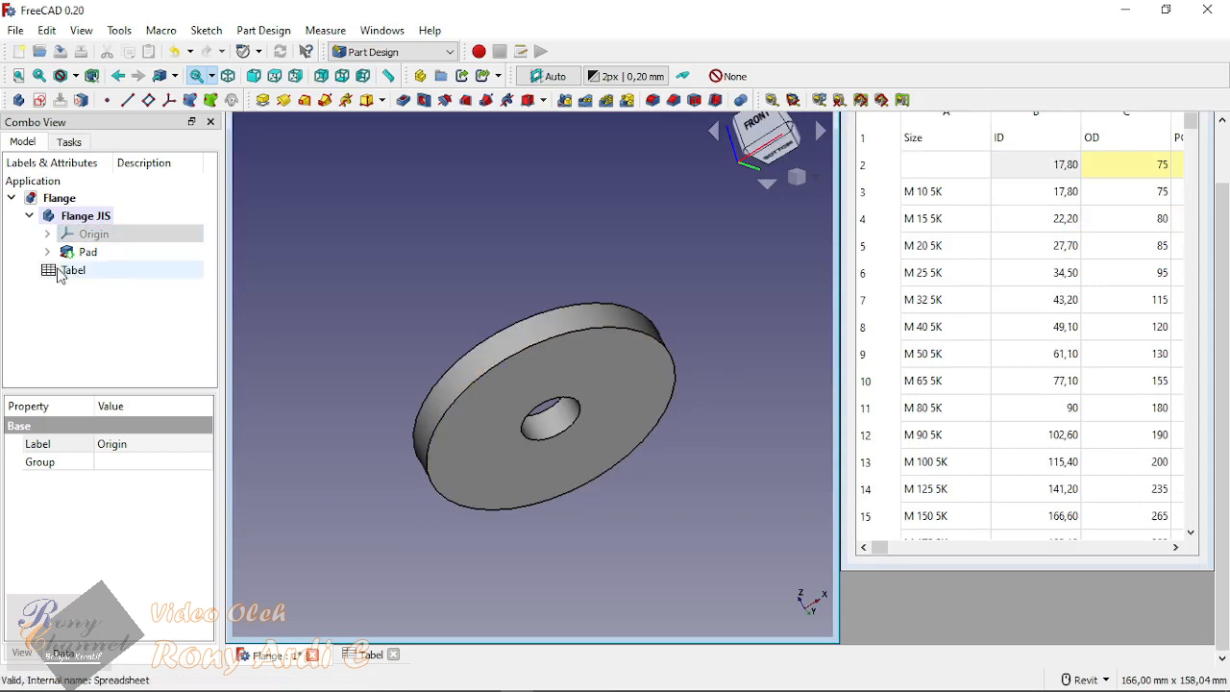
{"action": "middle_click_drag", "start_coordinate": [467, 303], "coordinate": [616, 388], "text": "shift"}
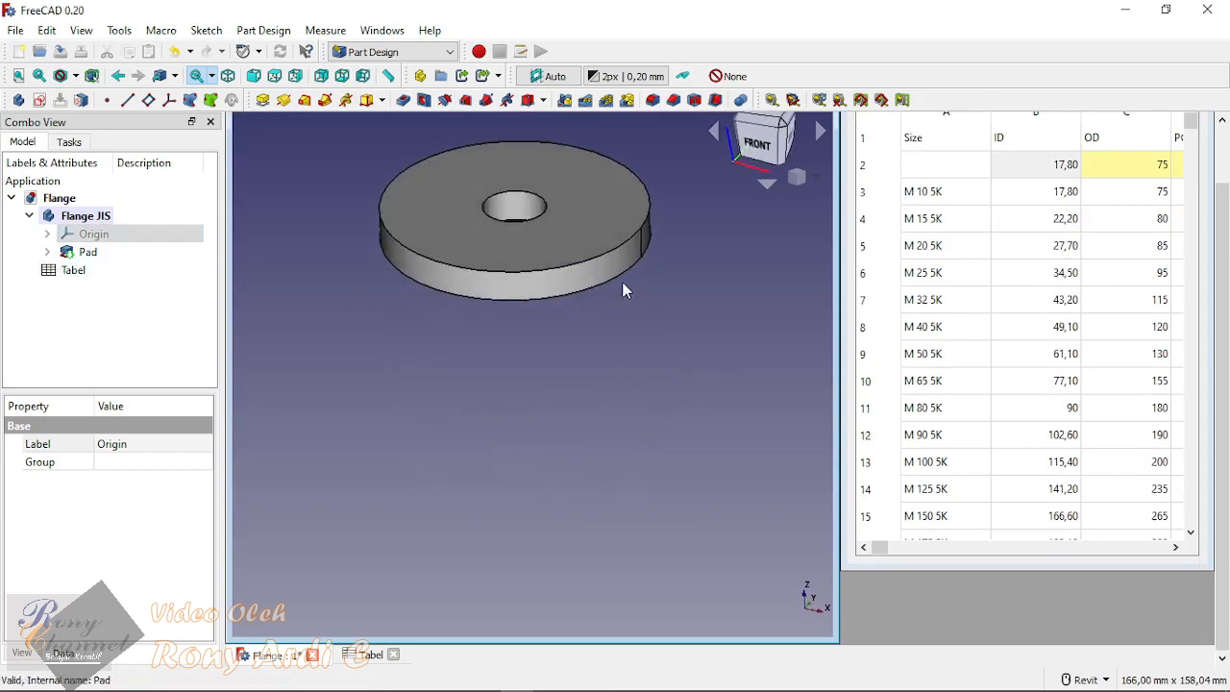
{"action": "middle_click_drag", "start_coordinate": [623, 285], "coordinate": [627, 430]}
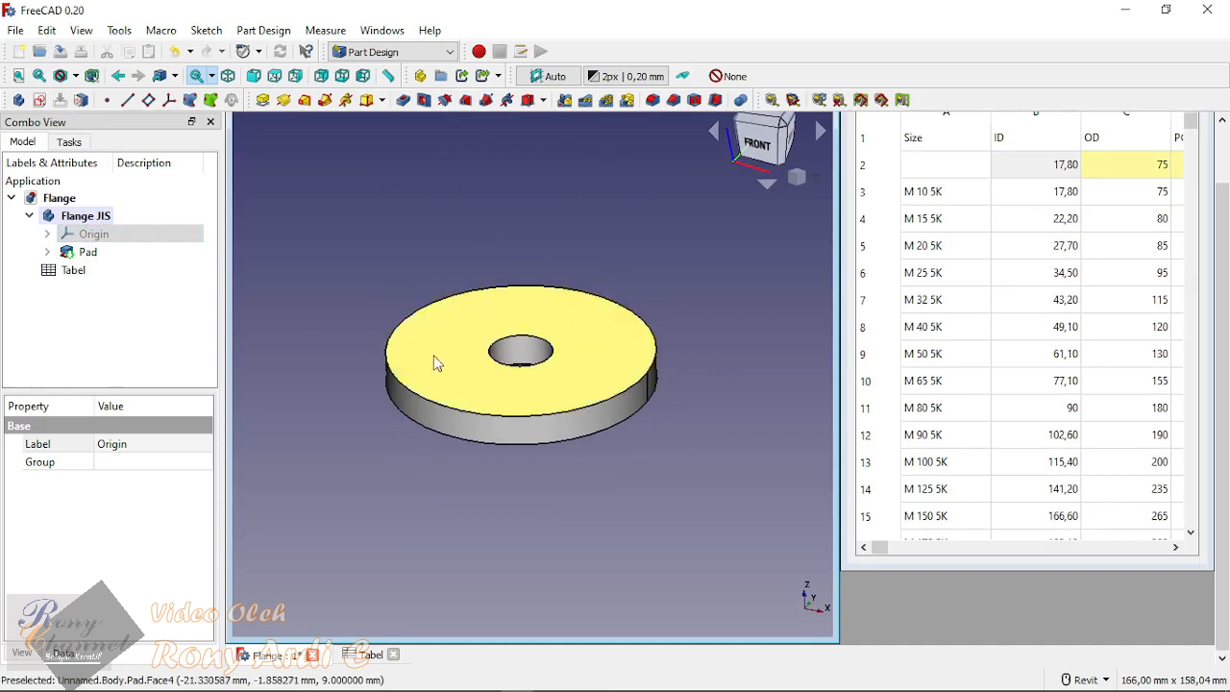
{"action": "left_click", "coordinate": [606, 207]}
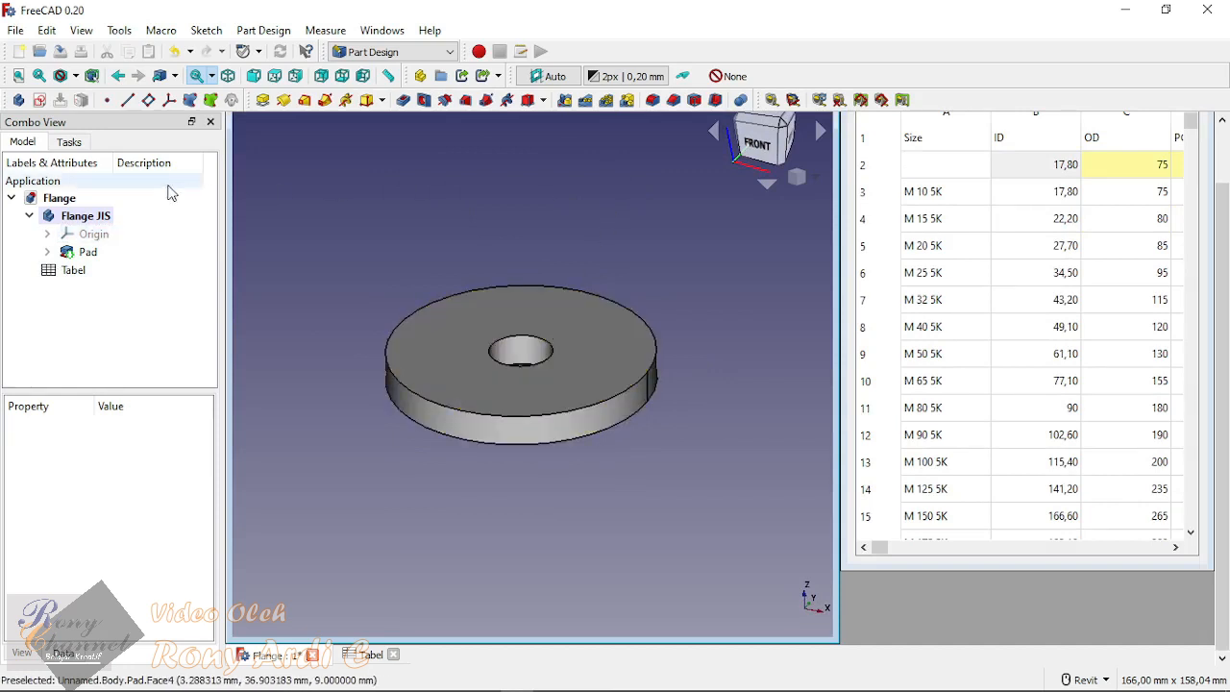
{"action": "left_click", "coordinate": [93, 233]}
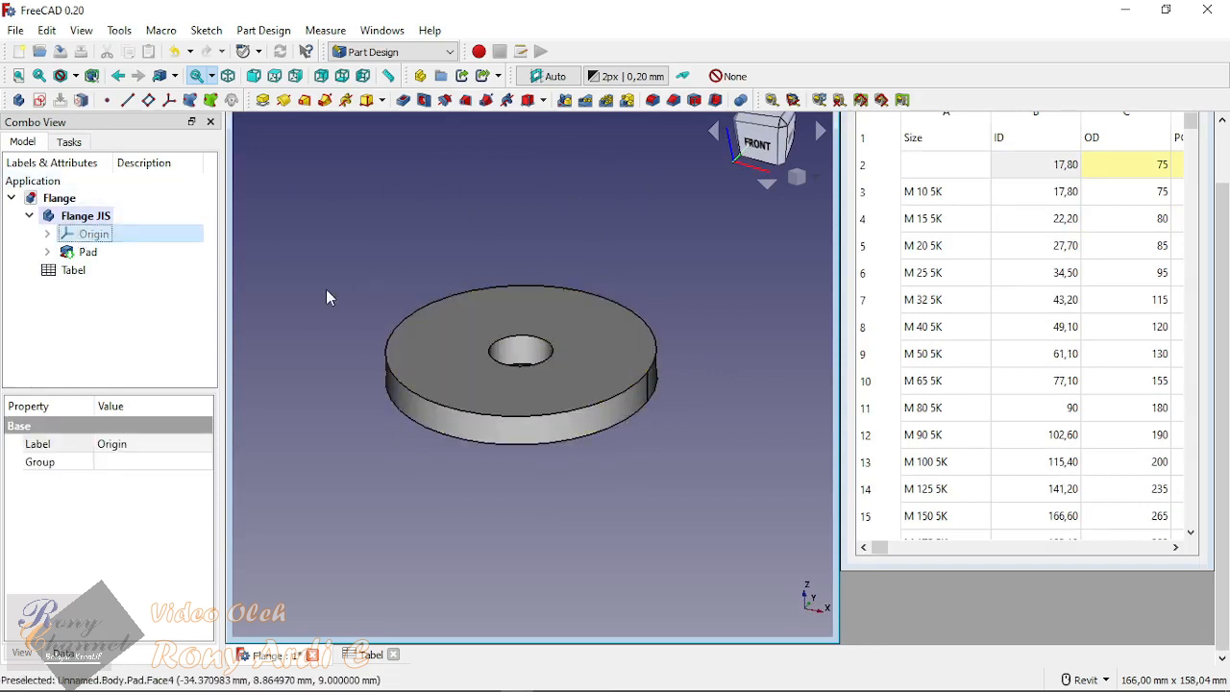
{"action": "middle_click_drag", "start_coordinate": [670, 256], "coordinate": [663, 294]}
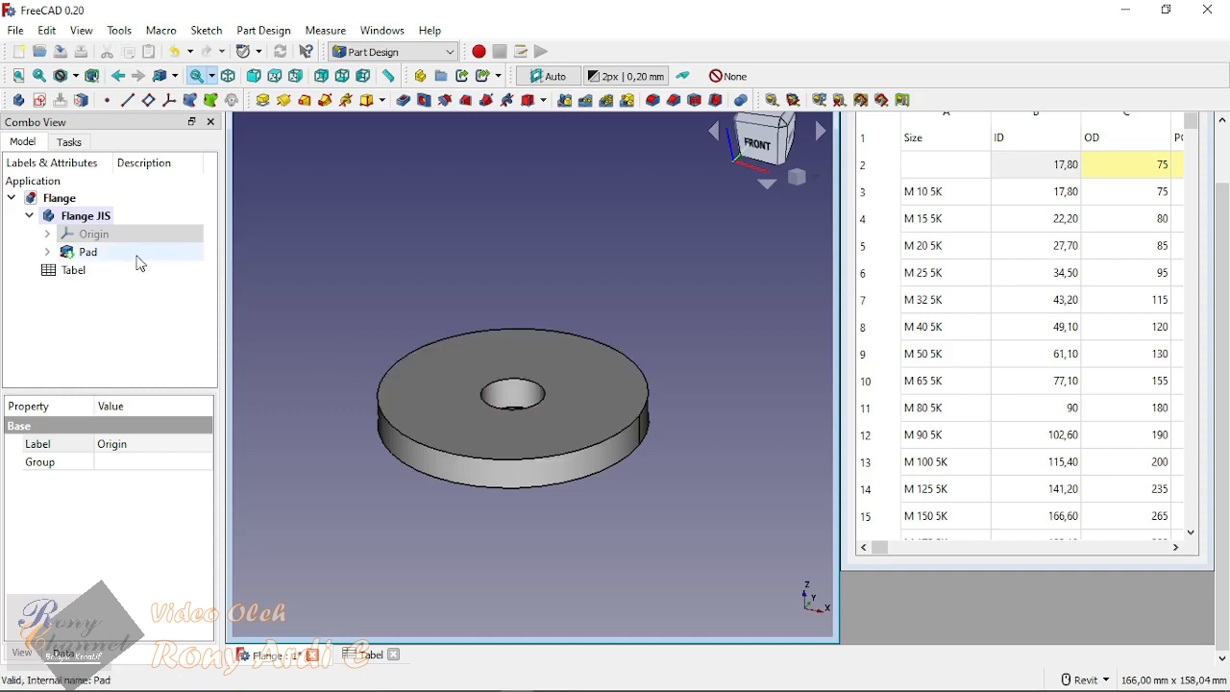
{"action": "left_click", "coordinate": [86, 235]}
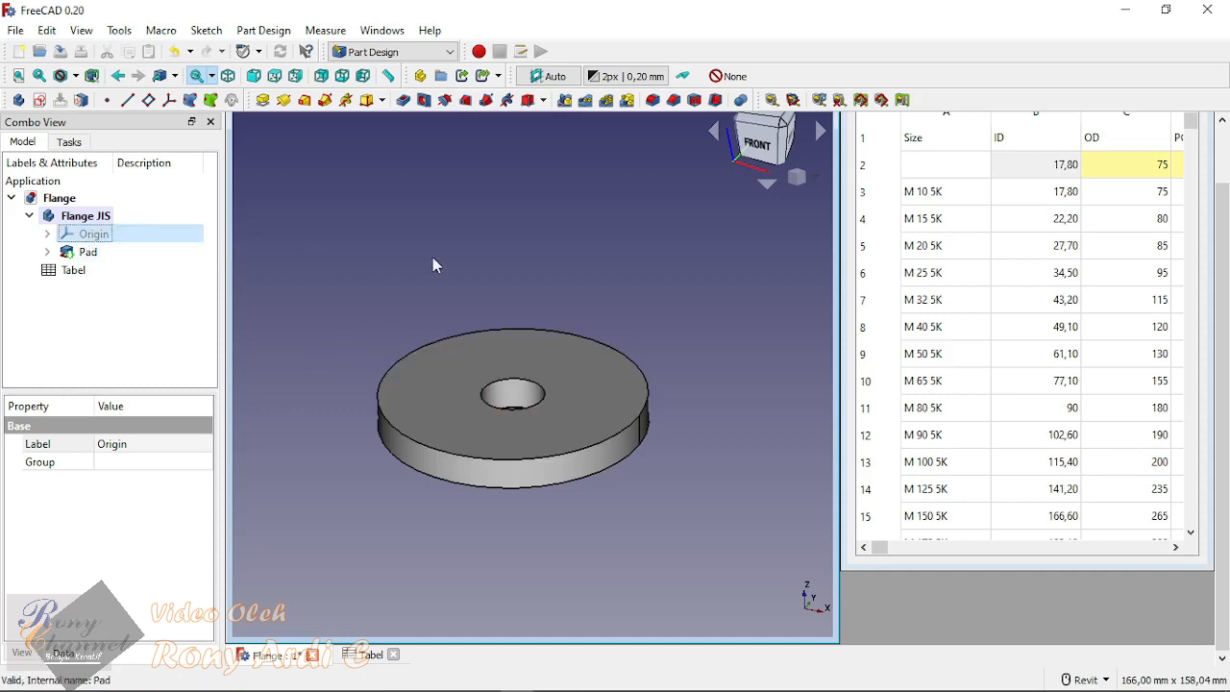
{"action": "key", "text": "space"}
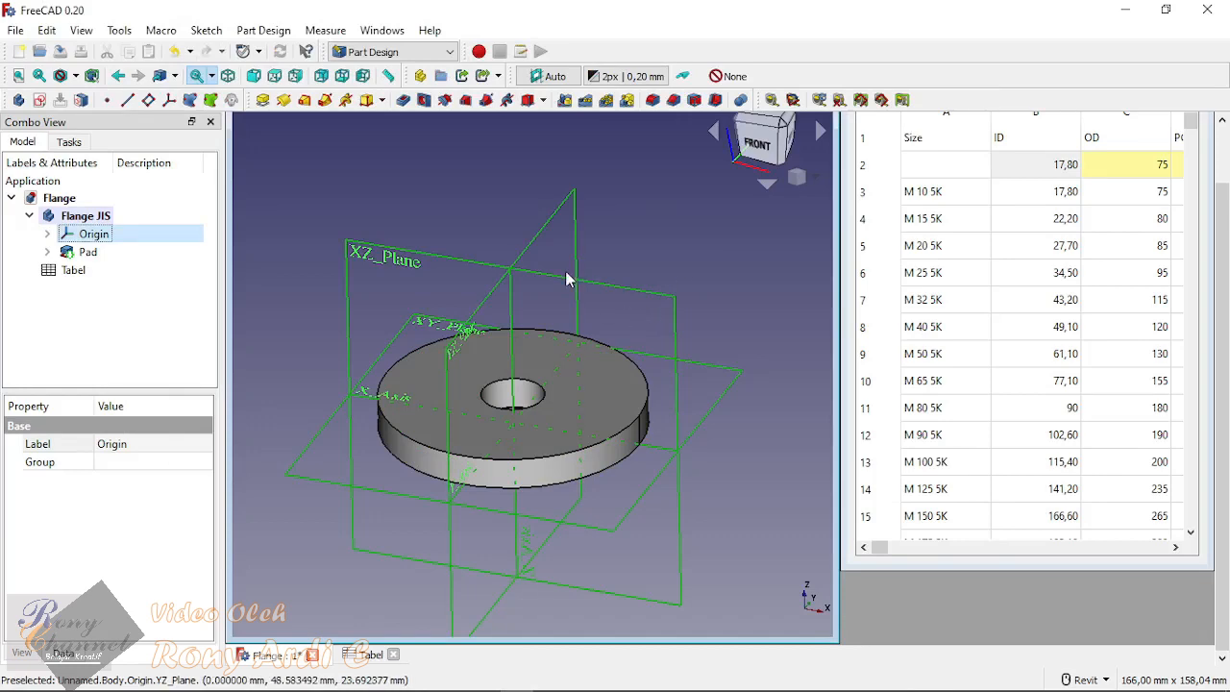
Step: Start a new sketch on the XY_Plane of the Flange JIS body
{"action": "scroll", "coordinate": [560, 303], "scroll_direction": "down", "scroll_amount": 2}
{"action": "scroll", "coordinate": [533, 290], "scroll_direction": "up", "scroll_amount": 1}
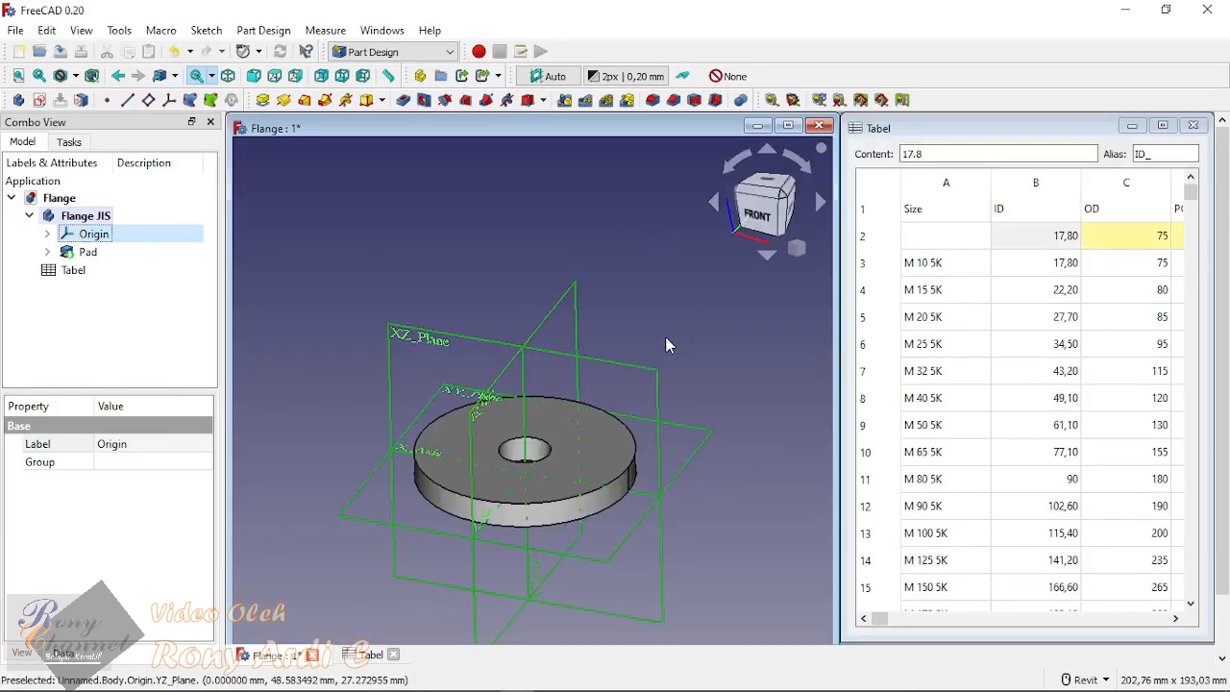
{"action": "scroll", "coordinate": [650, 339], "scroll_direction": "down", "scroll_amount": 1}
{"action": "scroll", "coordinate": [576, 303], "scroll_direction": "up", "scroll_amount": 2}
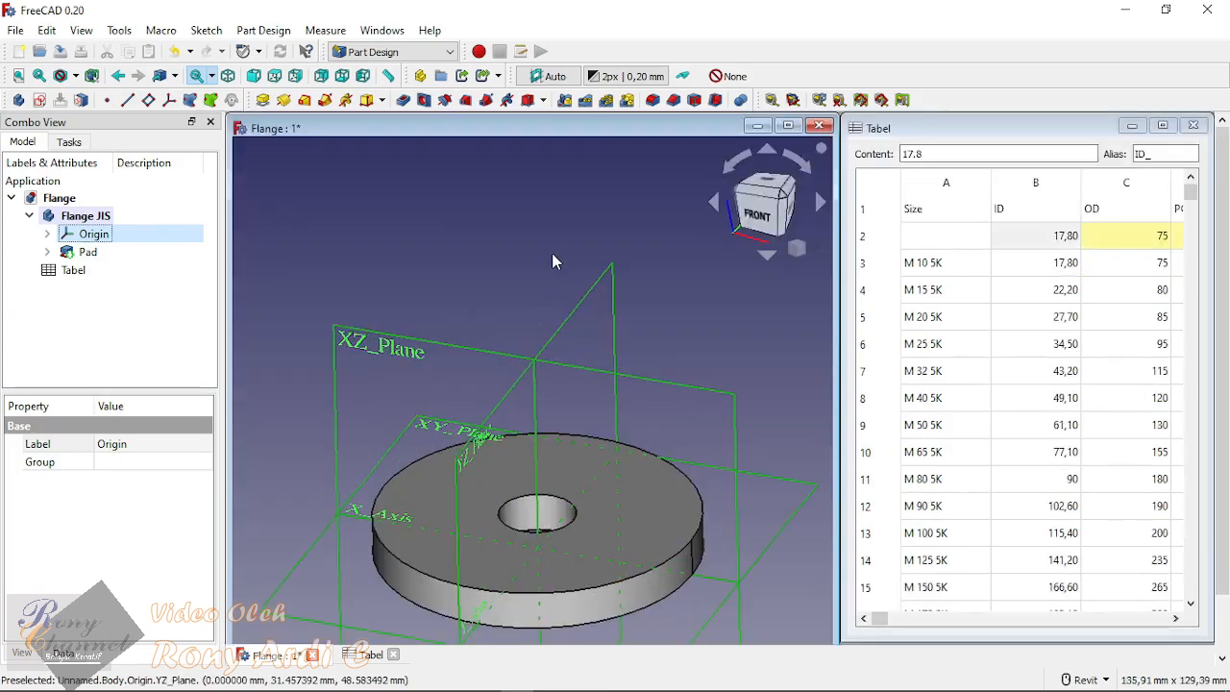
{"action": "scroll", "coordinate": [551, 250], "scroll_direction": "down", "scroll_amount": 1}
{"action": "middle_click_drag", "start_coordinate": [551, 246], "coordinate": [477, 401], "text": "shift"}
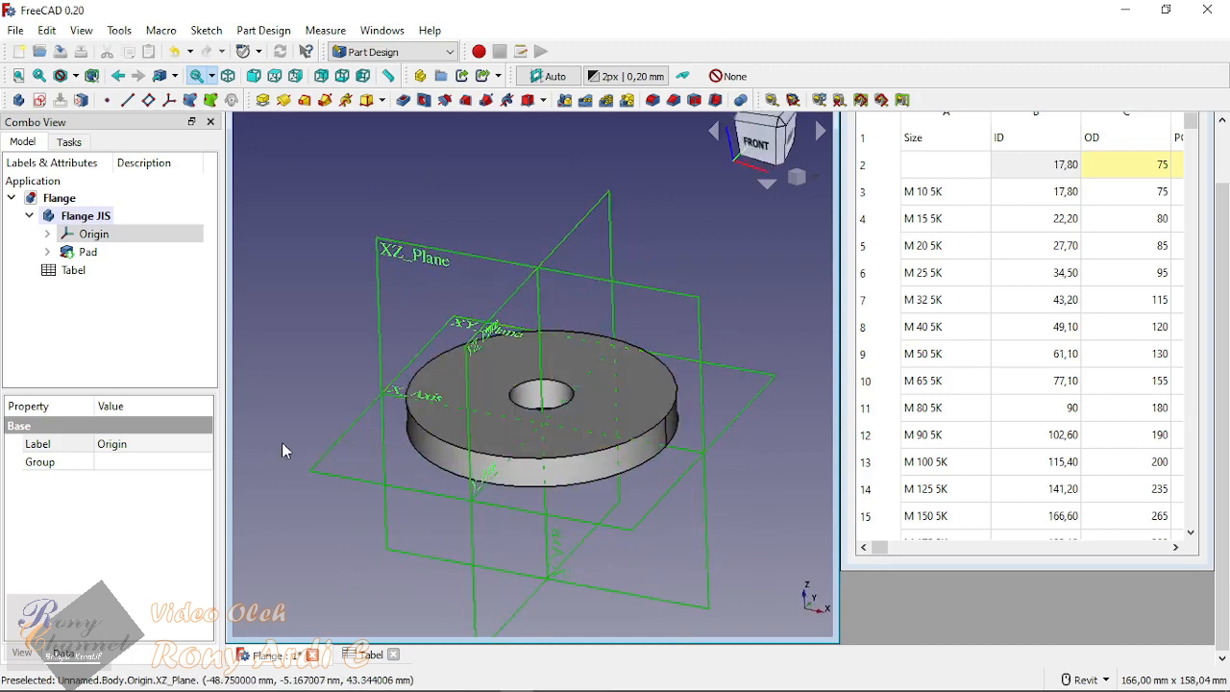
{"action": "left_click", "coordinate": [342, 442]}
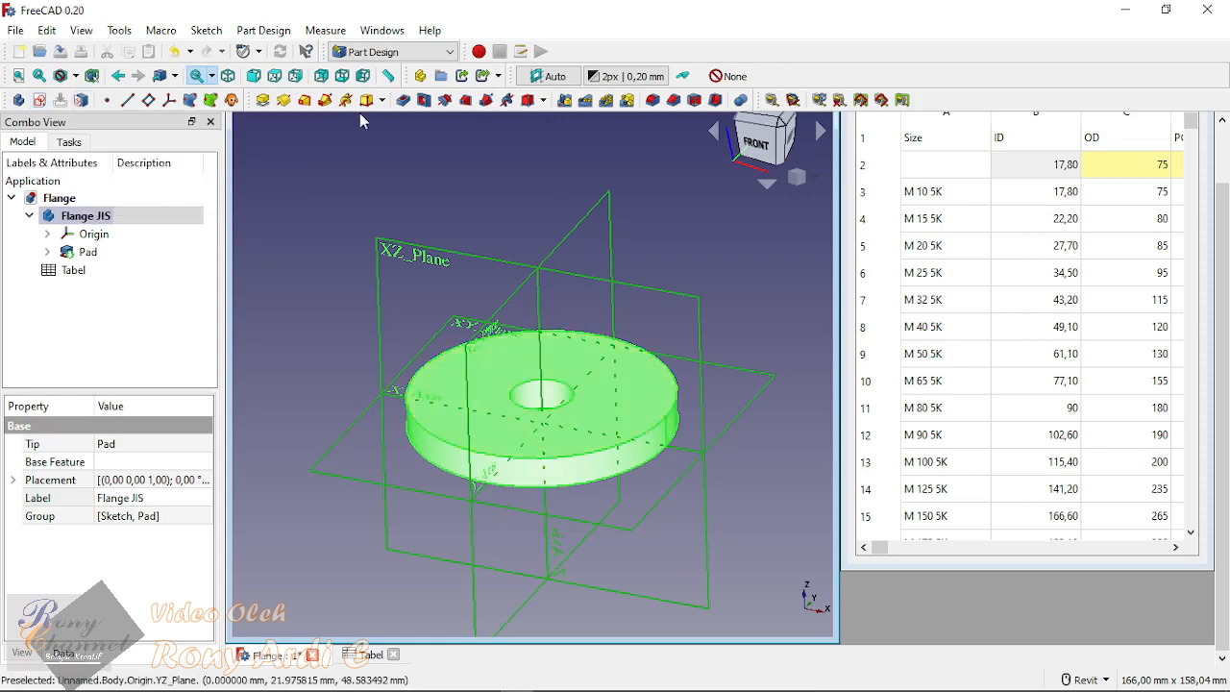
{"action": "left_click", "coordinate": [442, 371]}
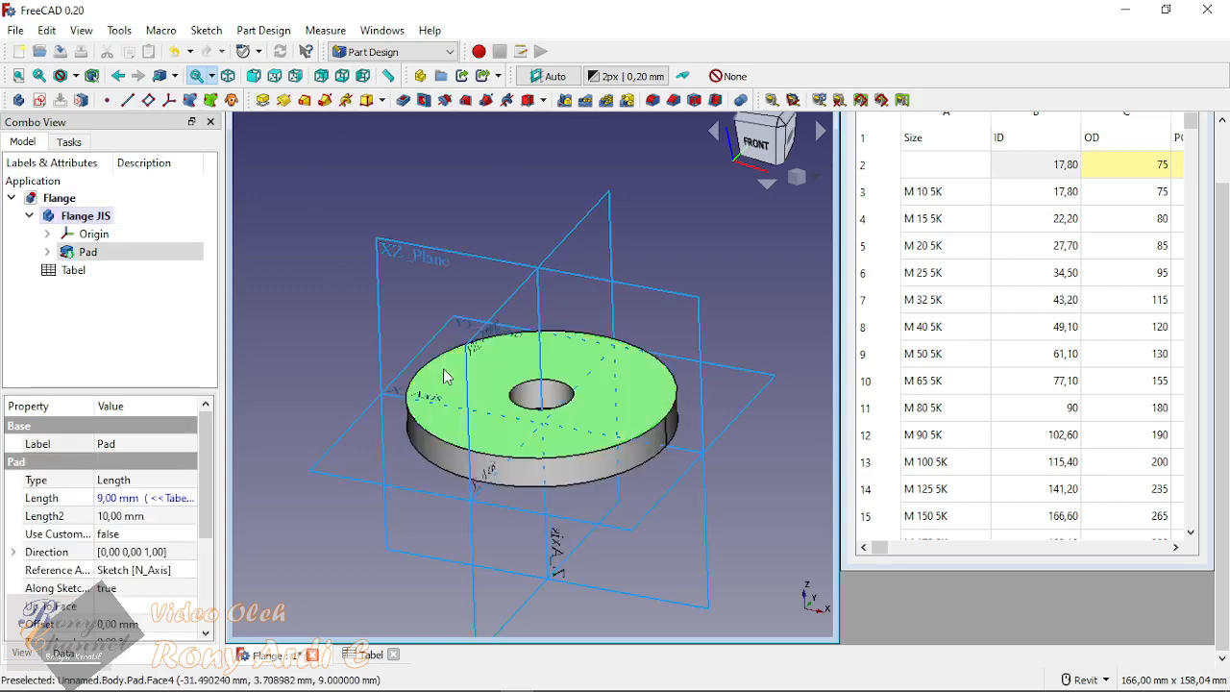
{"action": "left_click", "coordinate": [357, 170]}
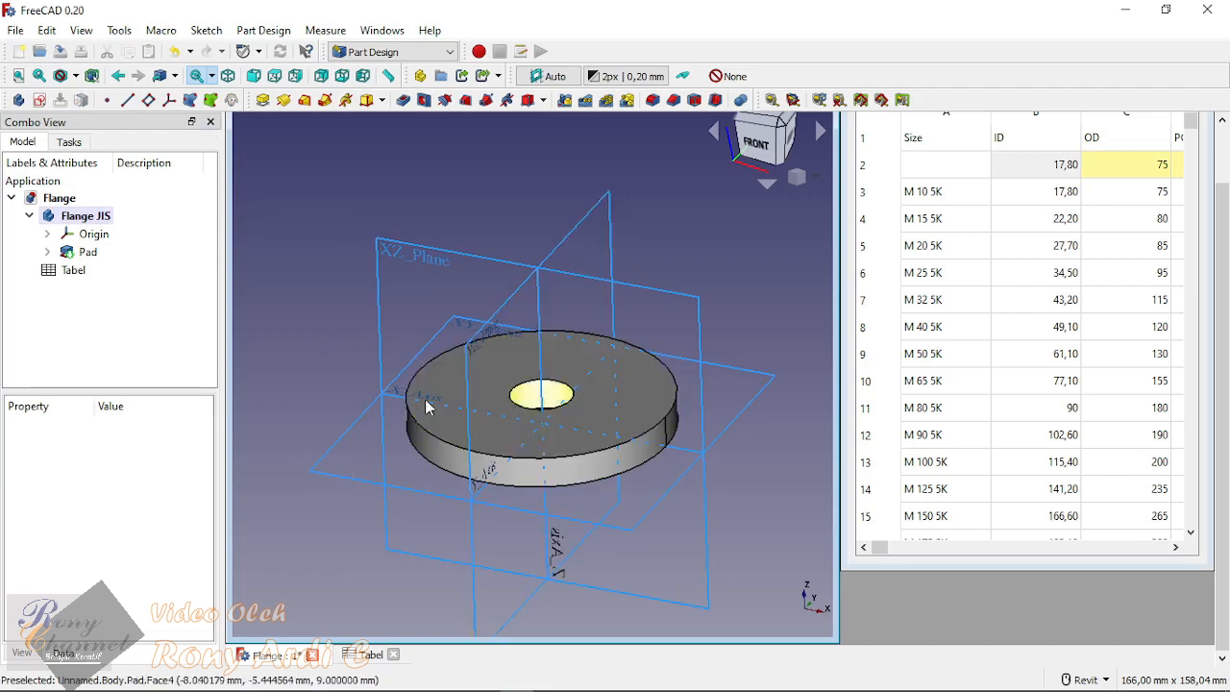
{"action": "left_click", "coordinate": [352, 429]}
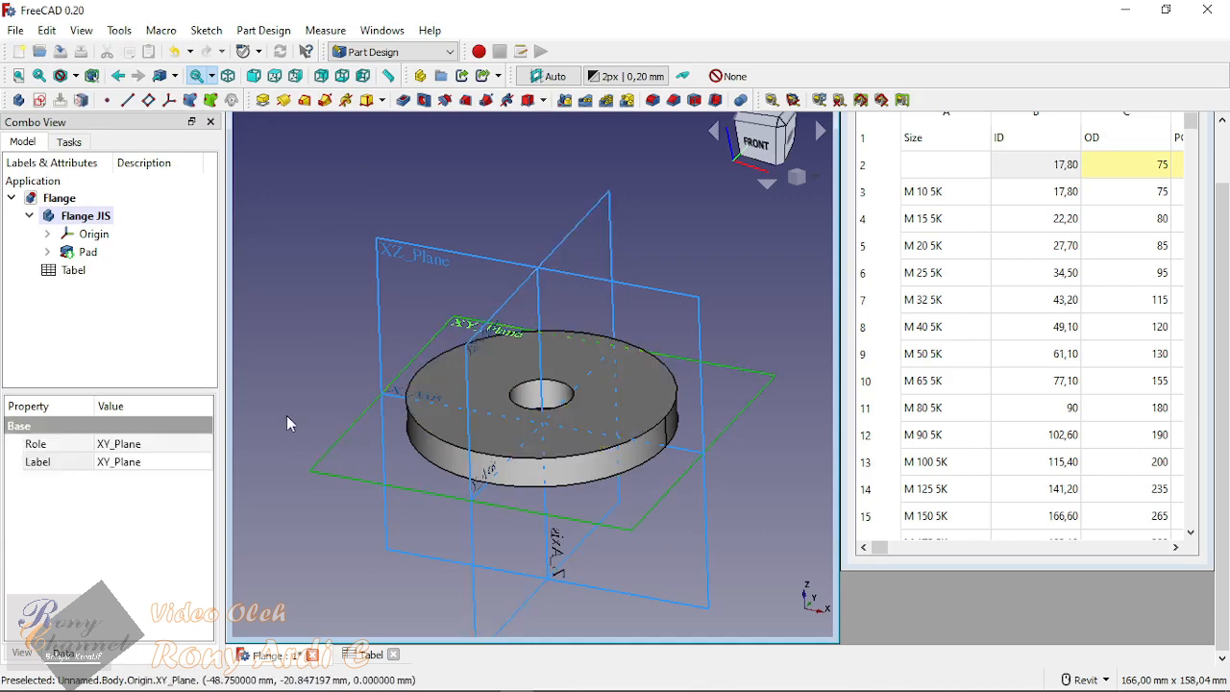
{"action": "left_click", "coordinate": [37, 102]}
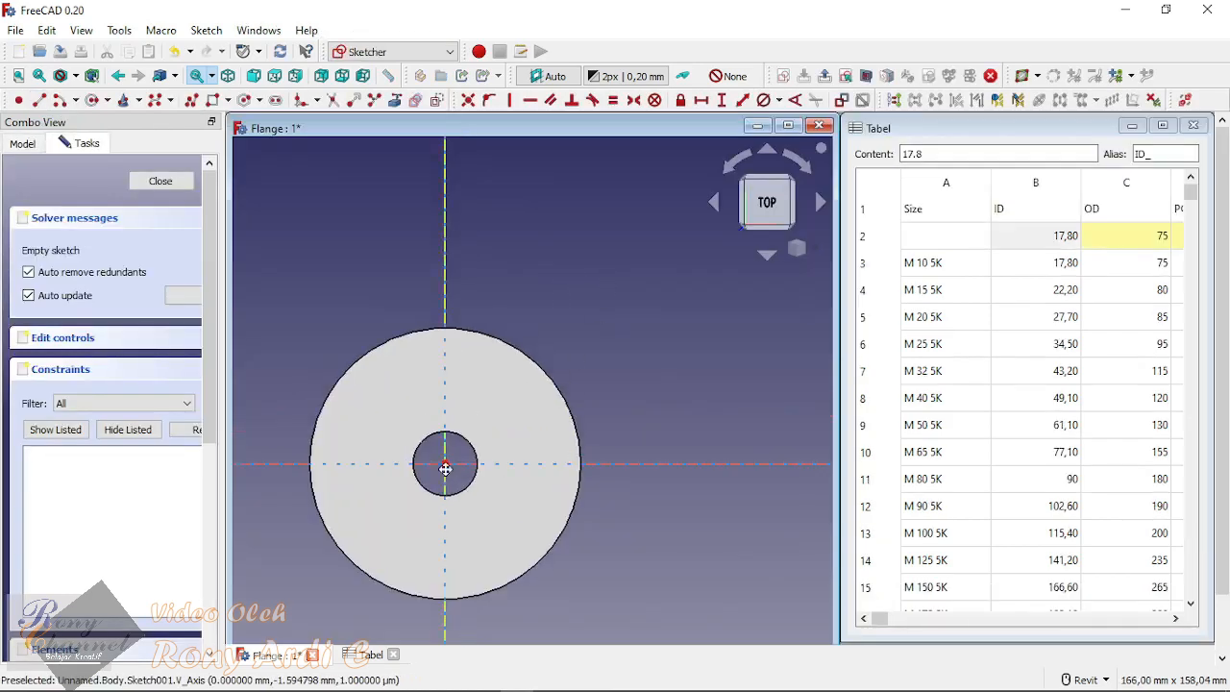
Step: Maximize the model window and hide the Pad so only the origin geometry surrounds the empty sketch
{"action": "middle_click_drag", "start_coordinate": [448, 467], "coordinate": [503, 419]}
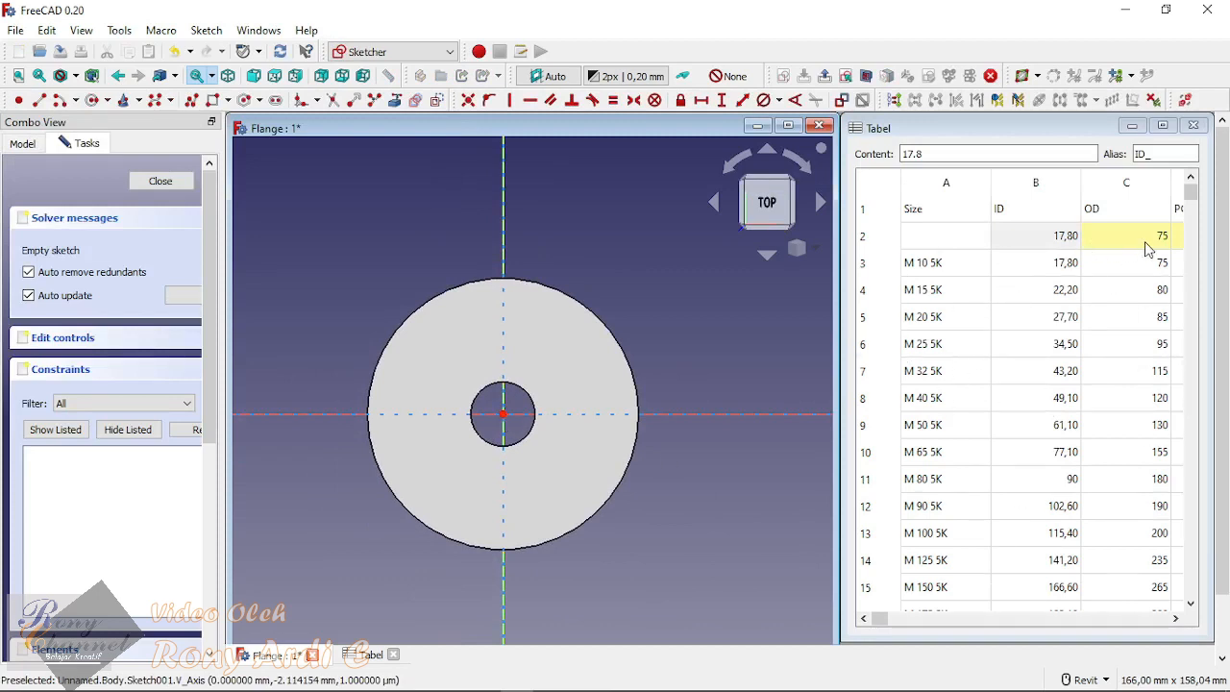
{"action": "left_click", "coordinate": [788, 128]}
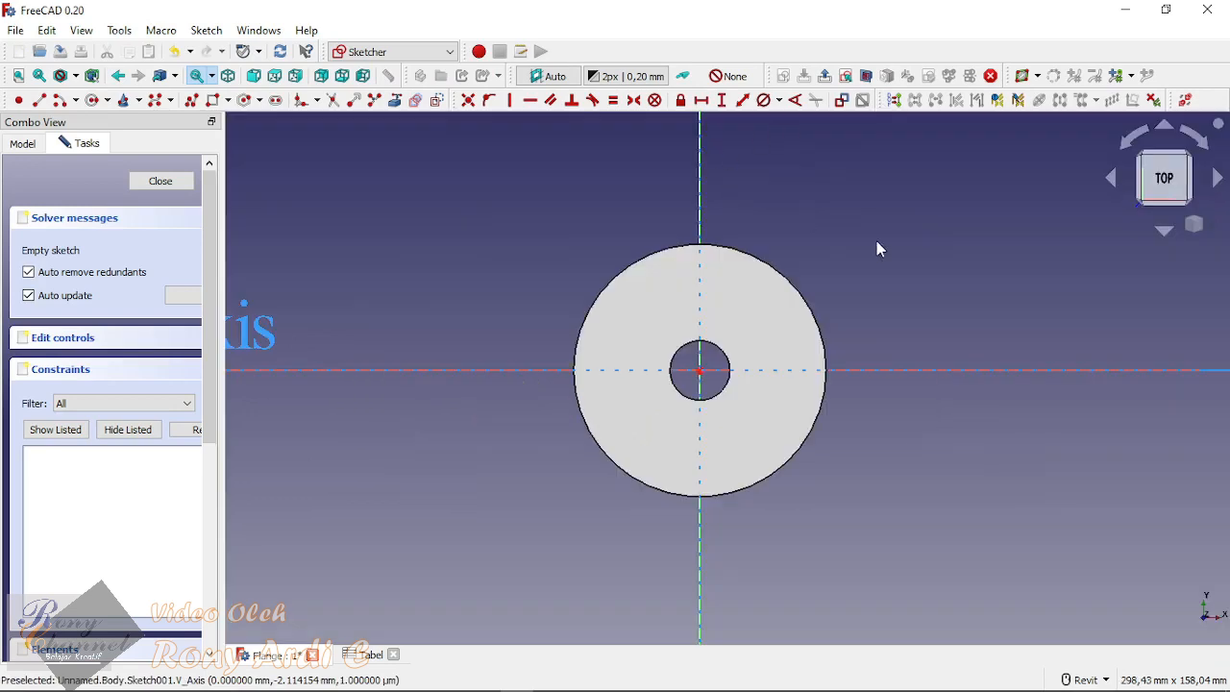
{"action": "scroll", "coordinate": [604, 308], "scroll_direction": "down", "scroll_amount": 3}
{"action": "scroll", "coordinate": [648, 308], "scroll_direction": "up", "scroll_amount": 3}
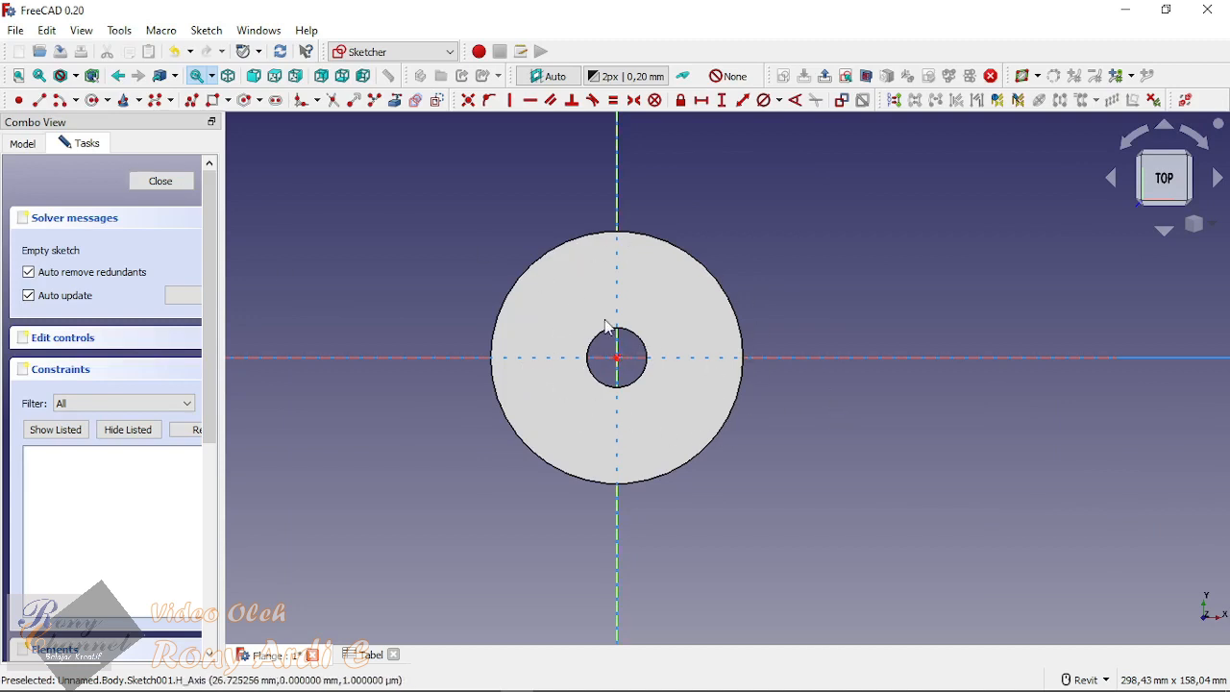
{"action": "left_click", "coordinate": [23, 143]}
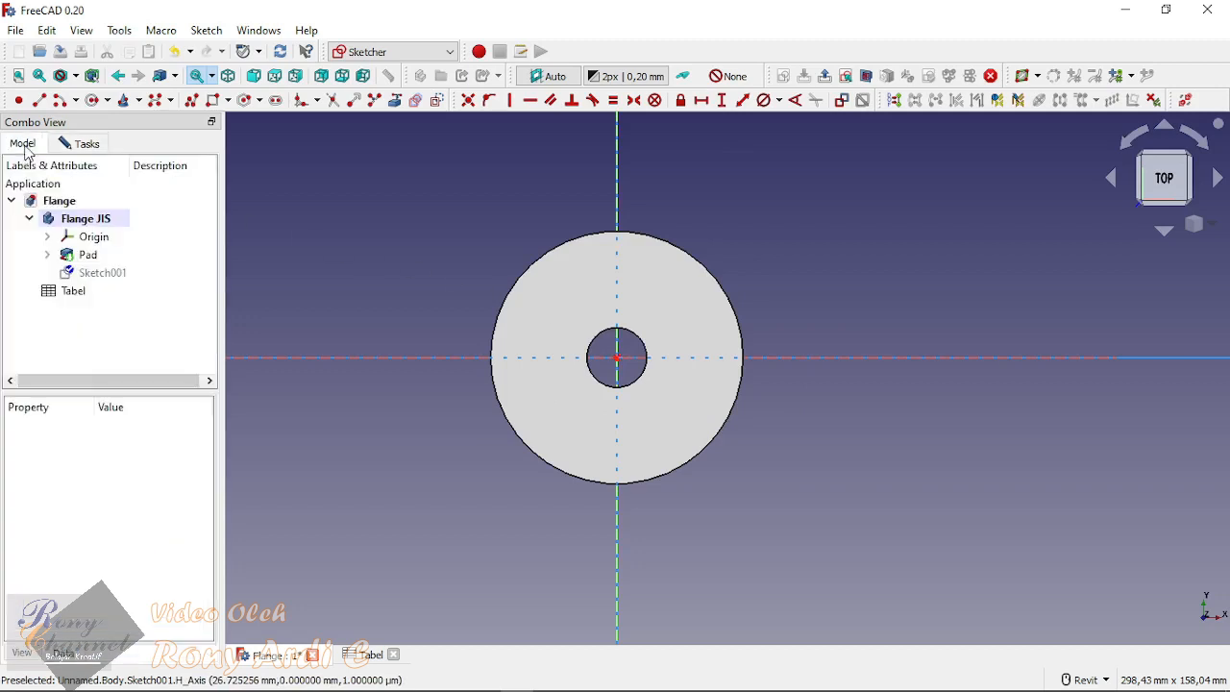
{"action": "left_click", "coordinate": [88, 255]}
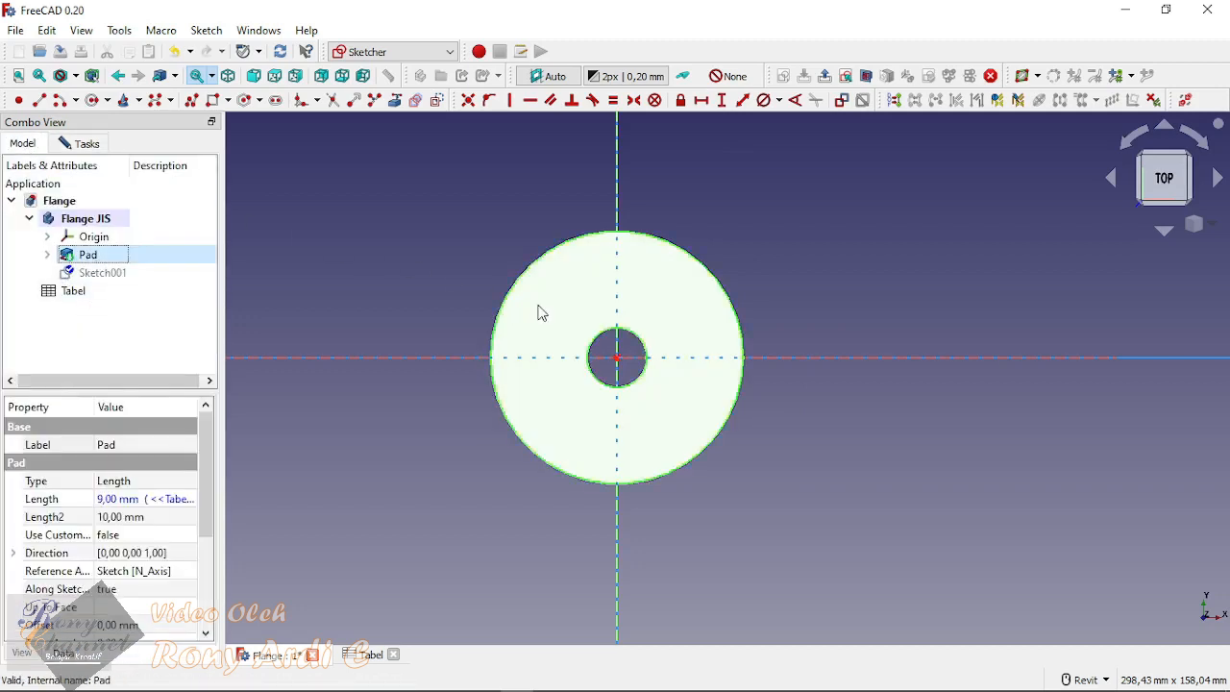
{"action": "key", "text": "space"}
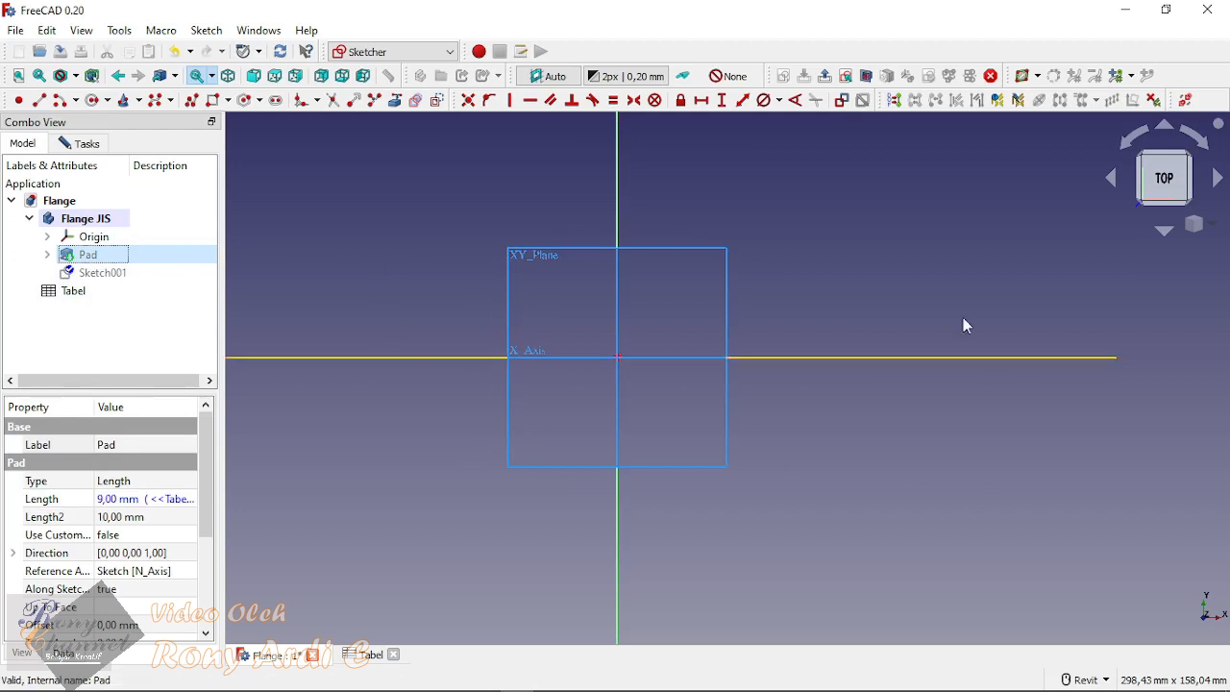
{"action": "left_click", "coordinate": [815, 219]}
Step: Draw a circle centred on the sketch origin, leave the circle tool, and consult the flange dimensions in the Tabel spreadsheet
{"action": "left_click", "coordinate": [93, 100]}
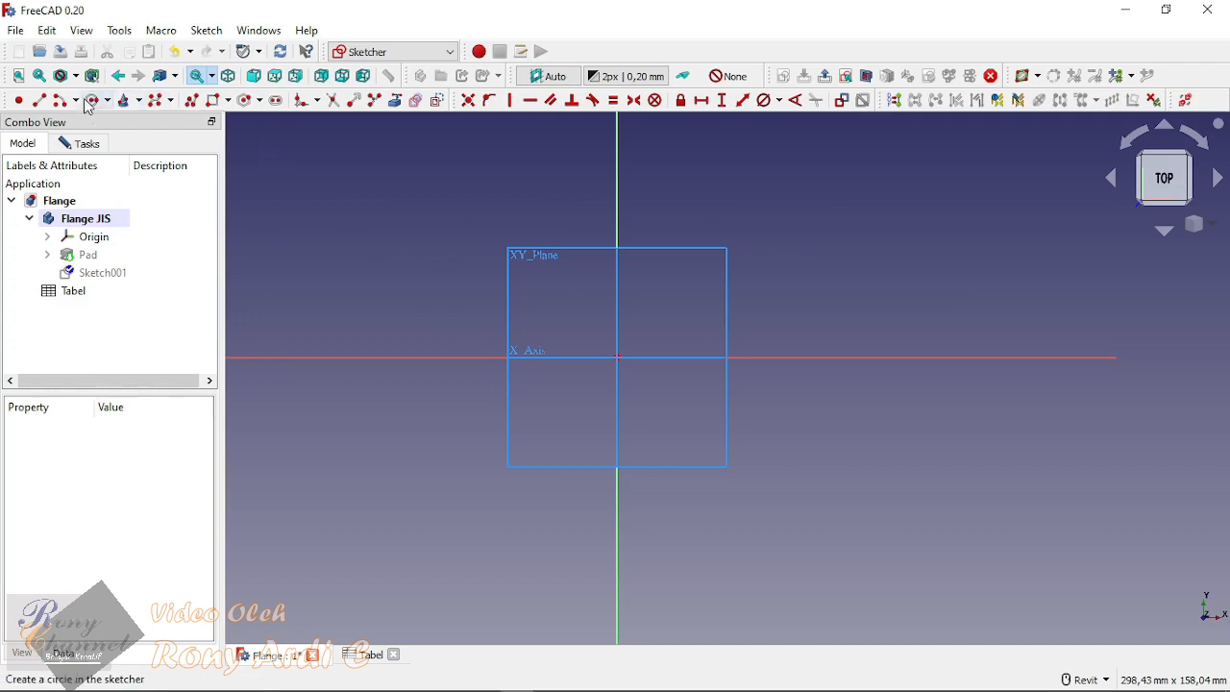
{"action": "left_click", "coordinate": [617, 357]}
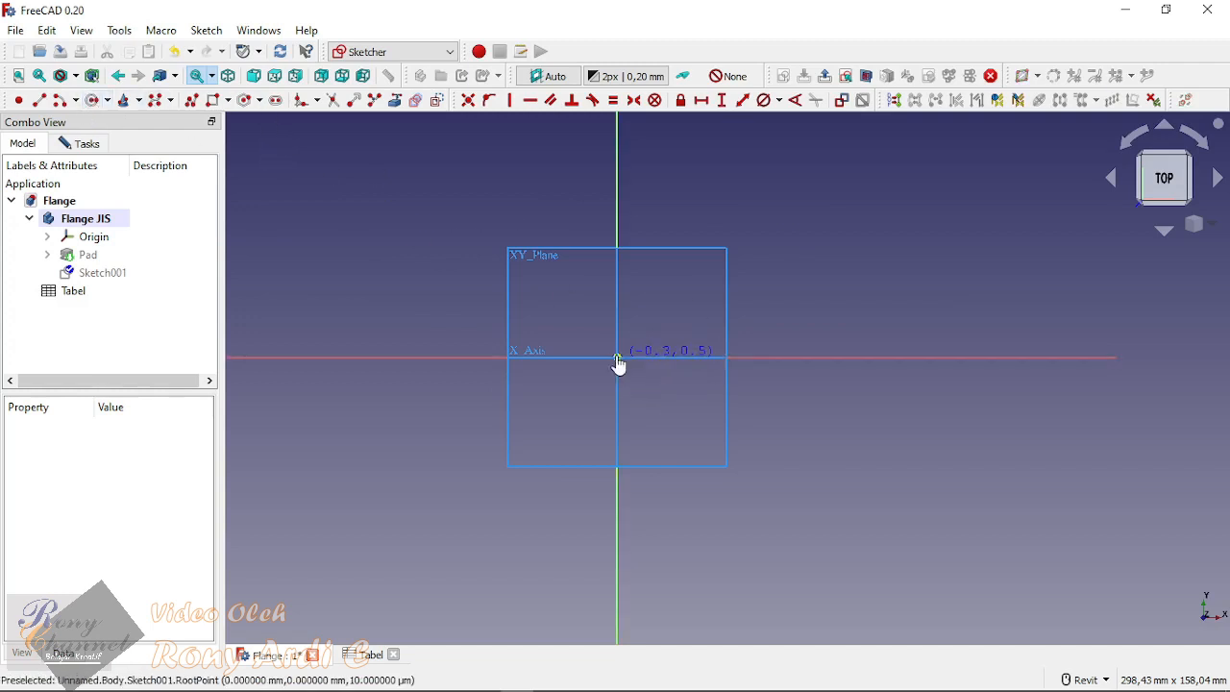
{"action": "left_click", "coordinate": [670, 298]}
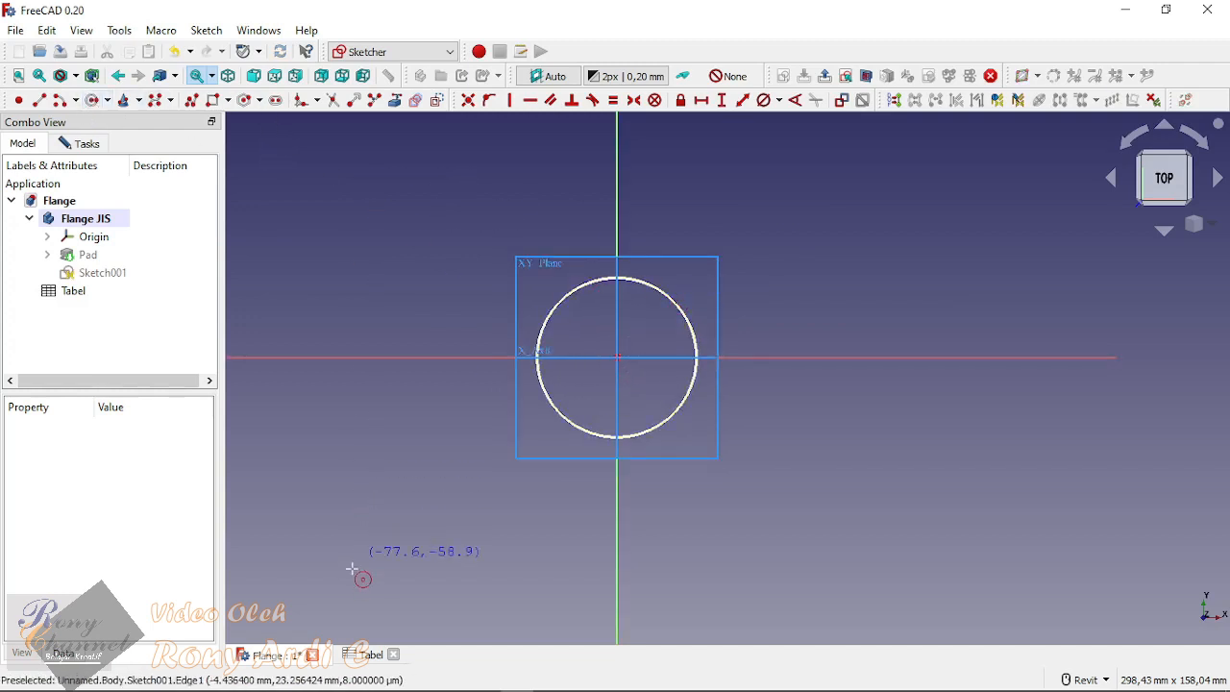
{"action": "right_click", "coordinate": [390, 544]}
{"action": "left_click", "coordinate": [370, 655]}
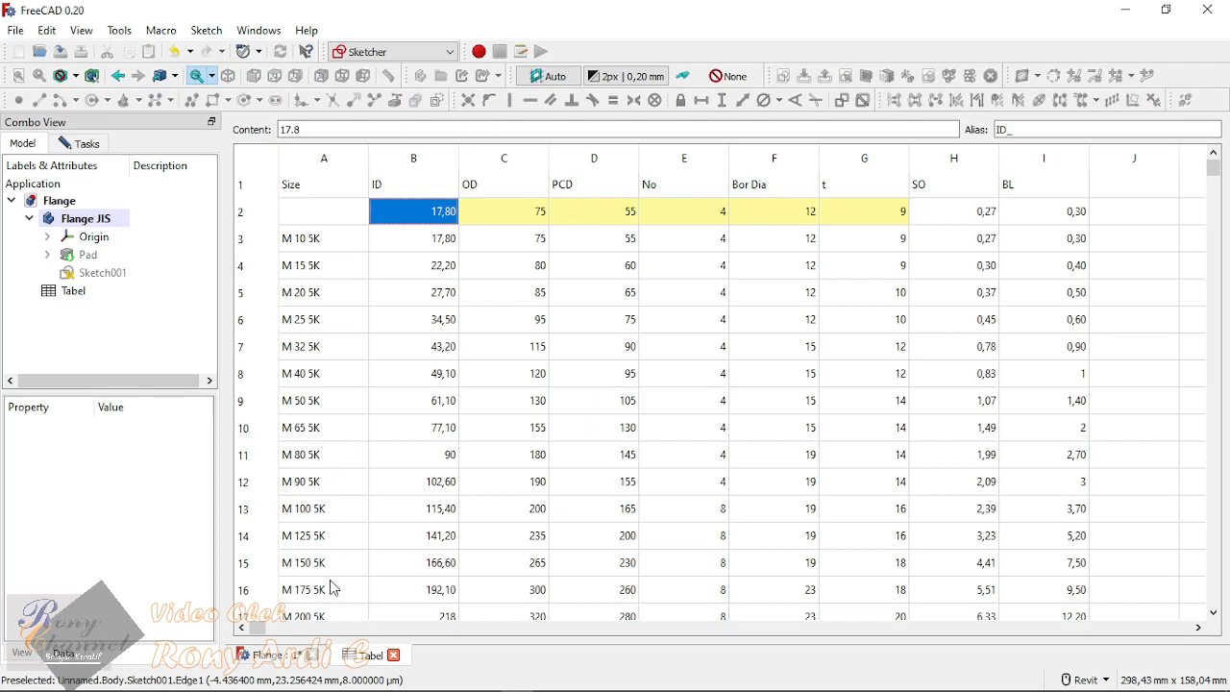
{"action": "left_click", "coordinate": [266, 659]}
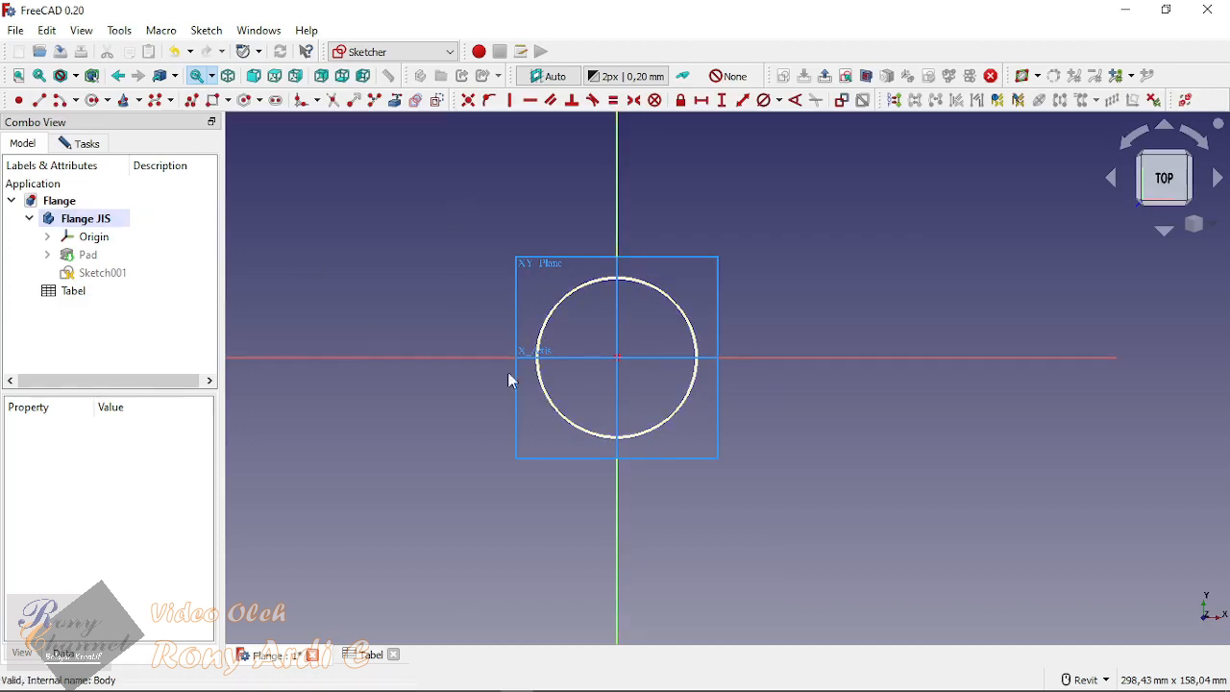
Step: Constrain the diameter of the origin-centred circle with the expression <<Tabel>>.PCD_
{"action": "left_click", "coordinate": [763, 100]}
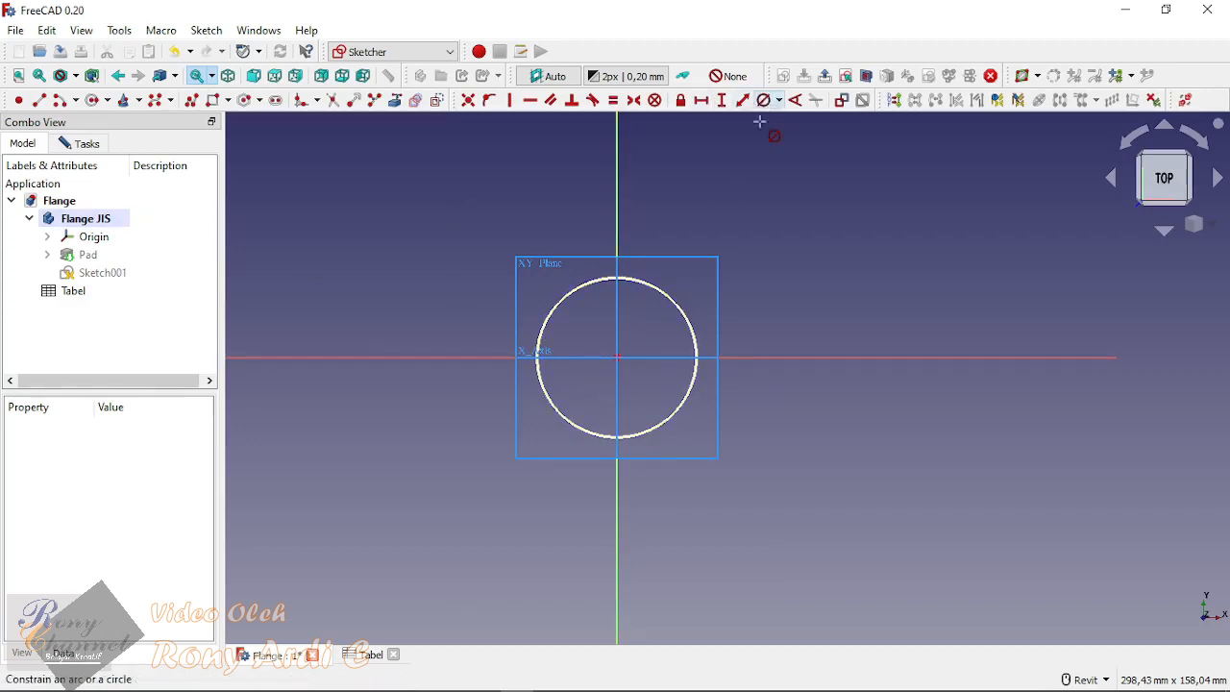
{"action": "left_click", "coordinate": [677, 305]}
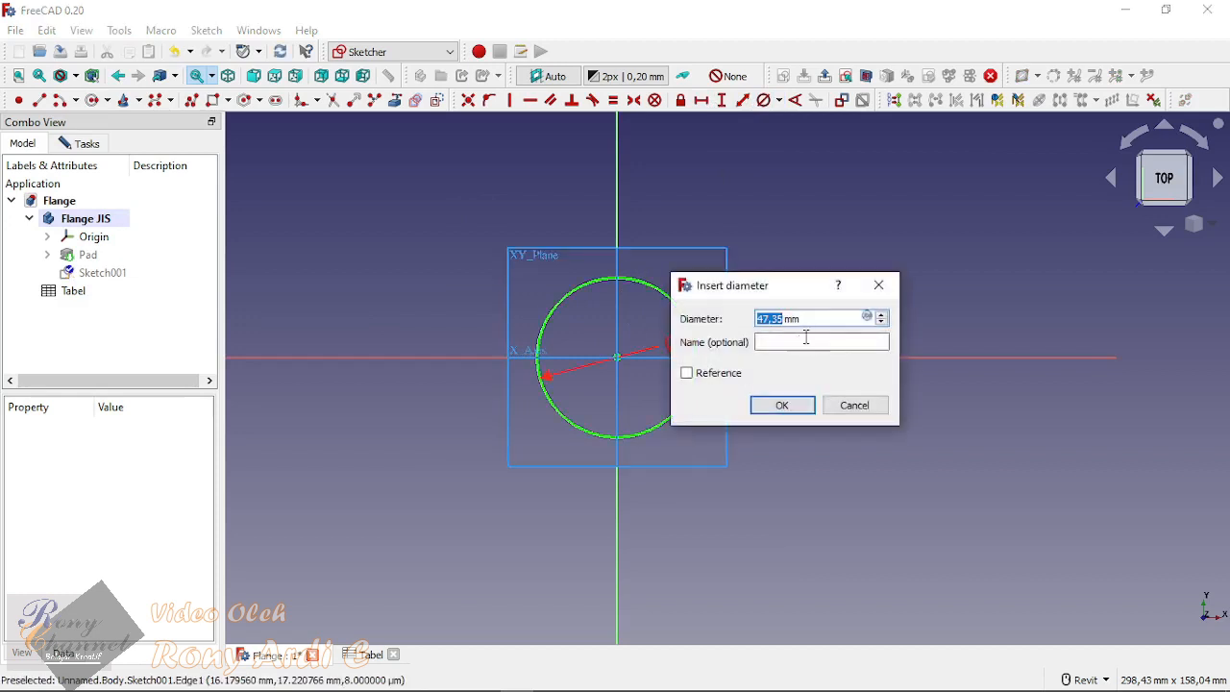
{"action": "left_click", "coordinate": [868, 318]}
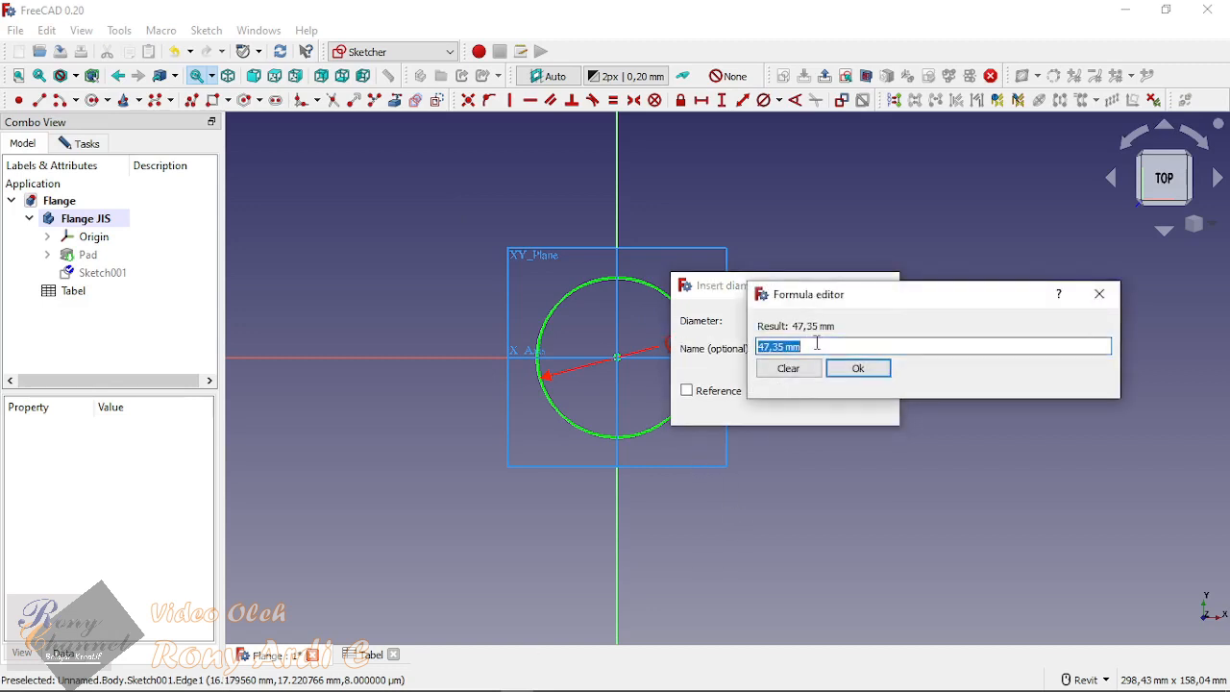
{"action": "type", "text": "Ta"}
{"action": "left_click", "coordinate": [807, 363]}
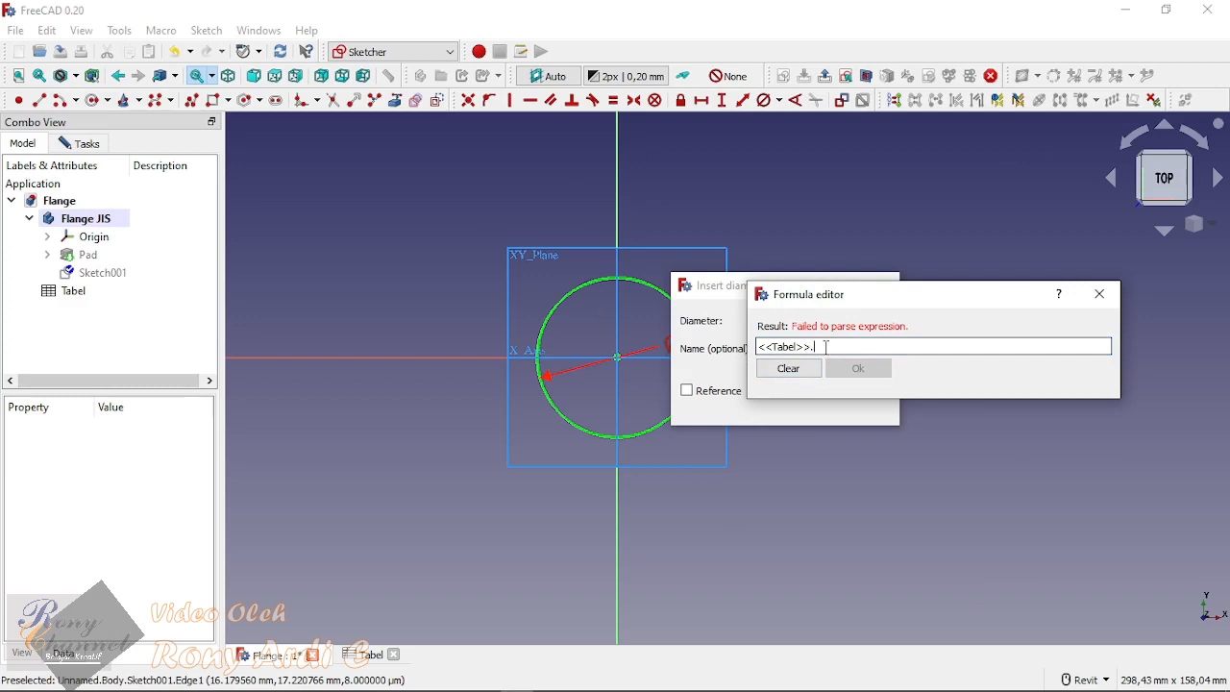
{"action": "type", "text": "P"}
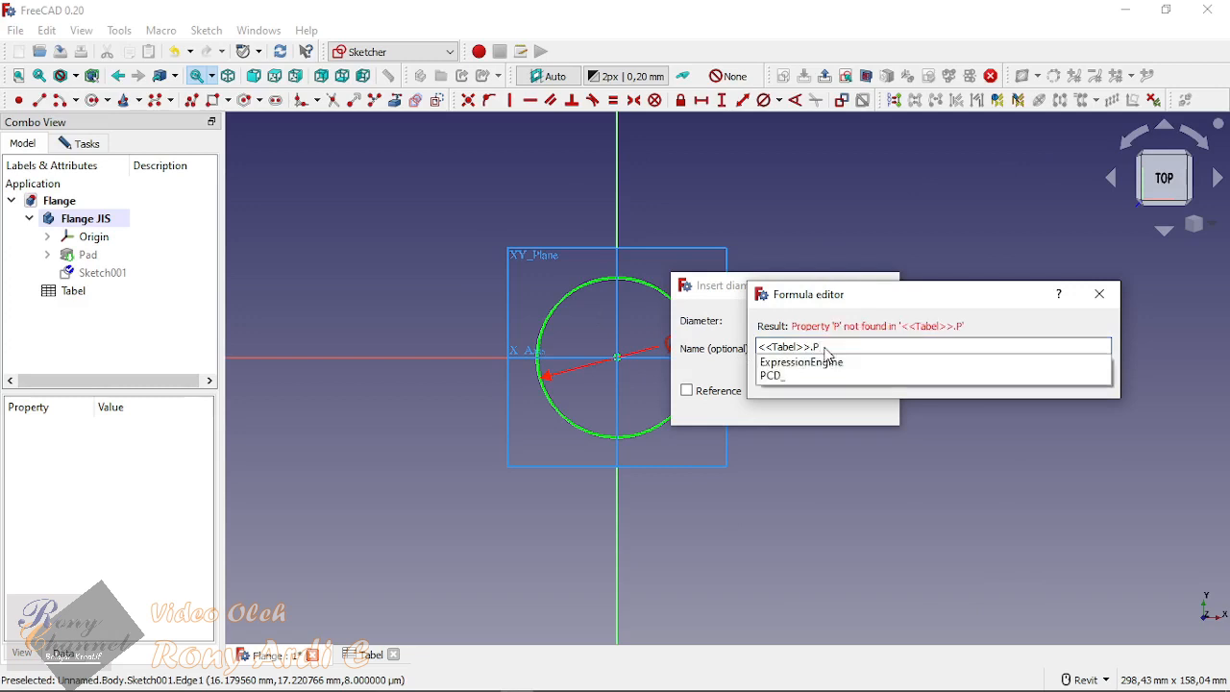
{"action": "left_click", "coordinate": [774, 376]}
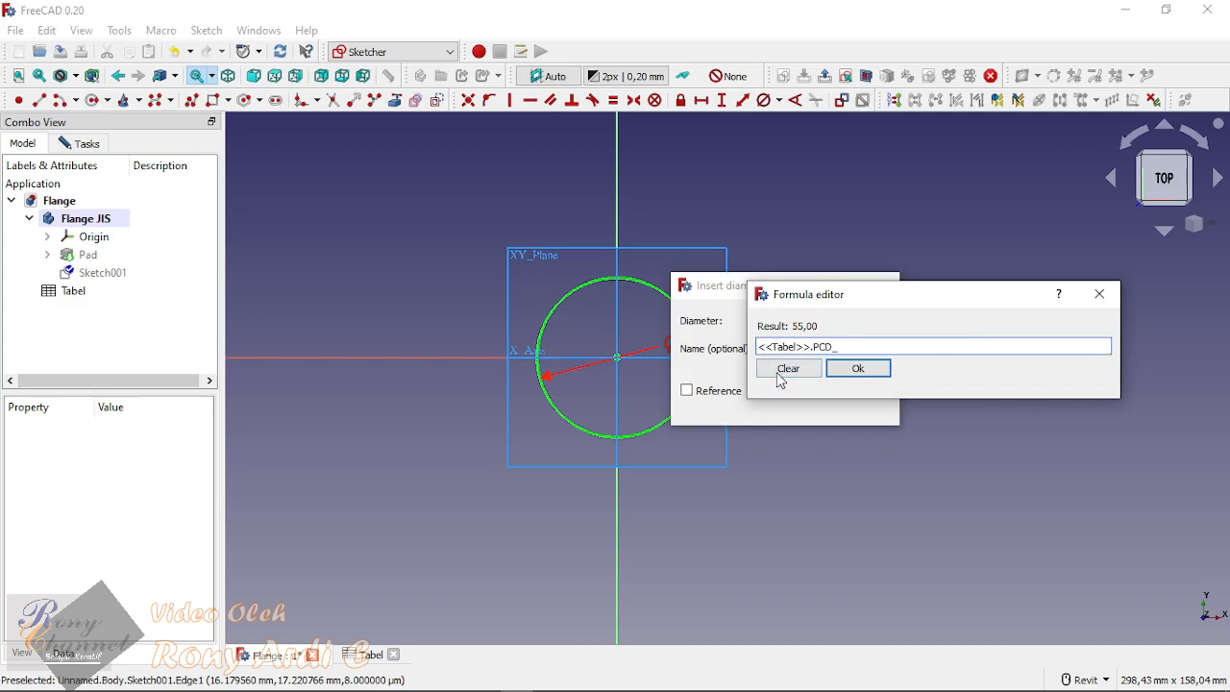
{"action": "left_click", "coordinate": [874, 372]}
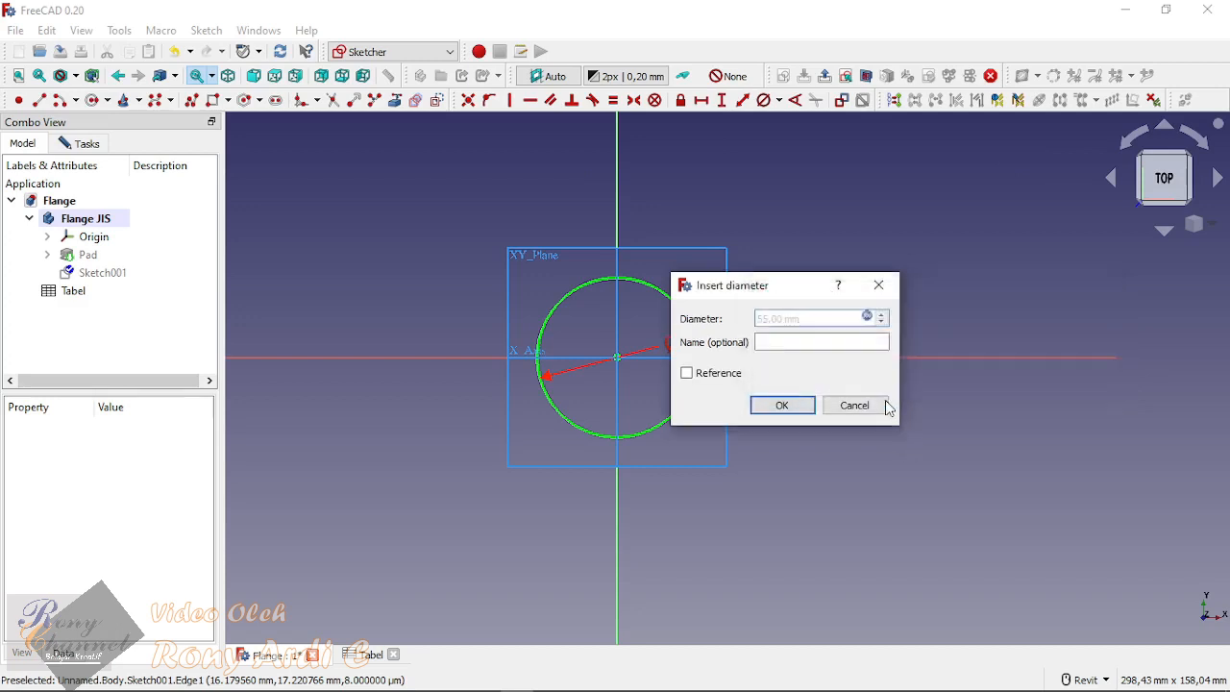
{"action": "left_click", "coordinate": [779, 409]}
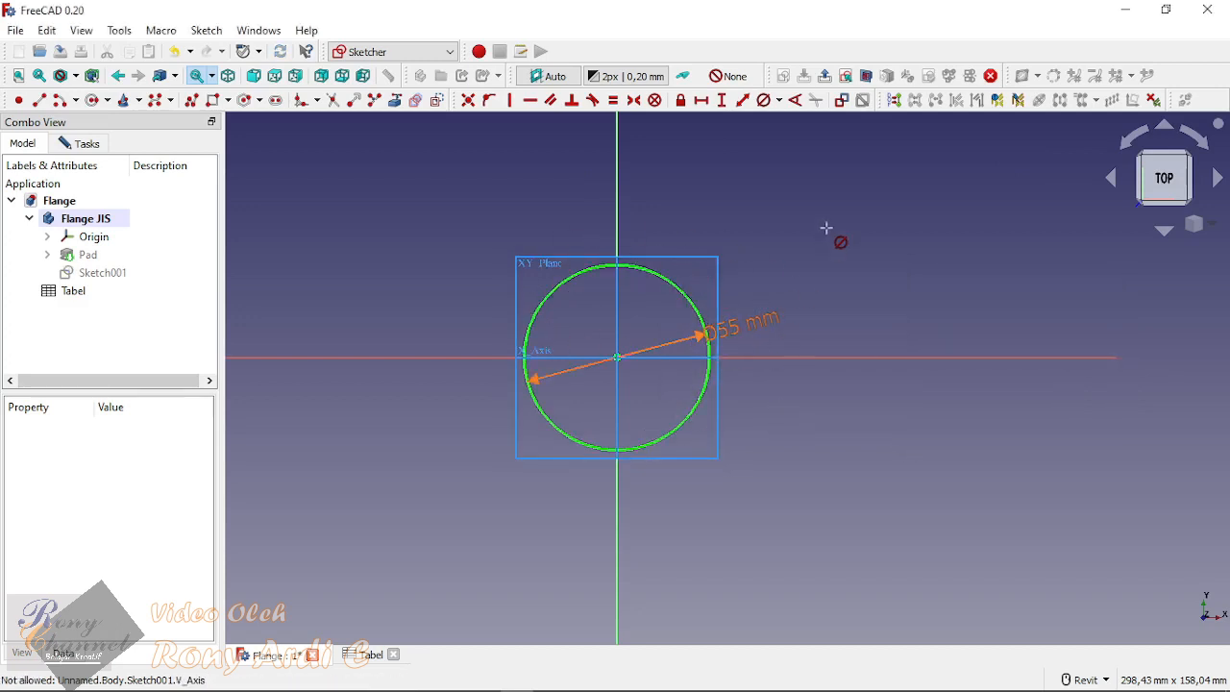
{"action": "left_click", "coordinate": [670, 291]}
{"action": "left_click", "coordinate": [828, 228]}
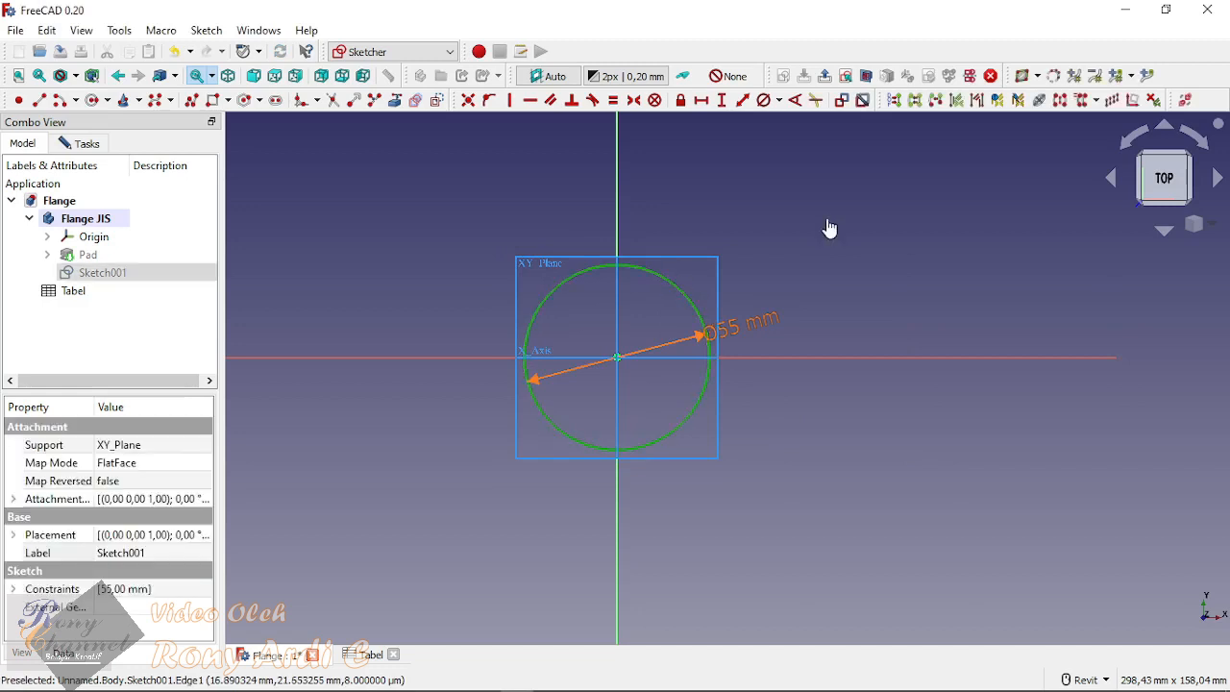
Step: Draw a smaller circle of about 10.1 mm radius overlapping the upper edge of the 55 mm circle, just beyond the vertical axis
{"action": "left_click", "coordinate": [93, 100]}
{"action": "scroll", "coordinate": [671, 249], "scroll_direction": "up", "scroll_amount": 4}
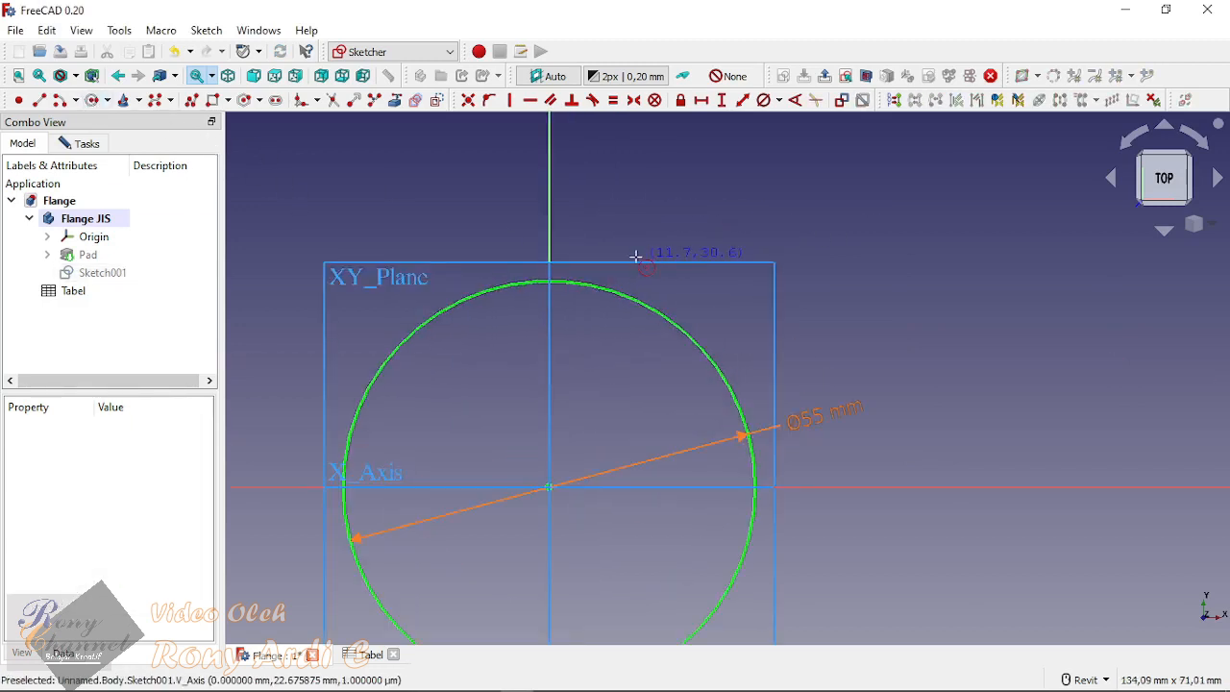
{"action": "left_click", "coordinate": [634, 247]}
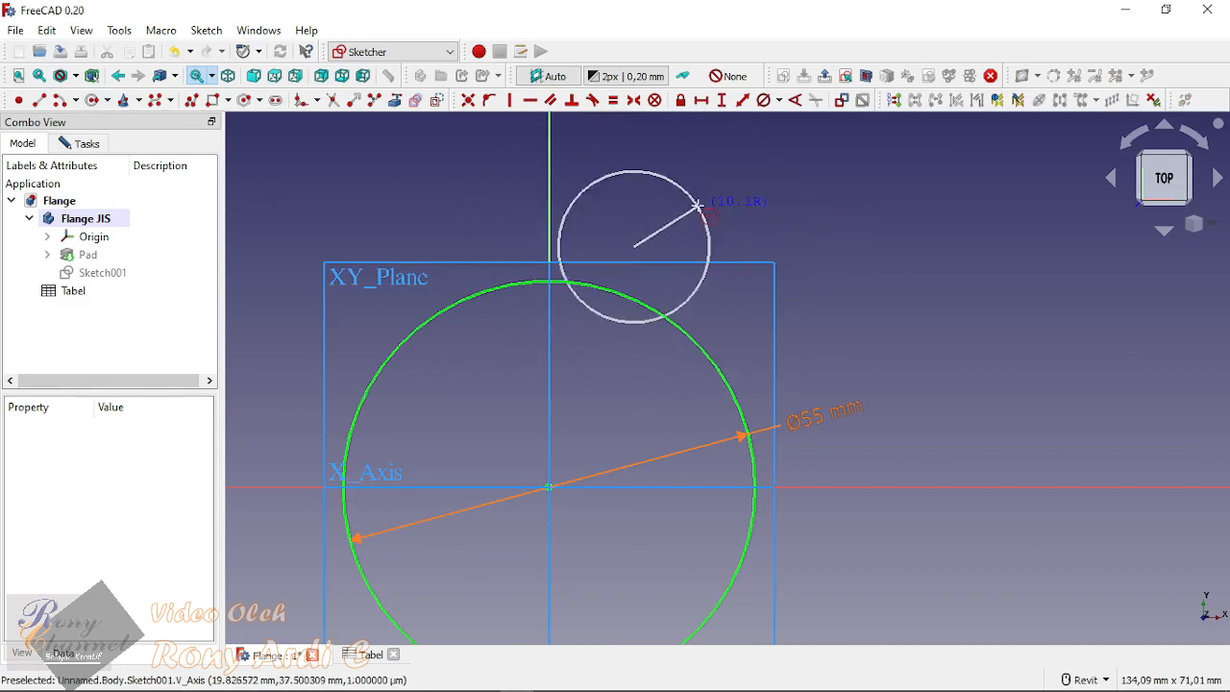
{"action": "left_click", "coordinate": [696, 204]}
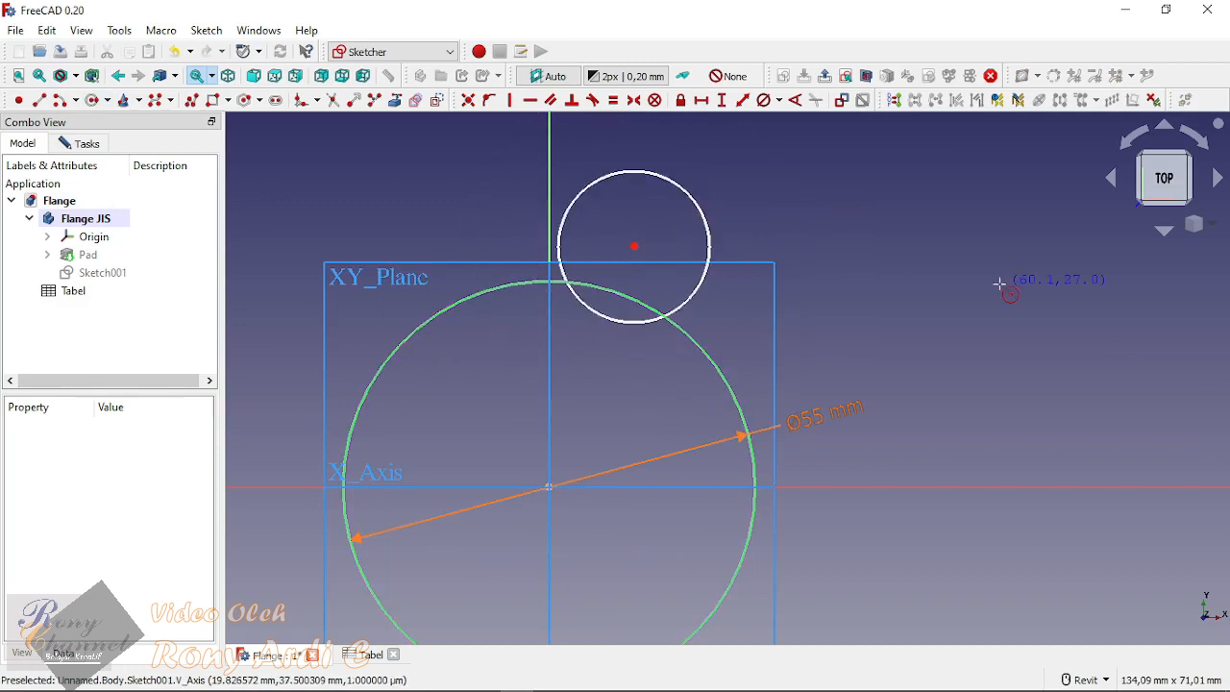
Step: Constrain the smaller circle's diameter with the expression <<Tabel>>.Bor_Dia
{"action": "left_click", "coordinate": [683, 196]}
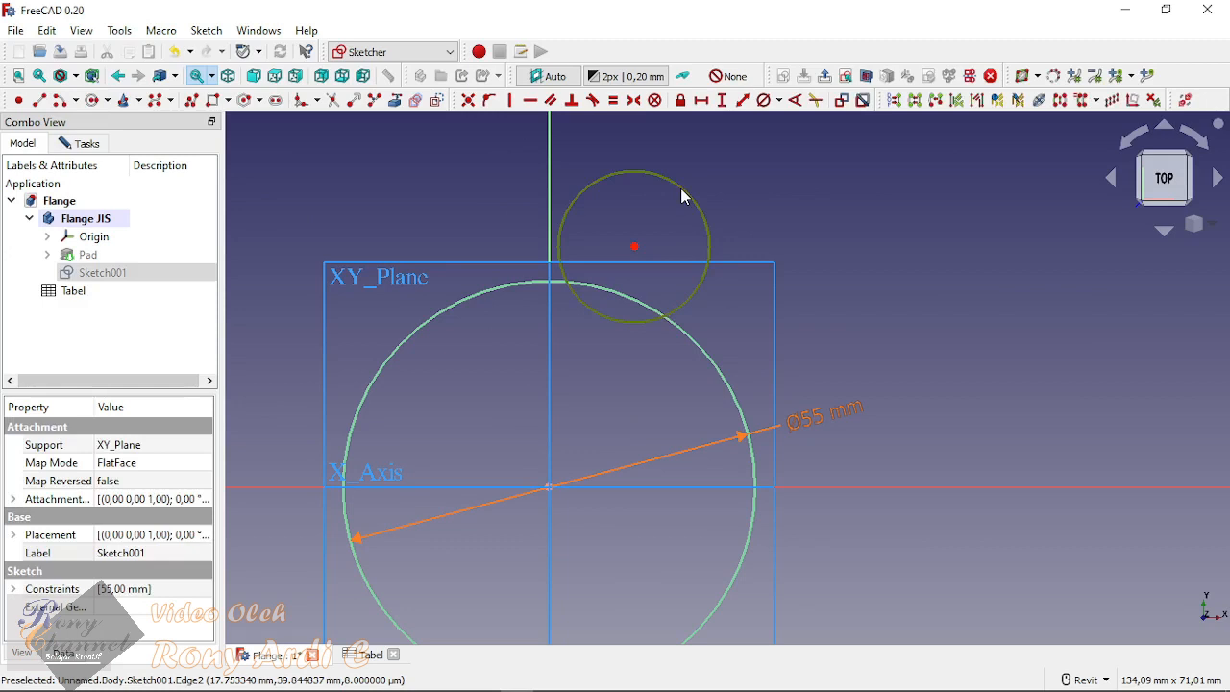
{"action": "left_click", "coordinate": [764, 100]}
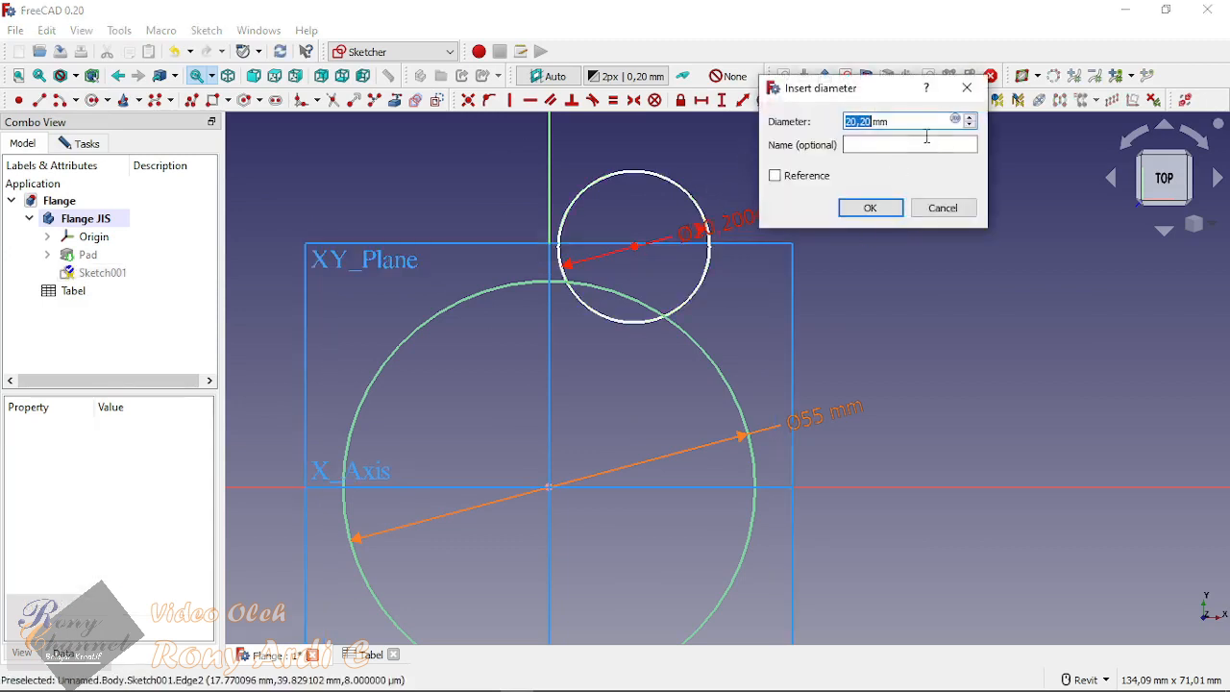
{"action": "left_click", "coordinate": [955, 121]}
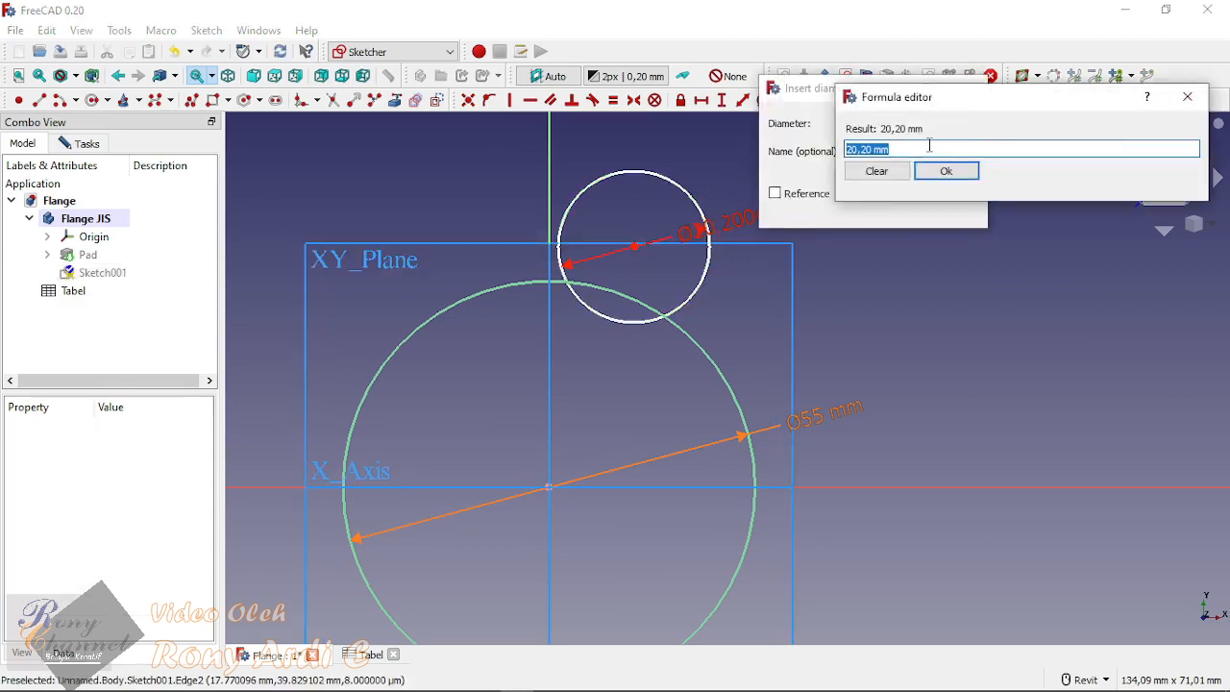
{"action": "type", "text": "Ta"}
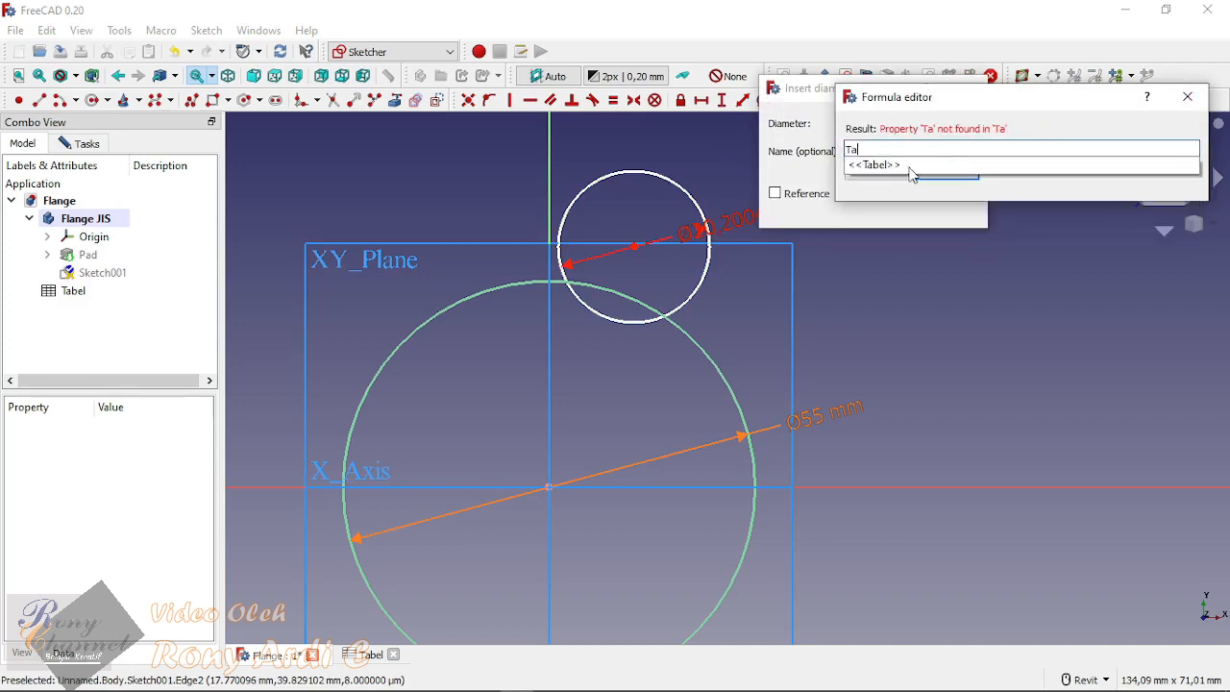
{"action": "left_click", "coordinate": [902, 166]}
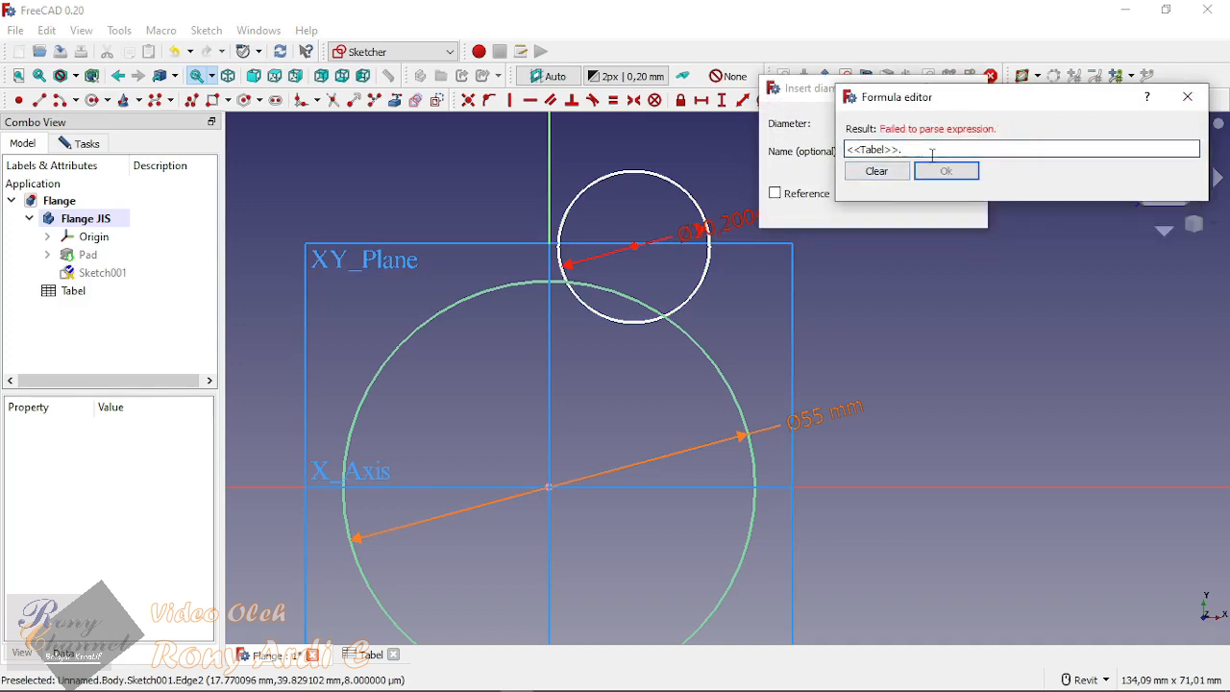
{"action": "type", "text": "Bo"}
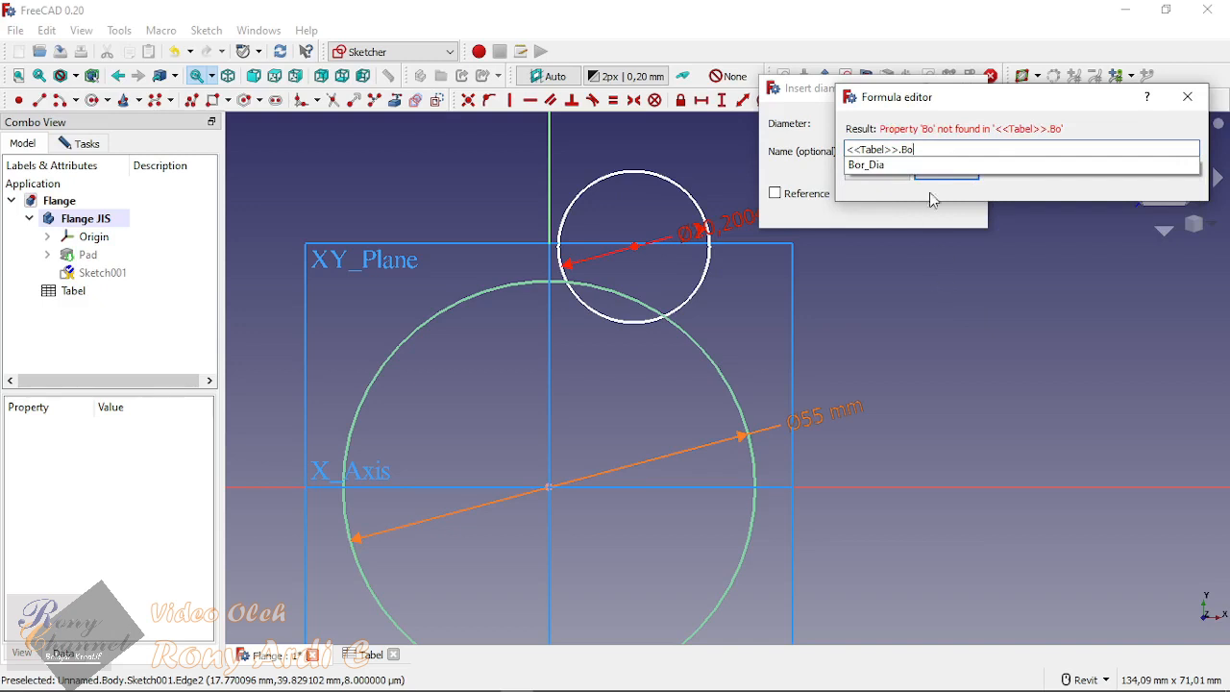
{"action": "left_click", "coordinate": [885, 165]}
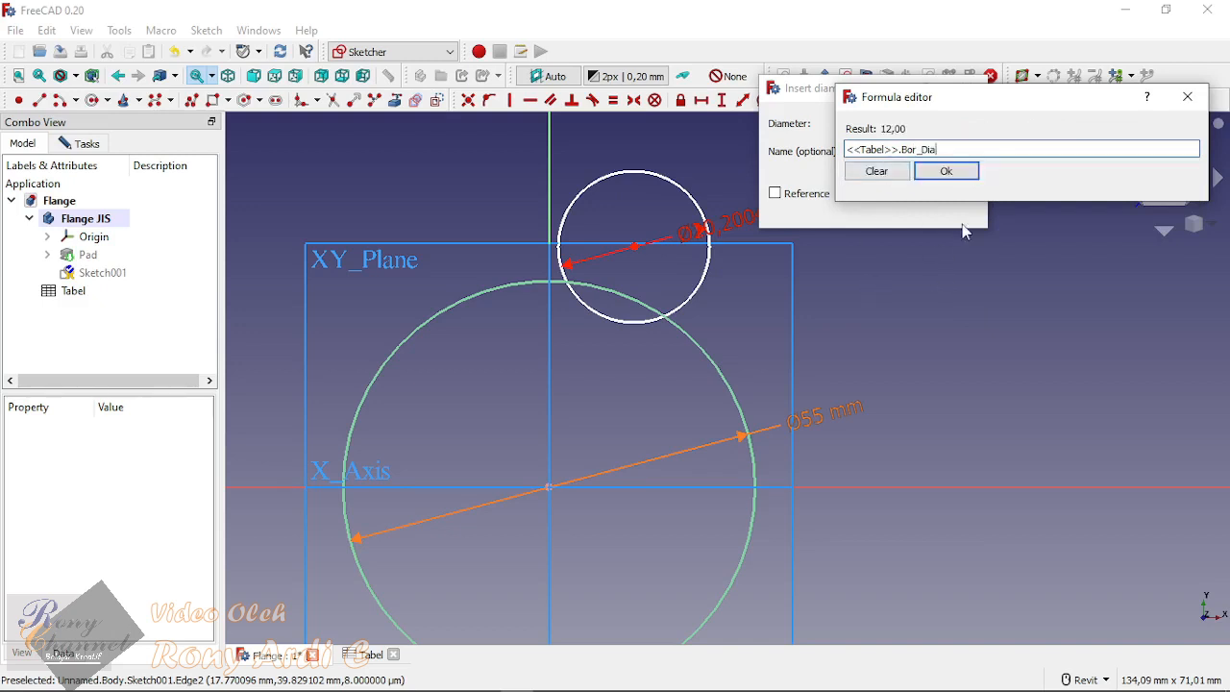
{"action": "left_click", "coordinate": [947, 171]}
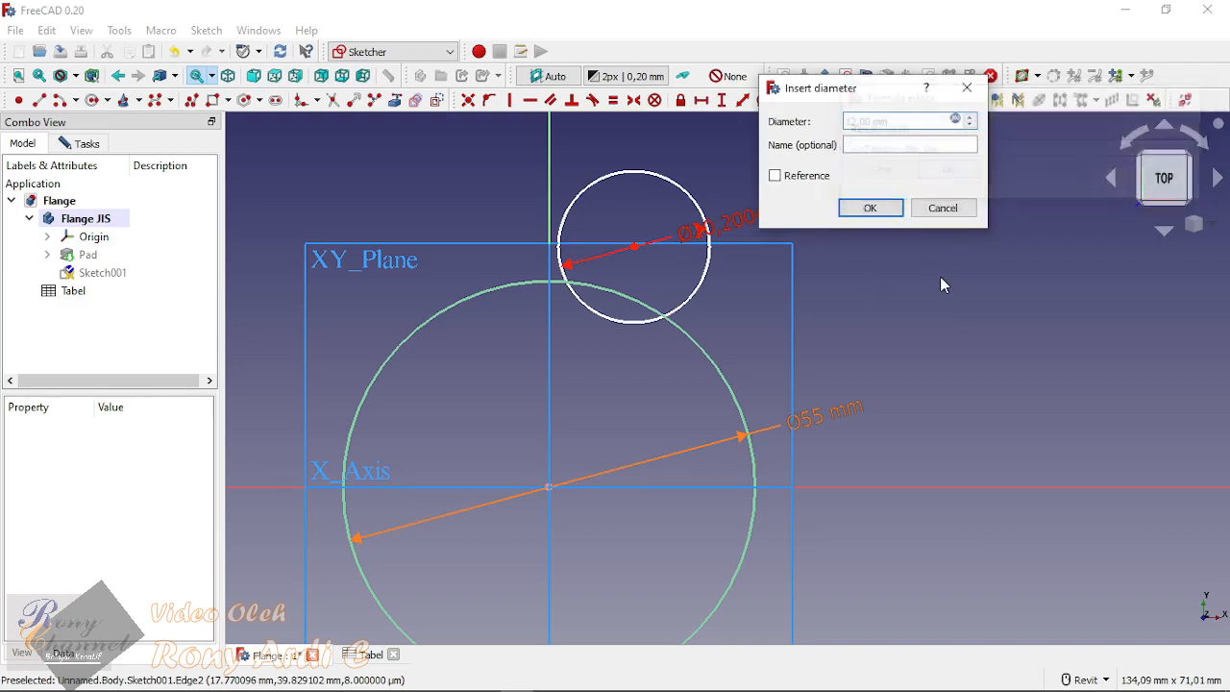
{"action": "left_click", "coordinate": [871, 209]}
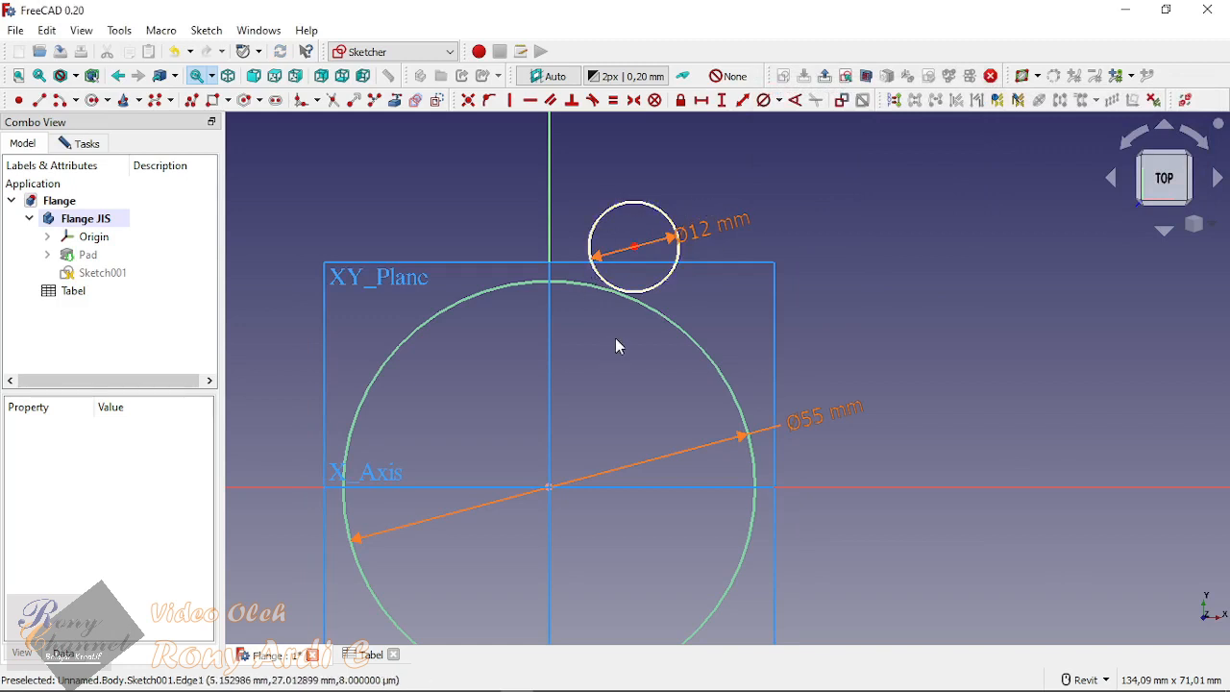
{"action": "scroll", "coordinate": [817, 221], "scroll_direction": "down", "scroll_amount": 3}
{"action": "scroll", "coordinate": [951, 292], "scroll_direction": "up", "scroll_amount": 2}
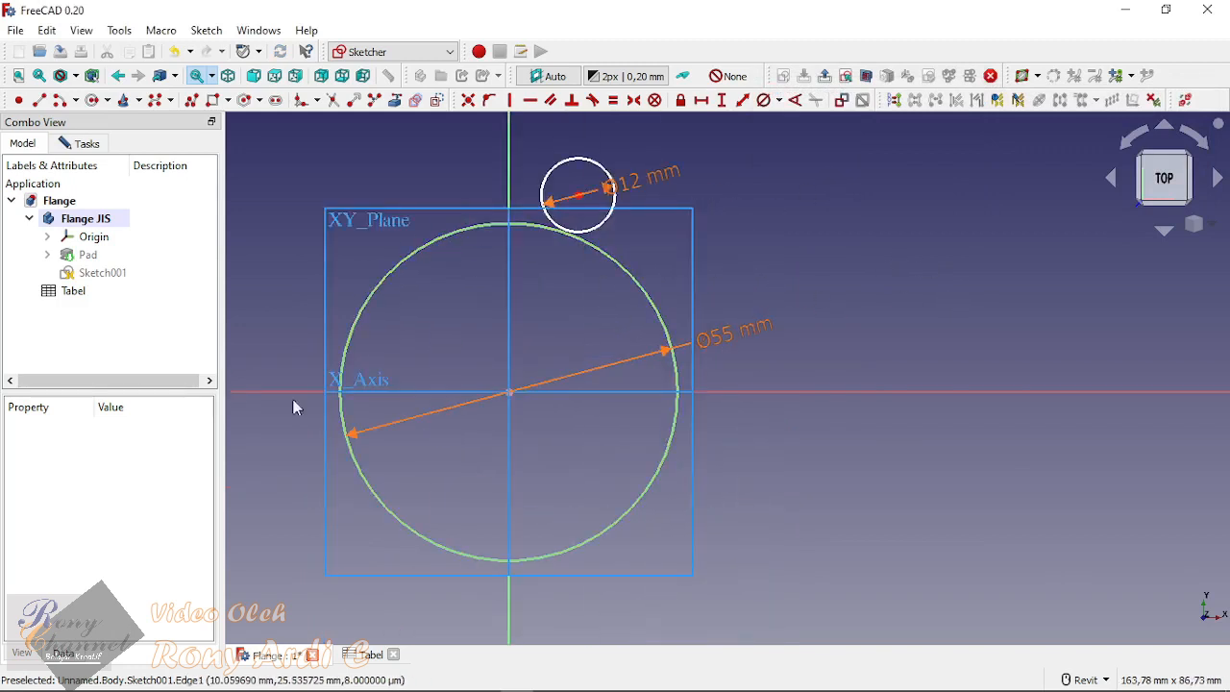
{"action": "left_click", "coordinate": [579, 197]}
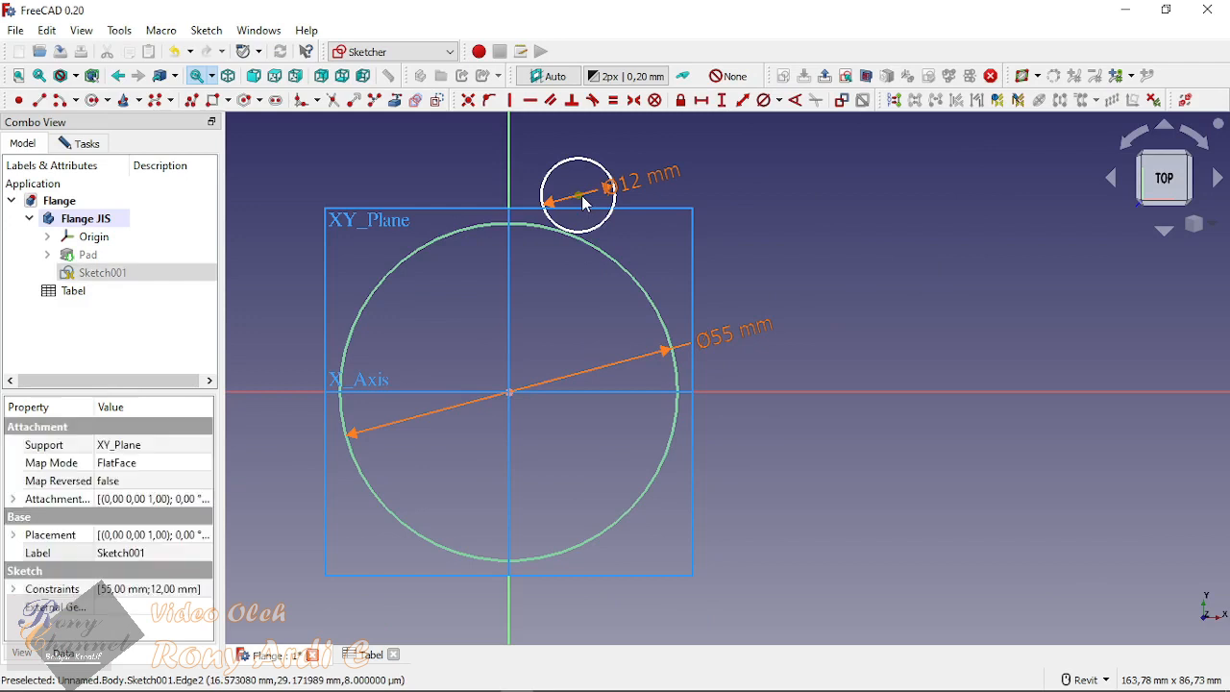
{"action": "left_click", "coordinate": [613, 260]}
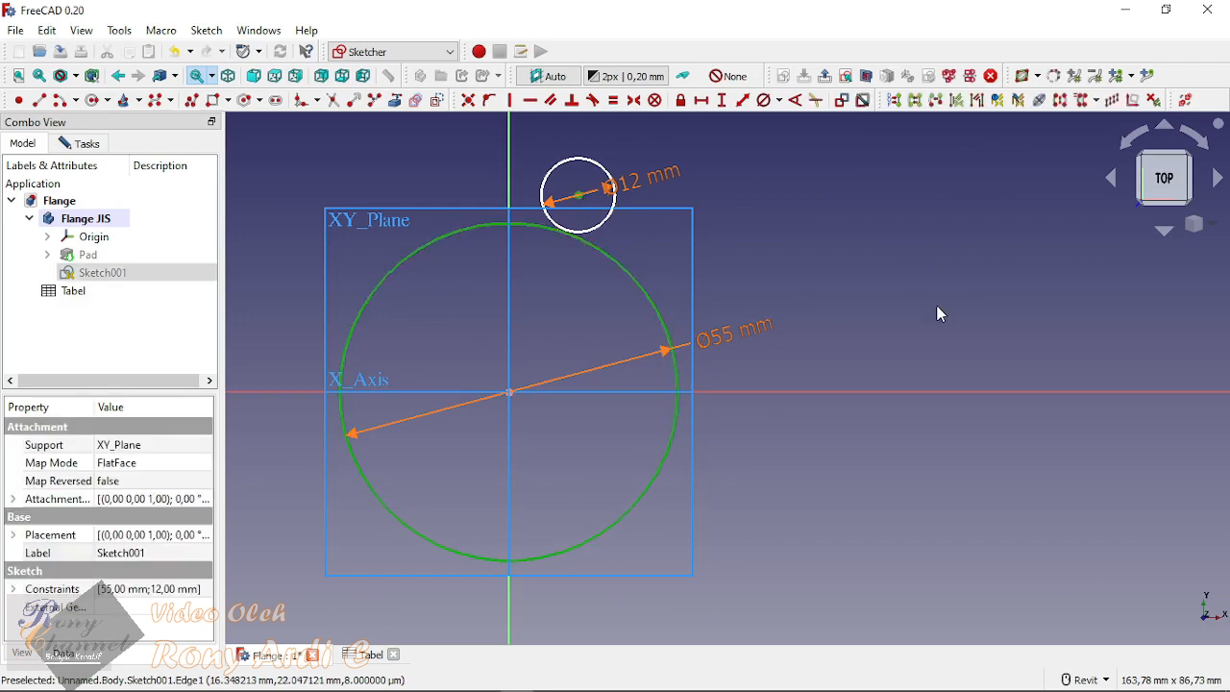
{"action": "left_click", "coordinate": [881, 254]}
Step: Constrain the centre point of the 12 mm circle to lie on the 55 mm circle
{"action": "left_click", "coordinate": [579, 199]}
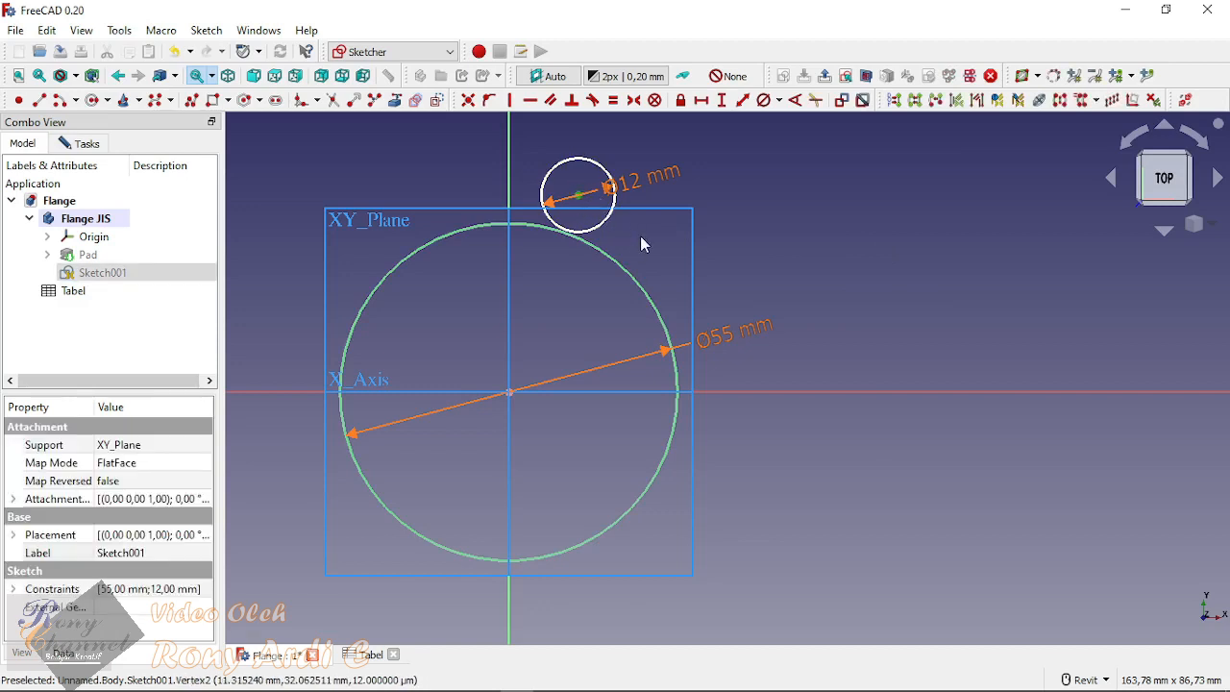
{"action": "left_click", "coordinate": [607, 262]}
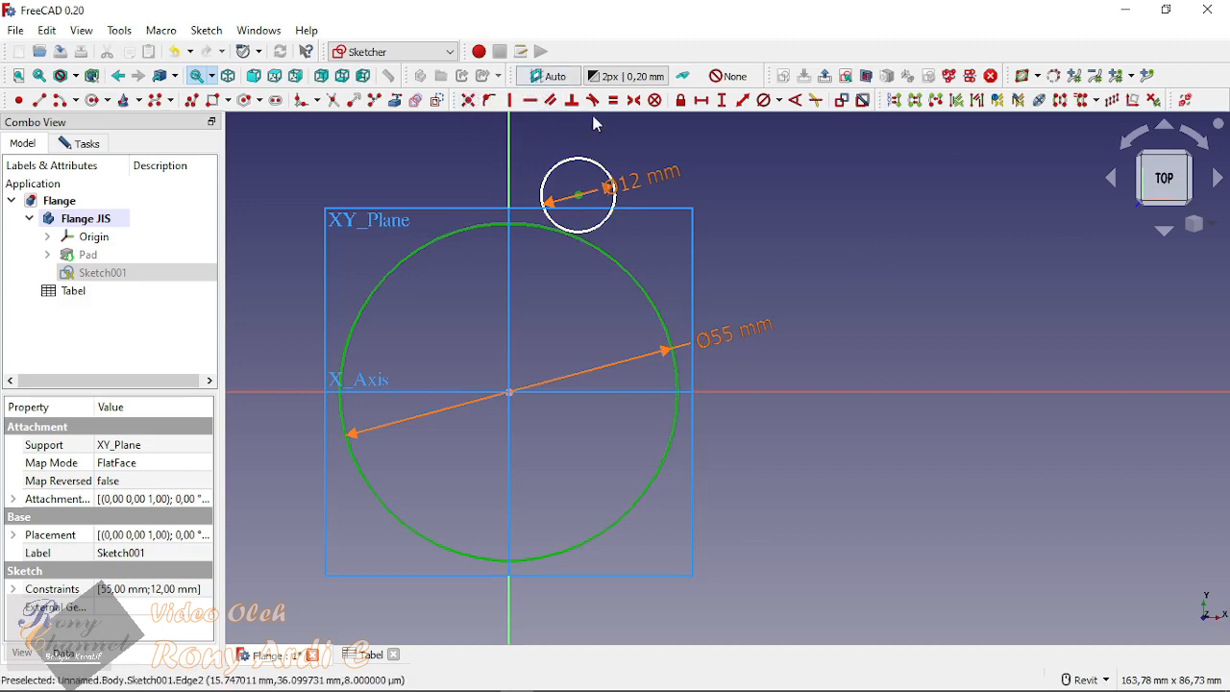
{"action": "left_click", "coordinate": [492, 104]}
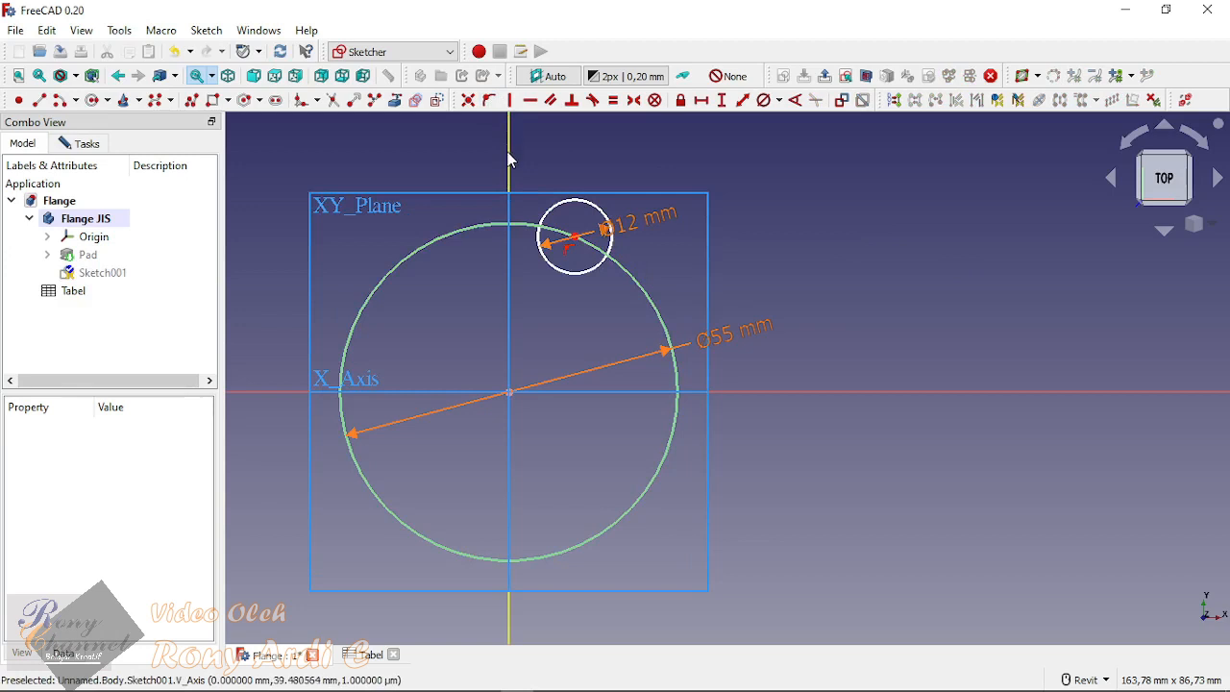
{"action": "scroll", "coordinate": [546, 284], "scroll_direction": "down", "scroll_amount": 5}
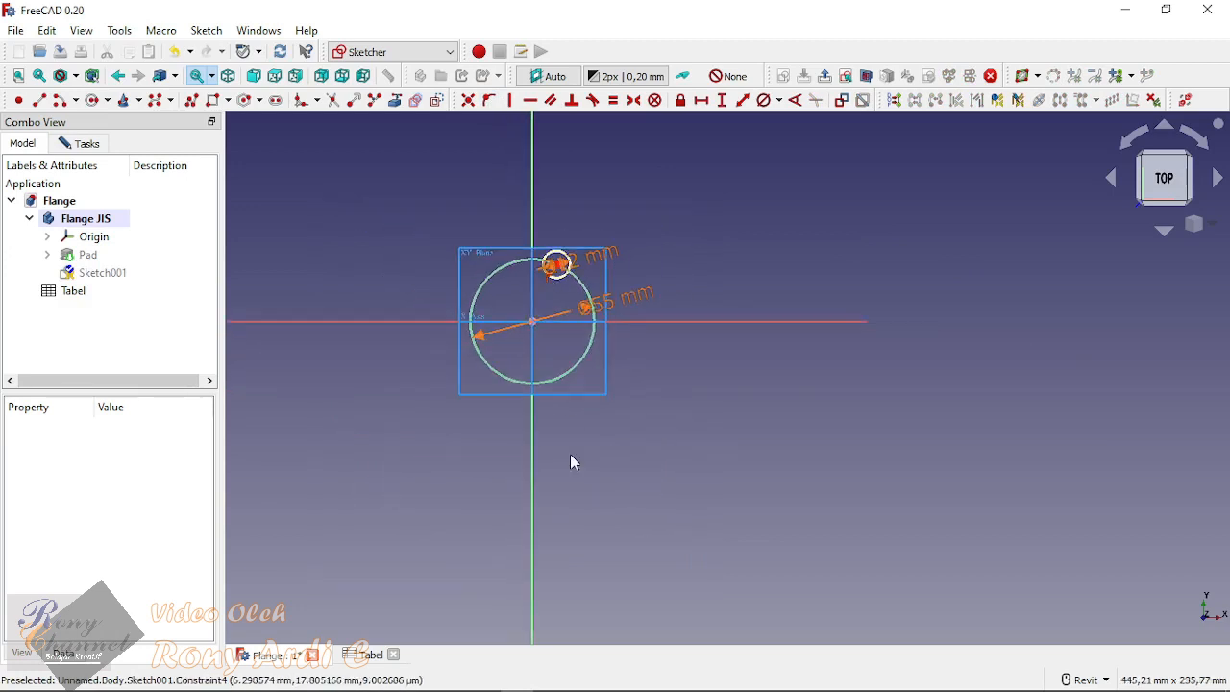
{"action": "scroll", "coordinate": [568, 327], "scroll_direction": "up", "scroll_amount": 5}
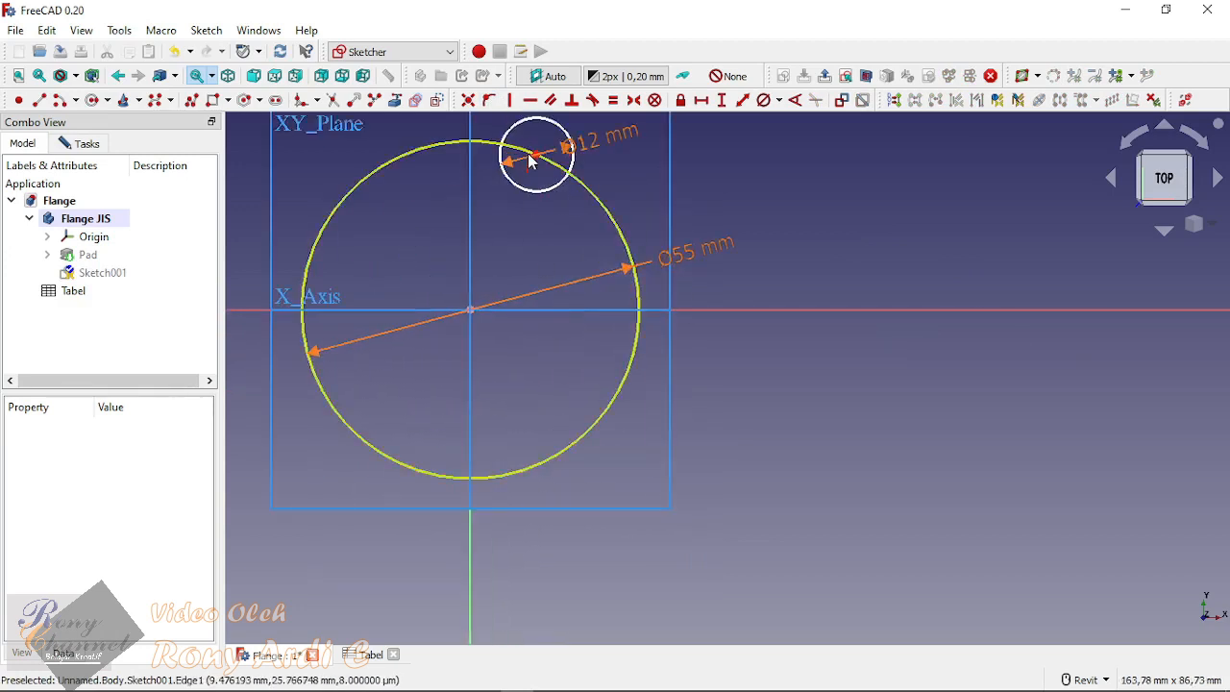
{"action": "left_click", "coordinate": [540, 162]}
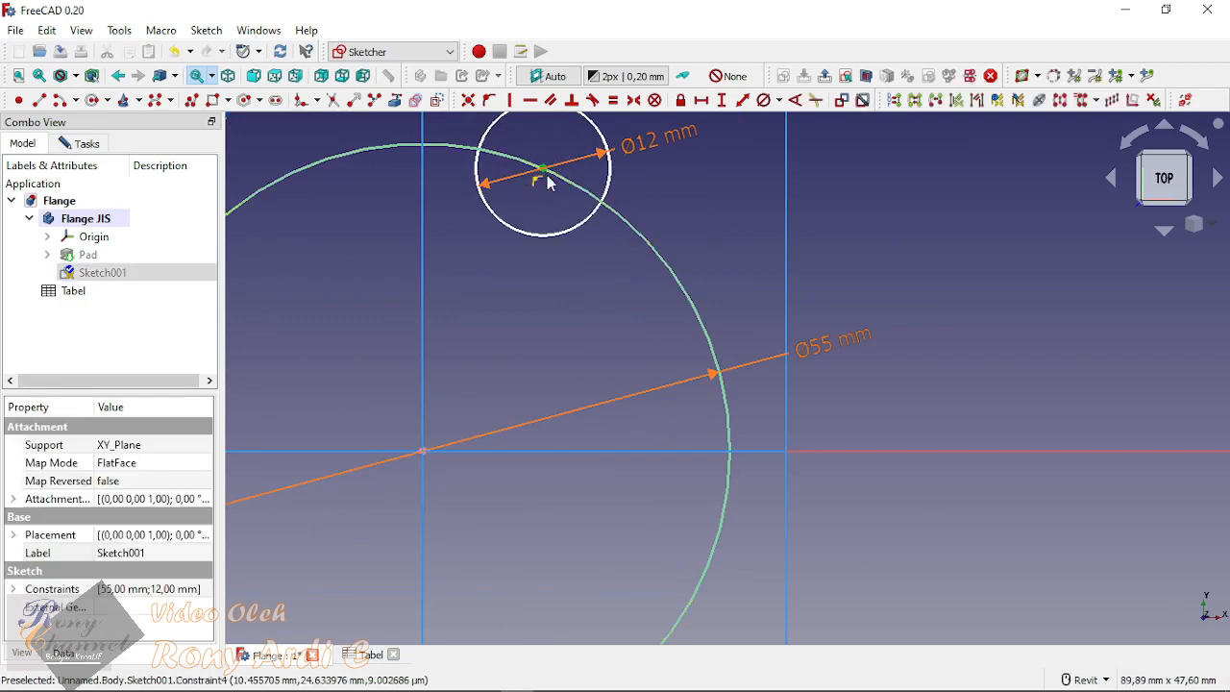
{"action": "scroll", "coordinate": [555, 183], "scroll_direction": "down", "scroll_amount": 2}
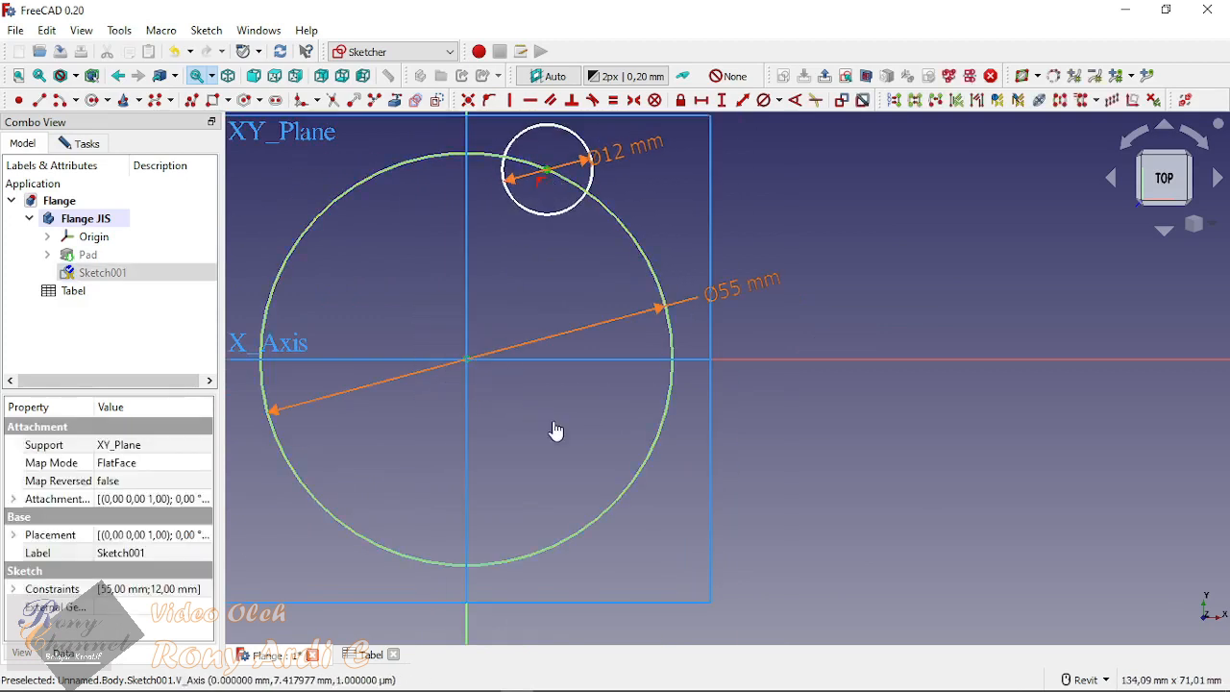
{"action": "left_click_drag", "start_coordinate": [445, 318], "coordinate": [540, 433]}
{"action": "left_click", "coordinate": [499, 393]}
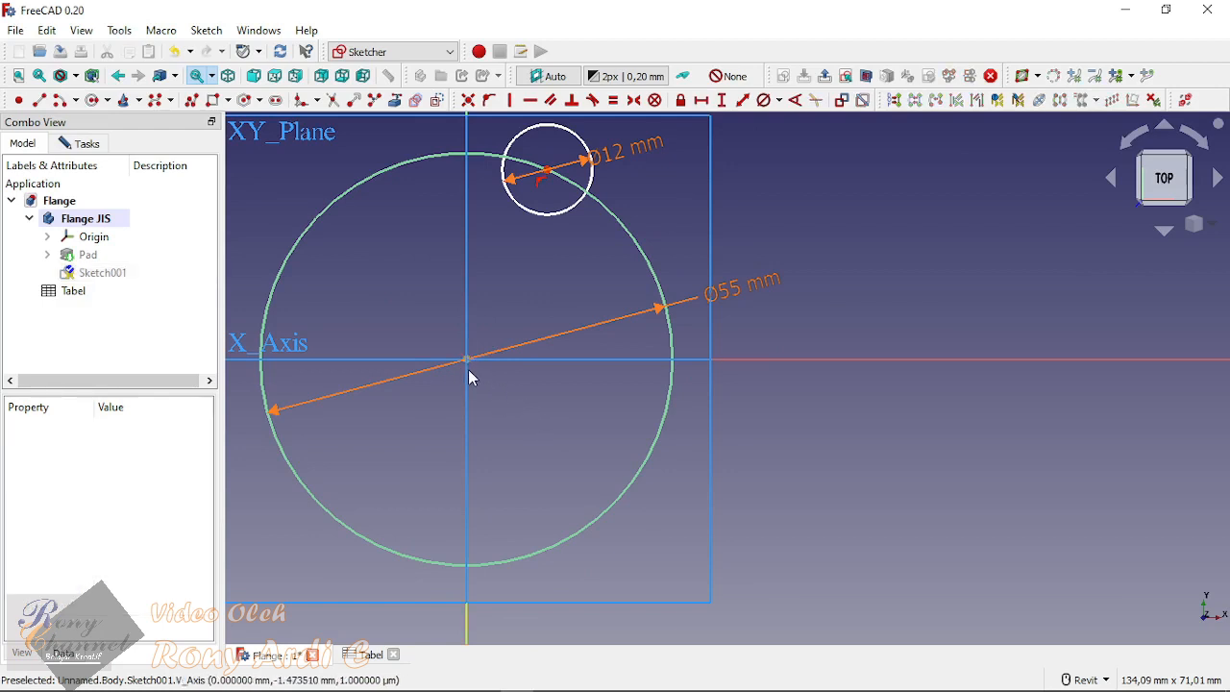
{"action": "left_click_drag", "start_coordinate": [431, 308], "coordinate": [510, 408]}
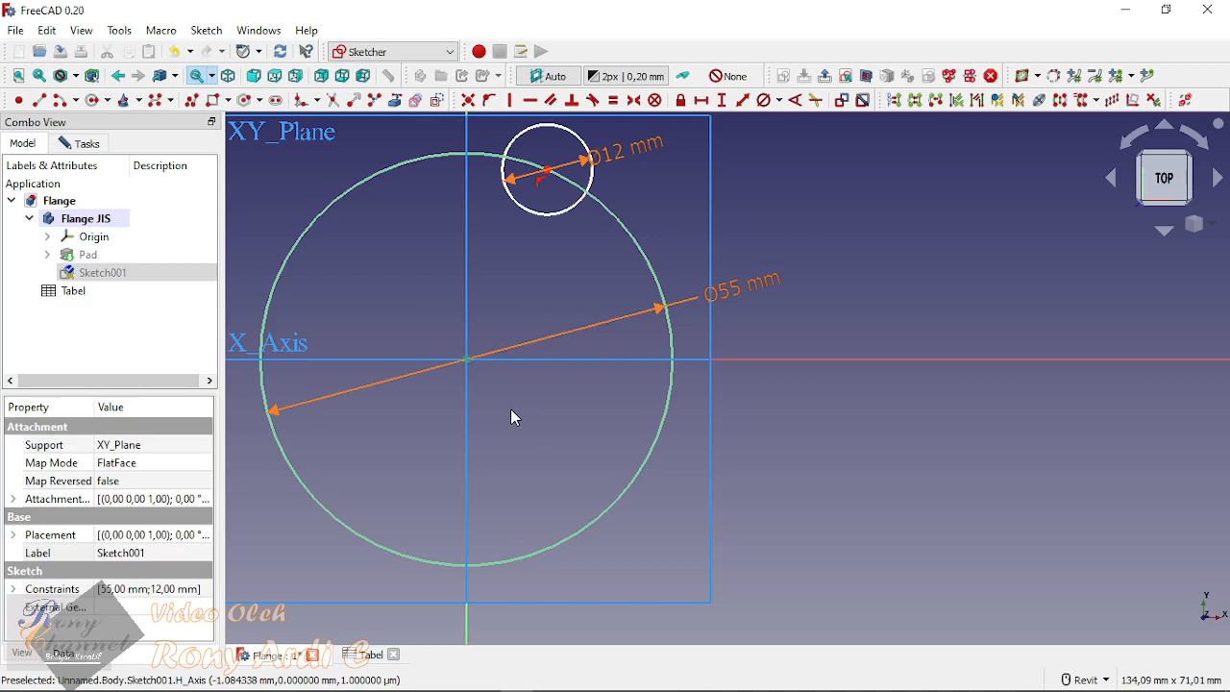
{"action": "left_click", "coordinate": [510, 408]}
{"action": "left_click_drag", "start_coordinate": [423, 322], "coordinate": [515, 421]}
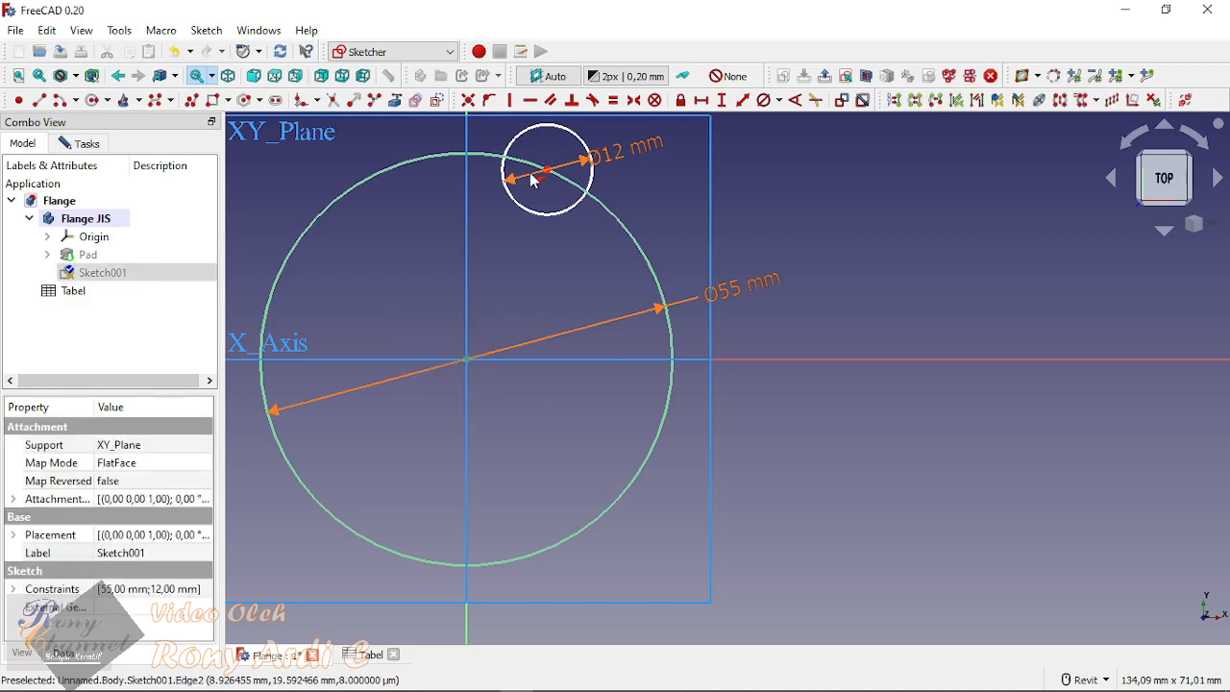
{"action": "scroll", "coordinate": [530, 135], "scroll_direction": "up", "scroll_amount": 2}
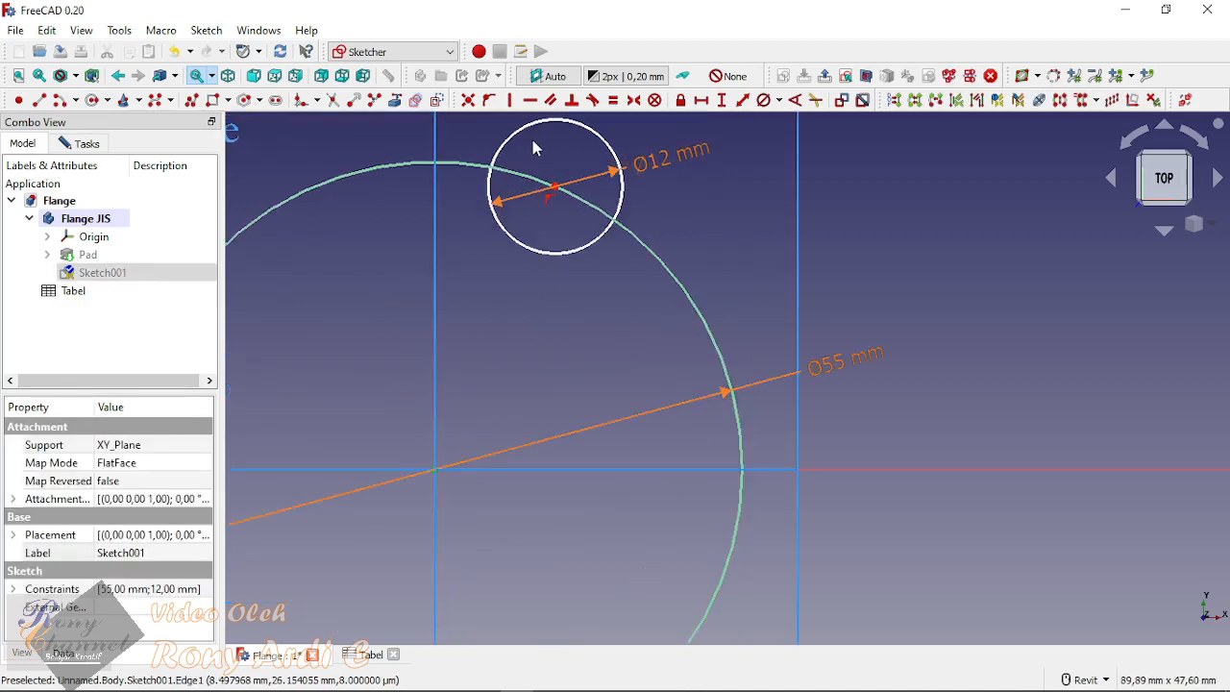
{"action": "left_click_drag", "start_coordinate": [532, 145], "coordinate": [579, 239]}
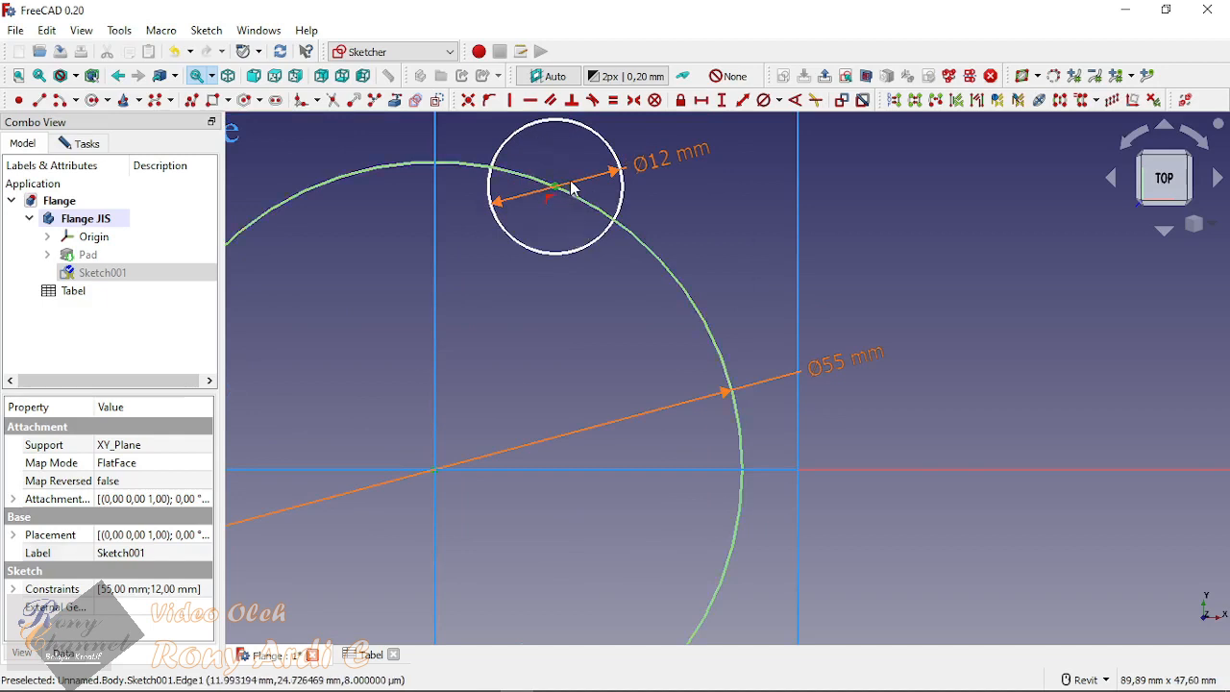
{"action": "scroll", "coordinate": [571, 189], "scroll_direction": "down", "scroll_amount": 3}
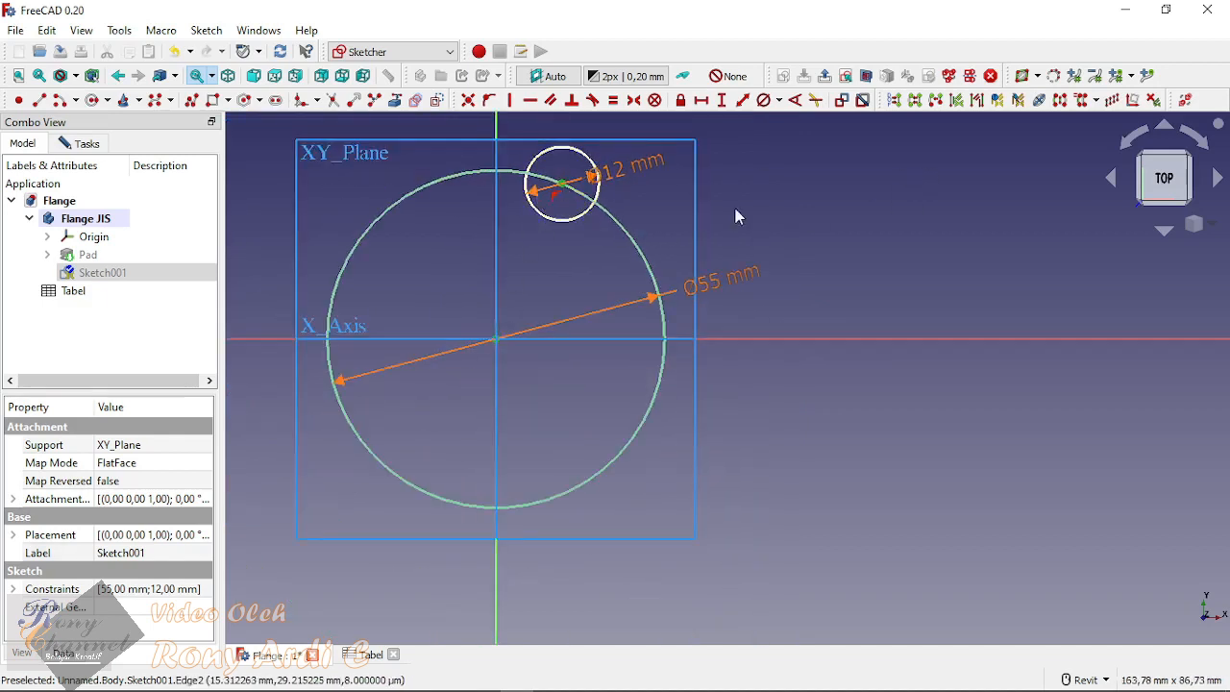
{"action": "left_click", "coordinate": [512, 101]}
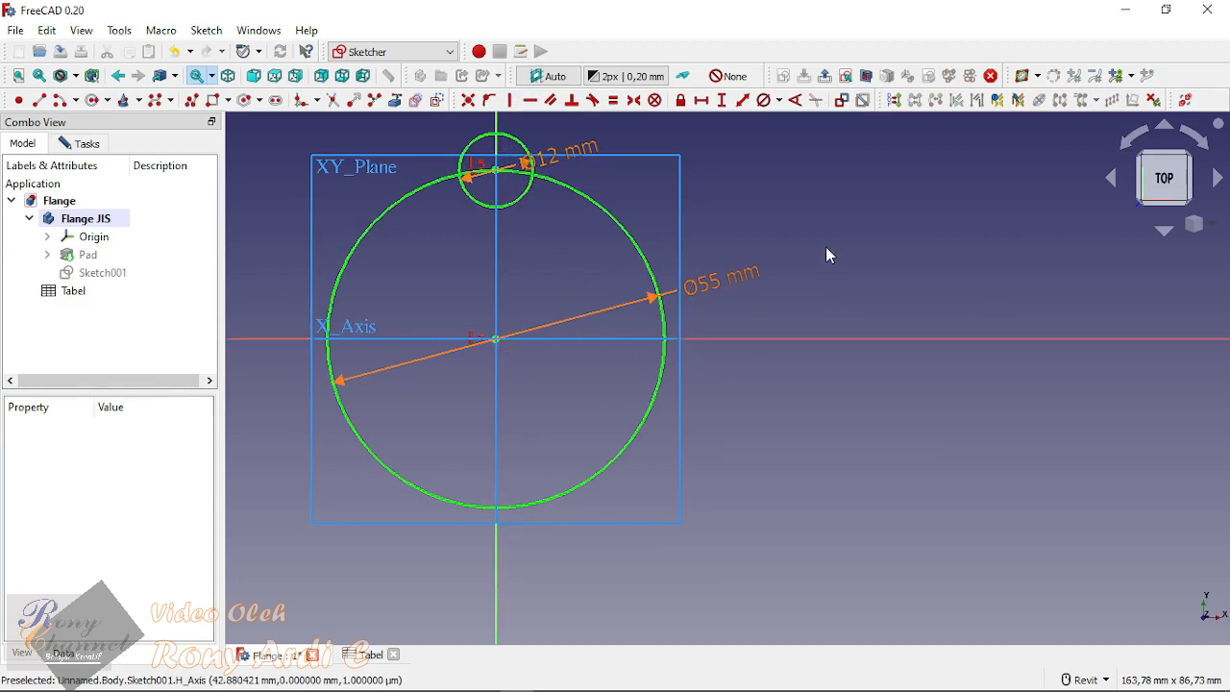
{"action": "key", "text": "ctrl+z"}
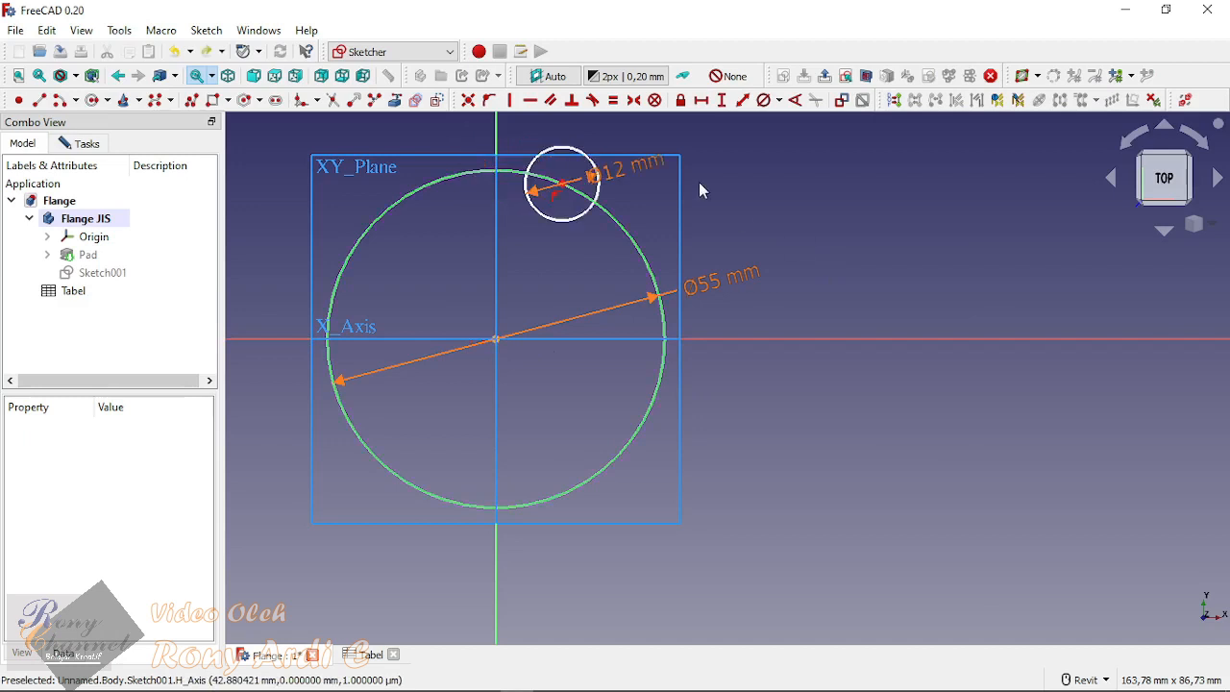
Step: Constrain the centre of the 12 mm circle vertically in line with the sketch origin
{"action": "left_click", "coordinate": [563, 191]}
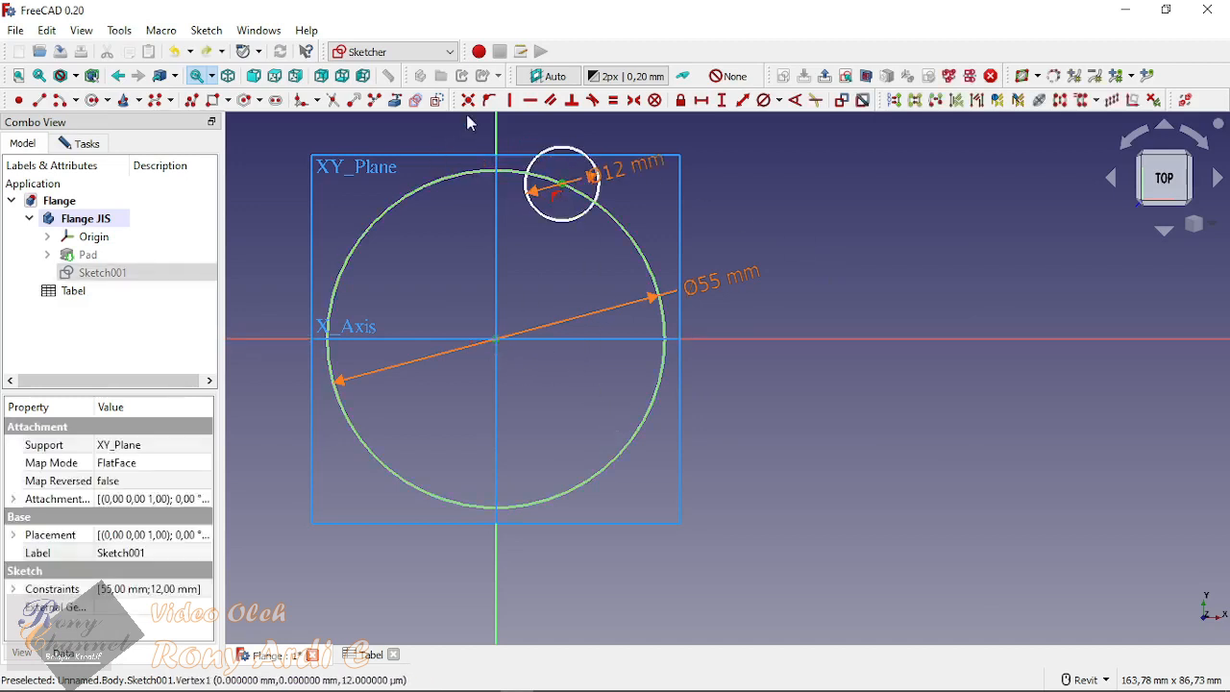
{"action": "left_click", "coordinate": [511, 102]}
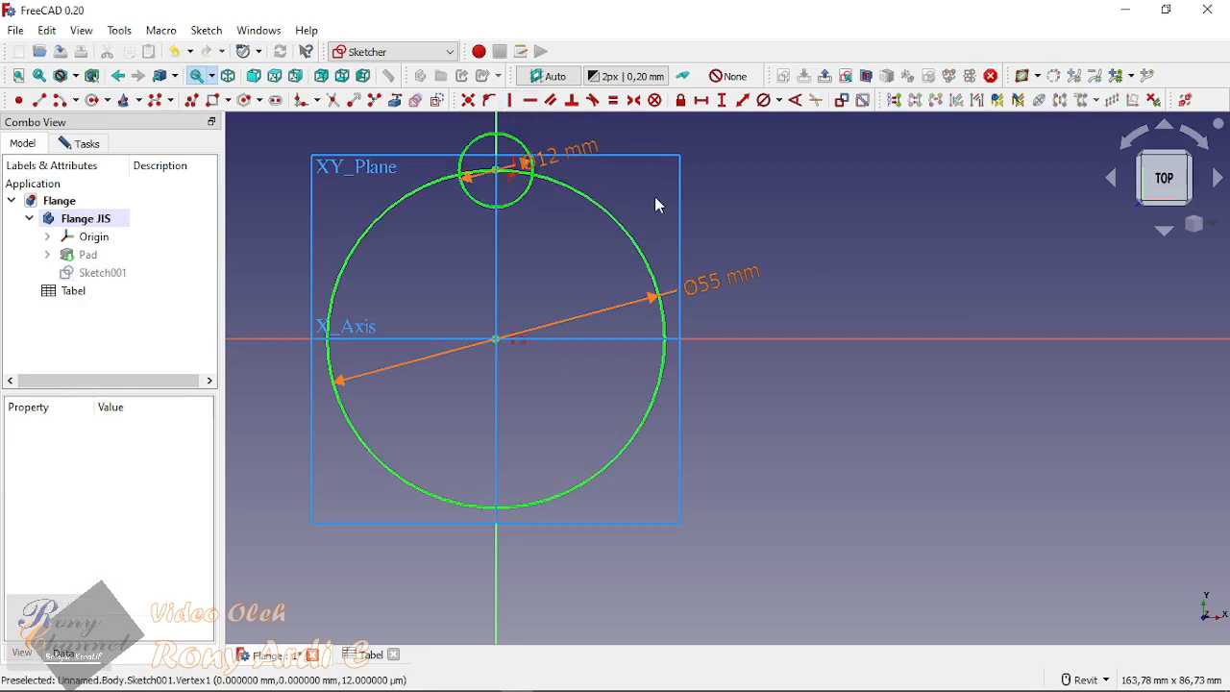
{"action": "left_click", "coordinate": [589, 202]}
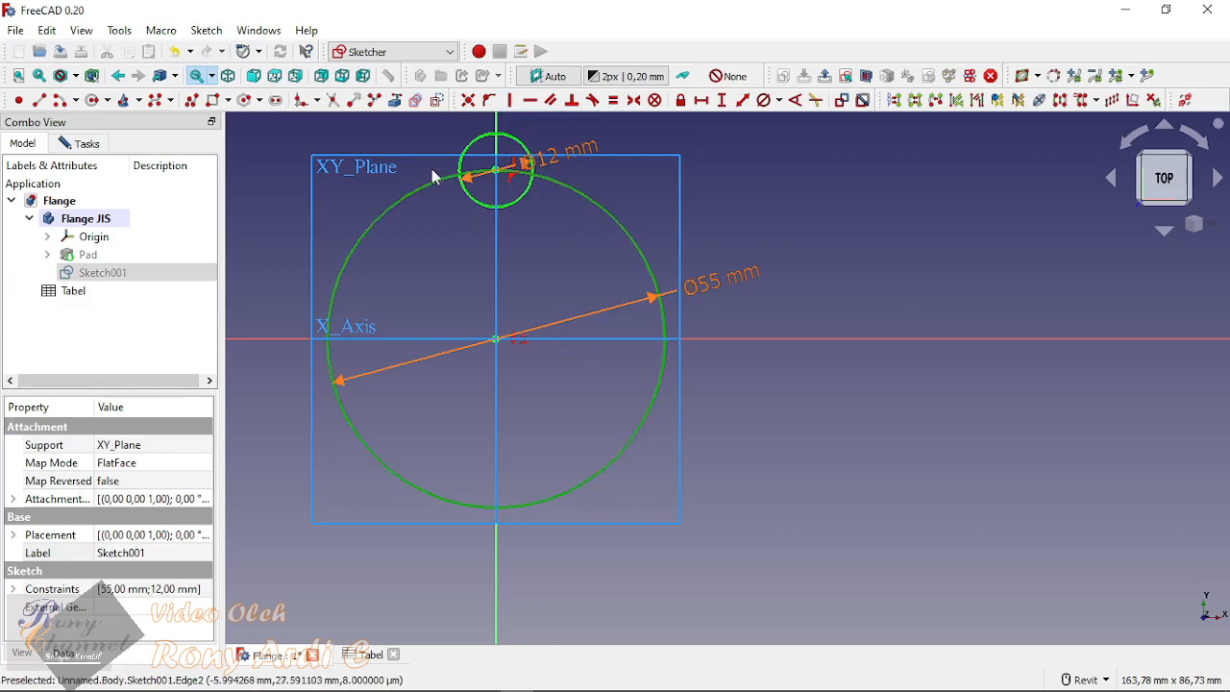
{"action": "left_click", "coordinate": [945, 173]}
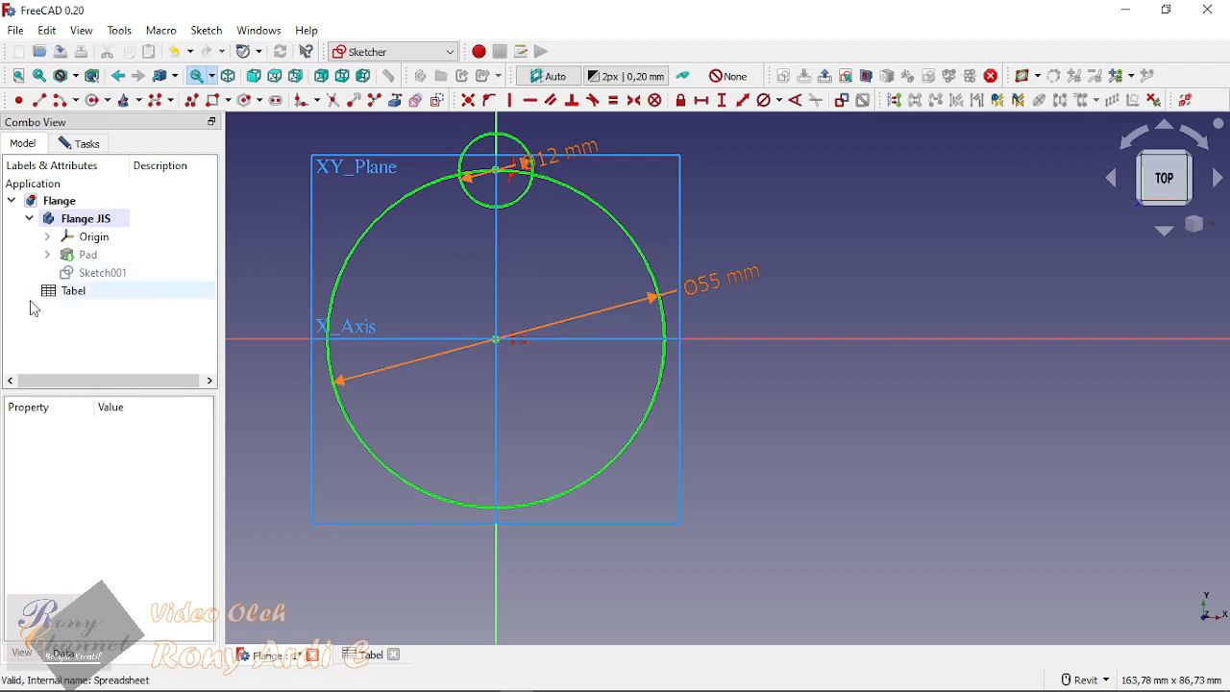
Step: Close the sketch and try to pad its two overlapping circles with a 10 mm length
{"action": "left_click", "coordinate": [81, 143]}
{"action": "left_click", "coordinate": [158, 181]}
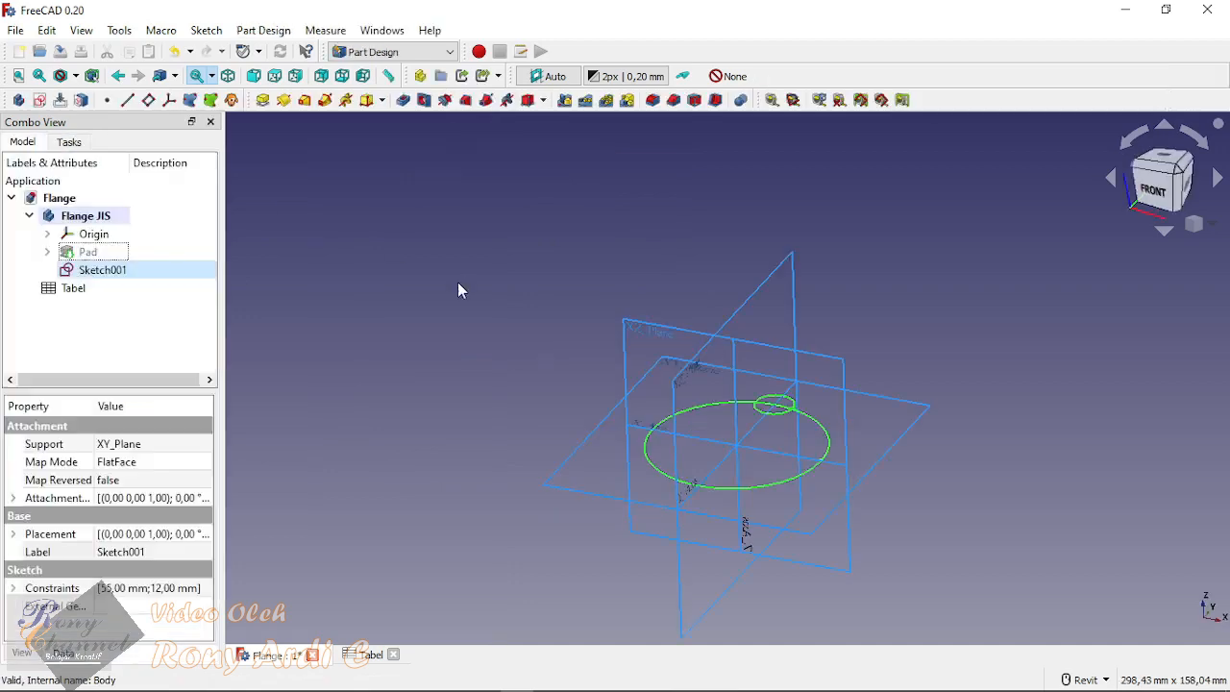
{"action": "scroll", "coordinate": [815, 436], "scroll_direction": "up", "scroll_amount": 5}
{"action": "scroll", "coordinate": [757, 348], "scroll_direction": "up", "scroll_amount": 3}
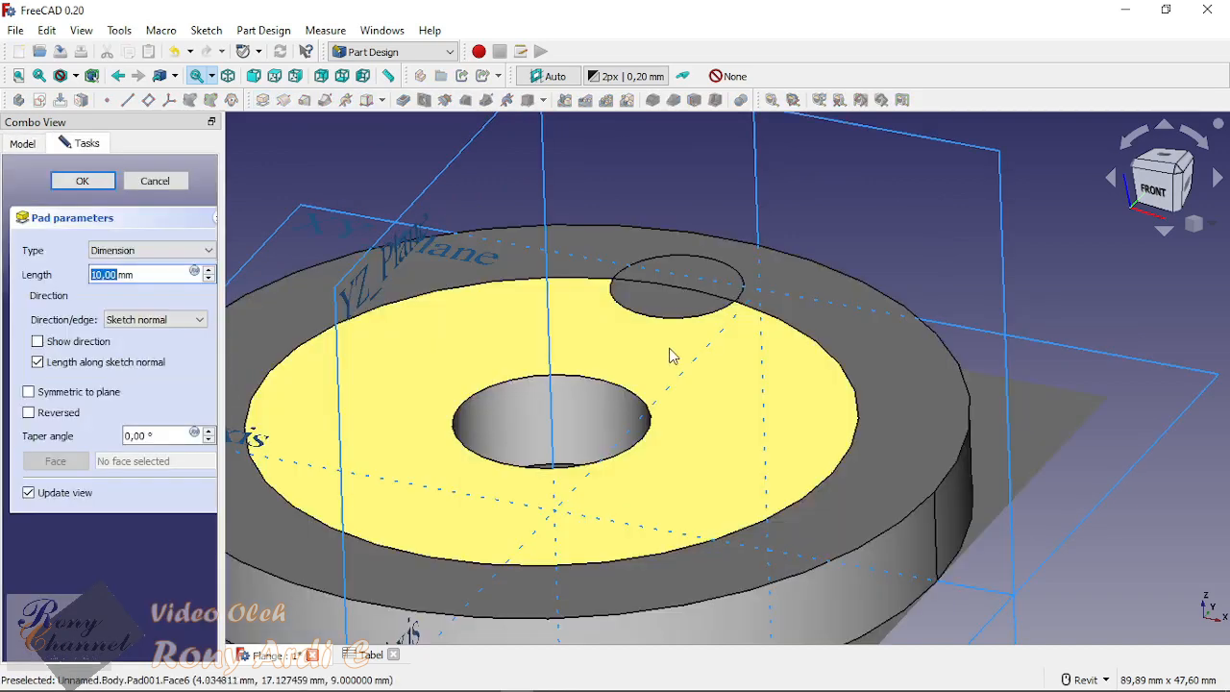
{"action": "scroll", "coordinate": [751, 304], "scroll_direction": "down", "scroll_amount": 3}
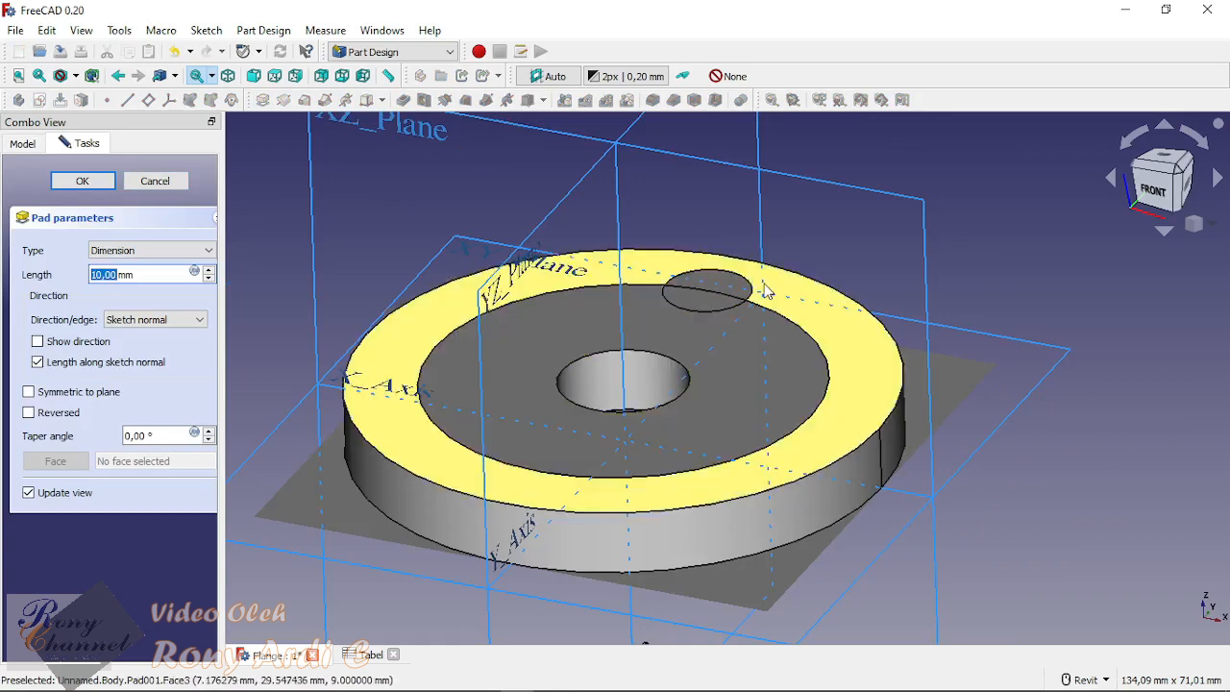
{"action": "left_click", "coordinate": [154, 182]}
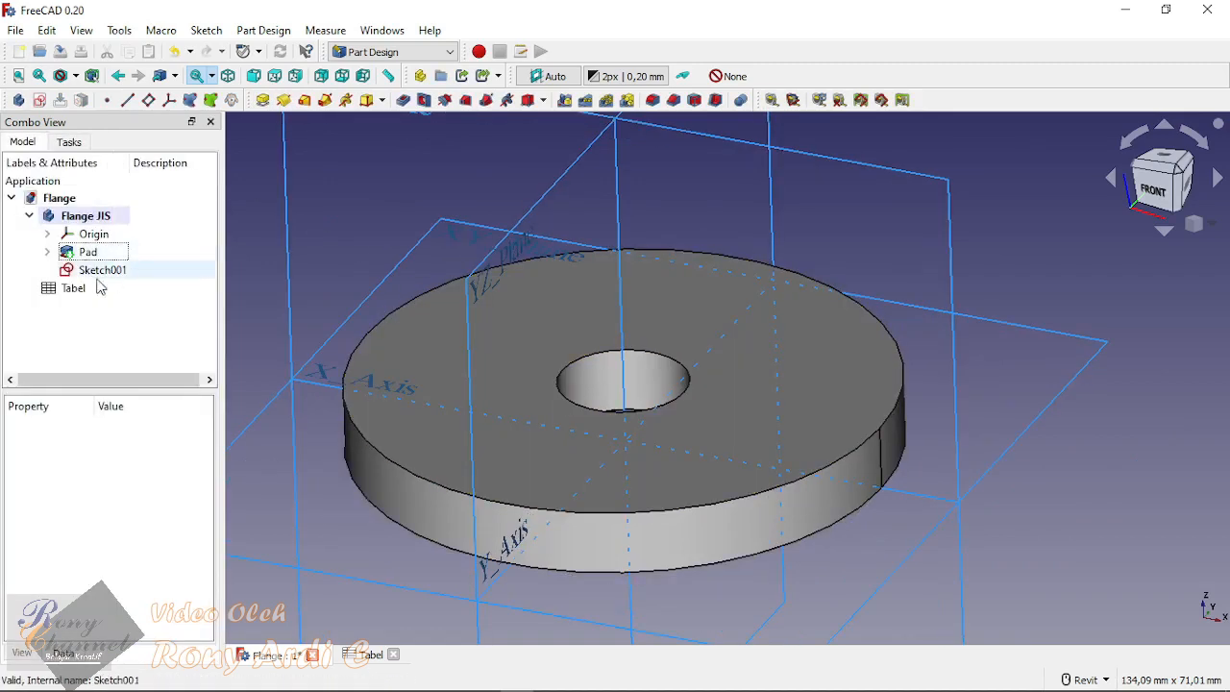
Step: Reopen Sketch001 for editing and hide the Pad so the sketch circles are unobstructed
{"action": "double_click", "coordinate": [96, 270]}
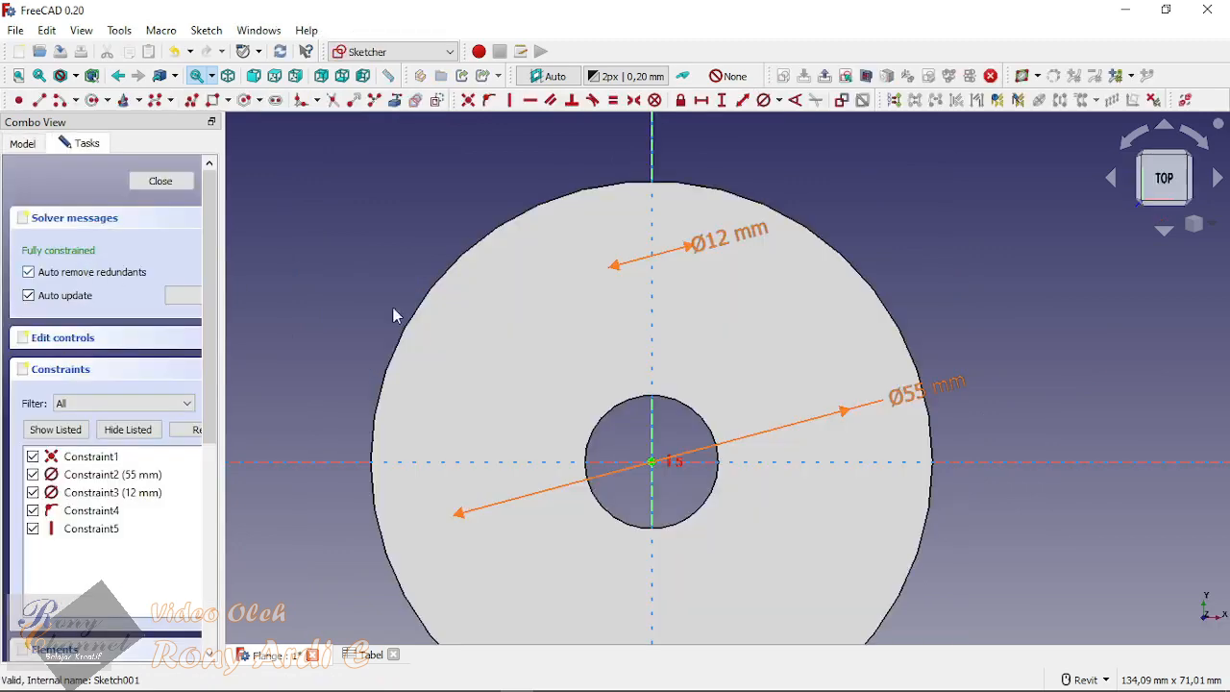
{"action": "left_click", "coordinate": [177, 187]}
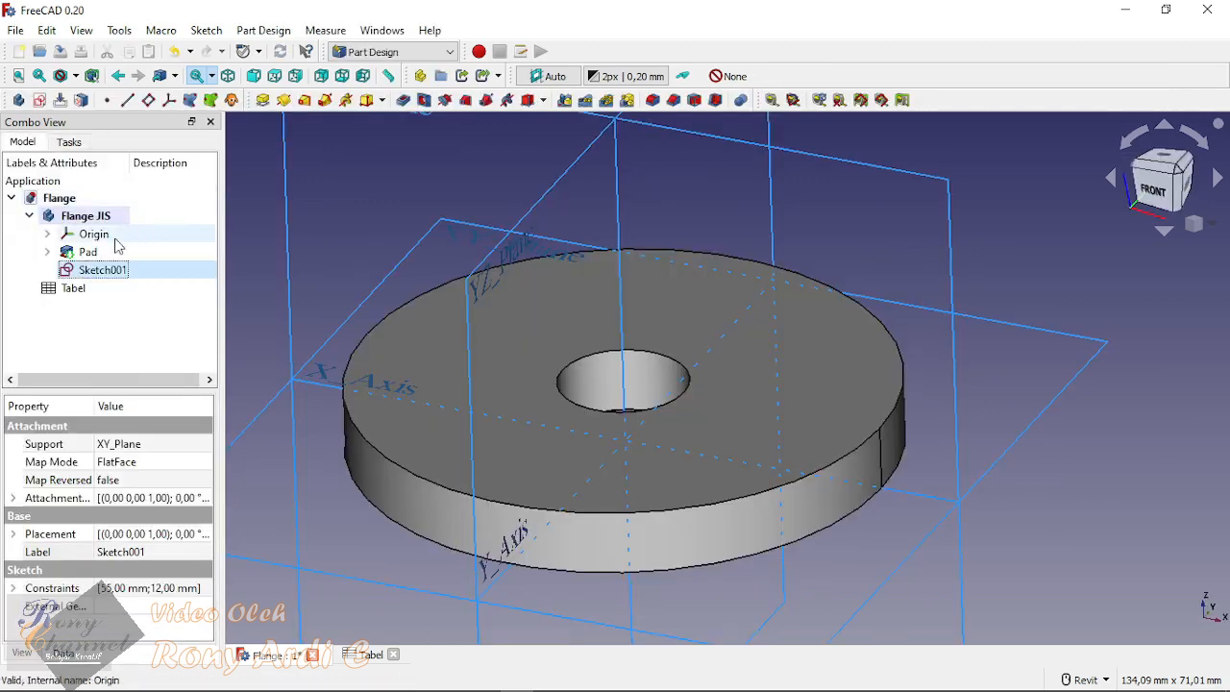
{"action": "left_click", "coordinate": [48, 253]}
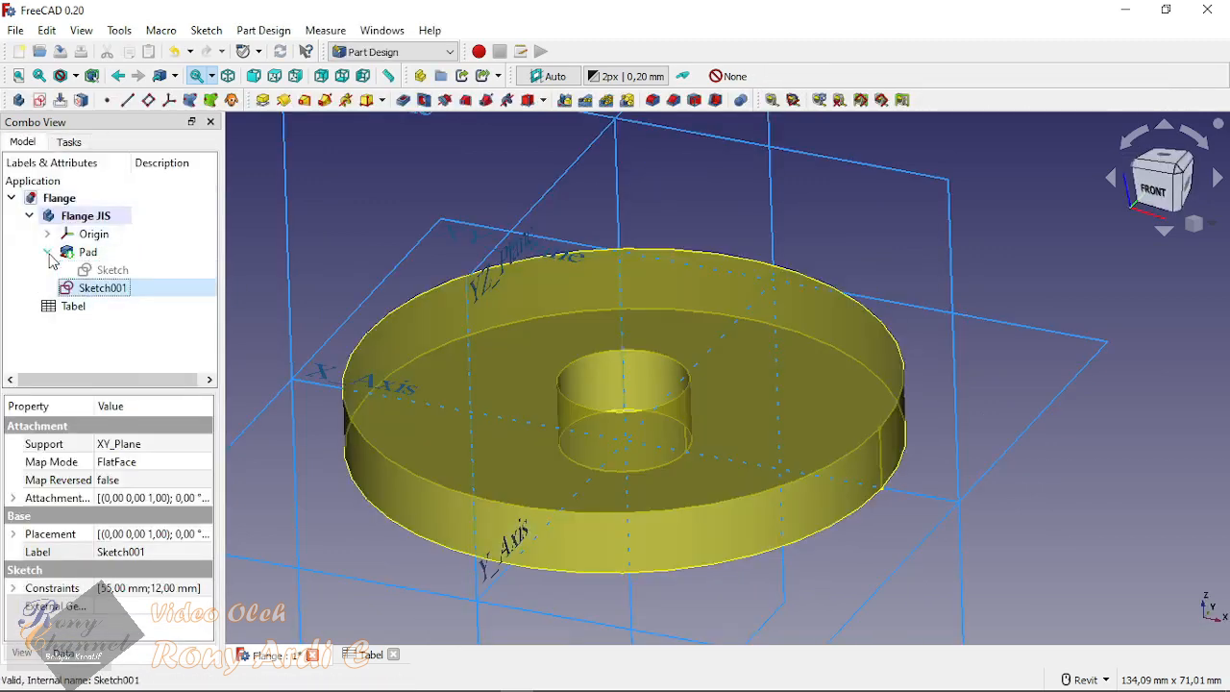
{"action": "double_click", "coordinate": [92, 288]}
{"action": "left_click", "coordinate": [22, 143]}
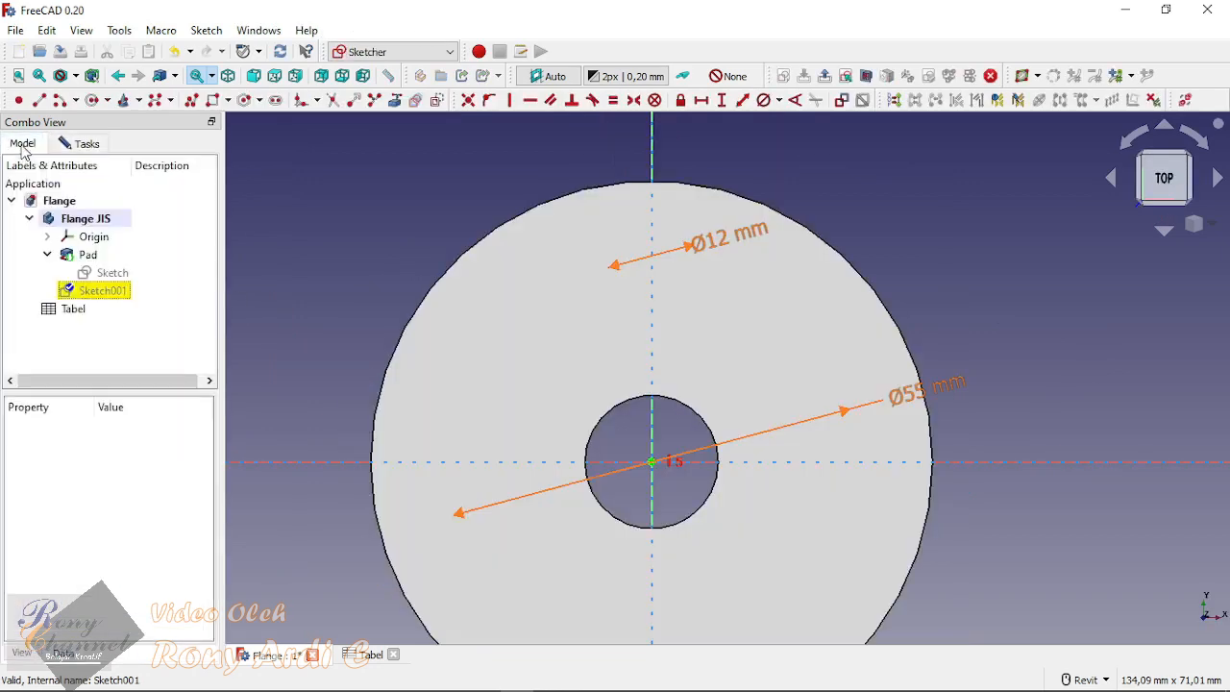
{"action": "left_click", "coordinate": [92, 256]}
{"action": "key", "text": "space"}
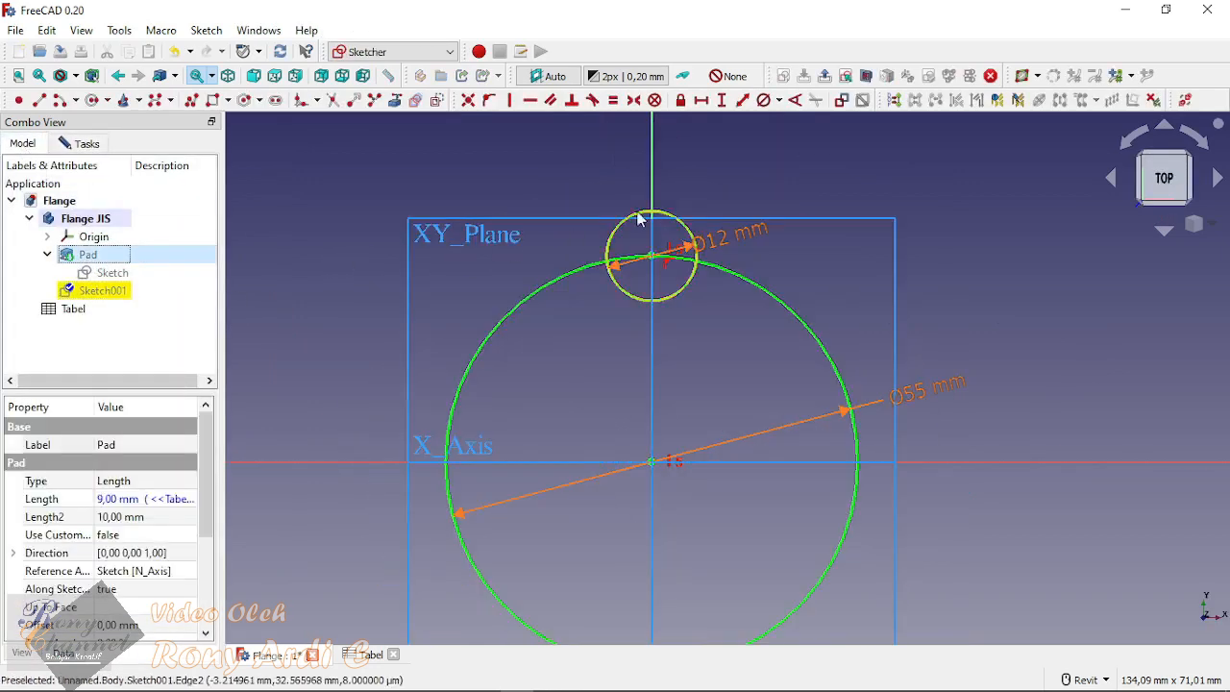
{"action": "scroll", "coordinate": [717, 173], "scroll_direction": "down", "scroll_amount": 2}
{"action": "left_click", "coordinate": [838, 254]}
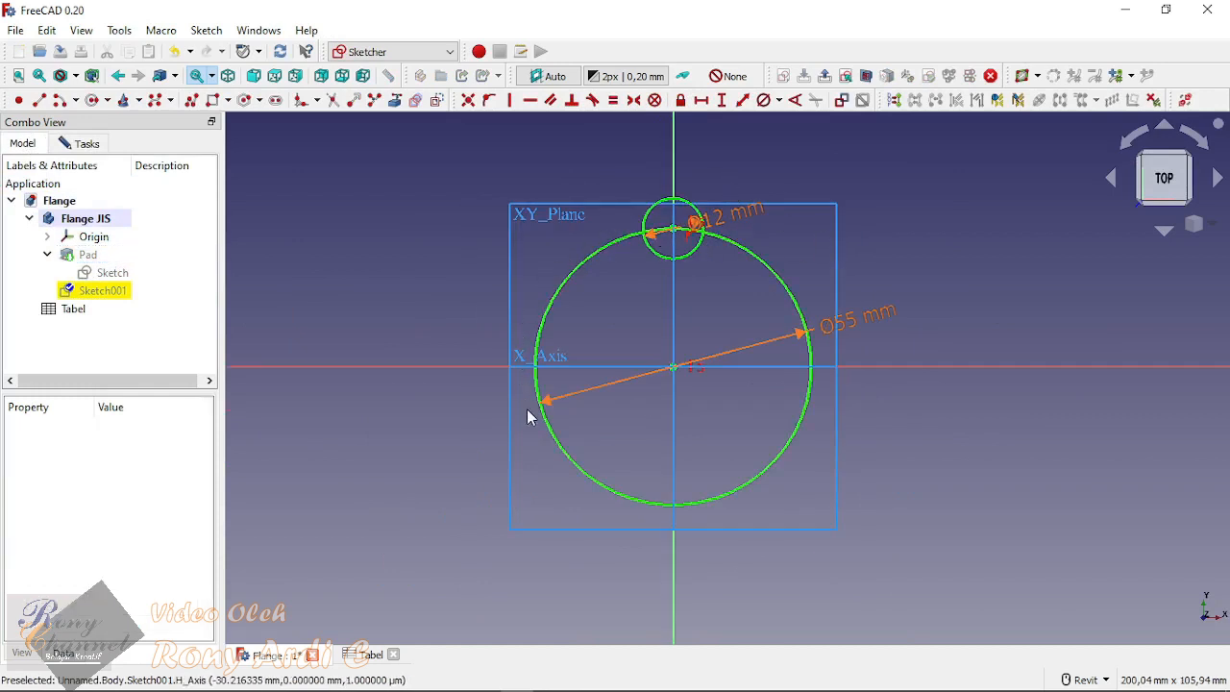
Step: Convert the 55 mm pitch circle to construction geometry and close the sketch
{"action": "left_click", "coordinate": [764, 264]}
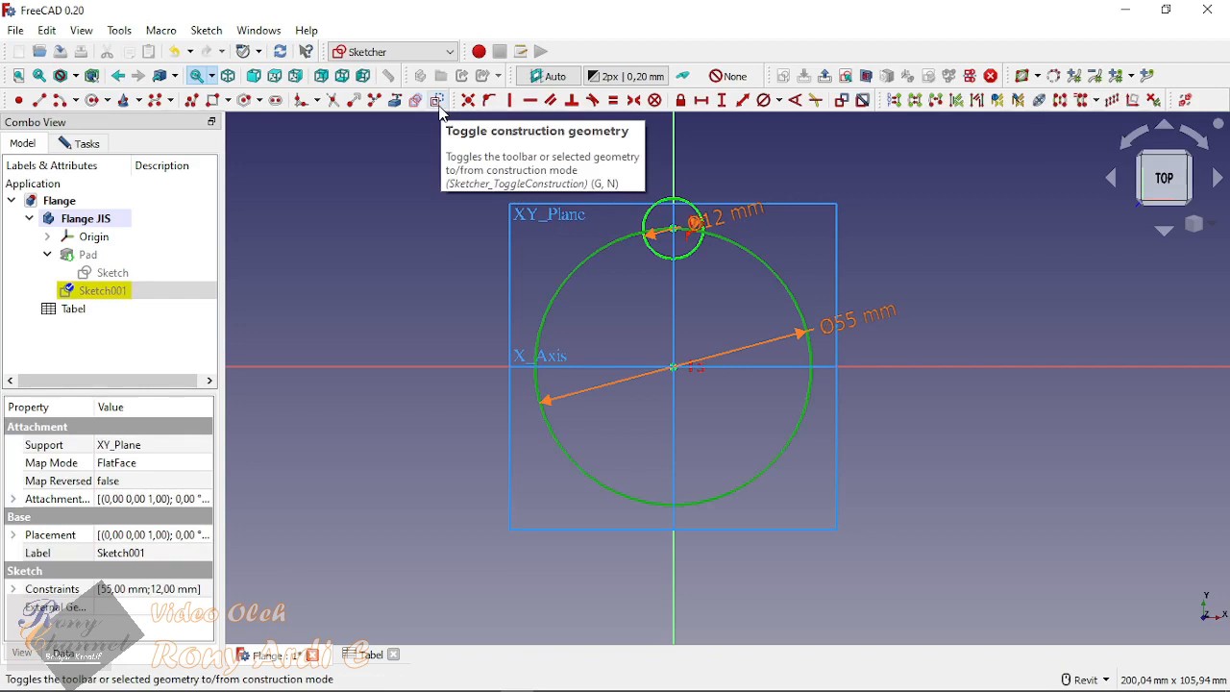
{"action": "left_click", "coordinate": [740, 162]}
{"action": "left_click", "coordinate": [771, 270]}
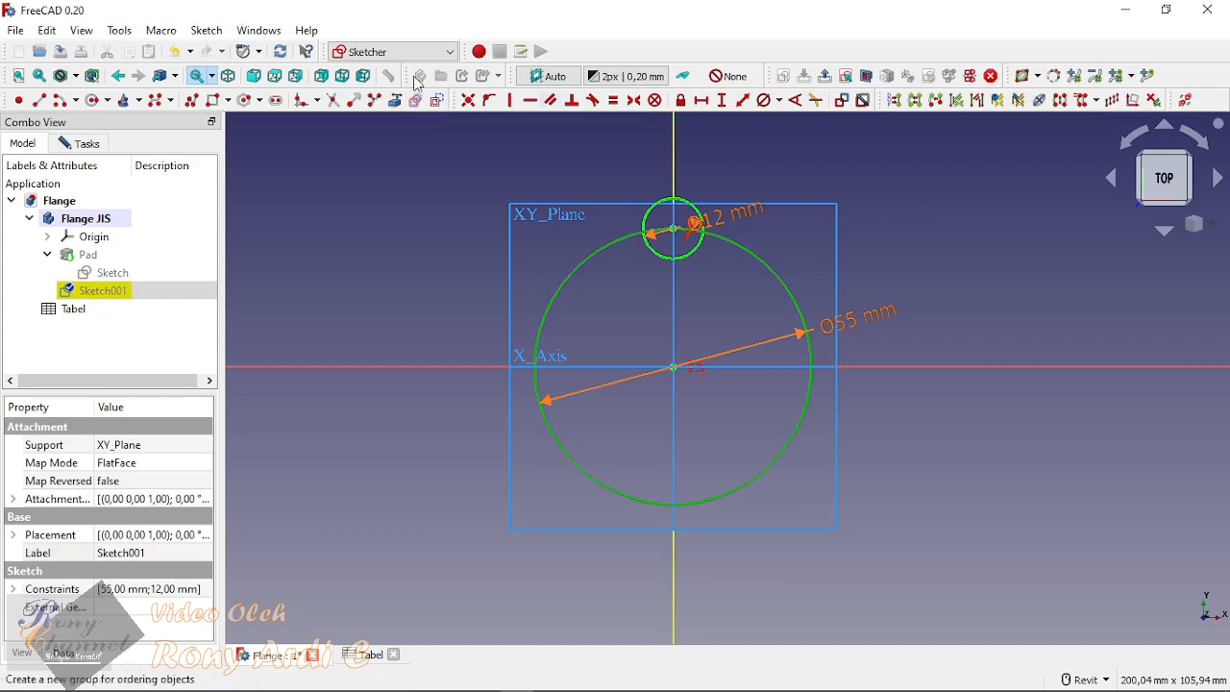
{"action": "left_click", "coordinate": [435, 100]}
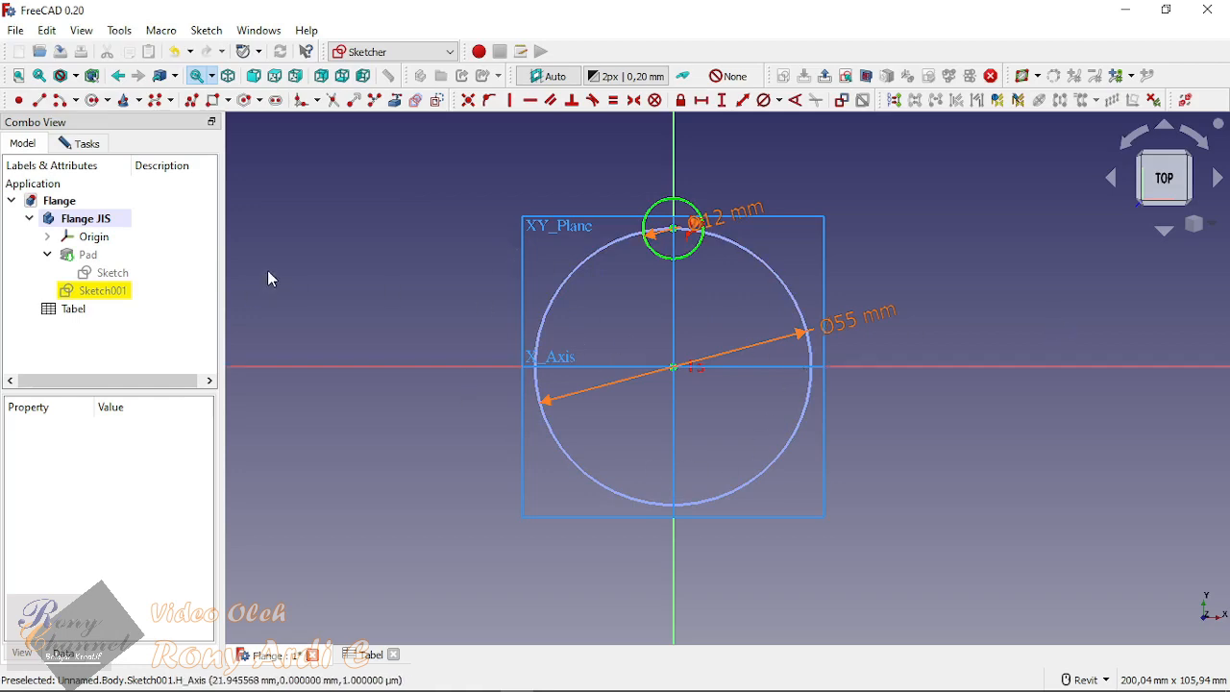
{"action": "left_click", "coordinate": [81, 143]}
{"action": "left_click", "coordinate": [160, 181]}
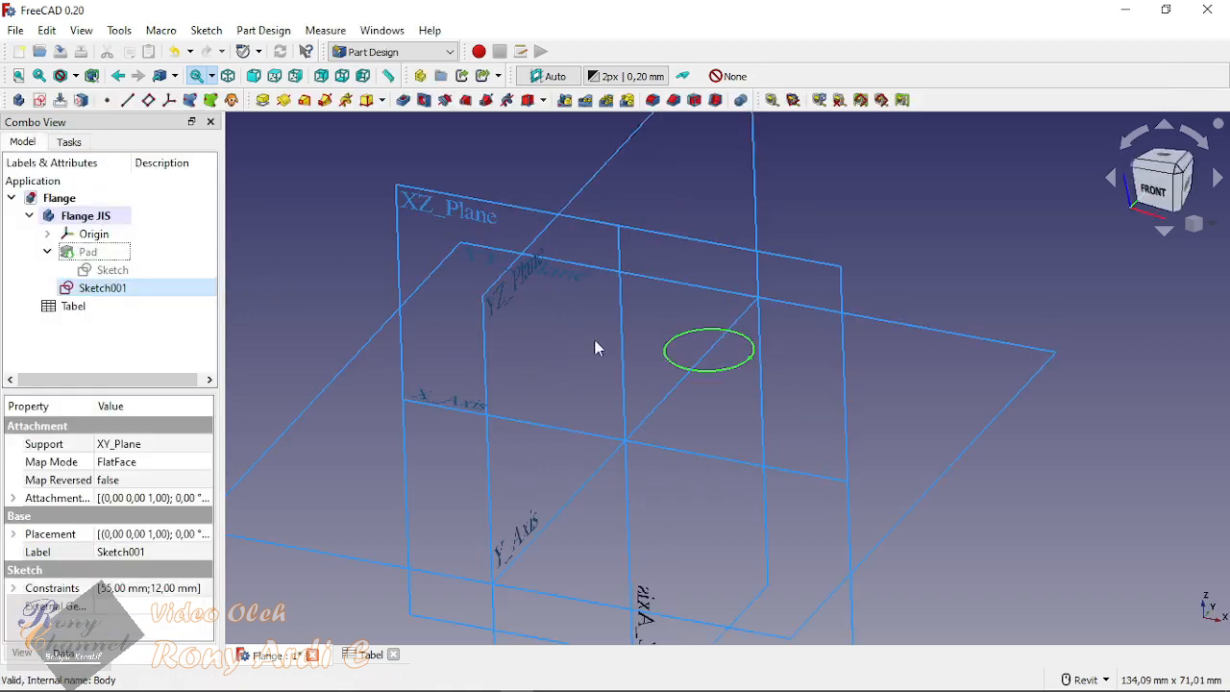
Step: Make the hidden Pad visible again in the Flange JIS body
{"action": "scroll", "coordinate": [688, 273], "scroll_direction": "down", "scroll_amount": 2}
{"action": "scroll", "coordinate": [737, 308], "scroll_direction": "up", "scroll_amount": 3}
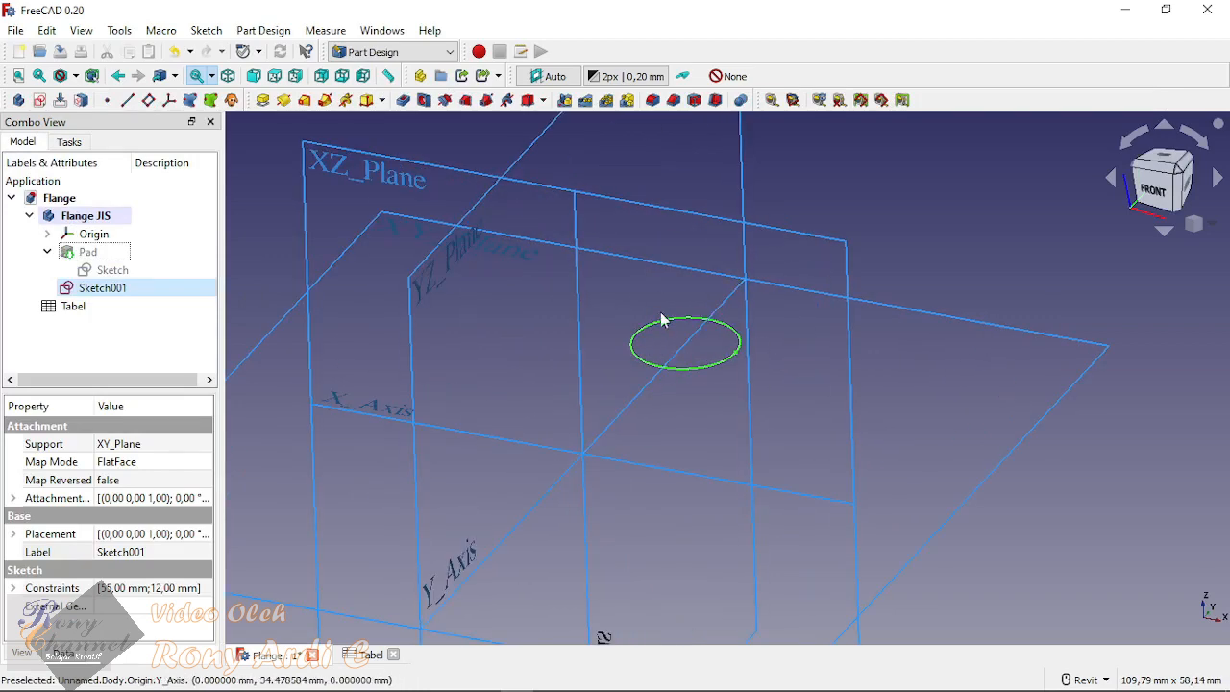
{"action": "scroll", "coordinate": [723, 365], "scroll_direction": "down", "scroll_amount": 3}
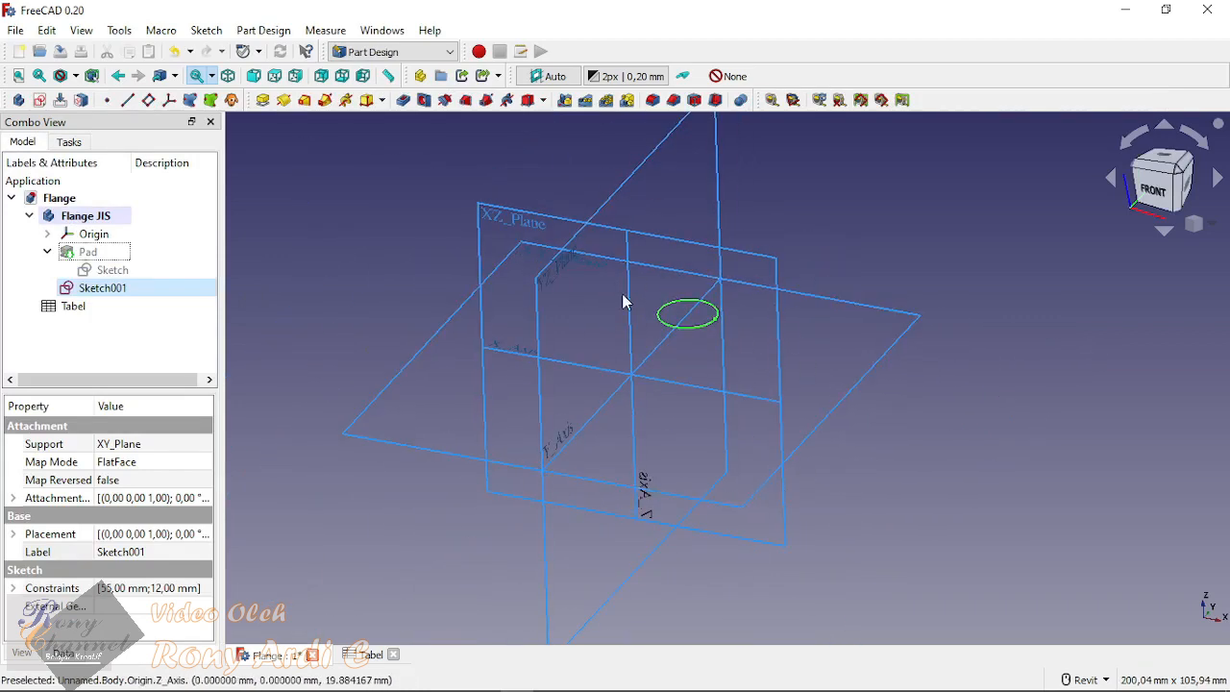
{"action": "key", "text": "Up"}
{"action": "key", "text": "Up"}
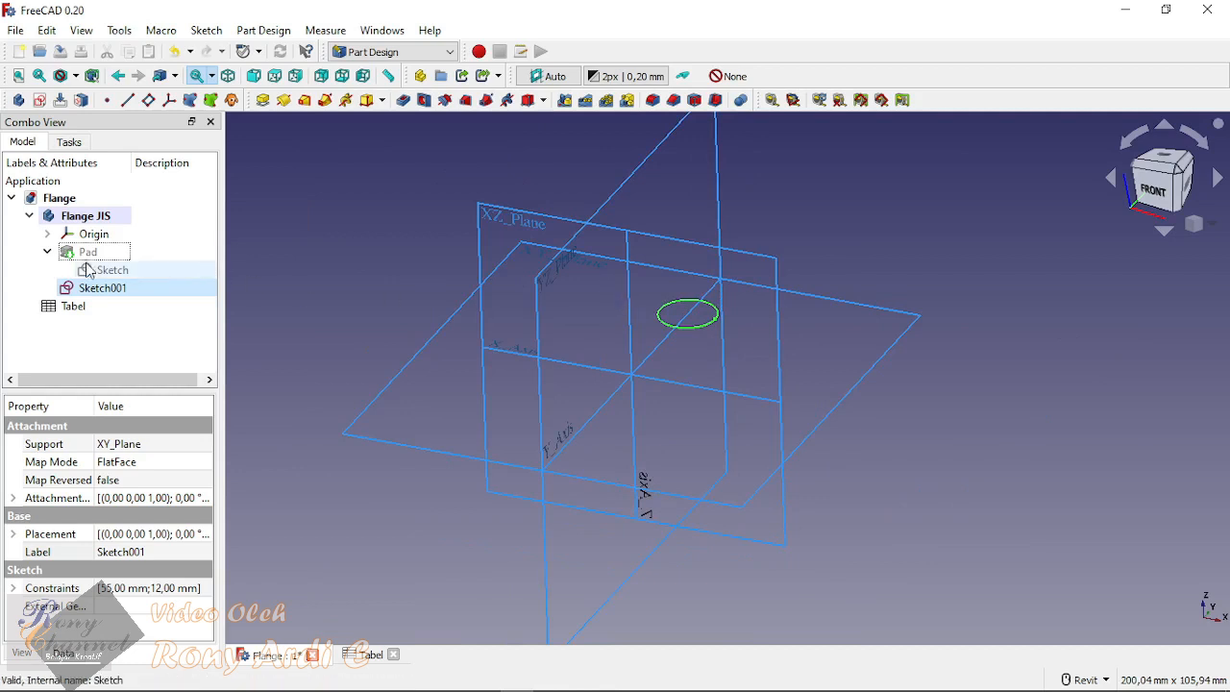
{"action": "key", "text": "space"}
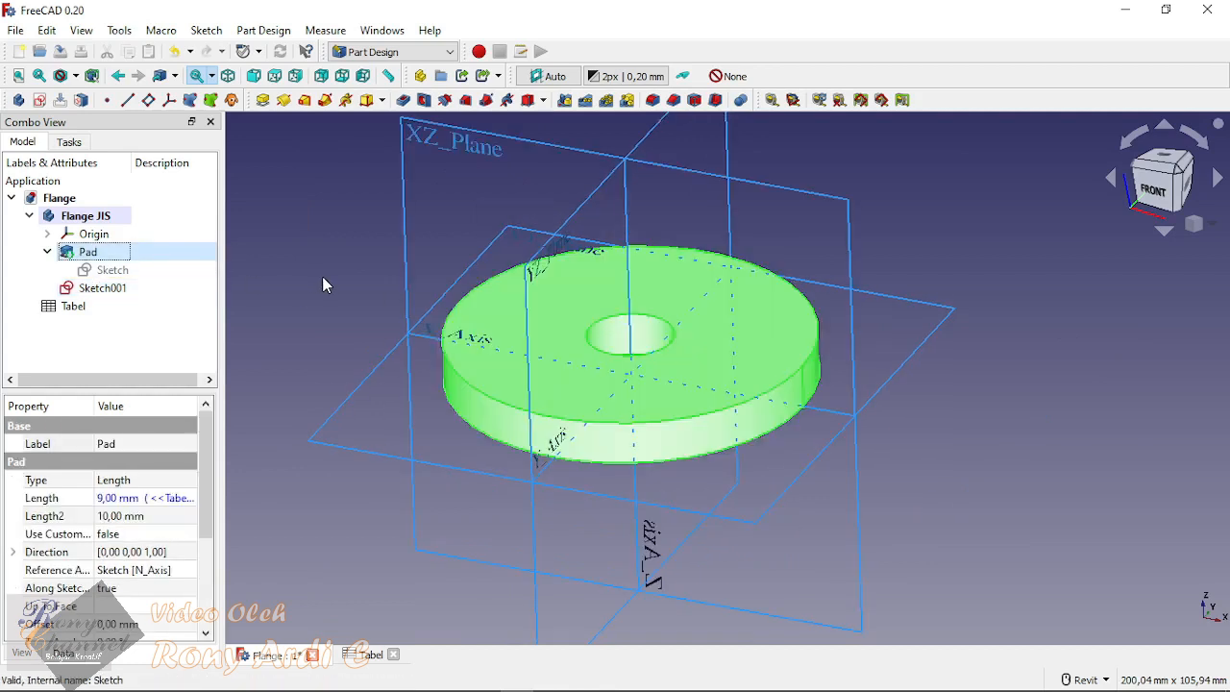
Step: Start a Pocket feature on Sketch001, the bolt-hole circle on the underside of the Flange JIS body
{"action": "left_click", "coordinate": [966, 390]}
{"action": "middle_click_drag", "start_coordinate": [824, 567], "coordinate": [788, 430], "text": "shift"}
{"action": "scroll", "coordinate": [774, 474], "scroll_direction": "down", "scroll_amount": 2}
{"action": "scroll", "coordinate": [755, 600], "scroll_direction": "up", "scroll_amount": 2}
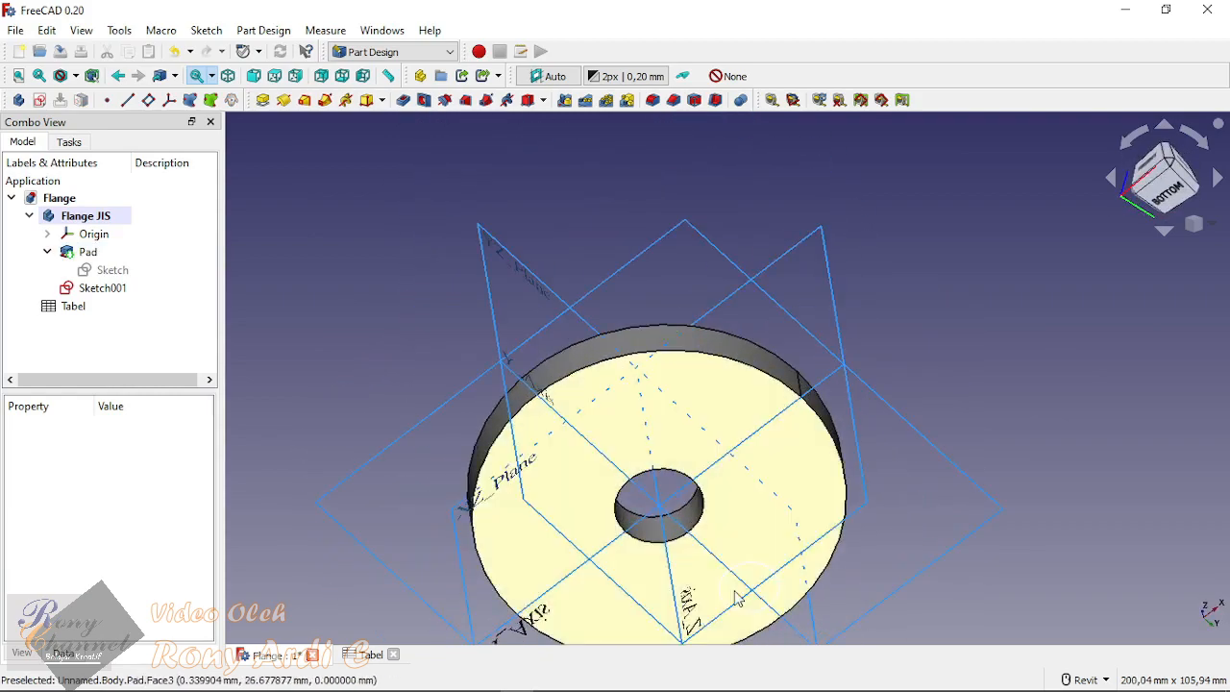
{"action": "scroll", "coordinate": [856, 330], "scroll_direction": "down", "scroll_amount": 2}
{"action": "middle_click_drag", "start_coordinate": [857, 327], "coordinate": [711, 500], "text": "shift"}
{"action": "key", "text": "0"}
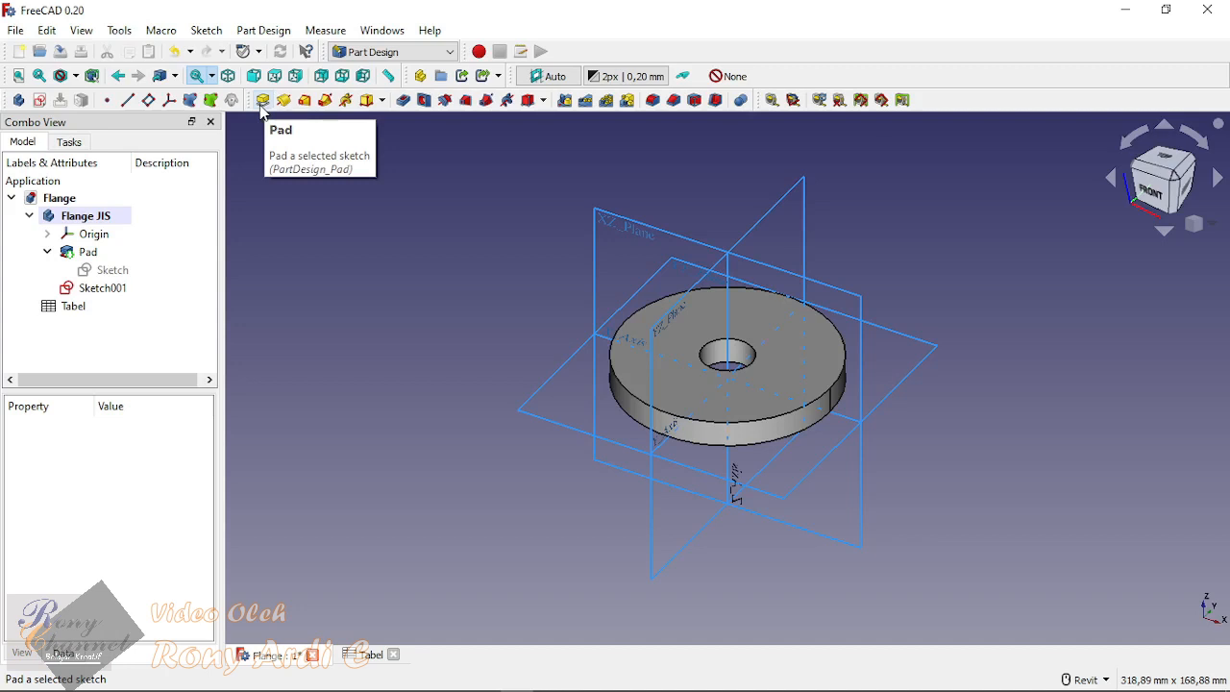
{"action": "left_click", "coordinate": [405, 102]}
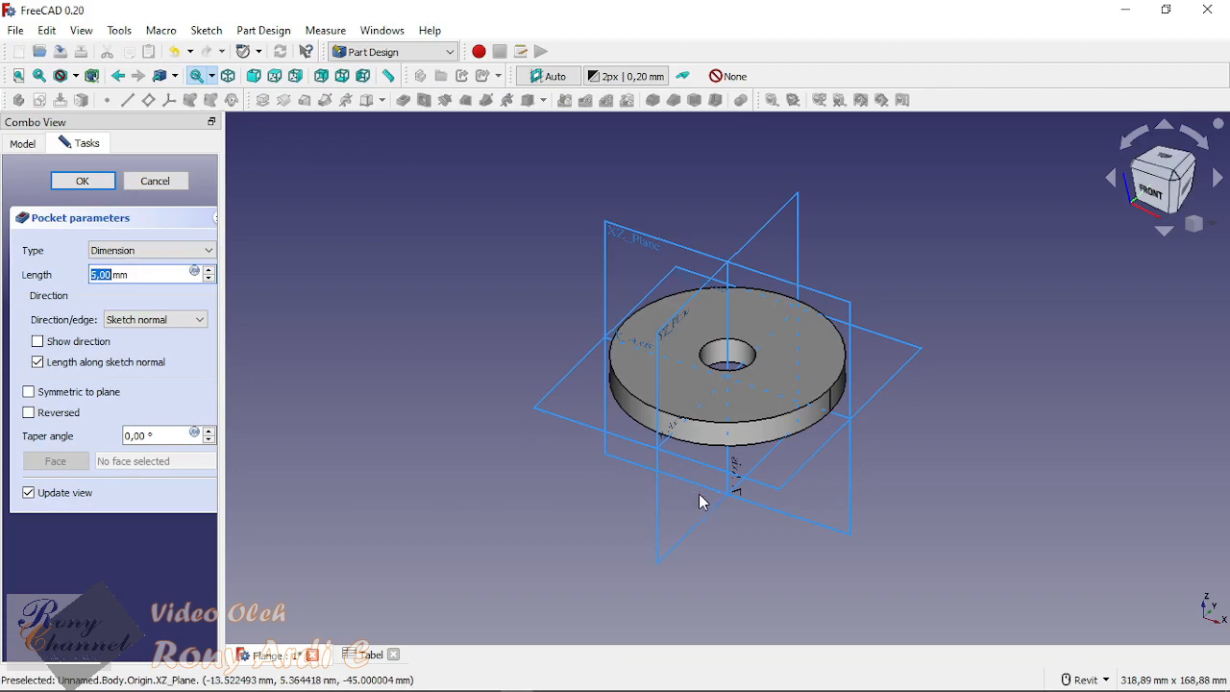
{"action": "middle_click_drag", "start_coordinate": [700, 501], "coordinate": [771, 441], "text": "shift"}
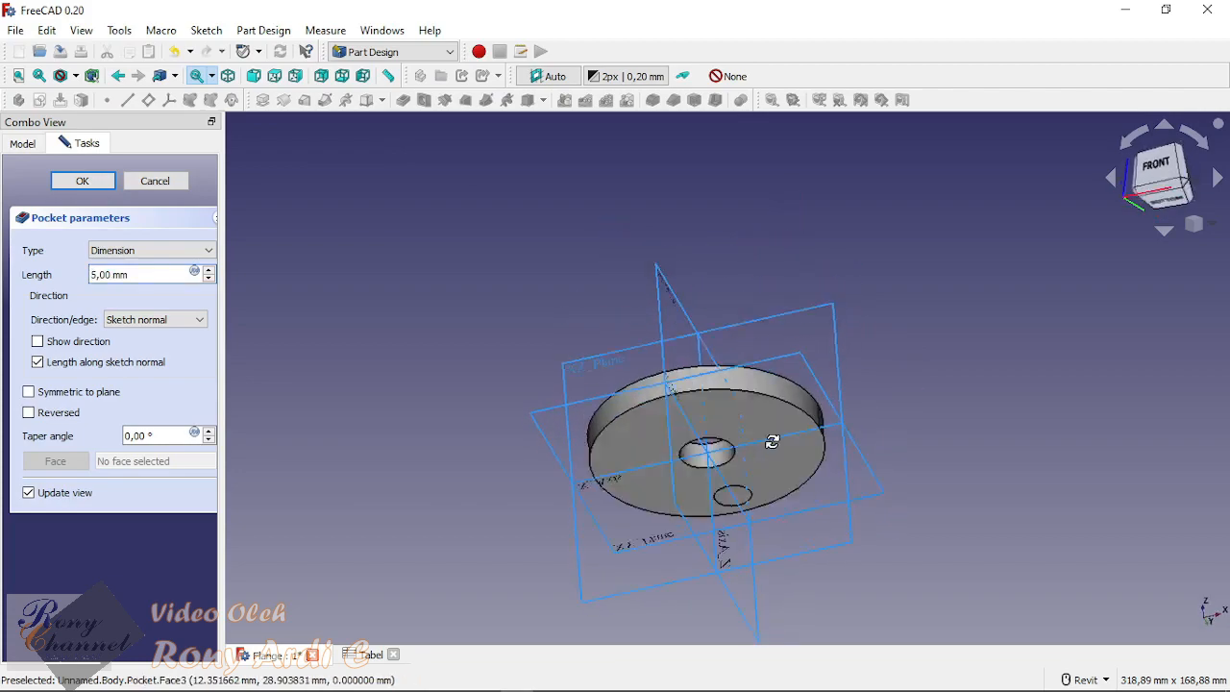
{"action": "scroll", "coordinate": [769, 452], "scroll_direction": "up", "scroll_amount": 10}
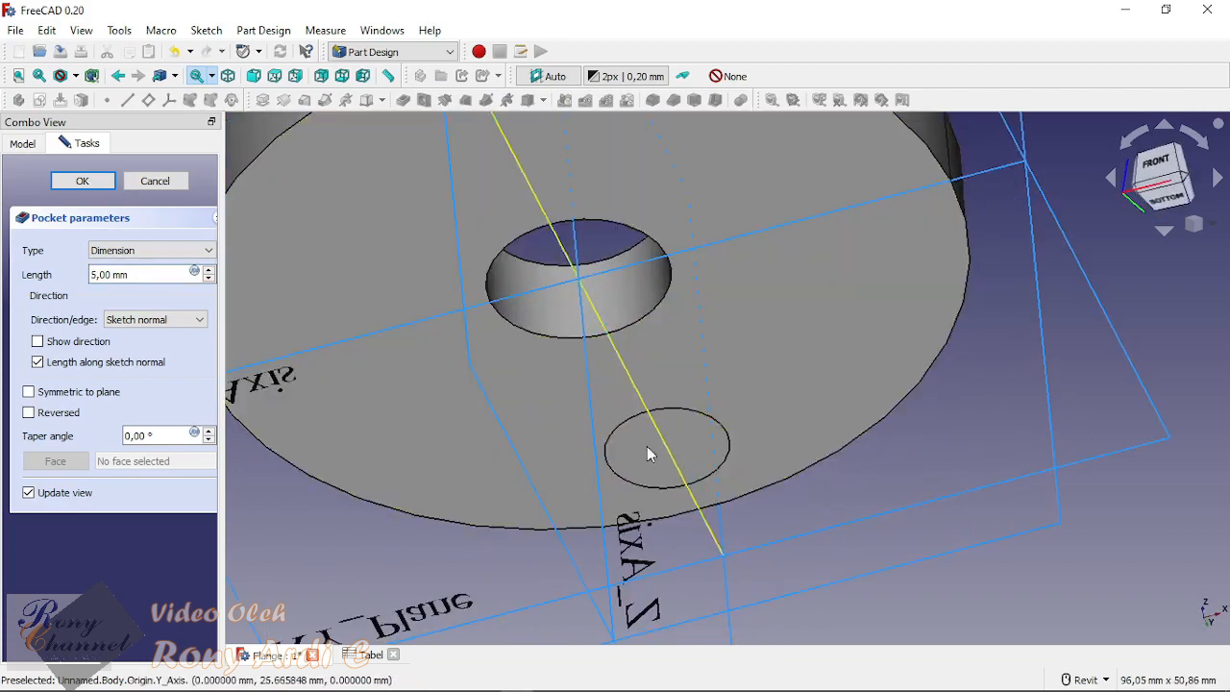
{"action": "scroll", "coordinate": [647, 446], "scroll_direction": "down", "scroll_amount": 5}
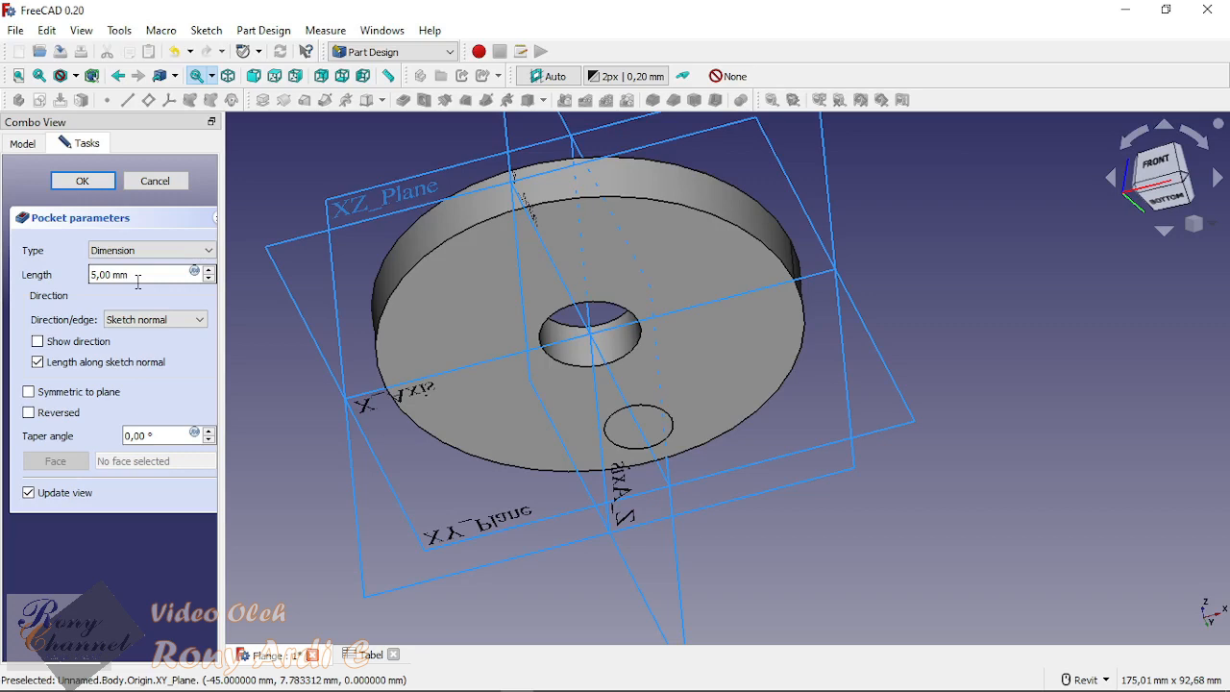
Step: Try the Up to face pocket type with the flange's top face as the limit
{"action": "scroll", "coordinate": [683, 356], "scroll_direction": "down", "scroll_amount": 3}
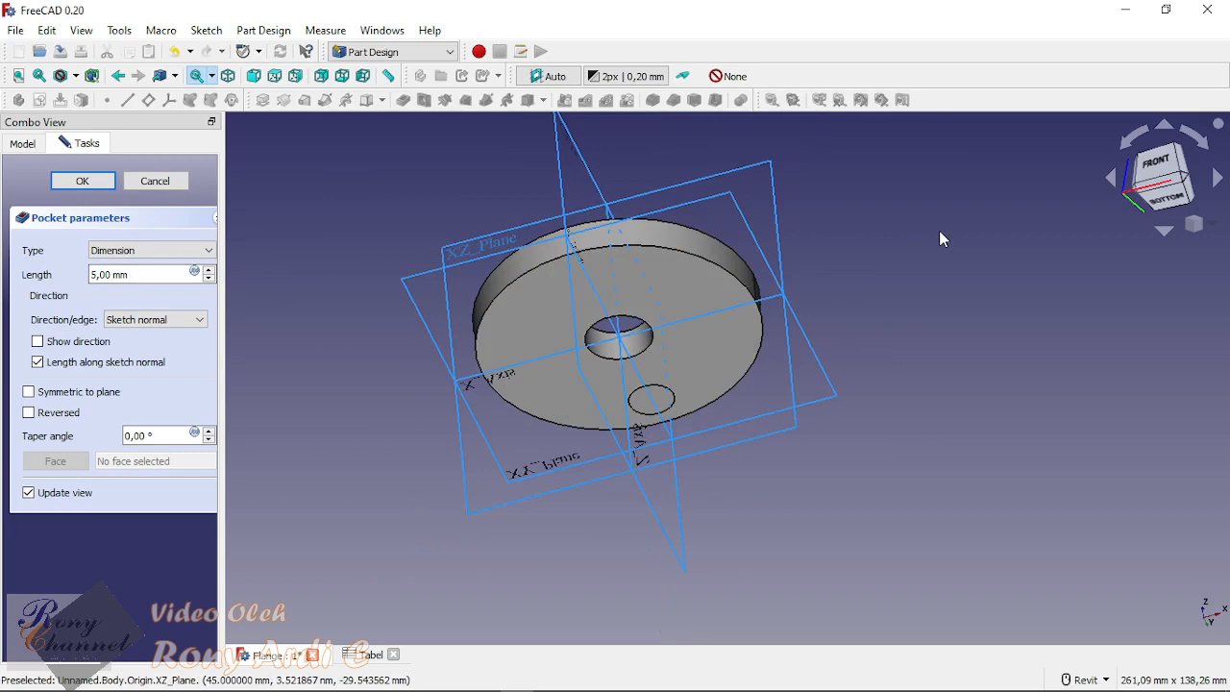
{"action": "middle_click_drag", "start_coordinate": [940, 239], "coordinate": [951, 297], "text": "shift"}
{"action": "left_click", "coordinate": [207, 252]}
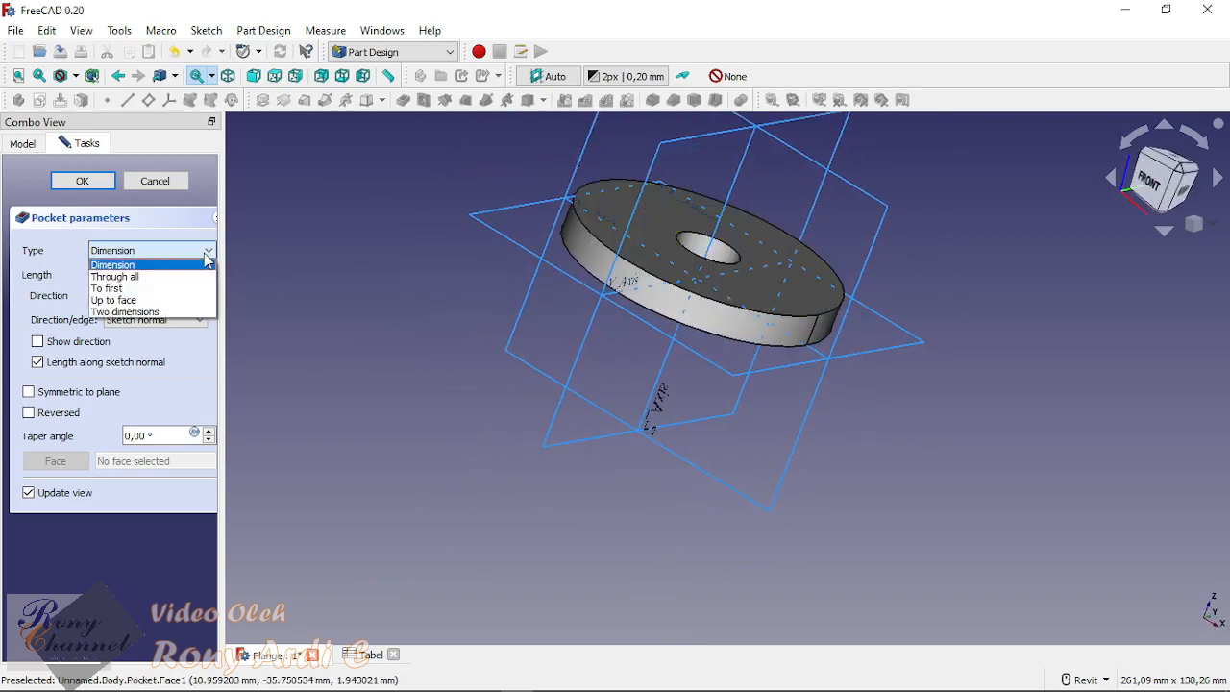
{"action": "left_click", "coordinate": [125, 301]}
{"action": "left_click", "coordinate": [784, 234]}
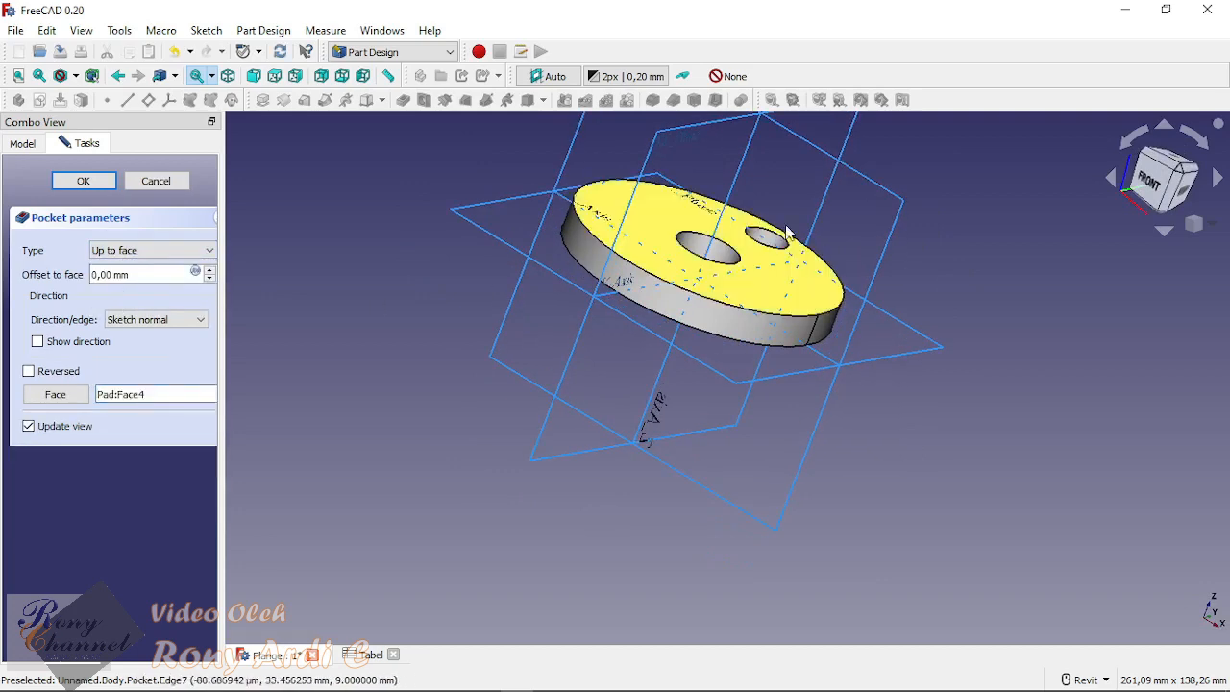
Step: Try linking the pocket's offset to face to the expression <<Tabel>>.tebal
{"action": "left_click", "coordinate": [196, 273]}
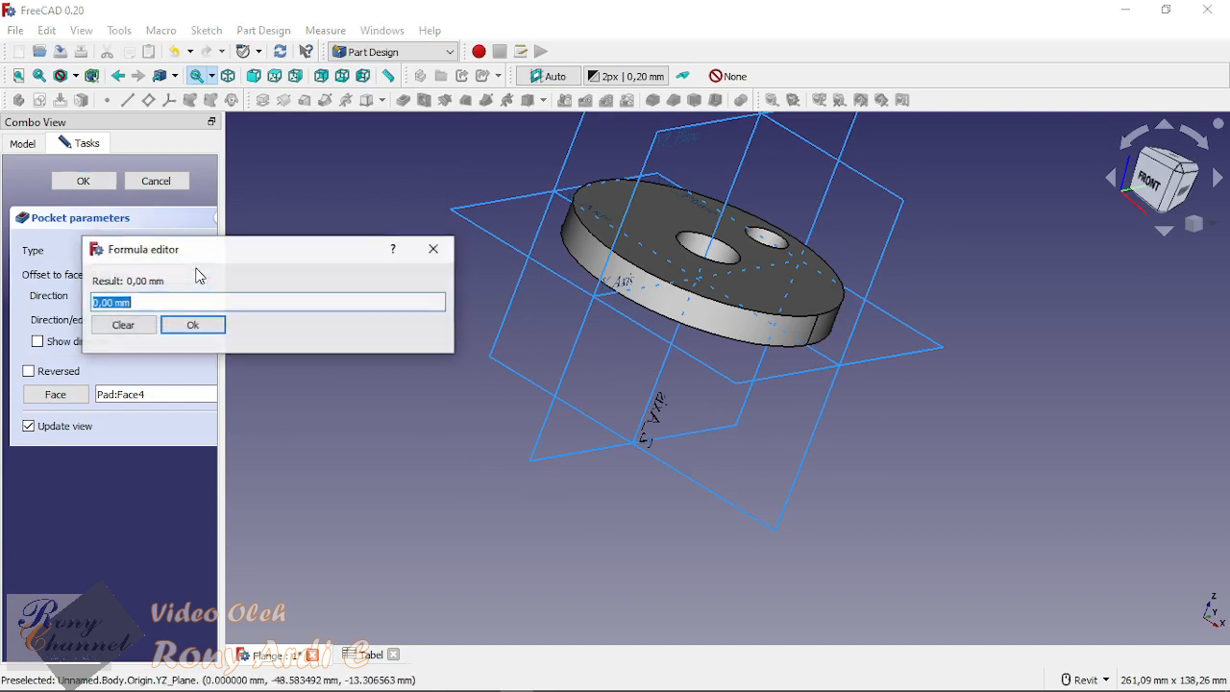
{"action": "type", "text": "ta"}
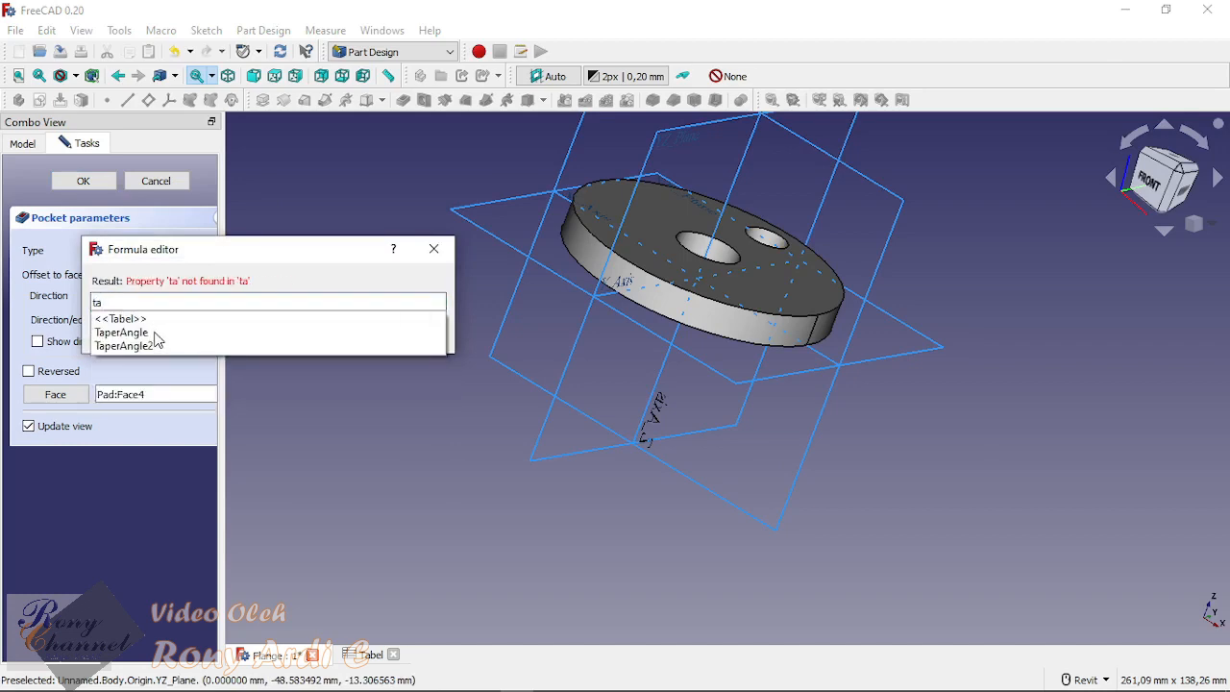
{"action": "left_click", "coordinate": [152, 323]}
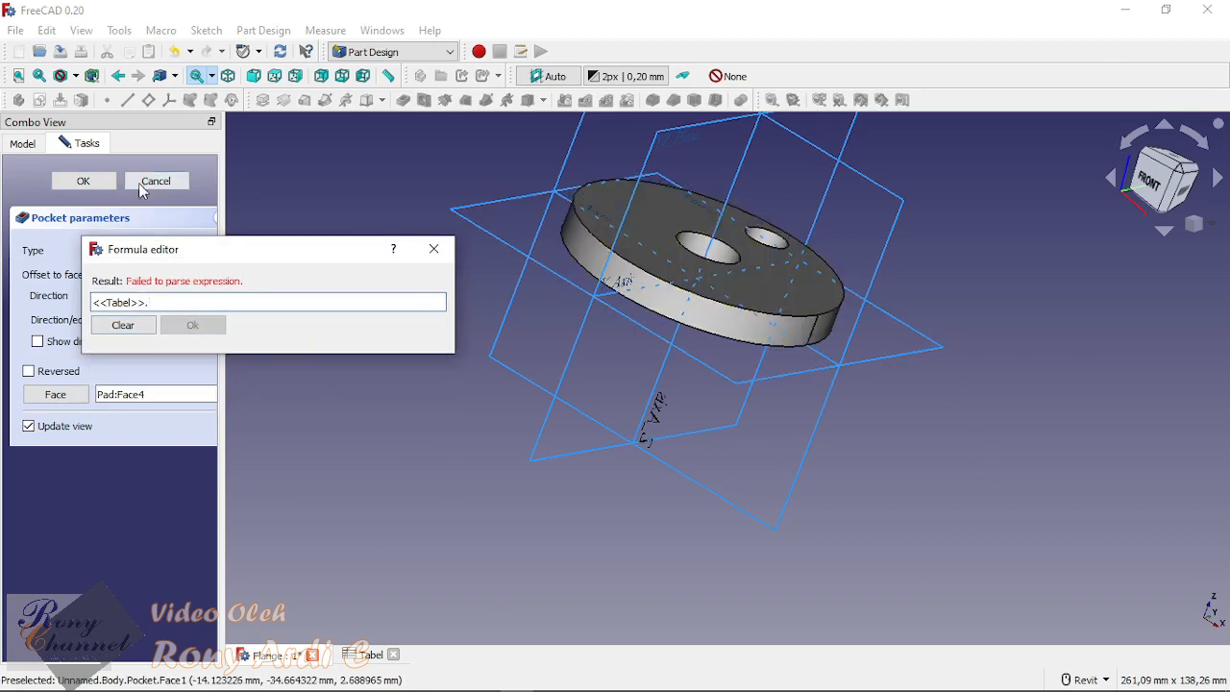
{"action": "type", "text": "ta"}
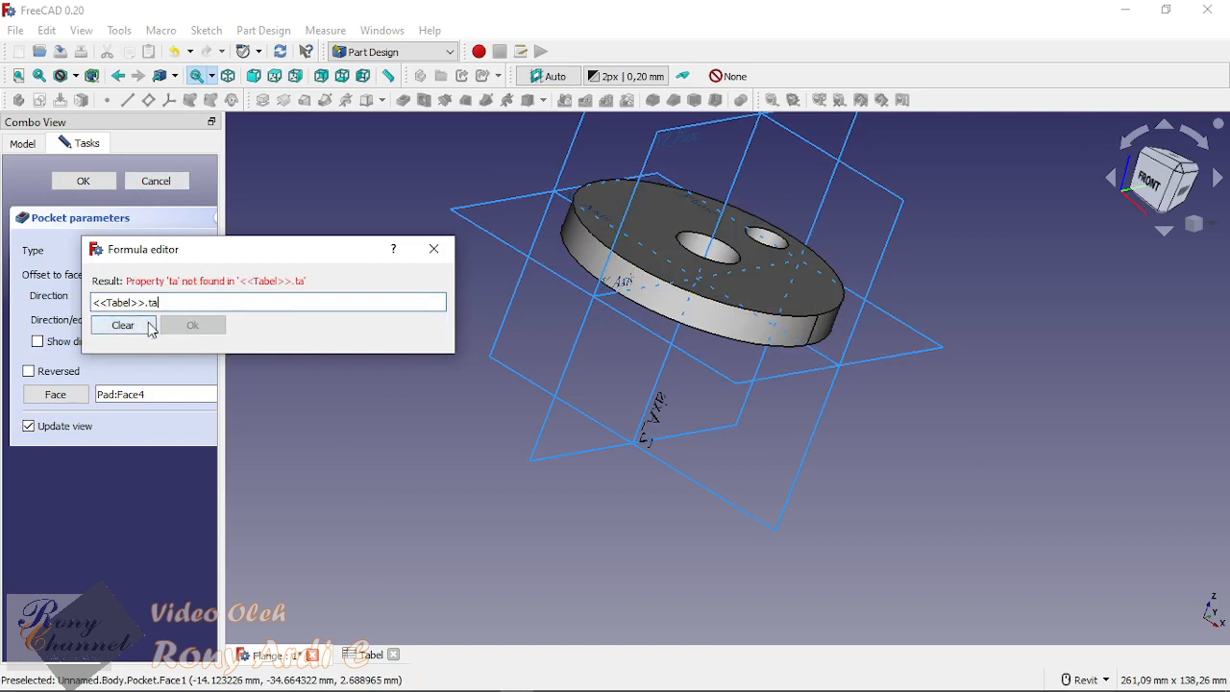
{"action": "key", "text": "BackSpace"}
{"action": "key", "text": "BackSpace"}
{"action": "type", "text": "teba"}
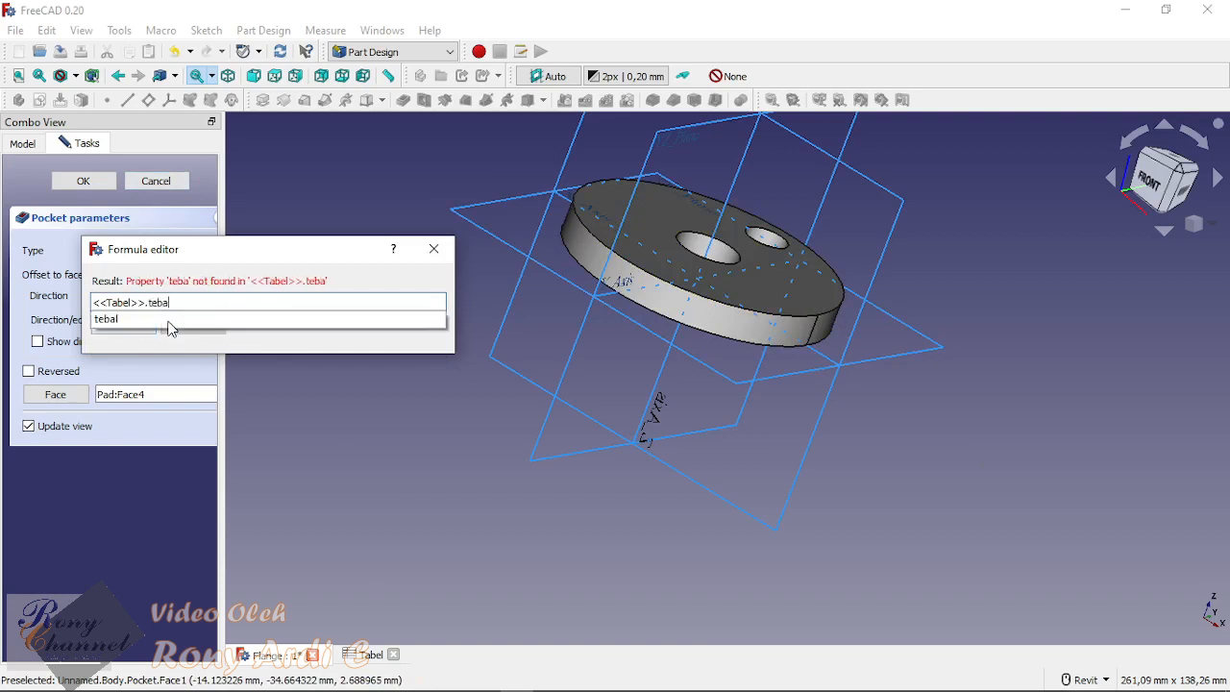
{"action": "left_click", "coordinate": [167, 321]}
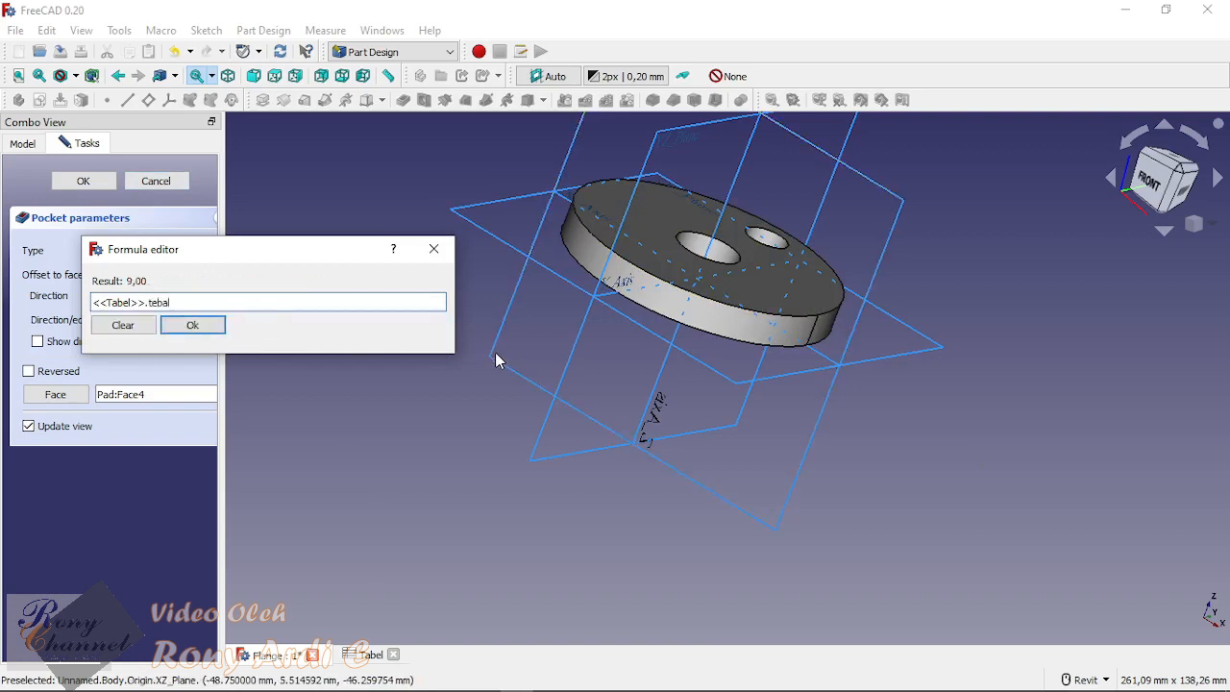
{"action": "left_click", "coordinate": [194, 326]}
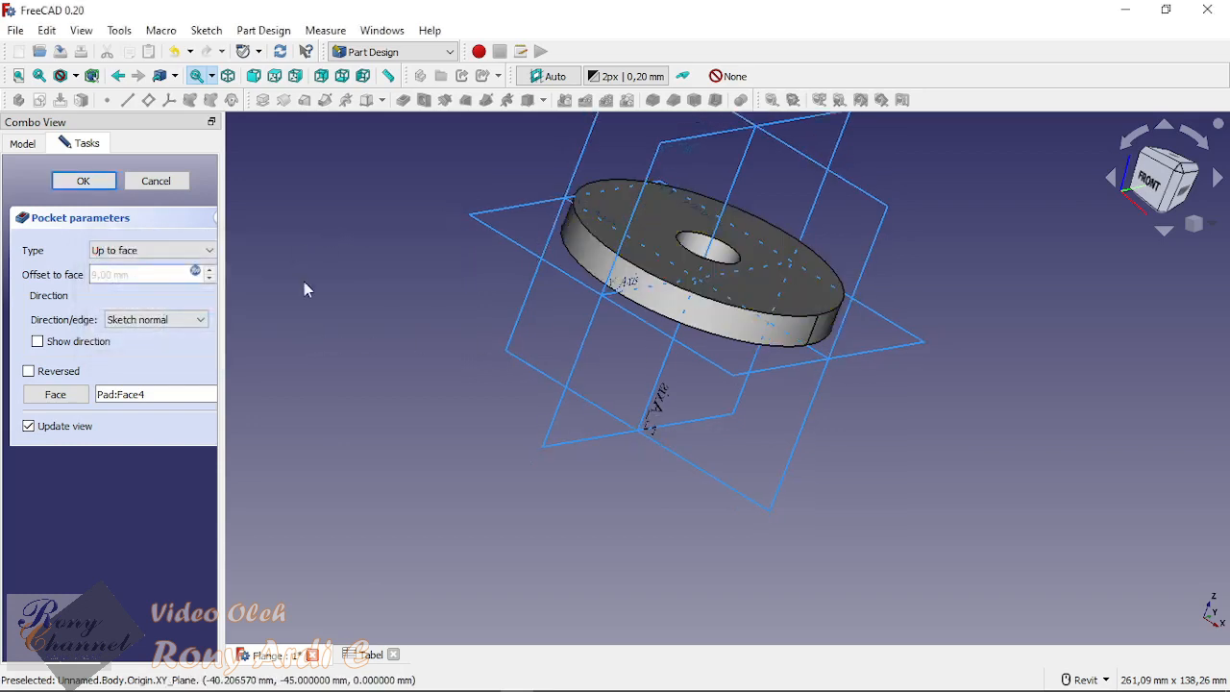
Step: Set the pocket type to Dimension and link its length to <<Tabel>>.tebal
{"action": "middle_click_drag", "start_coordinate": [303, 282], "coordinate": [538, 365], "text": "shift"}
{"action": "left_click", "coordinate": [190, 252]}
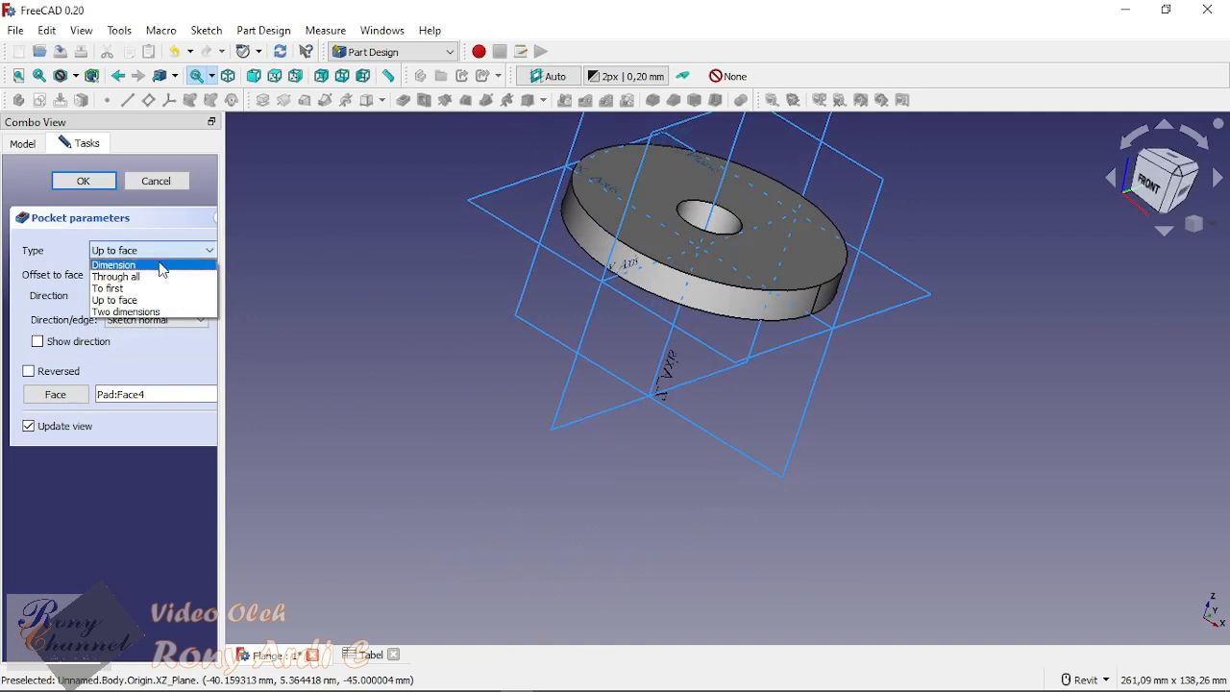
{"action": "left_click", "coordinate": [160, 266]}
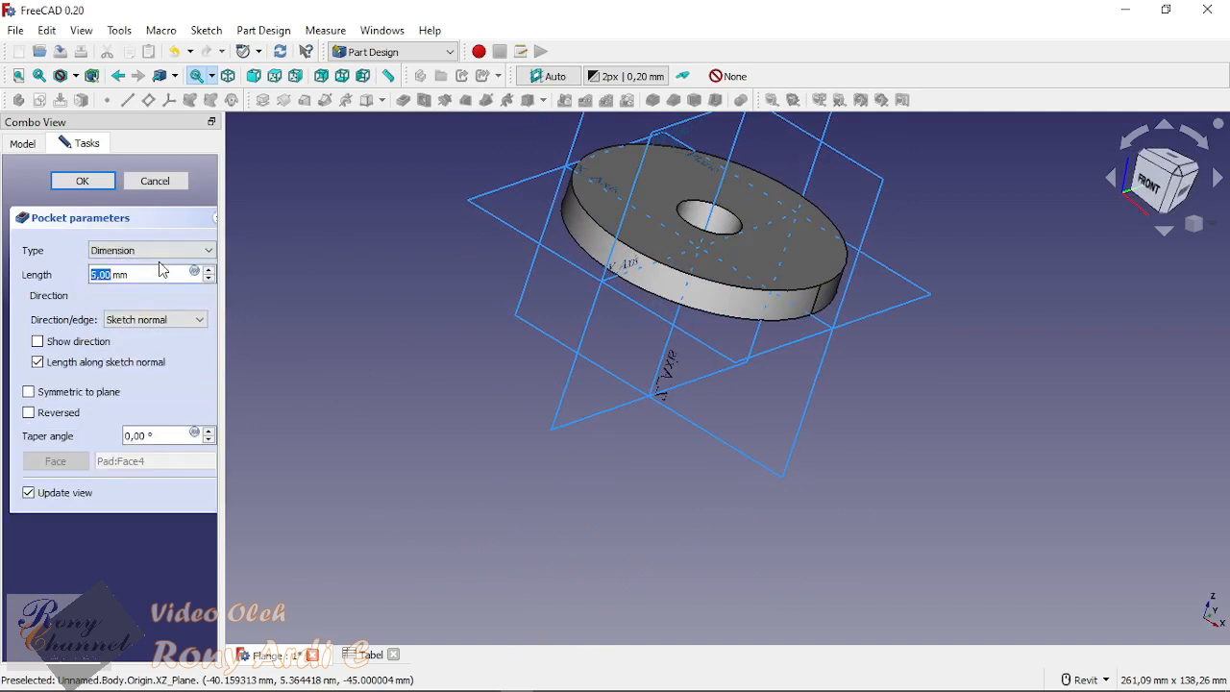
{"action": "left_click", "coordinate": [195, 272]}
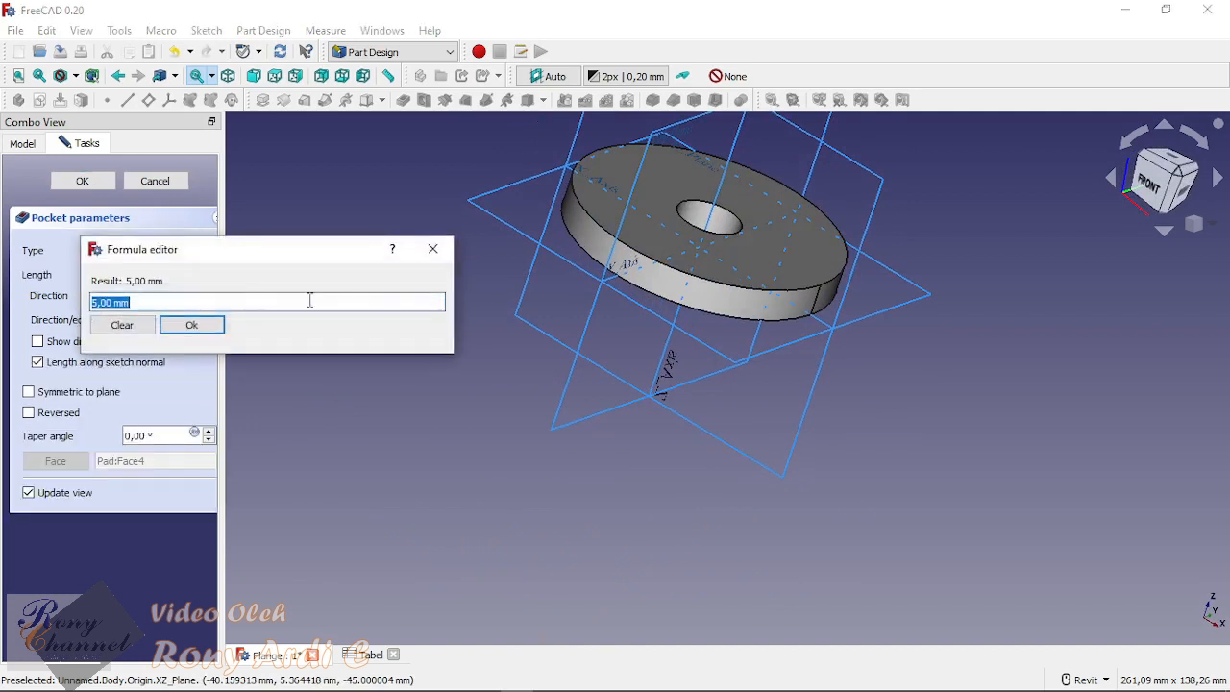
{"action": "type", "text": "Ta"}
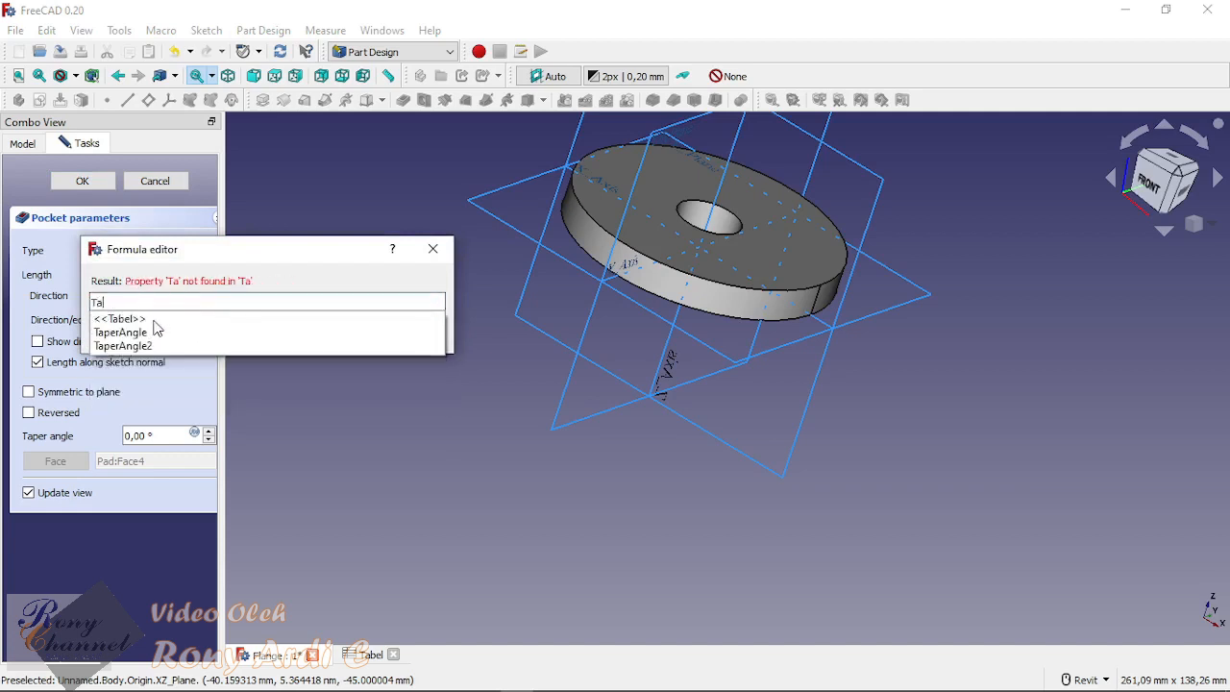
{"action": "left_click", "coordinate": [181, 321]}
{"action": "type", "text": "."}
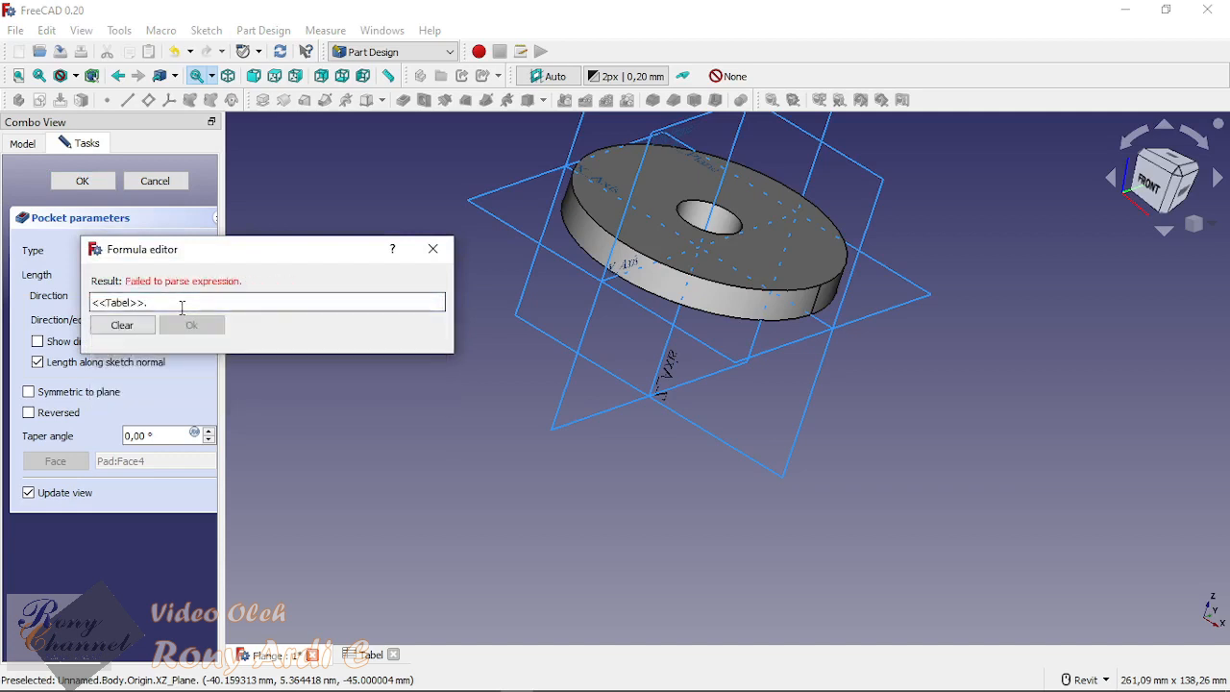
{"action": "type", "text": "te"}
{"action": "left_click", "coordinate": [167, 323]}
{"action": "left_click", "coordinate": [186, 327]}
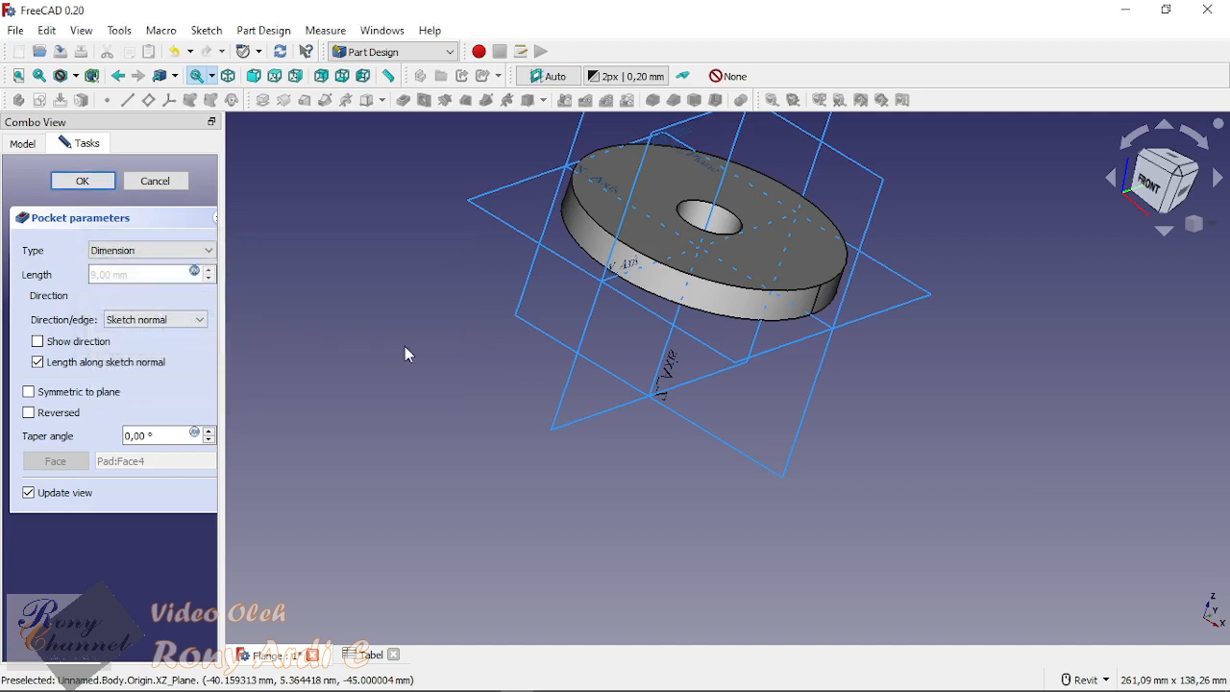
Step: Reverse the pocket direction so the bolt hole cuts from the underside up through the flange
{"action": "middle_click_drag", "start_coordinate": [463, 371], "coordinate": [623, 329], "text": "shift"}
{"action": "scroll", "coordinate": [463, 444], "scroll_direction": "up", "scroll_amount": 4}
{"action": "middle_click_drag", "start_coordinate": [461, 434], "coordinate": [921, 441], "text": "shift"}
{"action": "scroll", "coordinate": [921, 433], "scroll_direction": "down", "scroll_amount": 2}
{"action": "middle_click_drag", "start_coordinate": [469, 441], "coordinate": [538, 413], "text": "shift"}
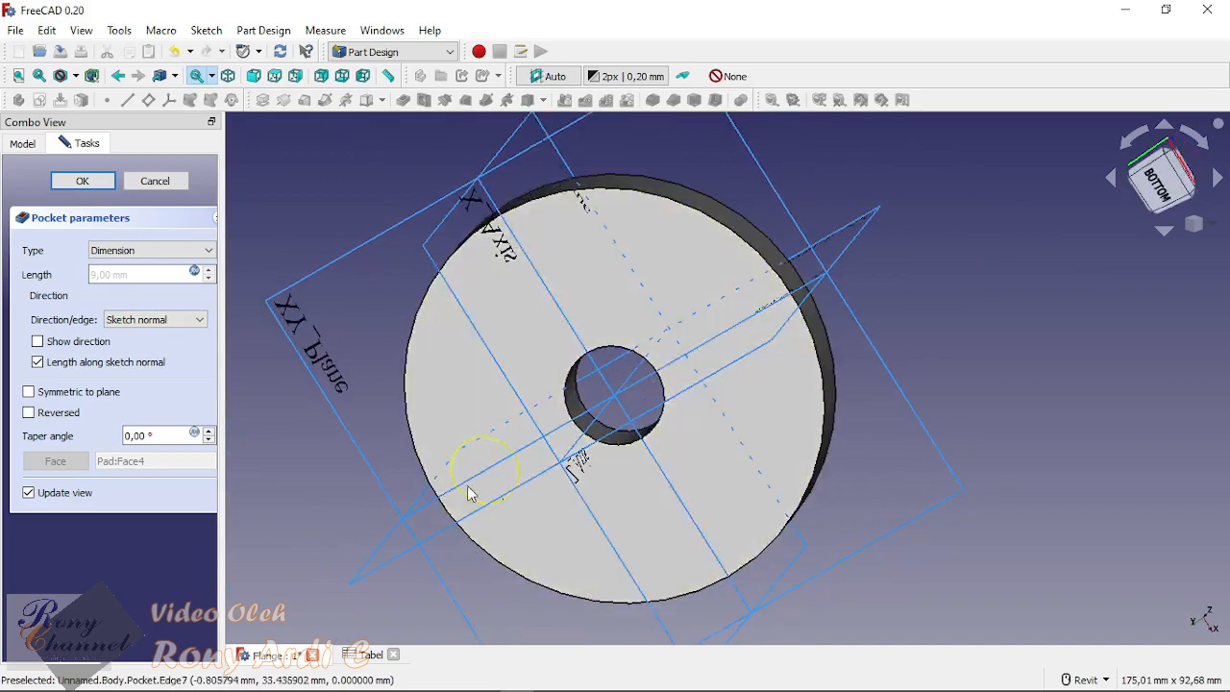
{"action": "scroll", "coordinate": [469, 490], "scroll_direction": "up", "scroll_amount": 5}
{"action": "scroll", "coordinate": [596, 395], "scroll_direction": "down", "scroll_amount": 2}
{"action": "middle_click_drag", "start_coordinate": [671, 344], "coordinate": [615, 414], "text": "shift"}
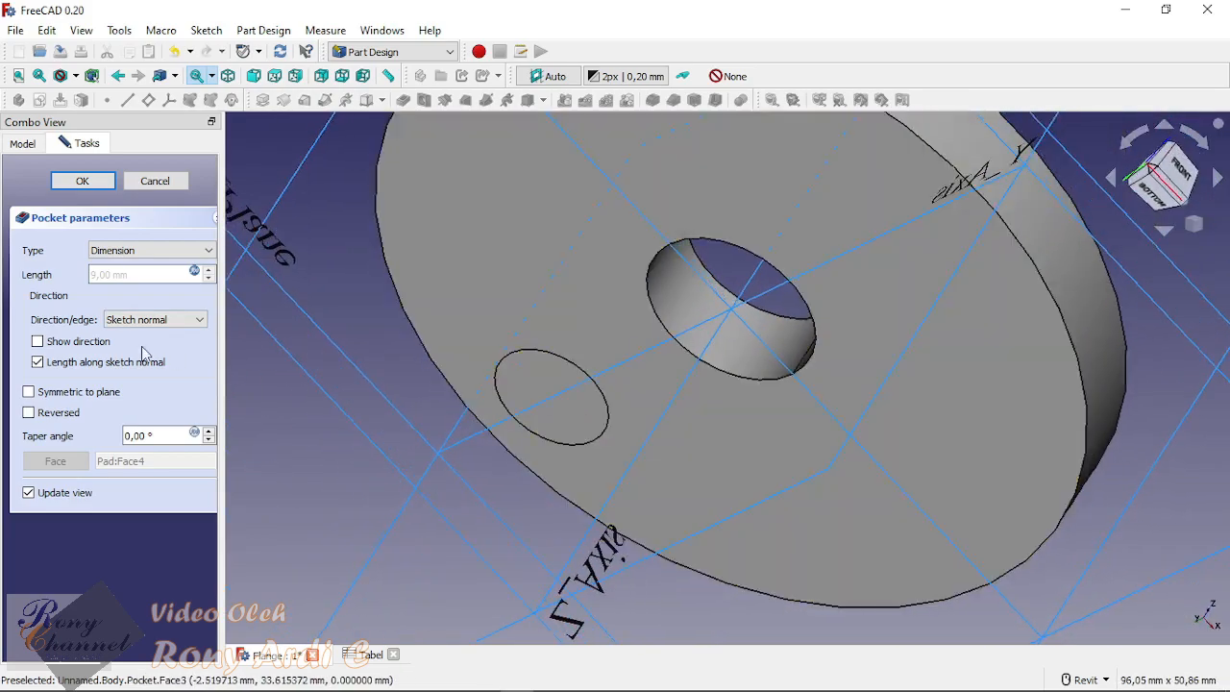
{"action": "left_click", "coordinate": [30, 413]}
{"action": "middle_click_drag", "start_coordinate": [317, 432], "coordinate": [754, 478], "text": "shift"}
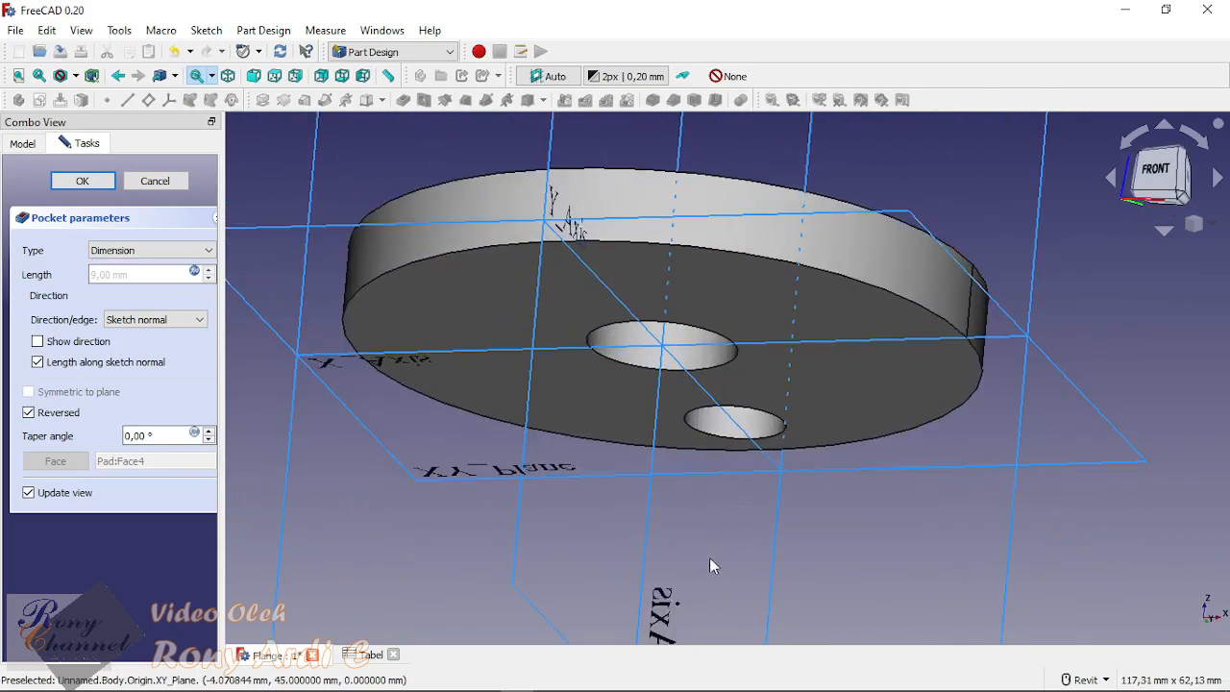
Step: Compare the pocket with its direction reversed off and on again, and accept it with Reversed enabled
{"action": "middle_click_drag", "start_coordinate": [710, 565], "coordinate": [920, 467], "text": "shift"}
{"action": "middle_click_drag", "start_coordinate": [1035, 267], "coordinate": [984, 269], "text": "shift"}
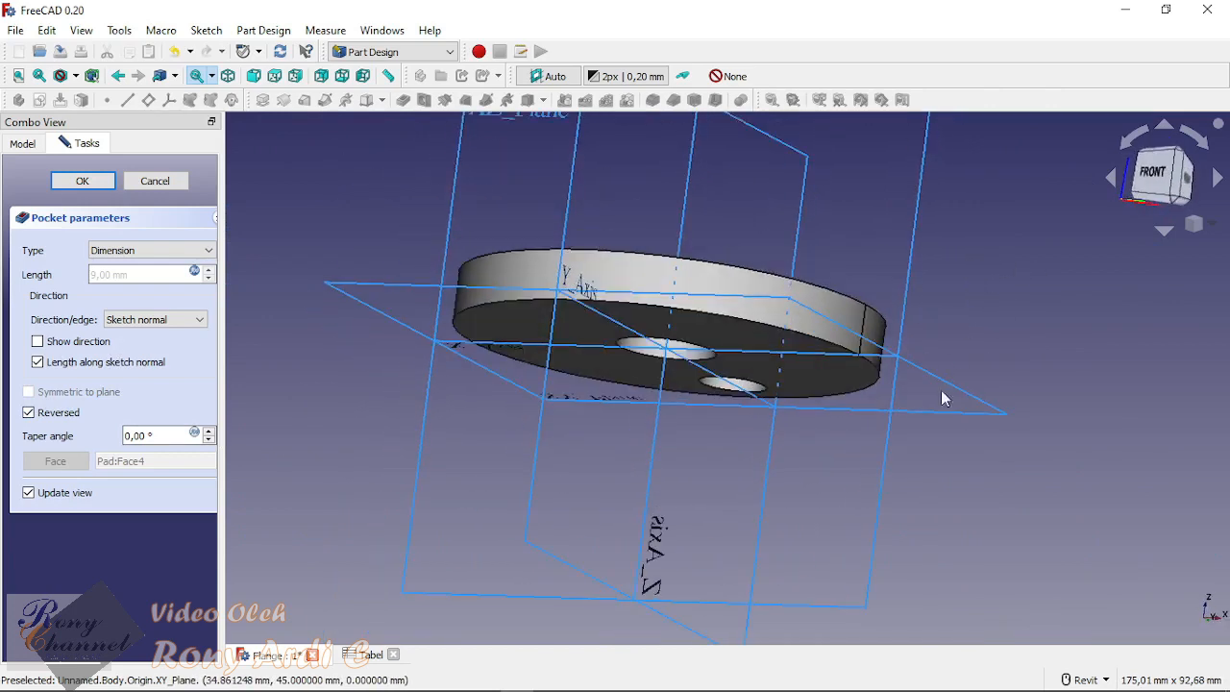
{"action": "left_click", "coordinate": [40, 417]}
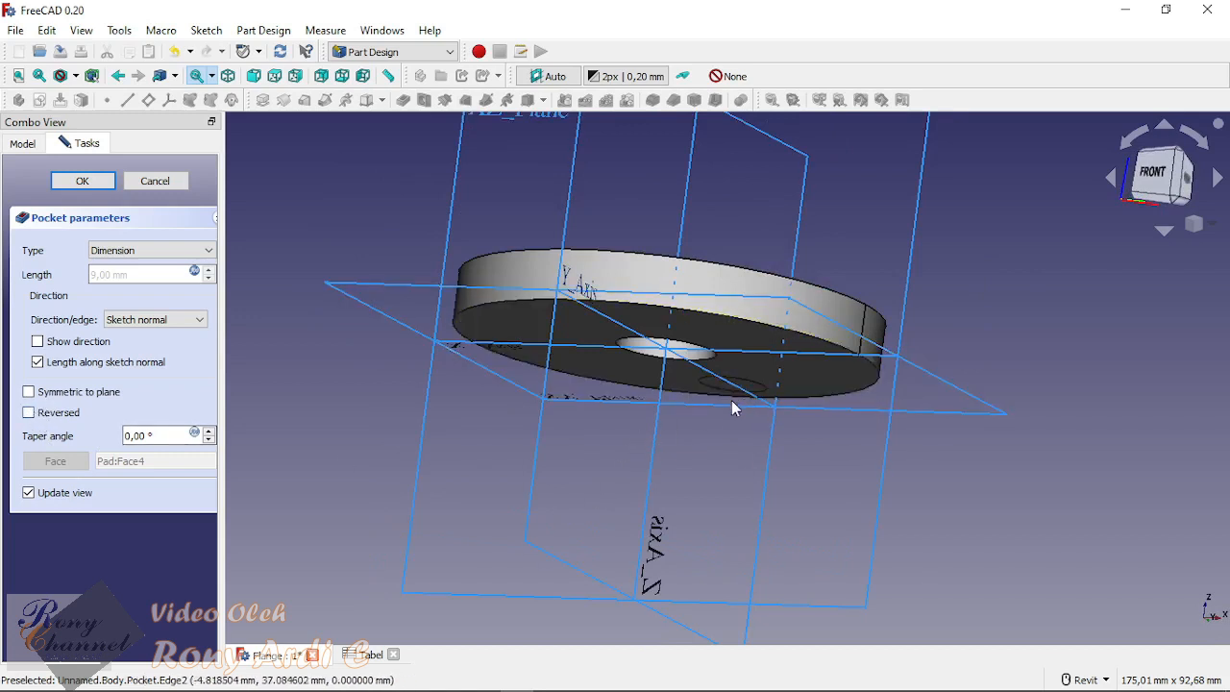
{"action": "left_click", "coordinate": [30, 413]}
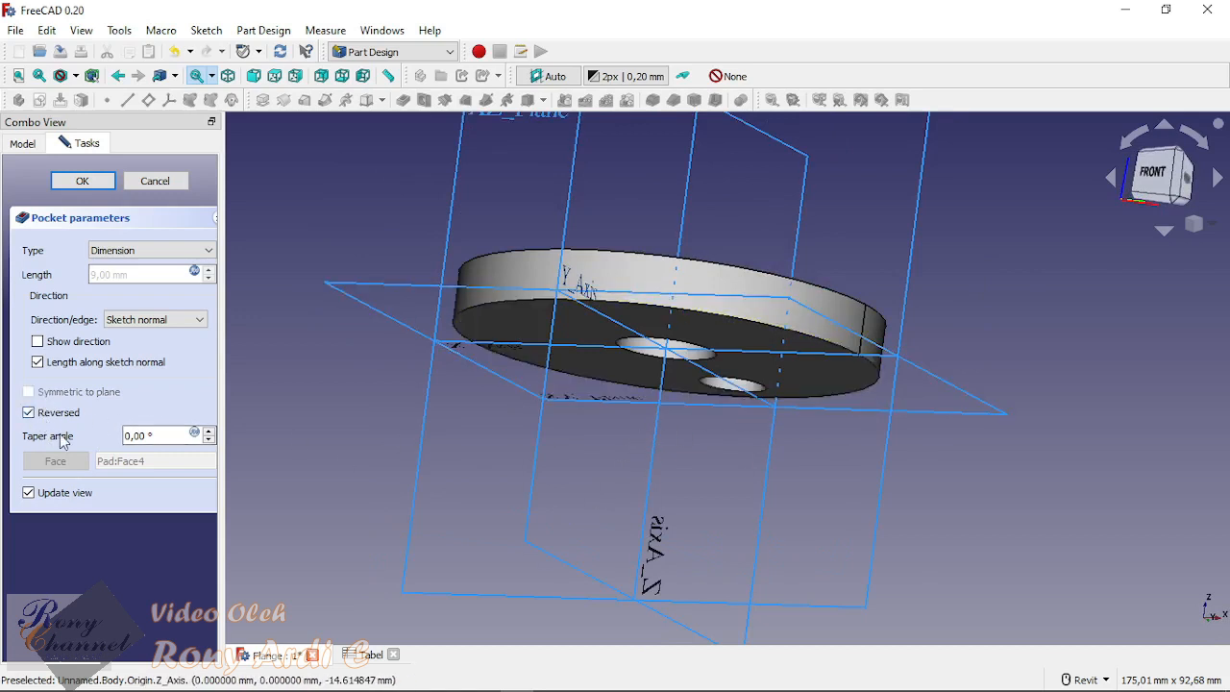
{"action": "middle_click_drag", "start_coordinate": [846, 163], "coordinate": [824, 486], "text": "shift"}
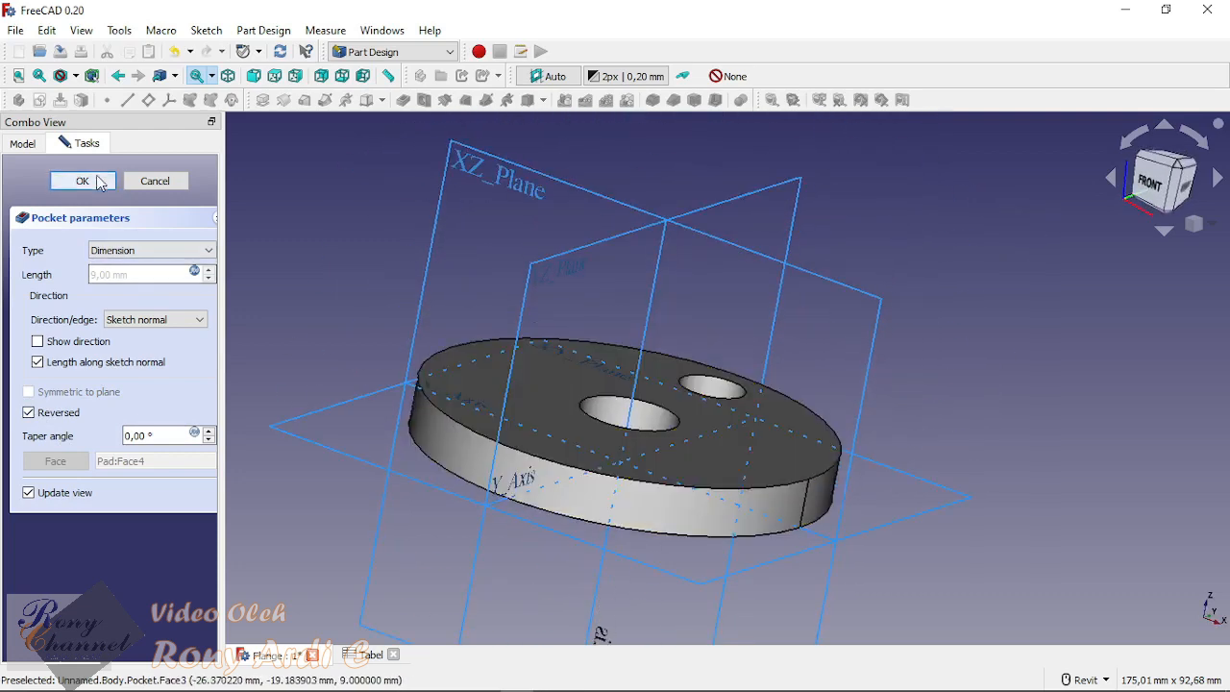
{"action": "left_click", "coordinate": [95, 181]}
Step: Examine the flange body and its pocketed bolt hole from several angles
{"action": "left_click", "coordinate": [187, 247]}
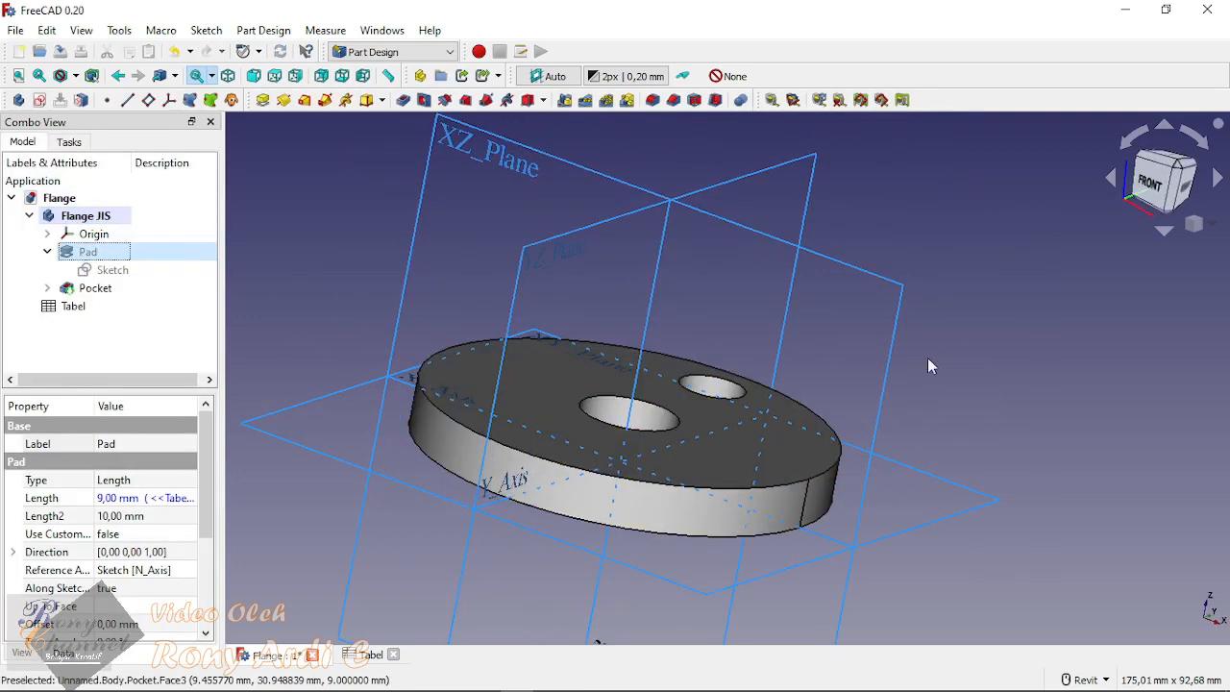
{"action": "key", "text": "0"}
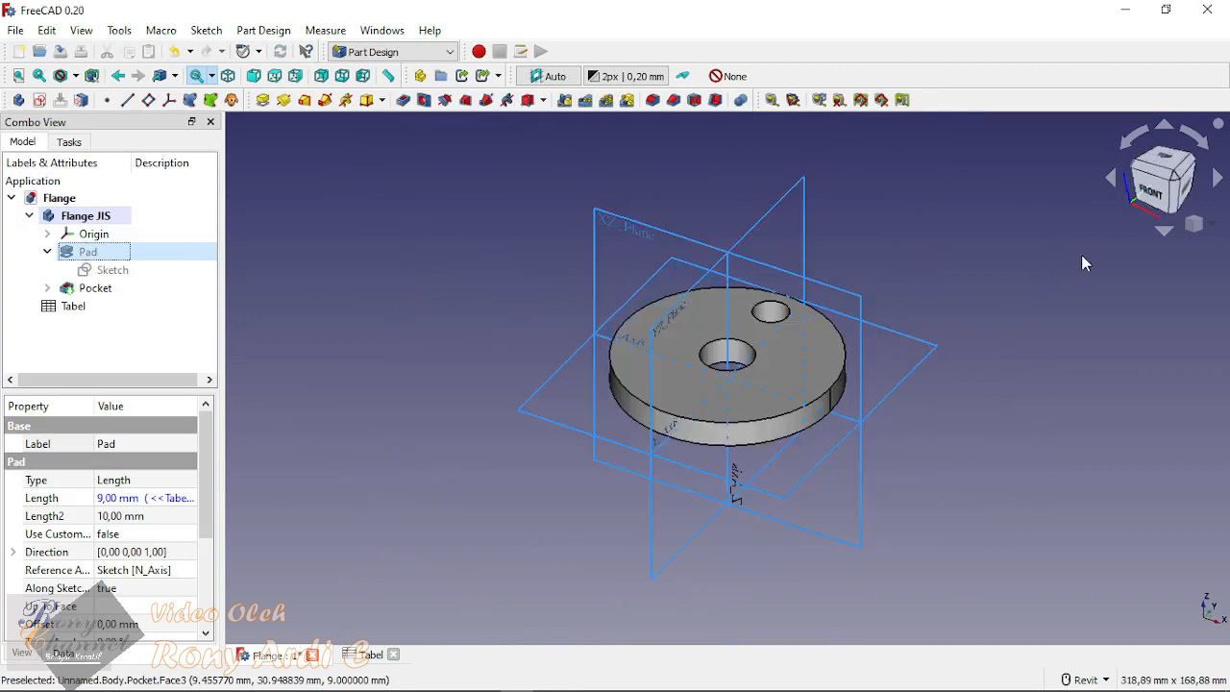
{"action": "left_click", "coordinate": [1080, 544]}
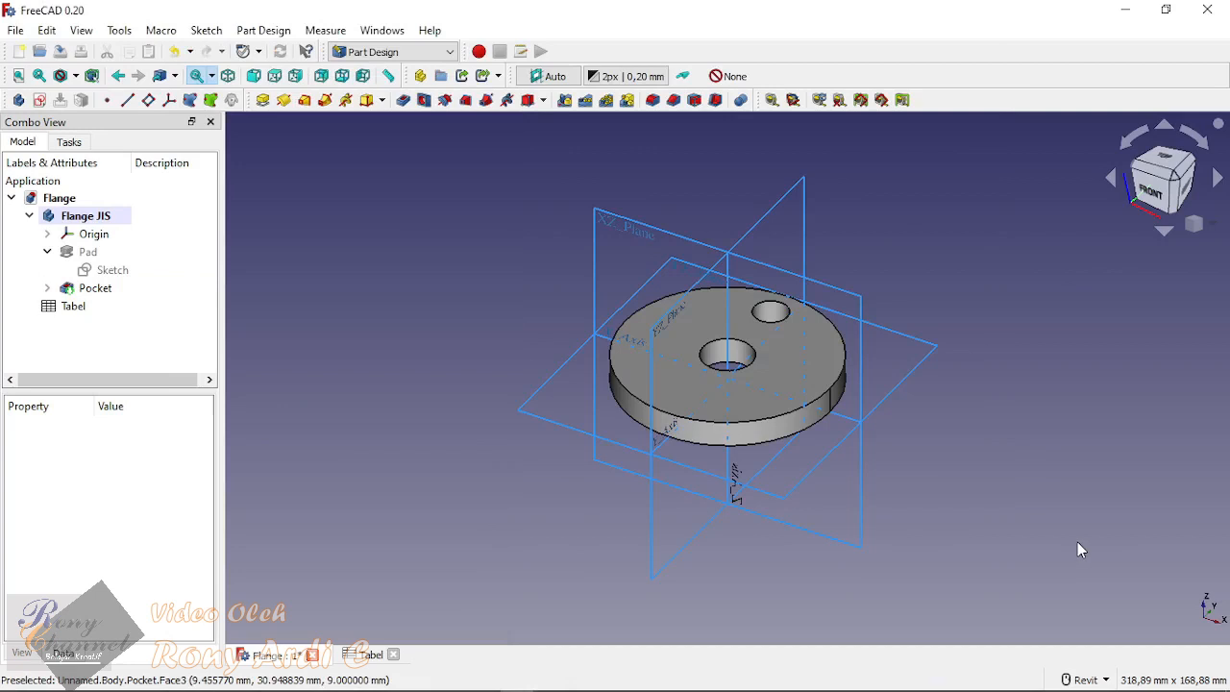
{"action": "scroll", "coordinate": [760, 317], "scroll_direction": "up", "scroll_amount": 5}
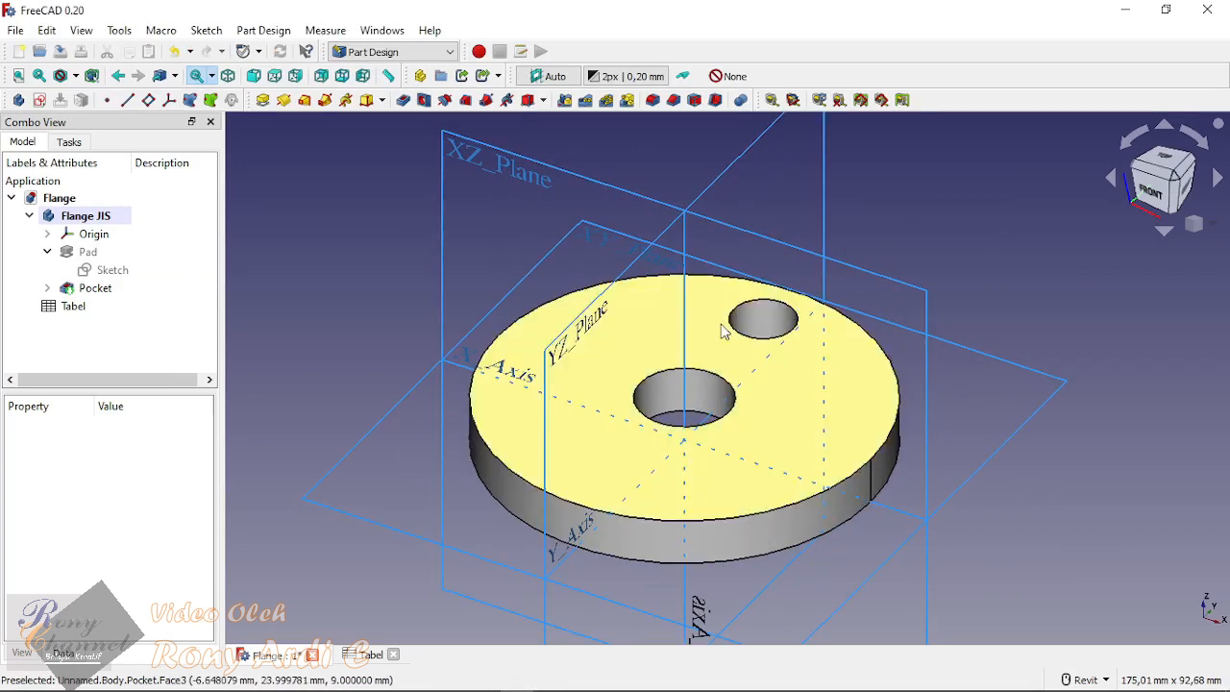
{"action": "middle_click_drag", "start_coordinate": [941, 290], "coordinate": [774, 461], "text": "shift"}
{"action": "scroll", "coordinate": [885, 283], "scroll_direction": "up", "scroll_amount": 1}
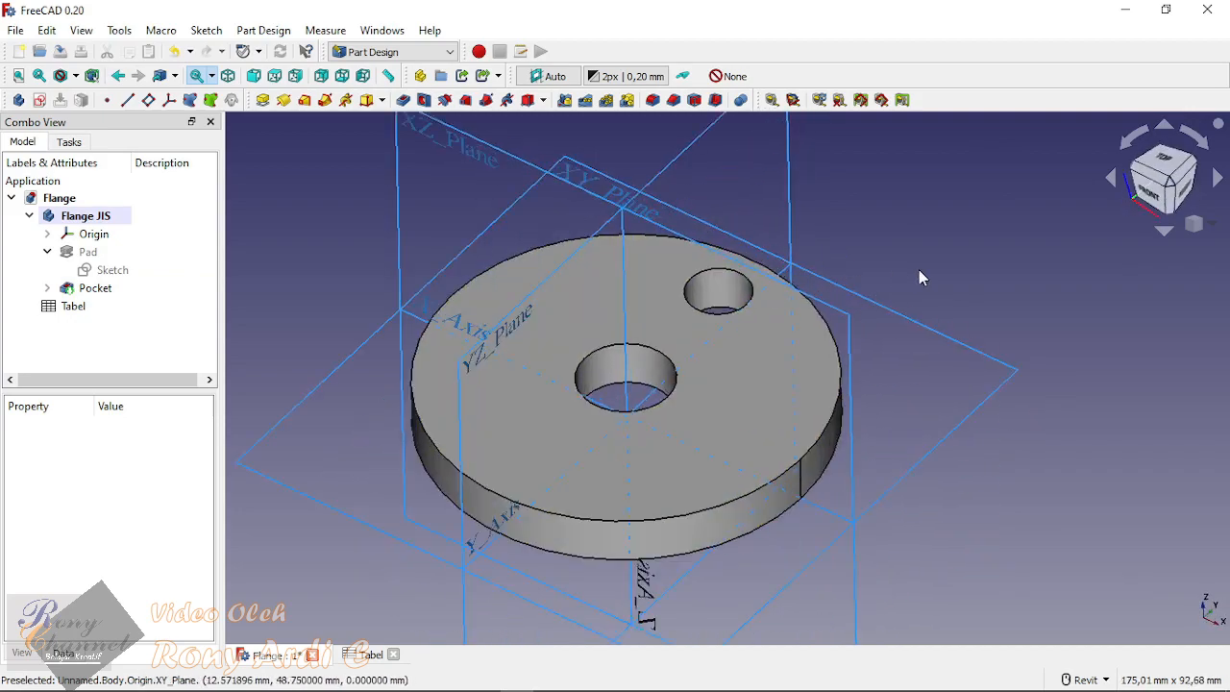
{"action": "middle_click_drag", "start_coordinate": [903, 300], "coordinate": [909, 287], "text": "shift"}
{"action": "left_click", "coordinate": [90, 235]}
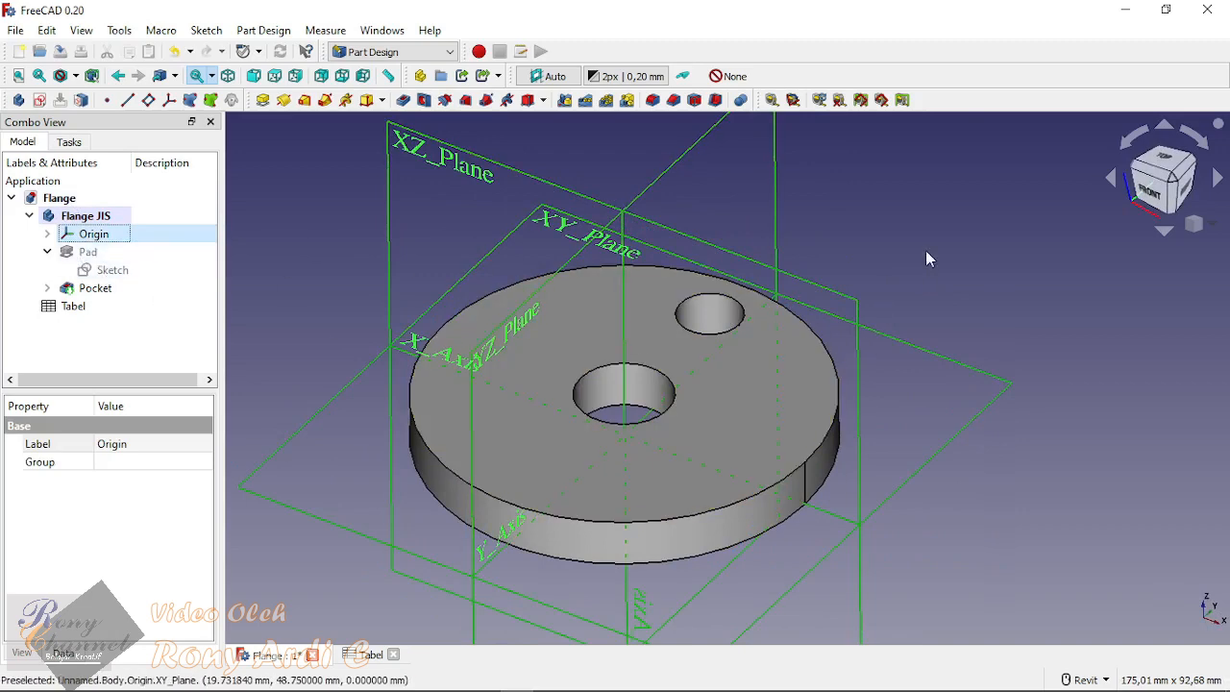
{"action": "left_click", "coordinate": [967, 247]}
{"action": "middle_click_drag", "start_coordinate": [967, 247], "coordinate": [833, 266], "text": "shift"}
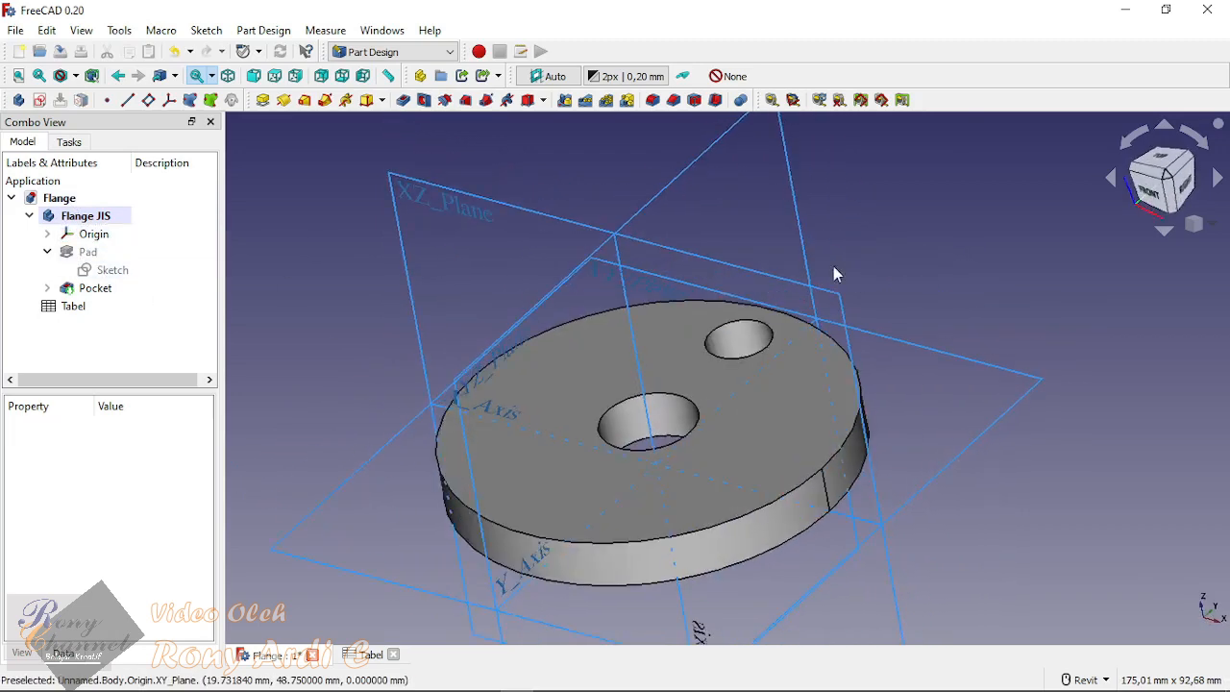
{"action": "scroll", "coordinate": [829, 264], "scroll_direction": "down", "scroll_amount": 2}
{"action": "middle_click_drag", "start_coordinate": [923, 284], "coordinate": [983, 288], "text": "shift"}
{"action": "middle_click_drag", "start_coordinate": [892, 216], "coordinate": [877, 260]}
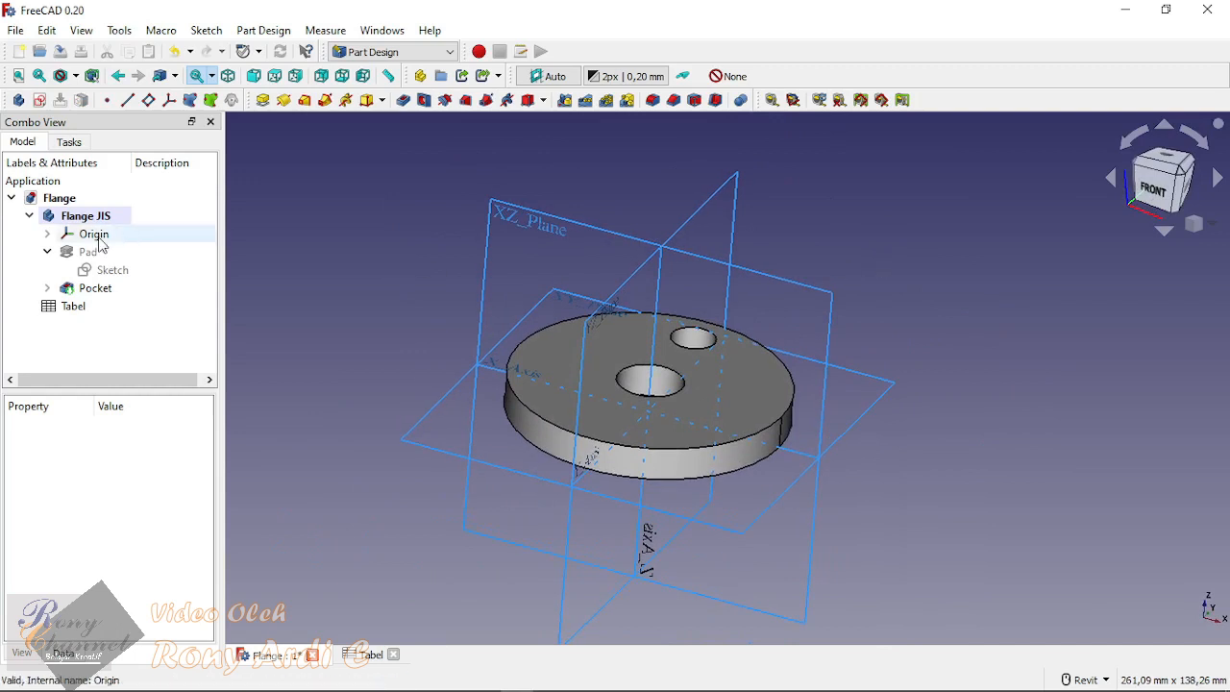
Step: Hide the XY, XZ and YZ planes of the Flange JIS body's Origin, leaving its axes shown
{"action": "left_click", "coordinate": [47, 234]}
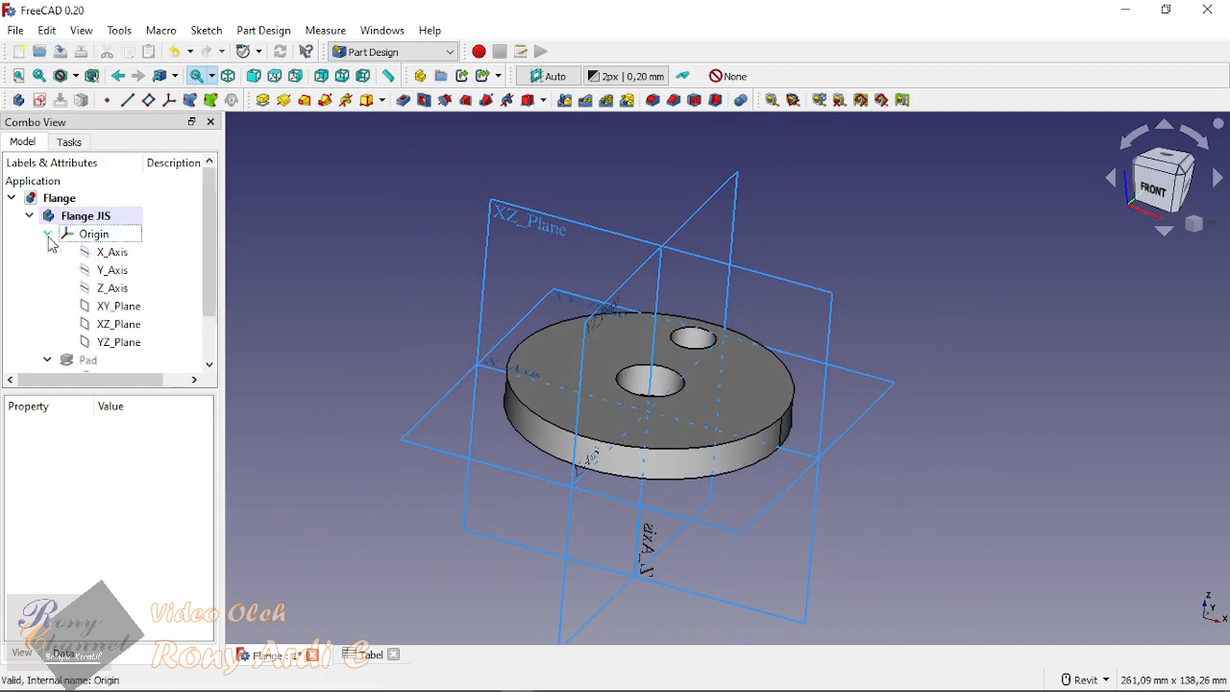
{"action": "left_click", "coordinate": [132, 254]}
{"action": "left_click", "coordinate": [119, 306]}
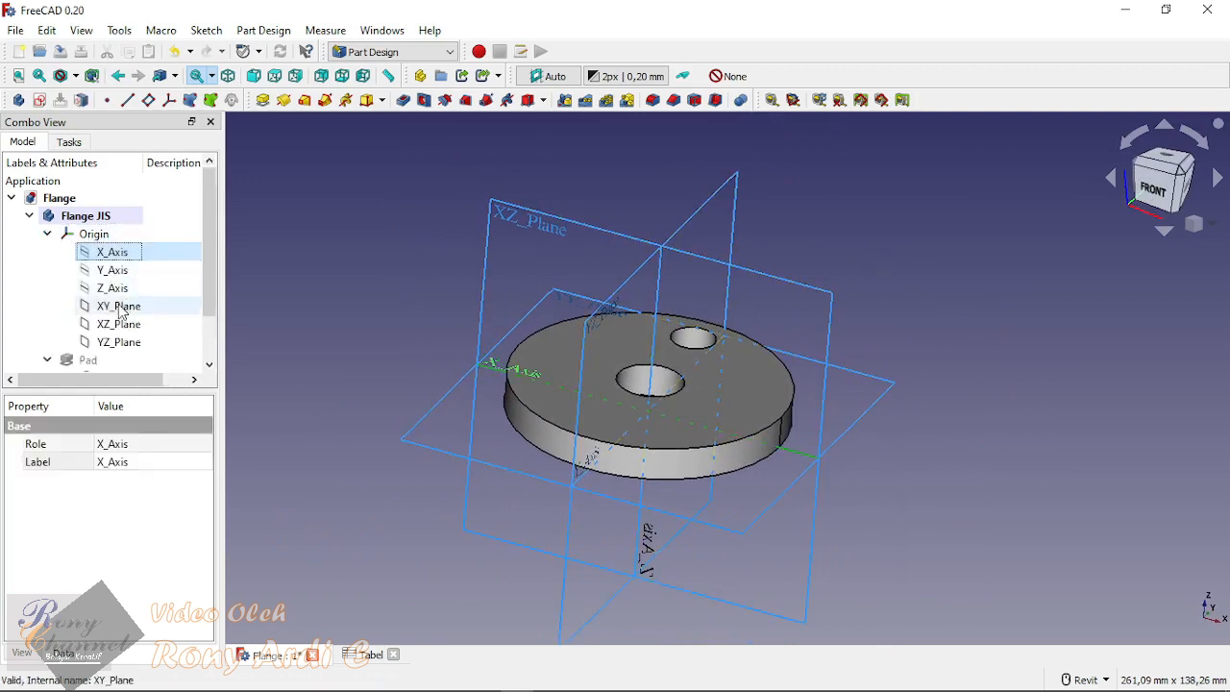
{"action": "left_click", "coordinate": [118, 342], "text": "shift"}
{"action": "key", "text": "space"}
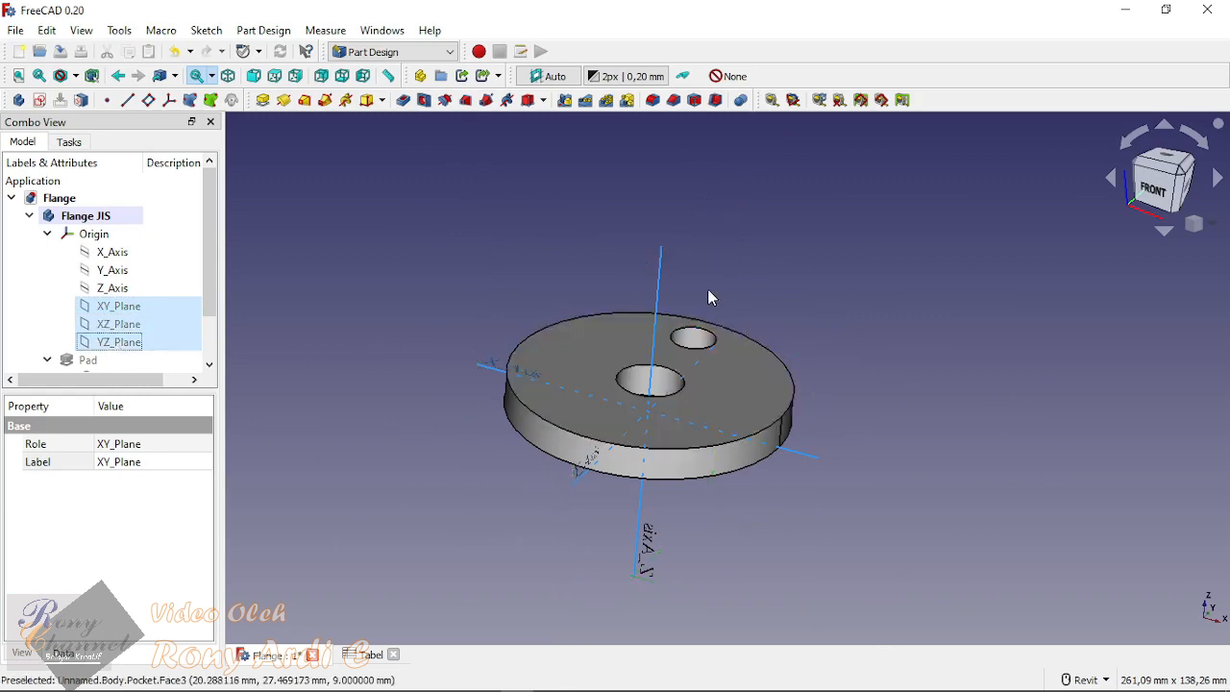
{"action": "middle_click_drag", "start_coordinate": [1071, 352], "coordinate": [816, 418], "text": "shift"}
{"action": "left_click", "coordinate": [325, 282]}
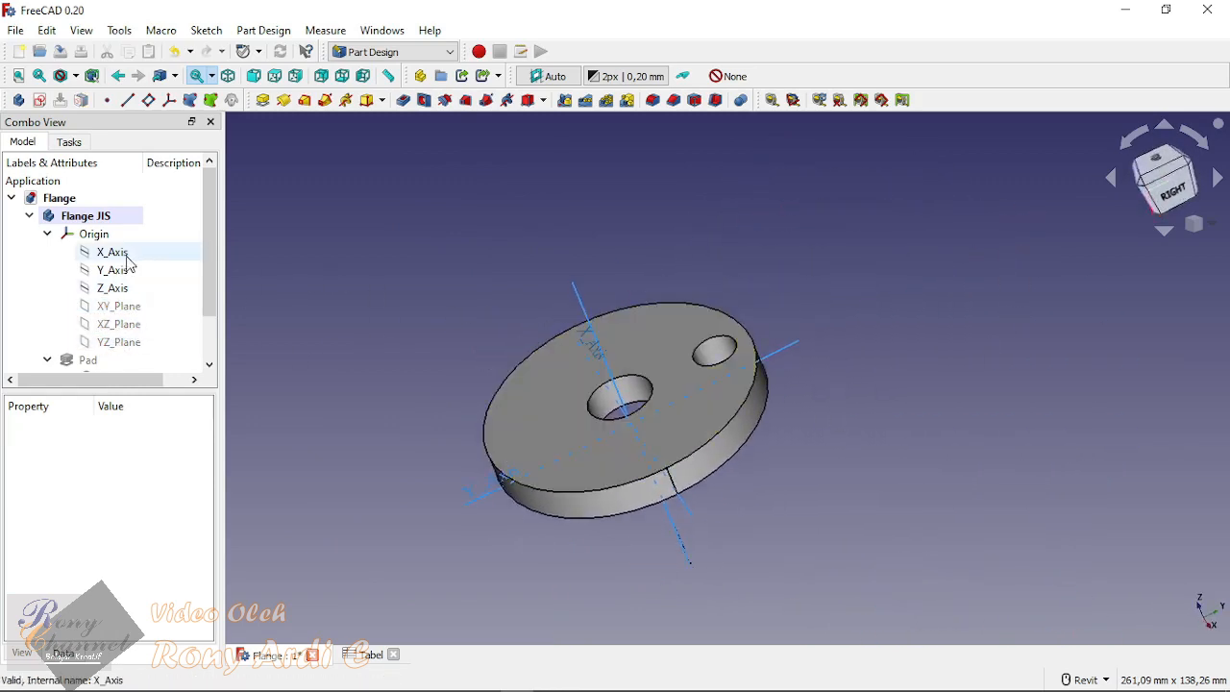
Step: Show the Origin's XY_Plane around the flange and hide it again
{"action": "left_click", "coordinate": [122, 305]}
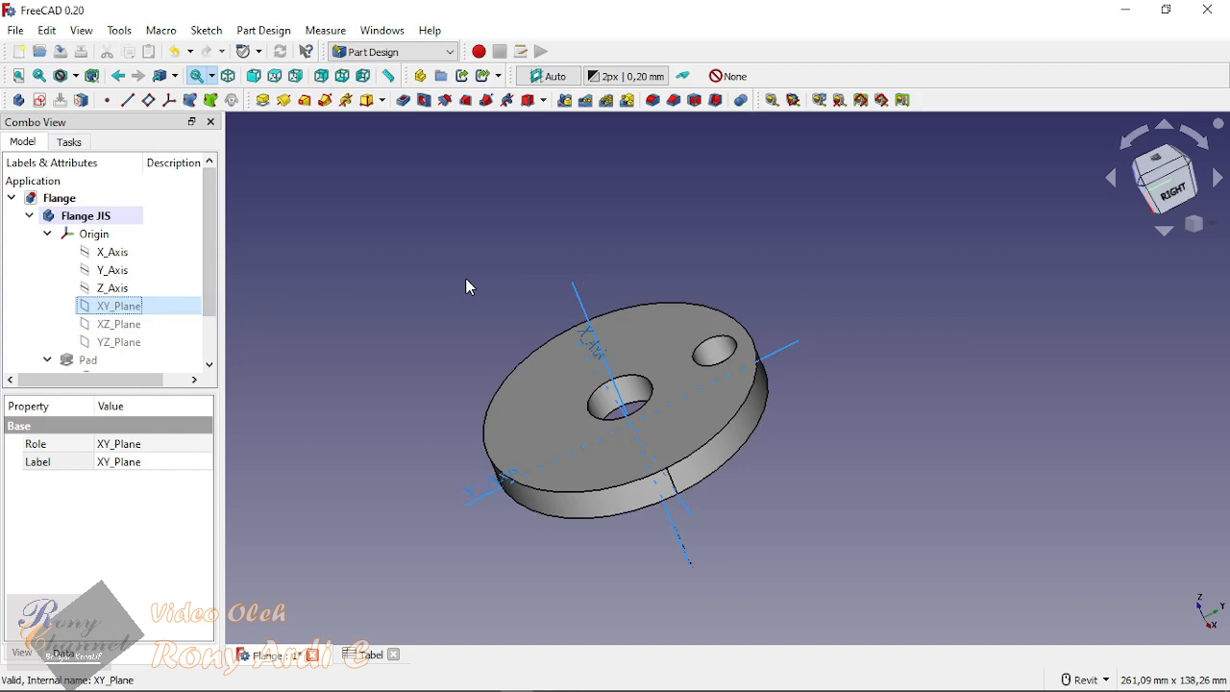
{"action": "key", "text": "space"}
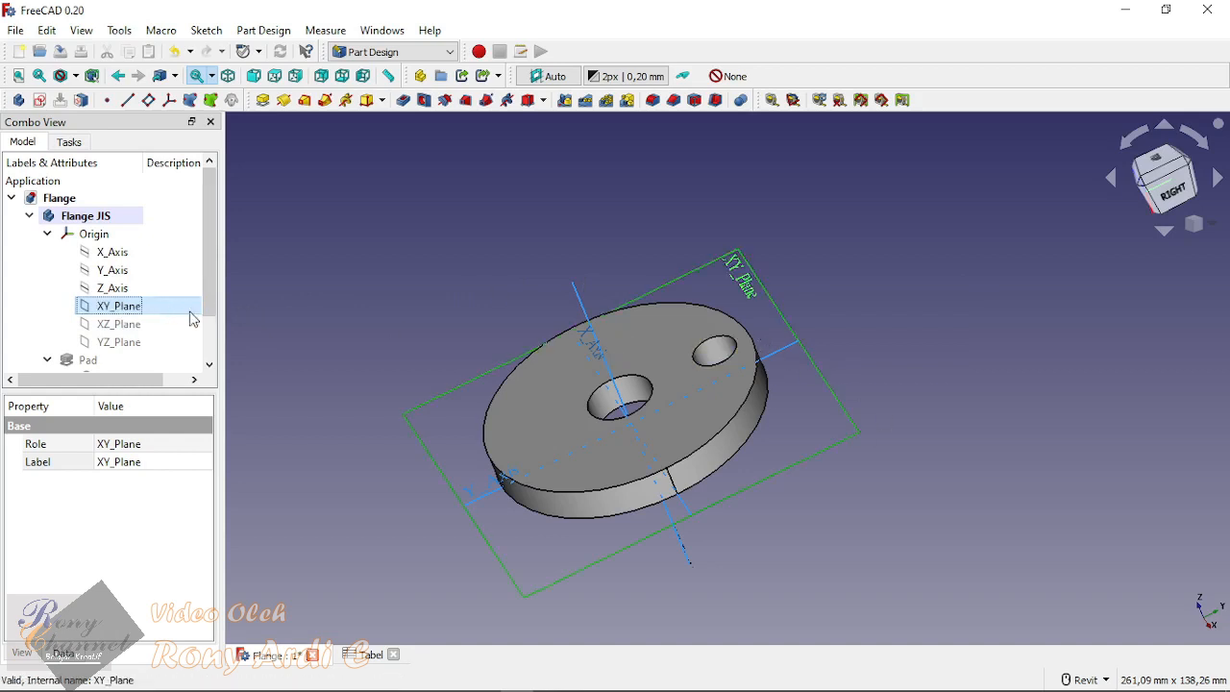
{"action": "key", "text": "space"}
{"action": "left_click", "coordinate": [815, 248]}
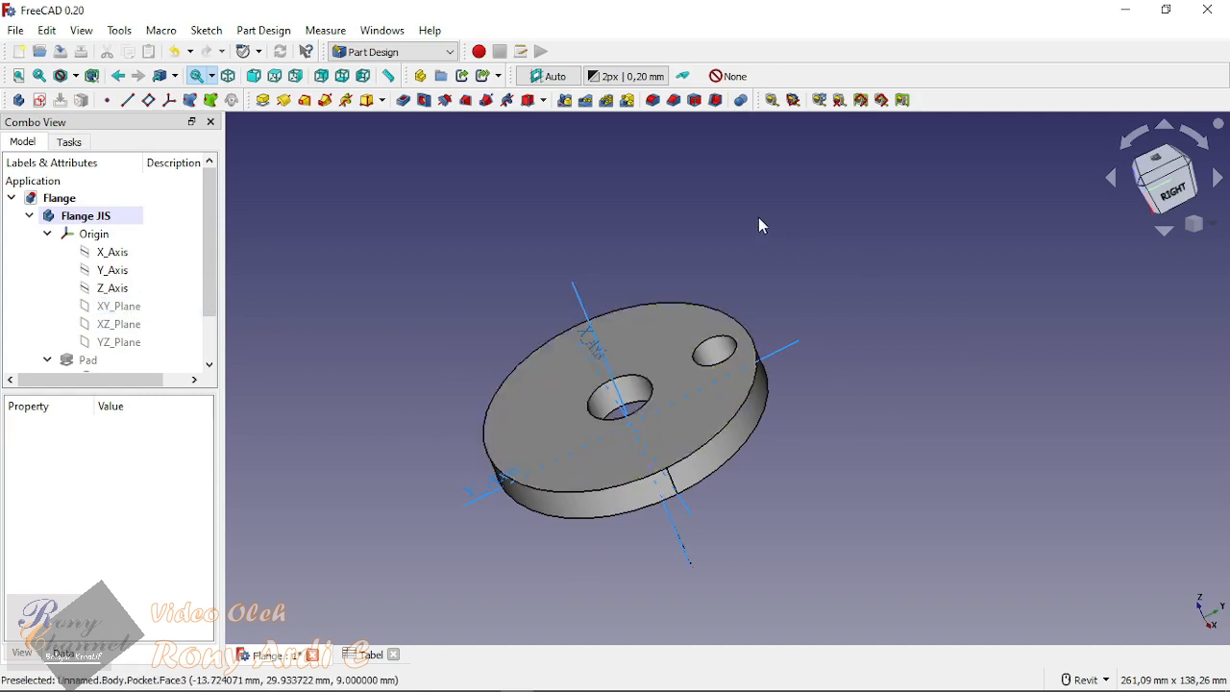
{"action": "middle_click_drag", "start_coordinate": [758, 218], "coordinate": [980, 246], "text": "shift"}
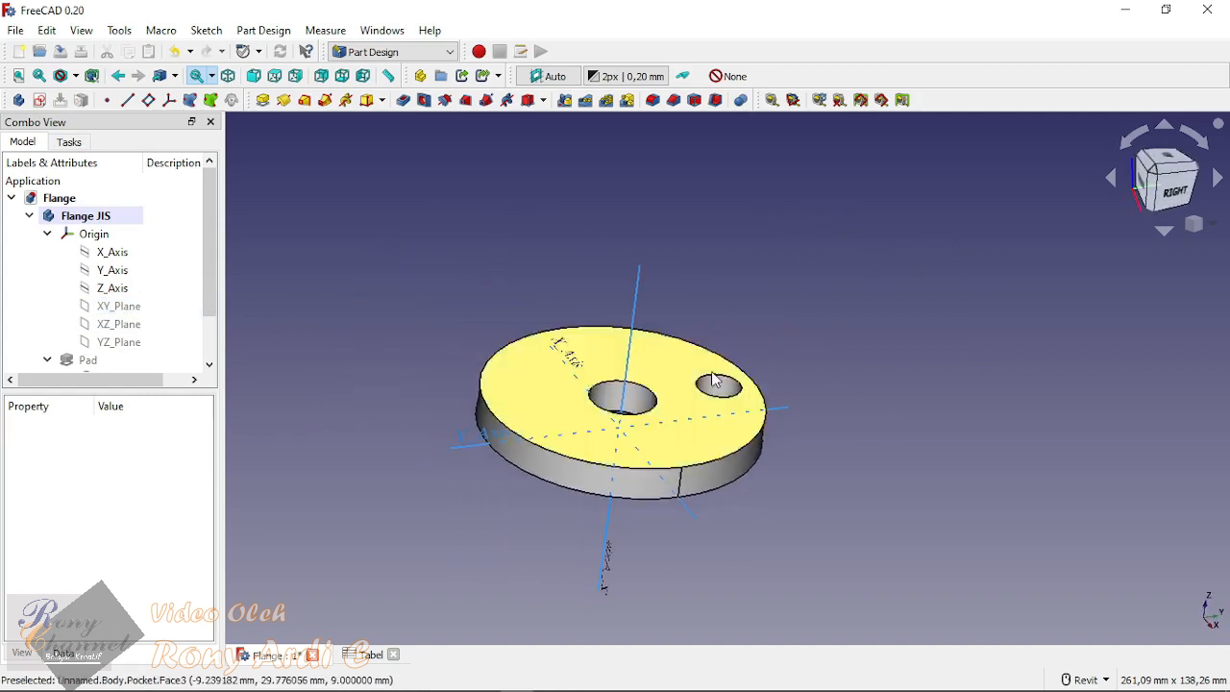
{"action": "scroll", "coordinate": [716, 383], "scroll_direction": "up", "scroll_amount": 2}
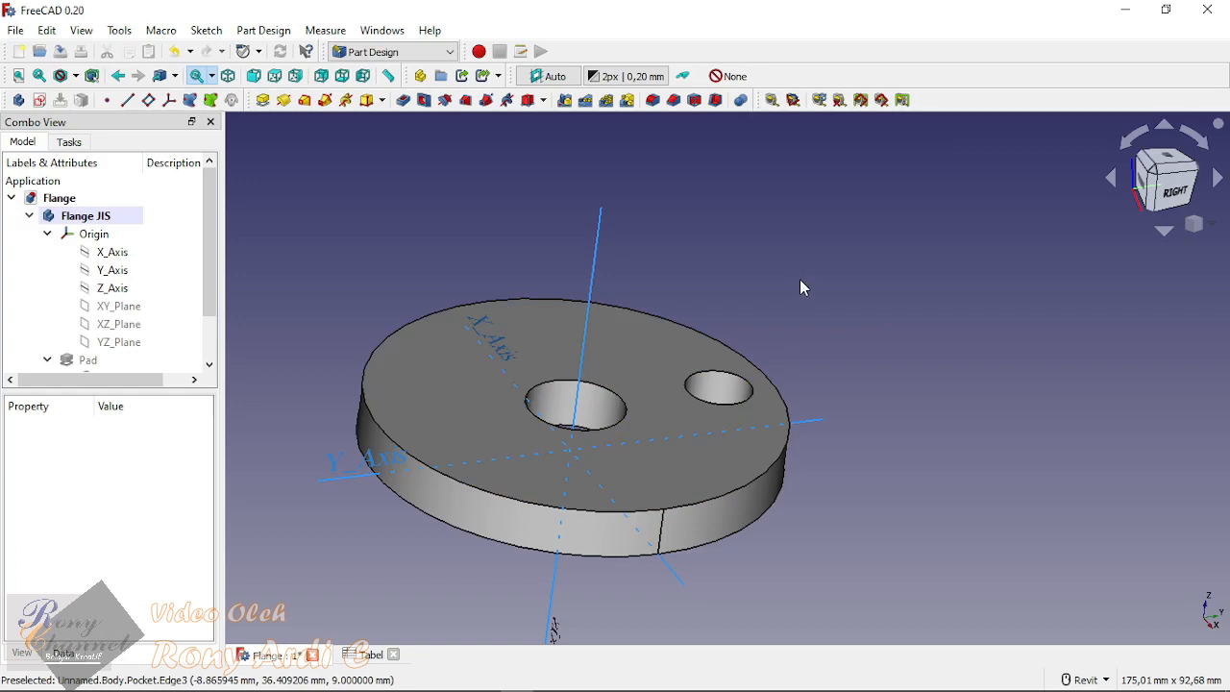
{"action": "middle_click_drag", "start_coordinate": [800, 280], "coordinate": [910, 281]}
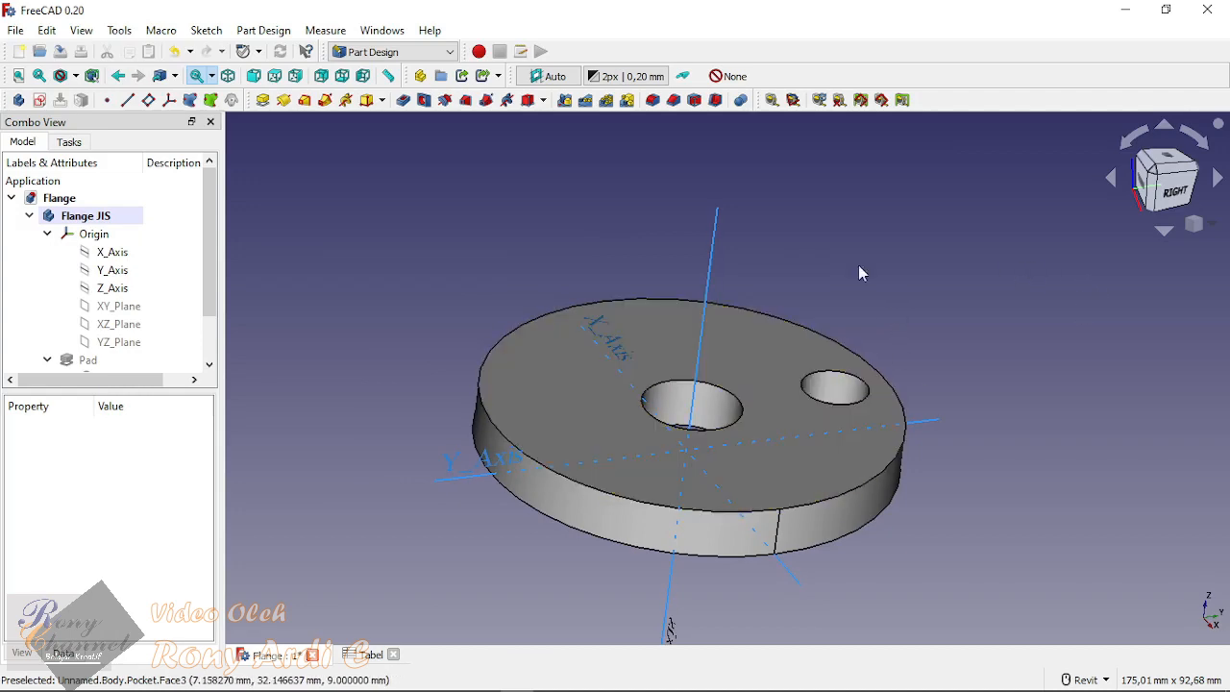
{"action": "scroll", "coordinate": [135, 278], "scroll_direction": "down", "scroll_amount": 1}
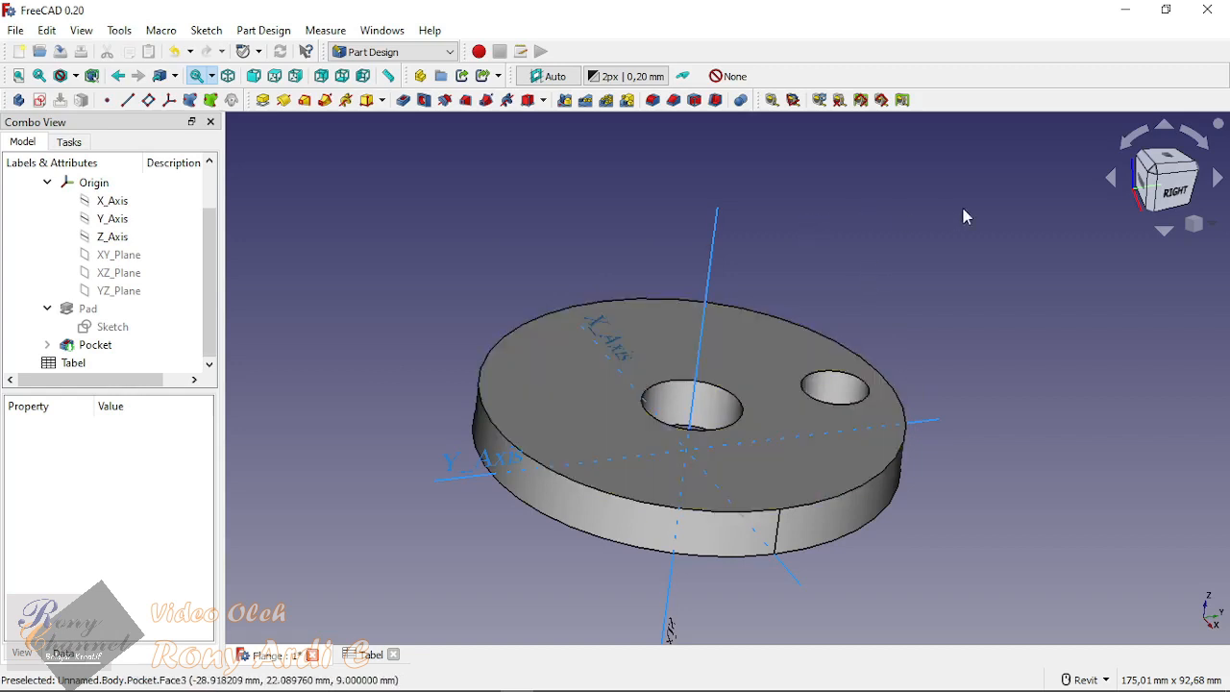
{"action": "middle_click_drag", "start_coordinate": [963, 216], "coordinate": [821, 227]}
{"action": "middle_click_drag", "start_coordinate": [666, 281], "coordinate": [704, 261]}
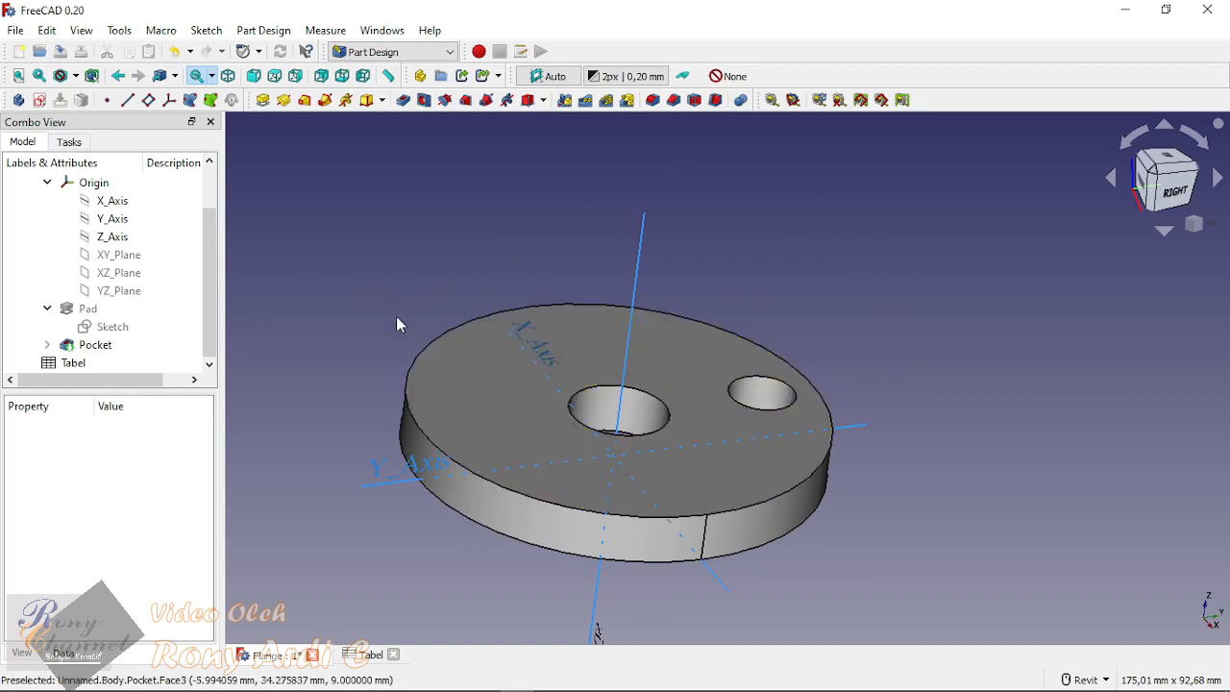
Step: Check the alias of the bolt hole number cell E2 in the Tabel spreadsheet, and return to the flange model
{"action": "left_click", "coordinate": [371, 654]}
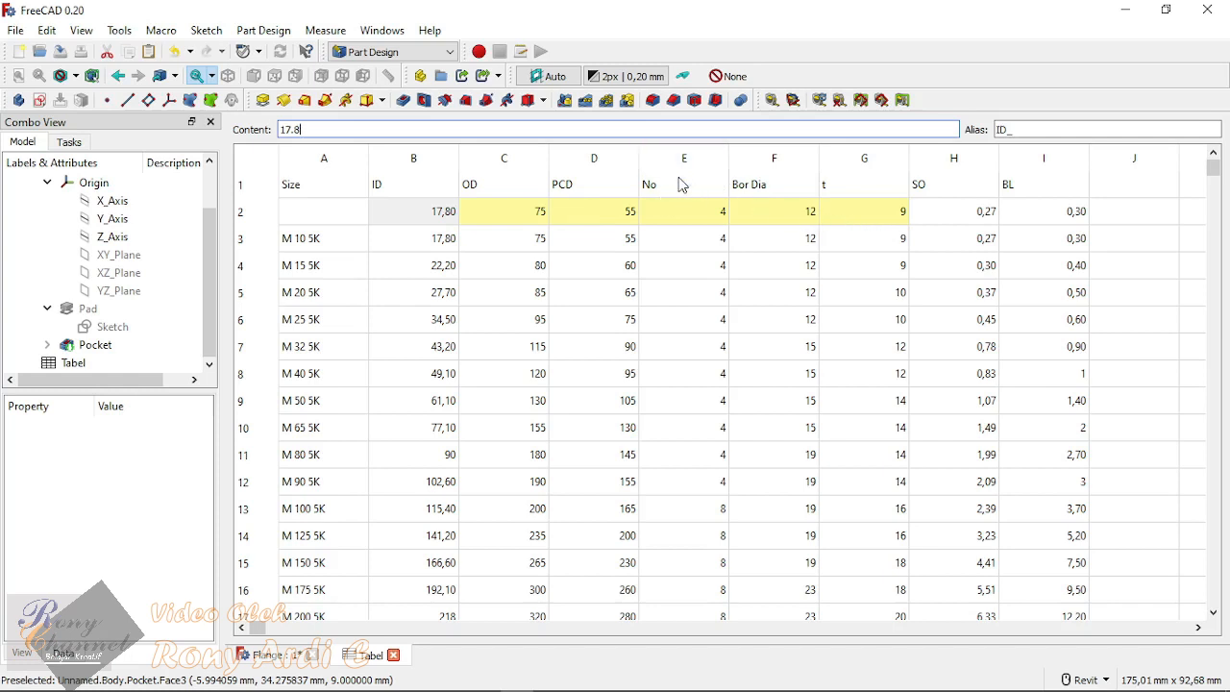
{"action": "left_click", "coordinate": [677, 218]}
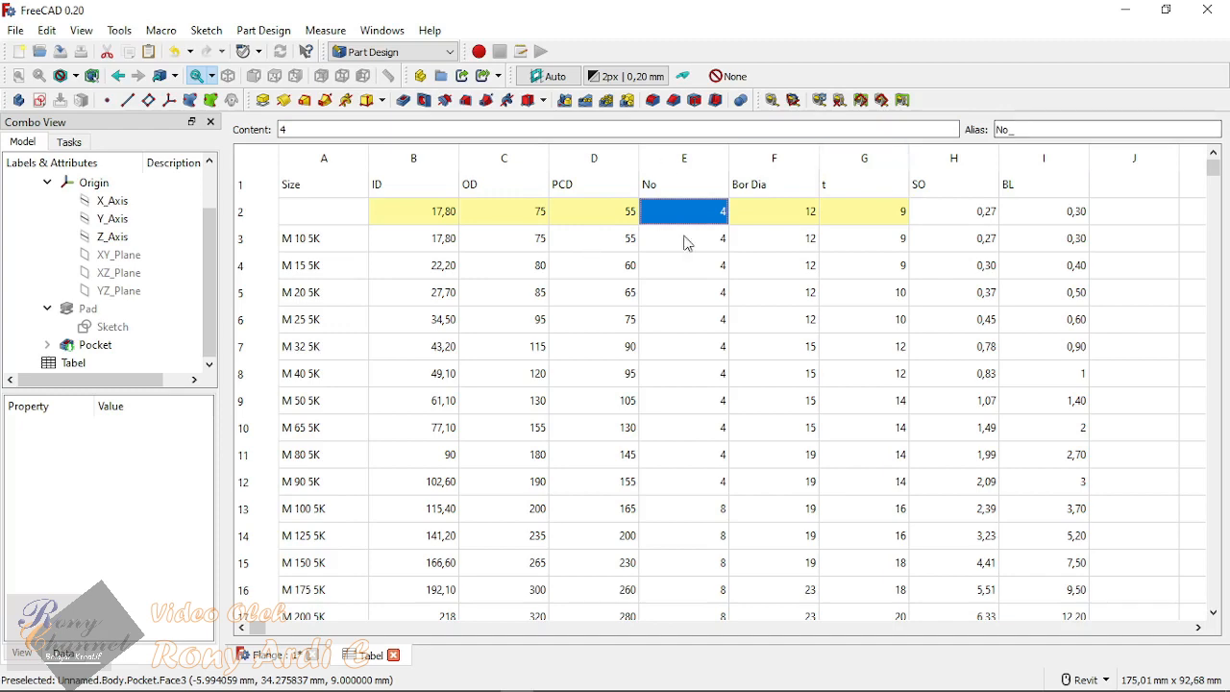
{"action": "left_click", "coordinate": [277, 659]}
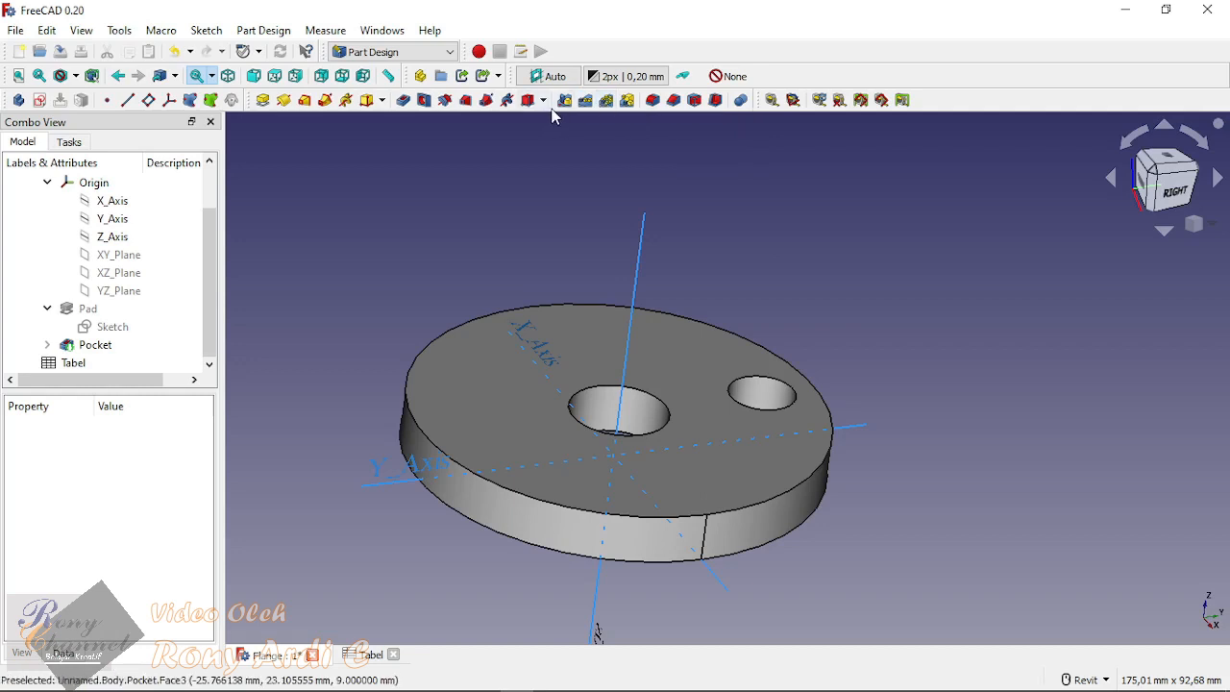
Step: Create a polar pattern of the bolt hole Pocket feature
{"action": "left_click", "coordinate": [605, 106]}
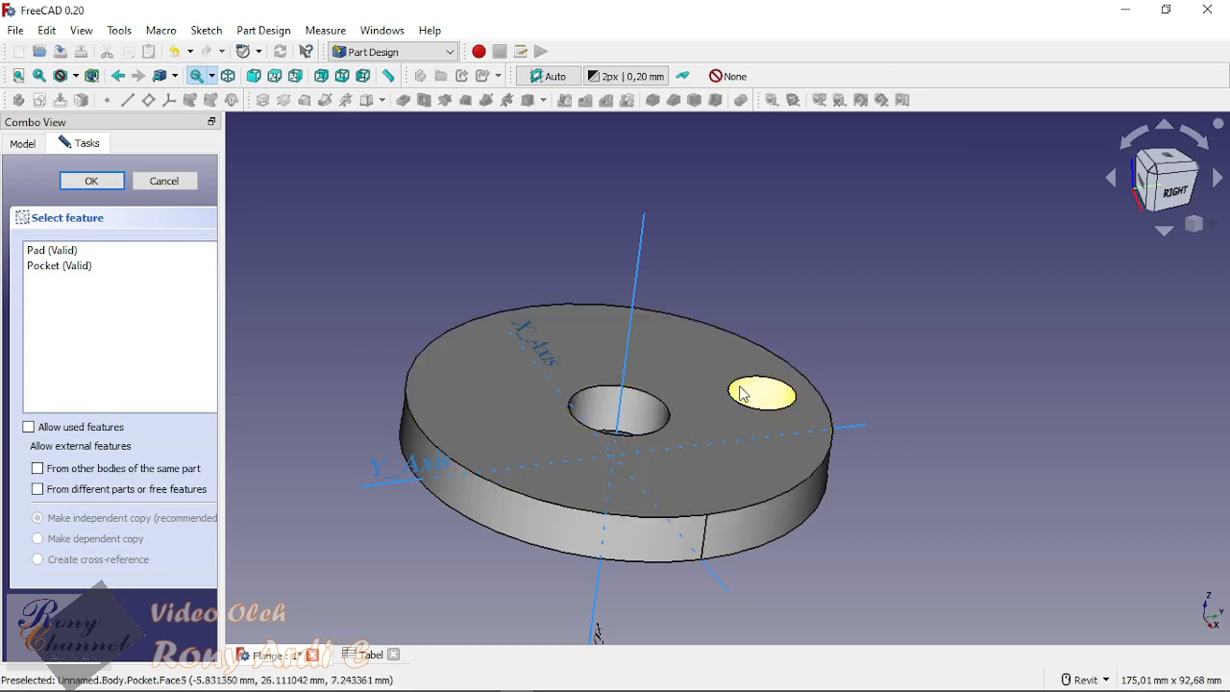
{"action": "left_click", "coordinate": [60, 267]}
{"action": "double_click", "coordinate": [61, 264]}
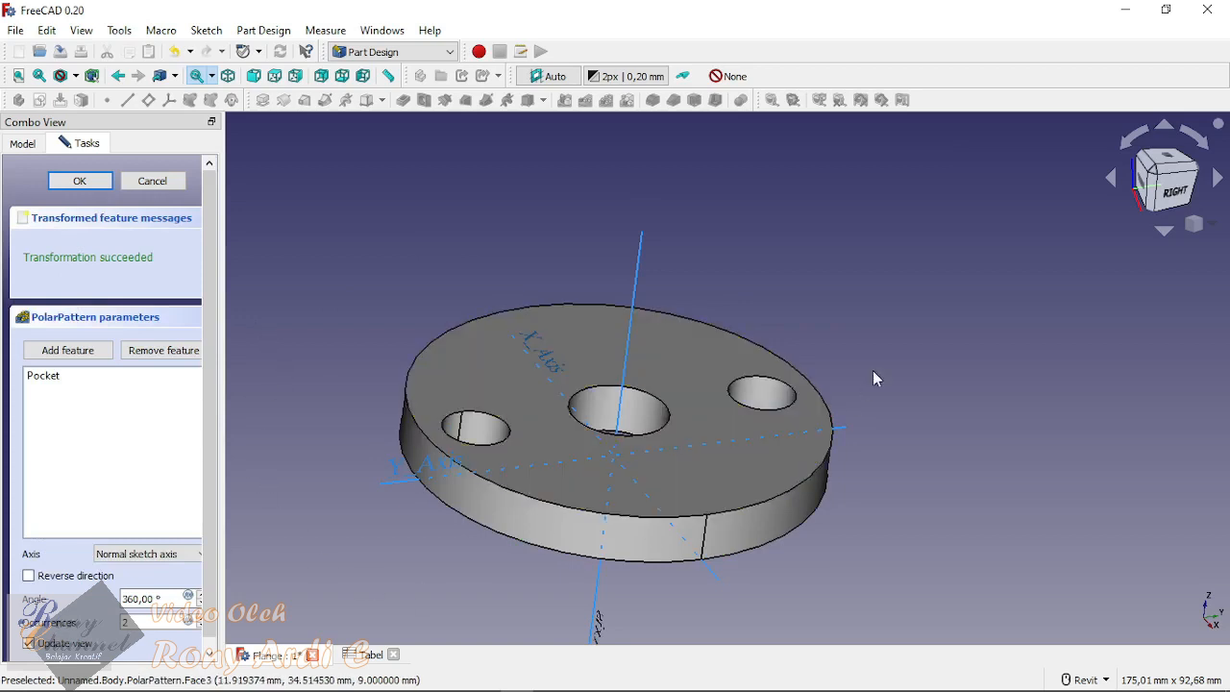
Step: Widen the task area and set the polar pattern's occurrences to 5
{"action": "middle_click_drag", "start_coordinate": [874, 376], "coordinate": [875, 232]}
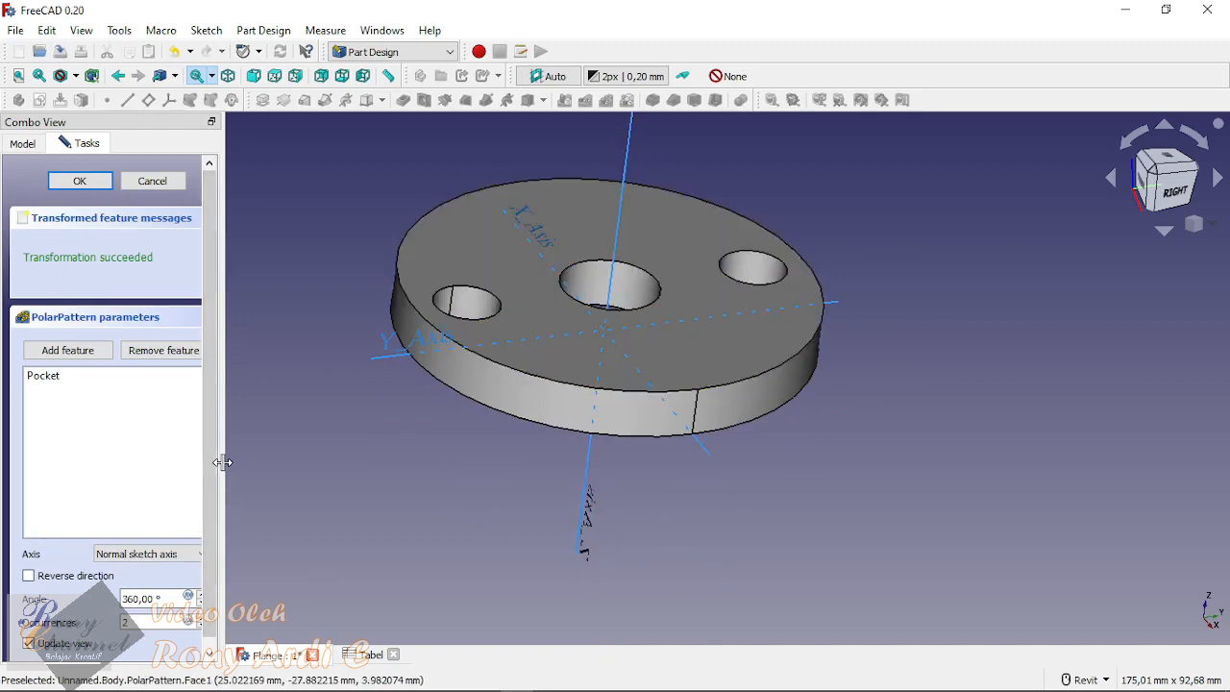
{"action": "left_click_drag", "start_coordinate": [221, 461], "coordinate": [286, 480]}
{"action": "double_click", "coordinate": [175, 621]}
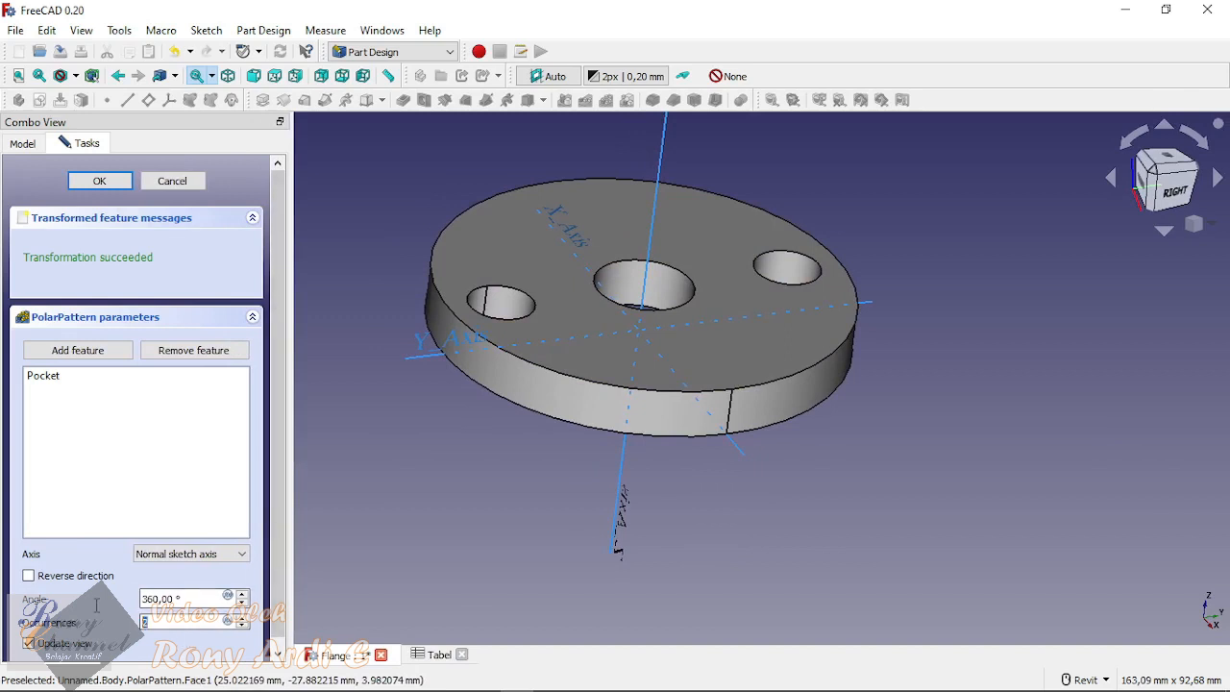
{"action": "type", "text": "5"}
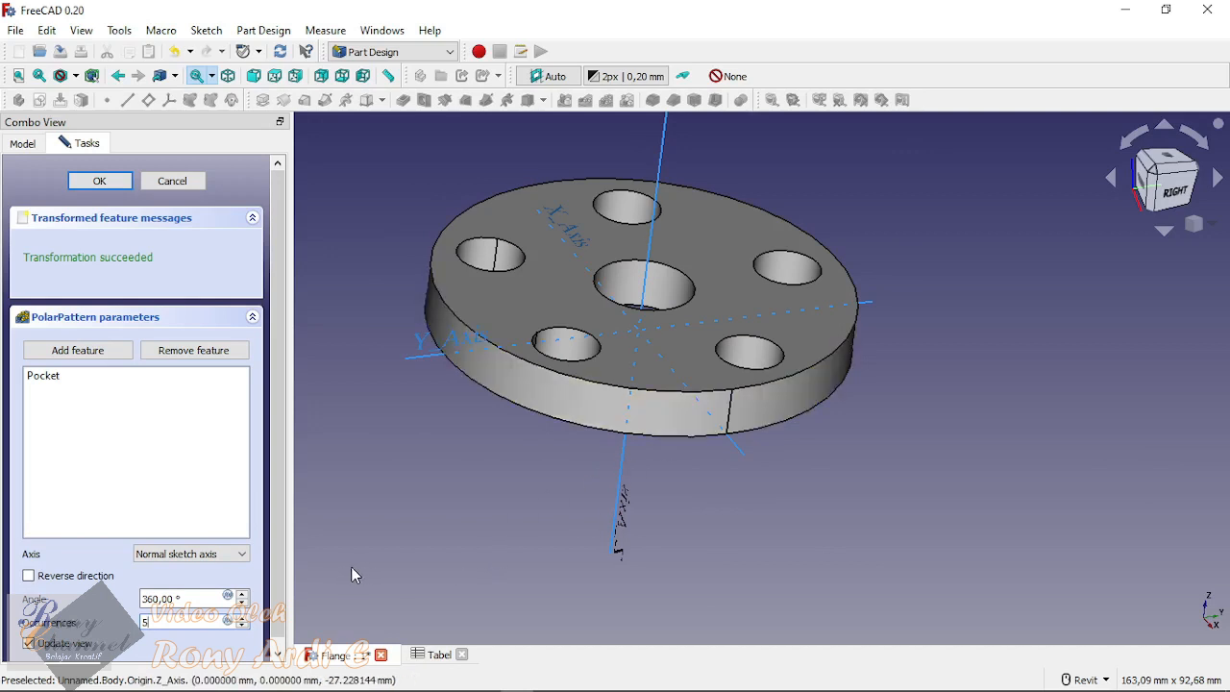
Step: Link the polar pattern's occurrences to the expression <<Tabel>>.No_ and accept the pattern
{"action": "left_click", "coordinate": [228, 623]}
{"action": "left_click", "coordinate": [229, 623]}
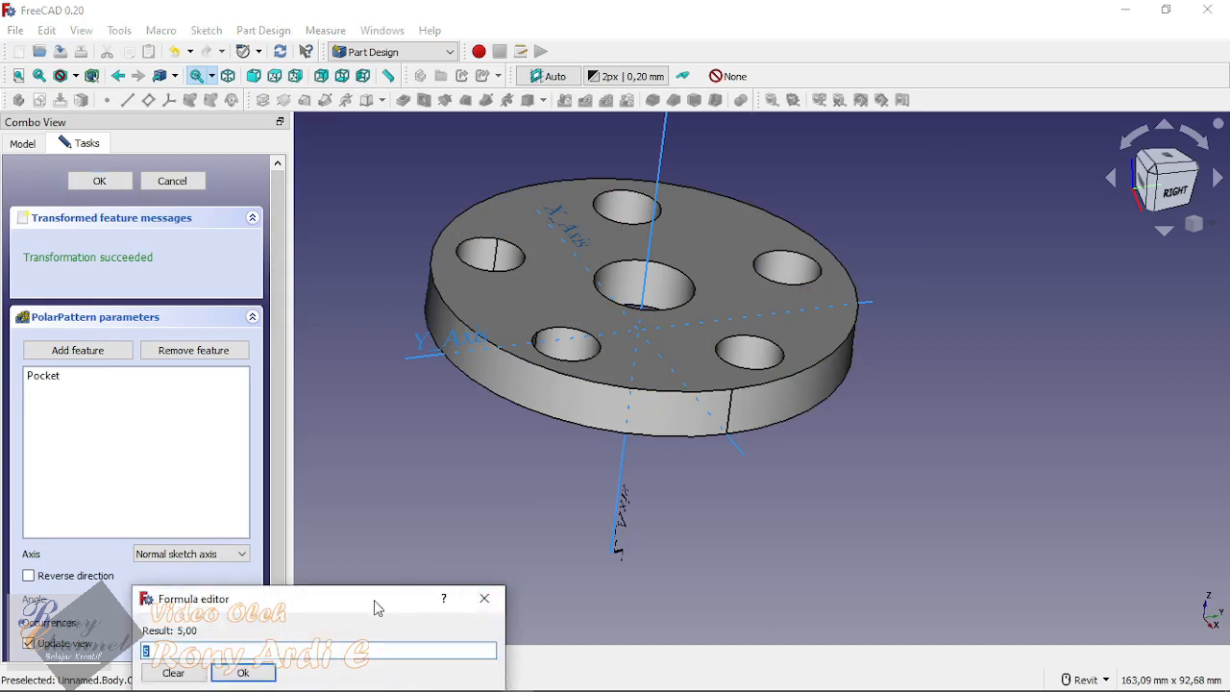
{"action": "left_click_drag", "start_coordinate": [383, 603], "coordinate": [440, 495]}
{"action": "type", "text": "ta"}
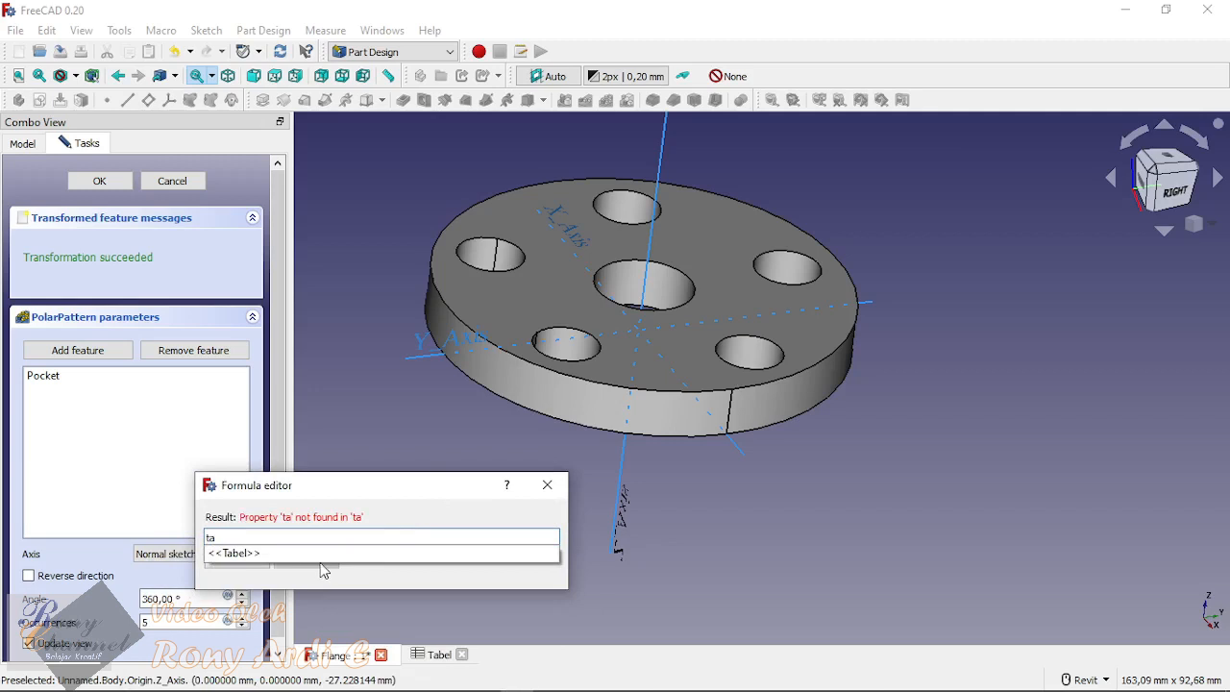
{"action": "left_click", "coordinate": [321, 555]}
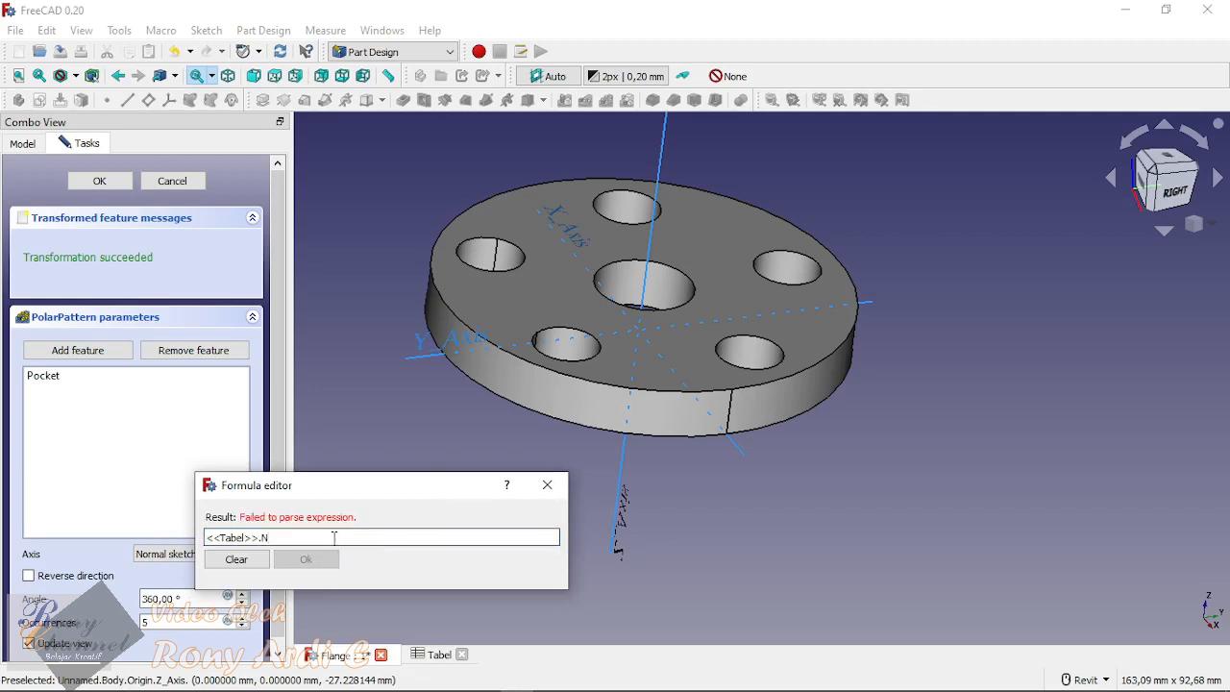
{"action": "type", "text": "No"}
{"action": "left_click", "coordinate": [330, 549]}
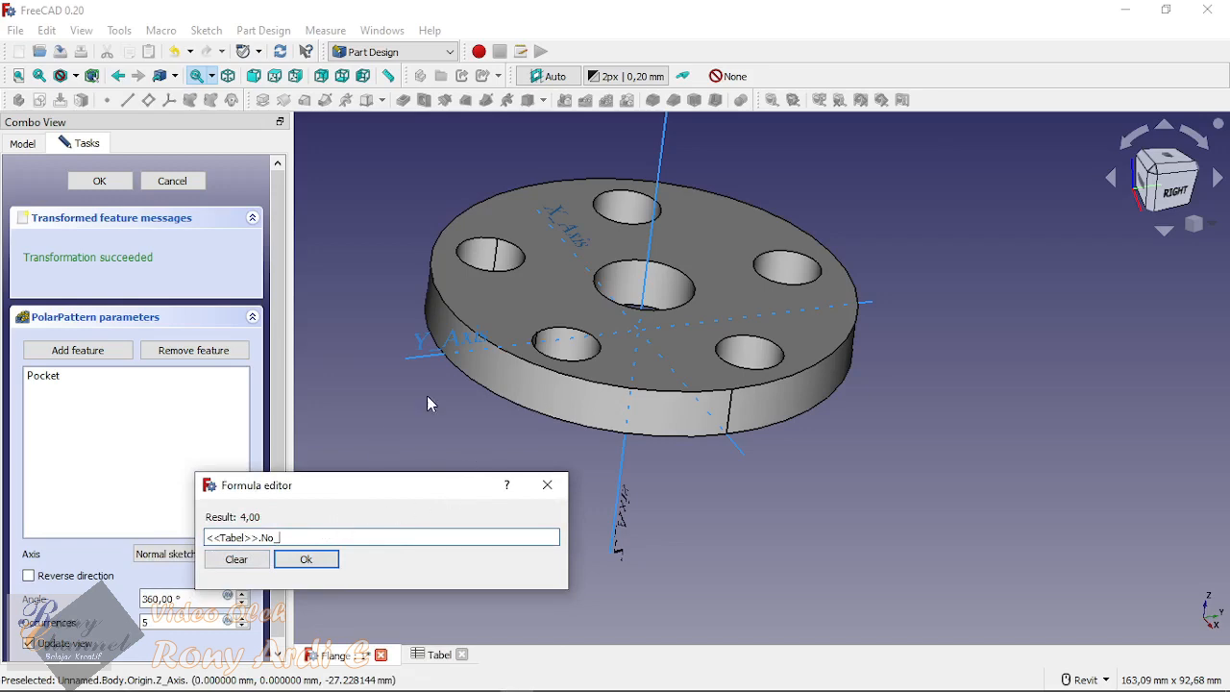
{"action": "left_click", "coordinate": [335, 568]}
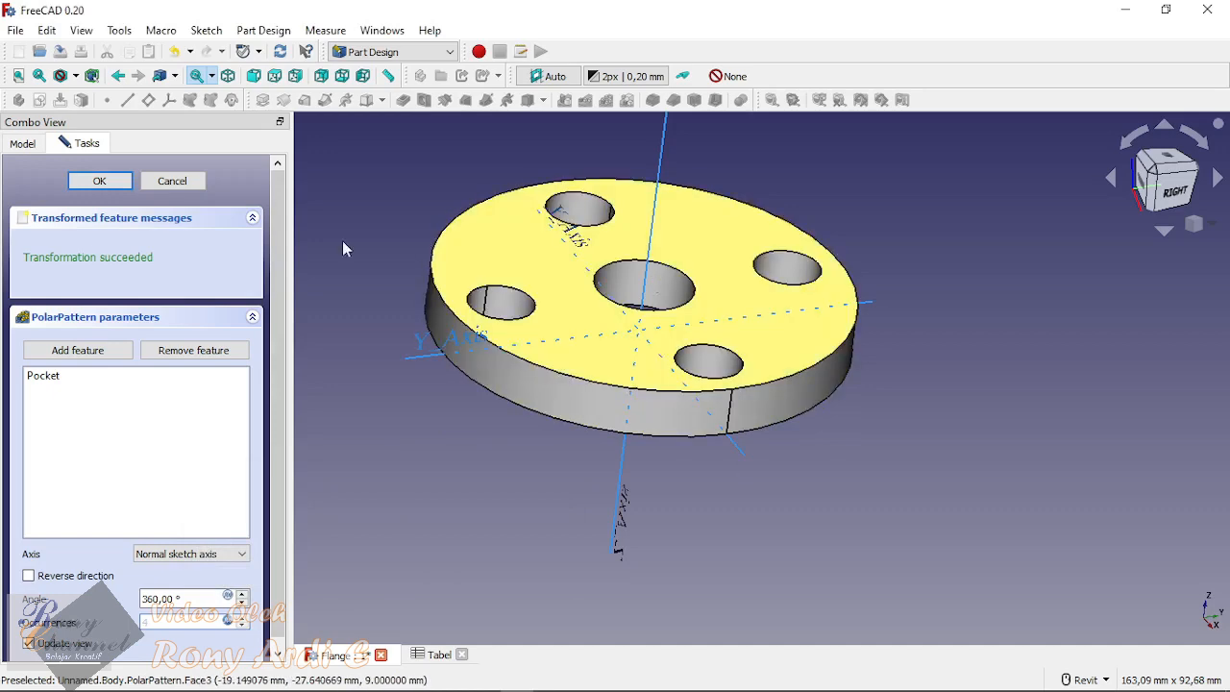
{"action": "left_click", "coordinate": [99, 180]}
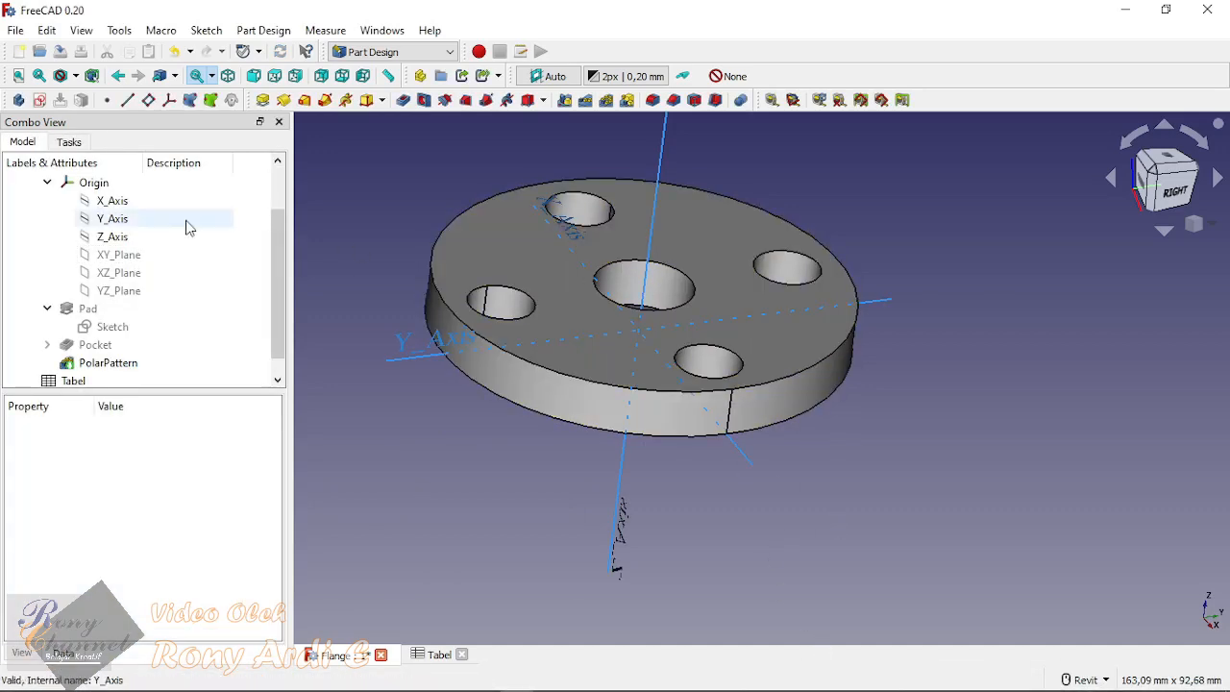
Step: Hide the Flange JIS body's Origin with its axes
{"action": "left_click", "coordinate": [96, 185]}
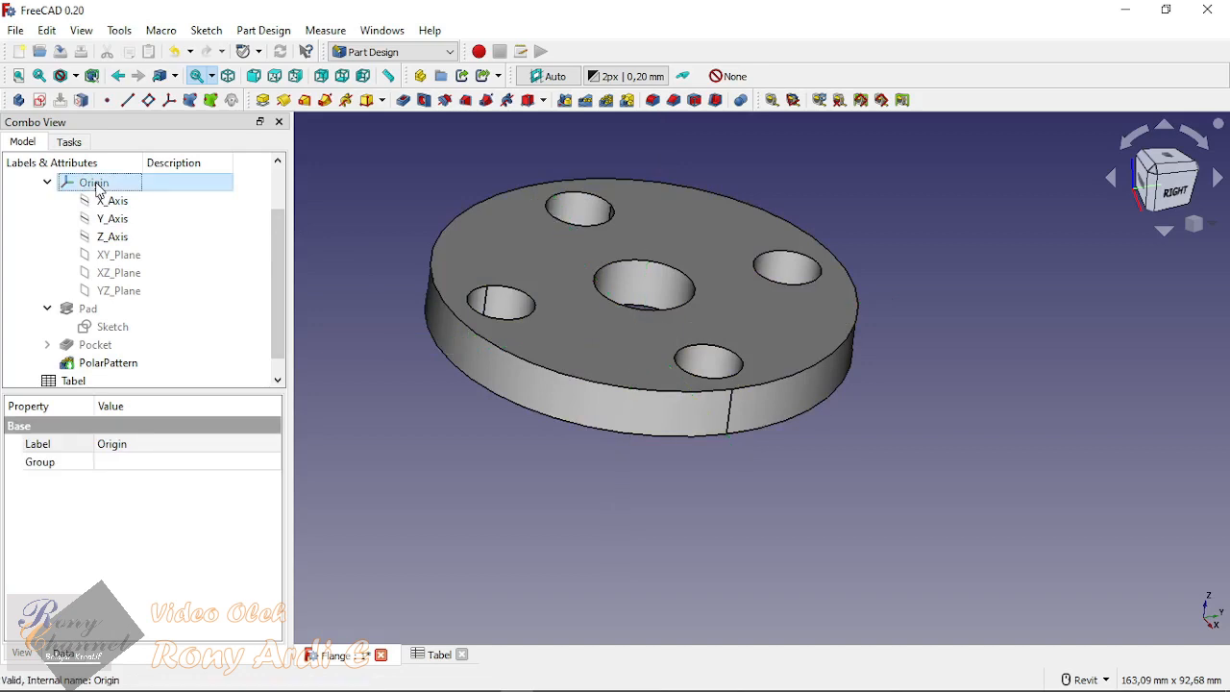
Step: Inspect the patterned flange from the front and collapse the Flange JIS body in the model tree
{"action": "left_click", "coordinate": [615, 574]}
{"action": "scroll", "coordinate": [919, 508], "scroll_direction": "down", "scroll_amount": 2}
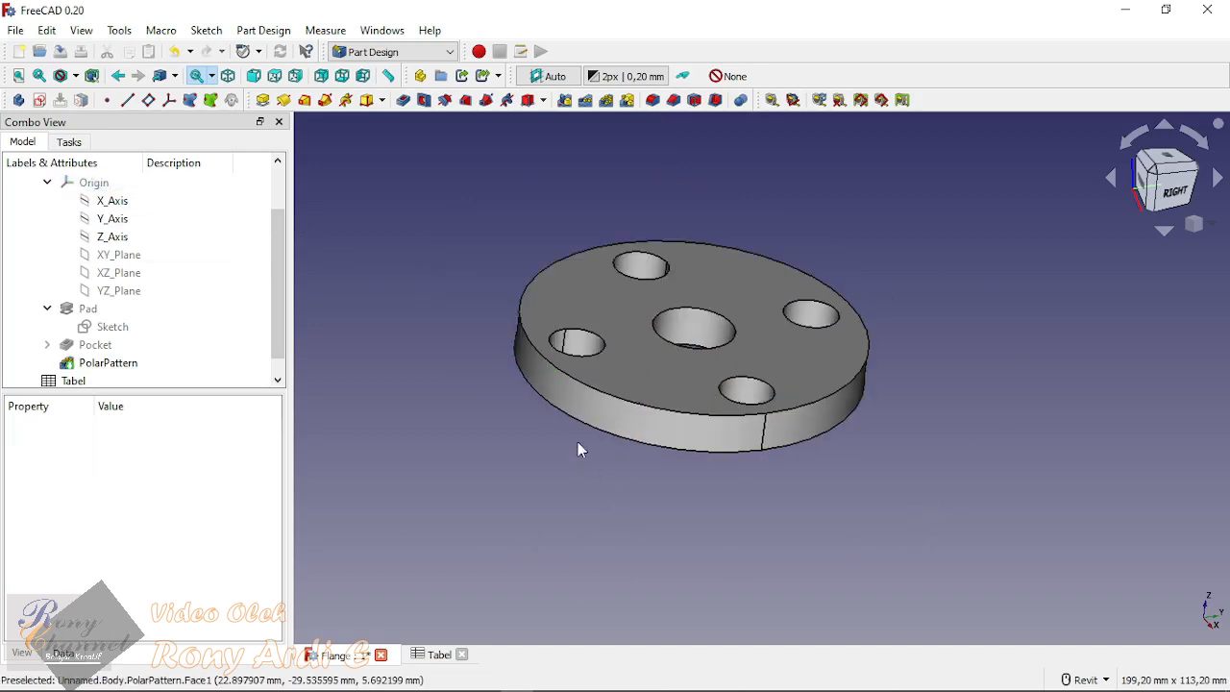
{"action": "middle_click_drag", "start_coordinate": [838, 338], "coordinate": [1115, 471], "text": "shift"}
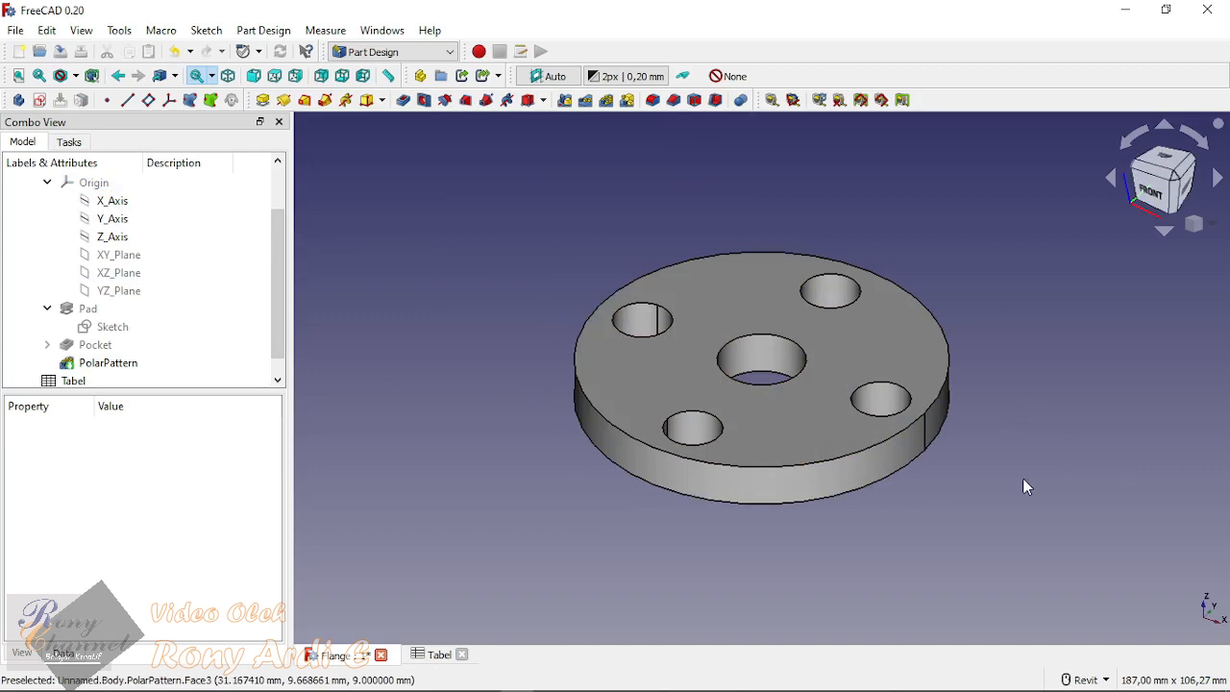
{"action": "scroll", "coordinate": [53, 285], "scroll_direction": "up", "scroll_amount": 1}
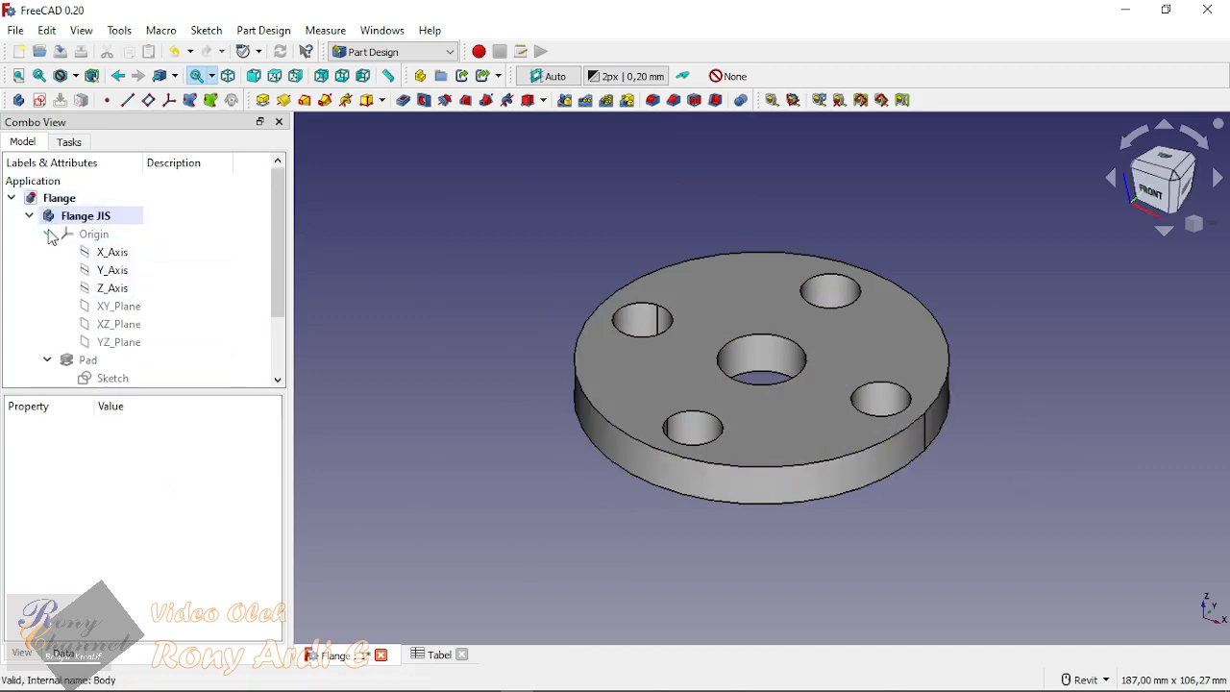
{"action": "left_click", "coordinate": [29, 216]}
{"action": "left_click", "coordinate": [85, 215]}
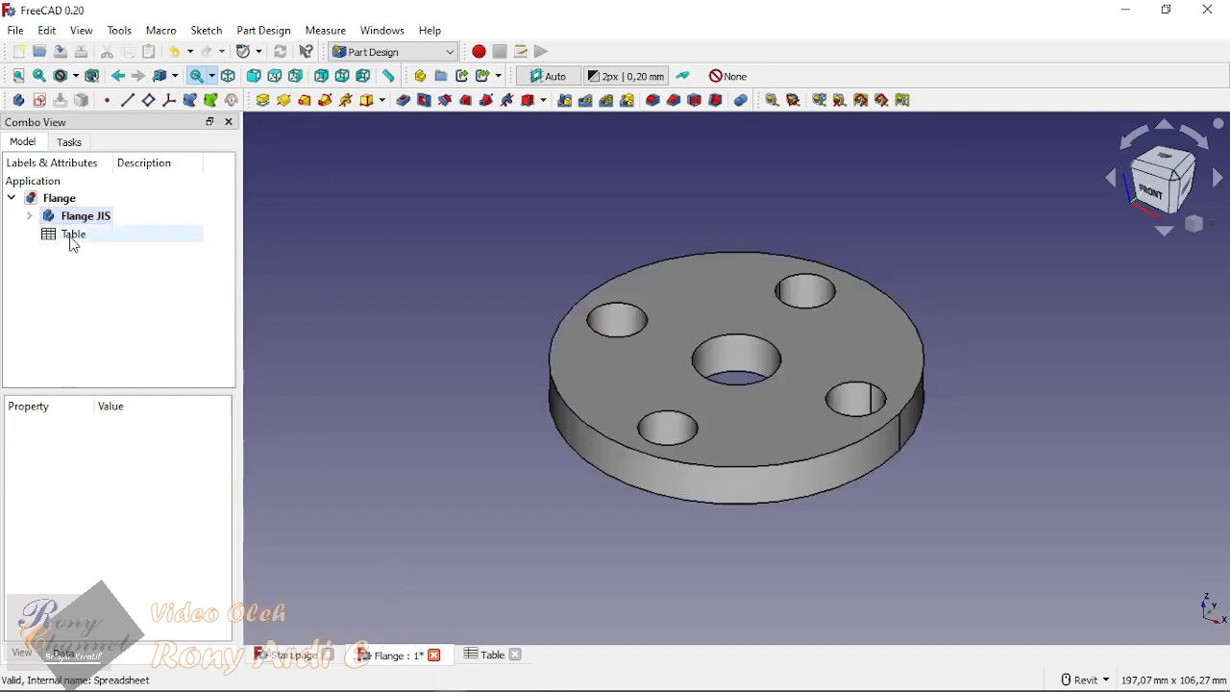
Step: Open the flange dimension spreadsheet and start setting up a configuration table from the empty cell A2
{"action": "double_click", "coordinate": [74, 235]}
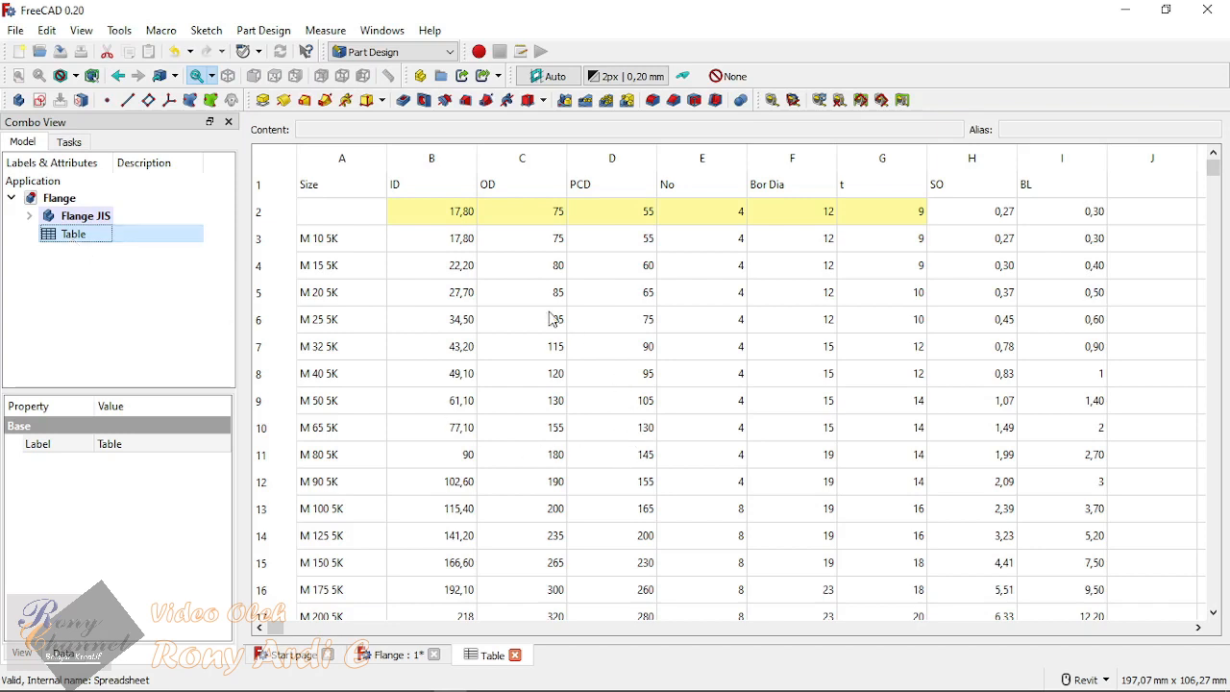
{"action": "left_click", "coordinate": [340, 213]}
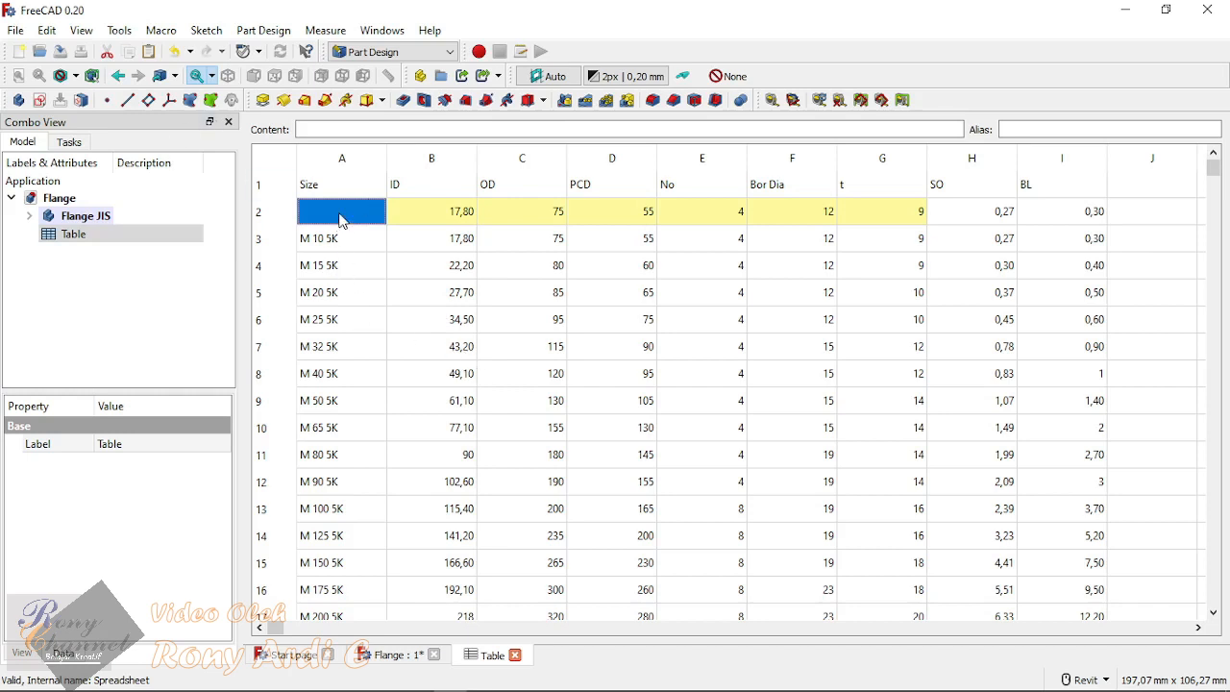
{"action": "left_click", "coordinate": [331, 269]}
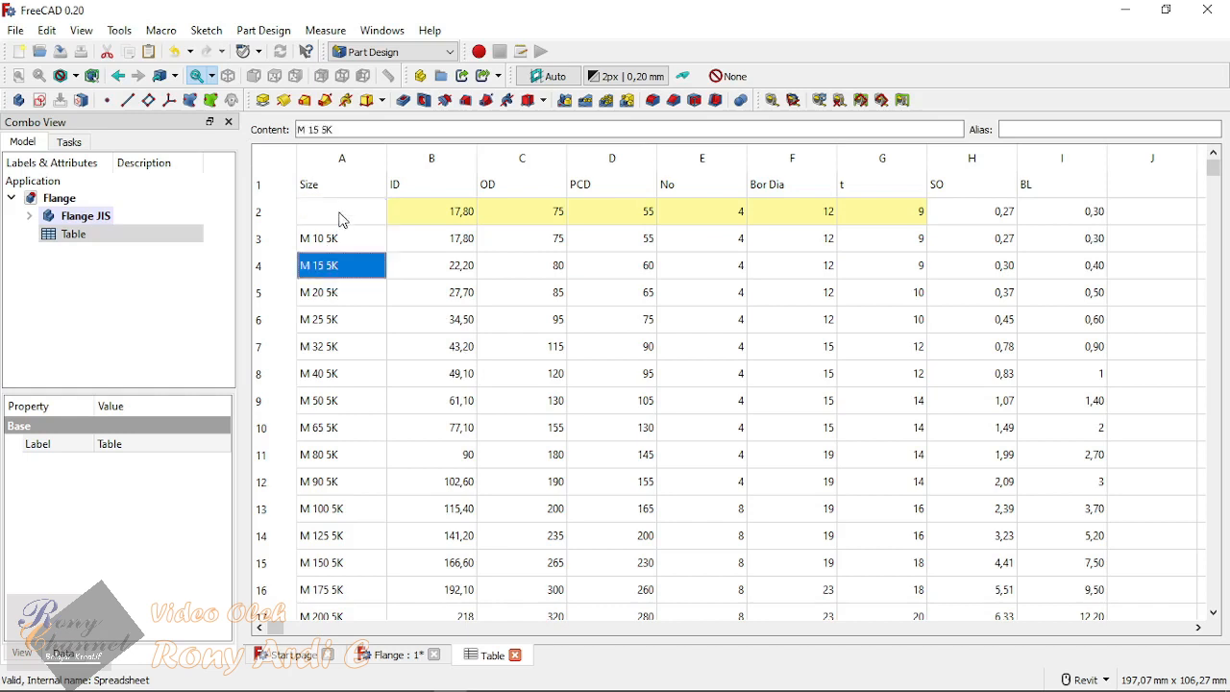
{"action": "left_click", "coordinate": [341, 219]}
{"action": "right_click", "coordinate": [341, 219]}
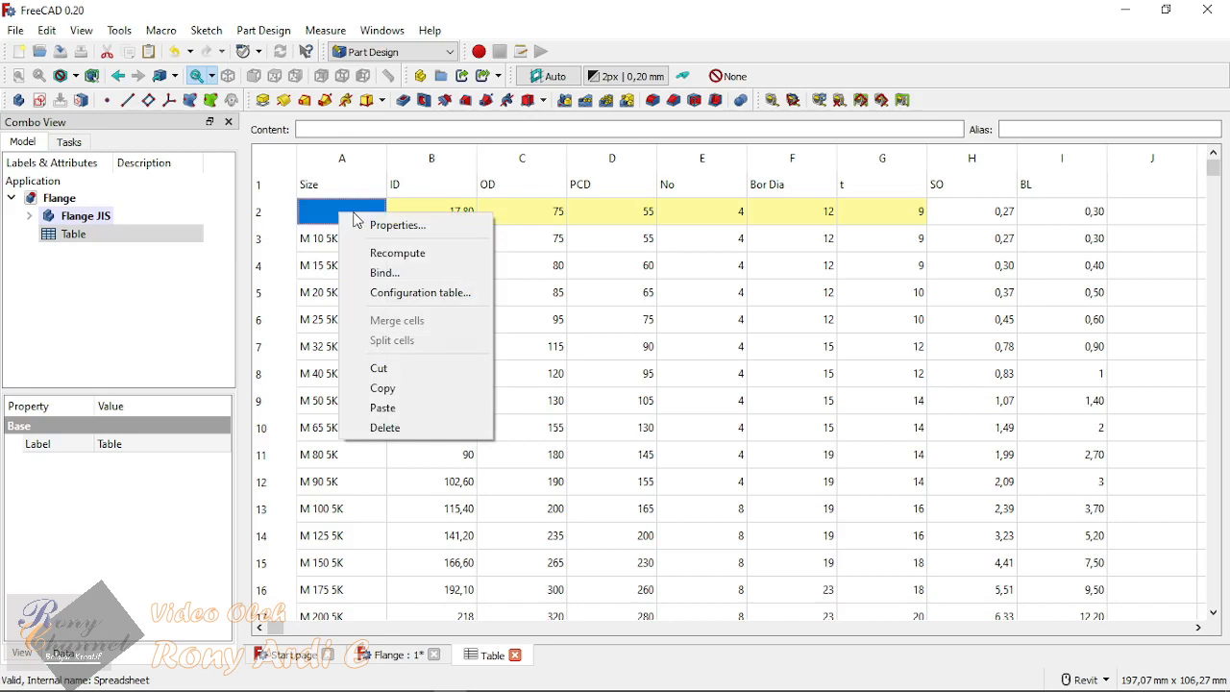
{"action": "left_click", "coordinate": [449, 304]}
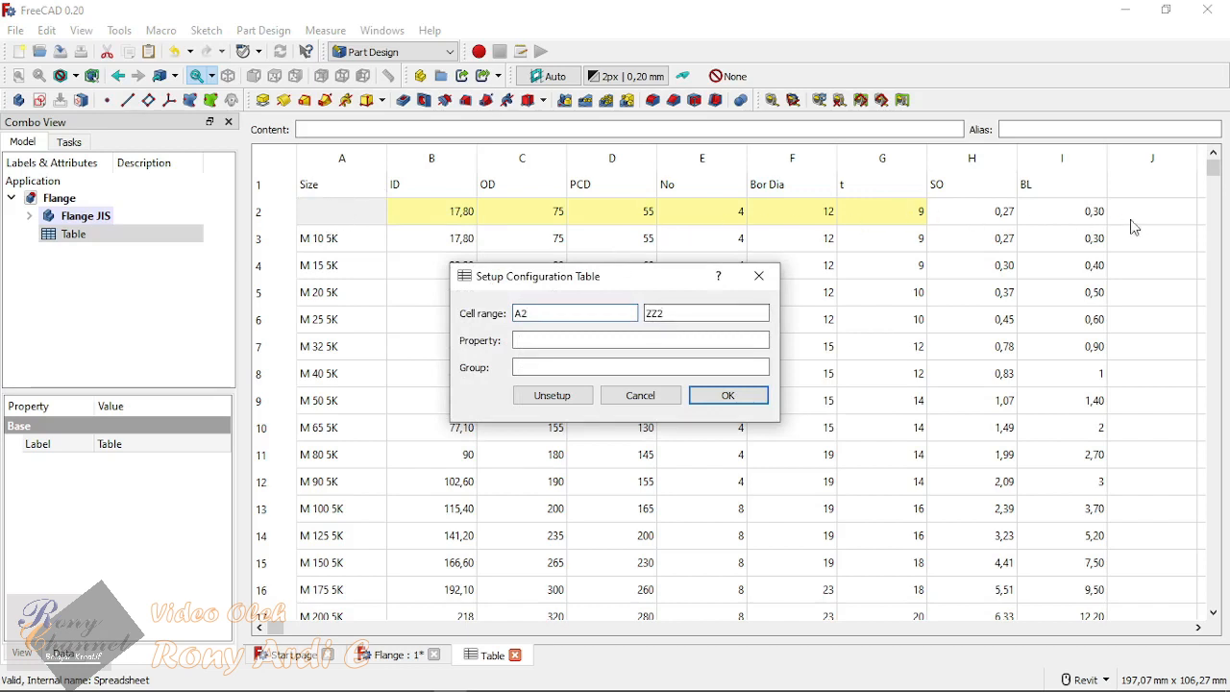
Step: Set the configuration table's property to <<Flange JIS>>.Ukuran for the cell range A2 to ZZ2
{"action": "left_click", "coordinate": [656, 313]}
{"action": "left_click", "coordinate": [527, 342]}
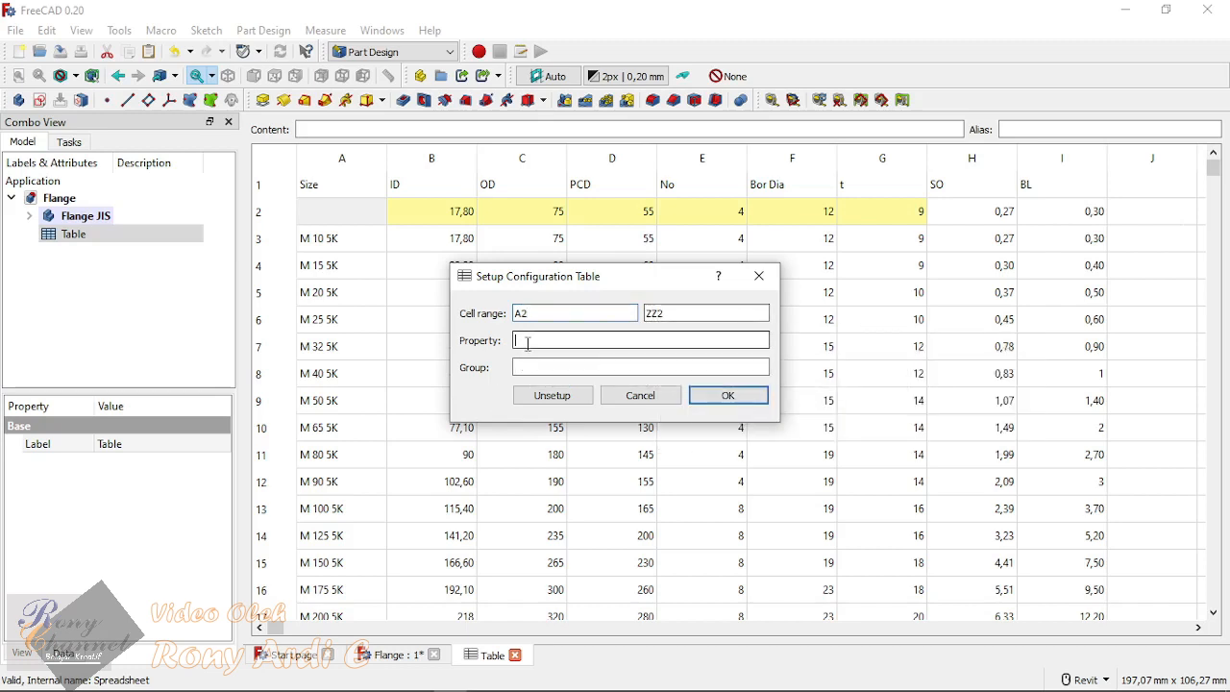
{"action": "left_click", "coordinate": [538, 369]}
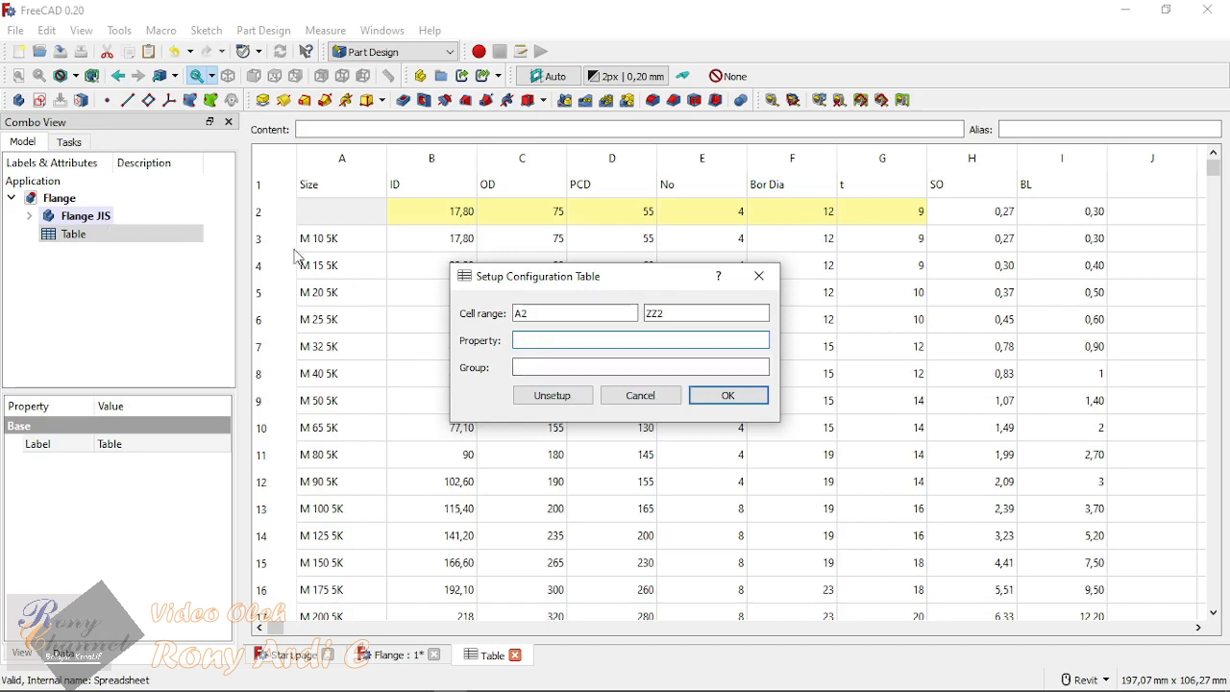
{"action": "left_click", "coordinate": [562, 339]}
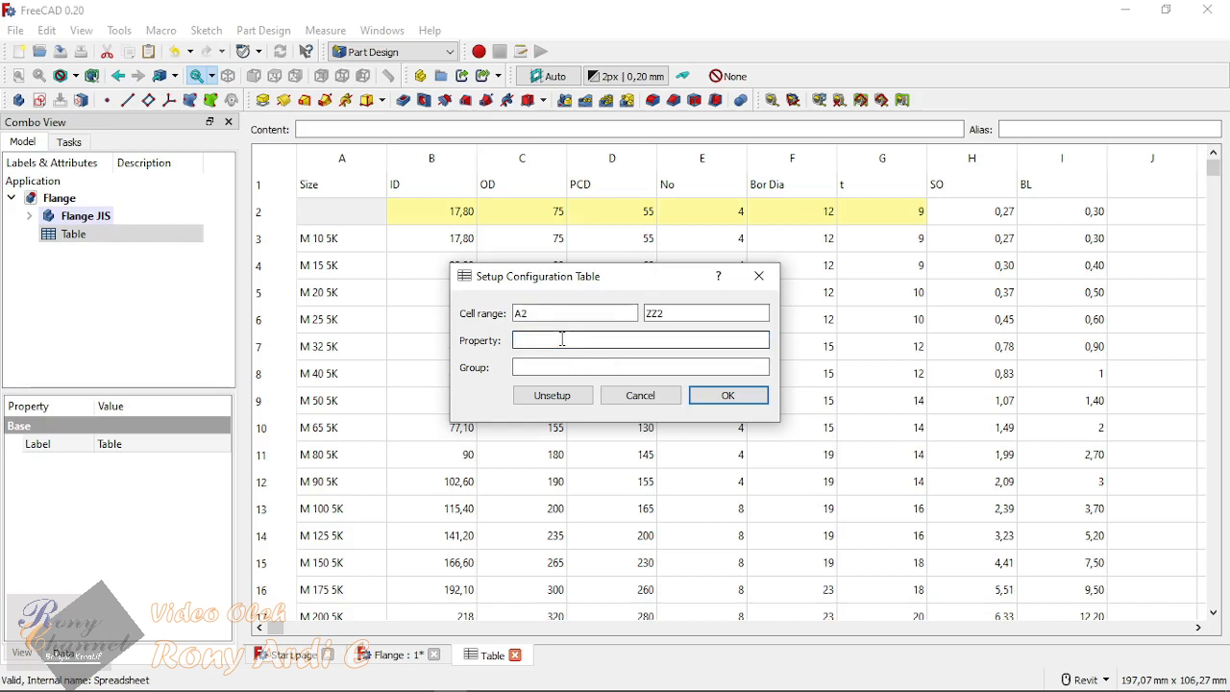
{"action": "type", "text": "Flange"}
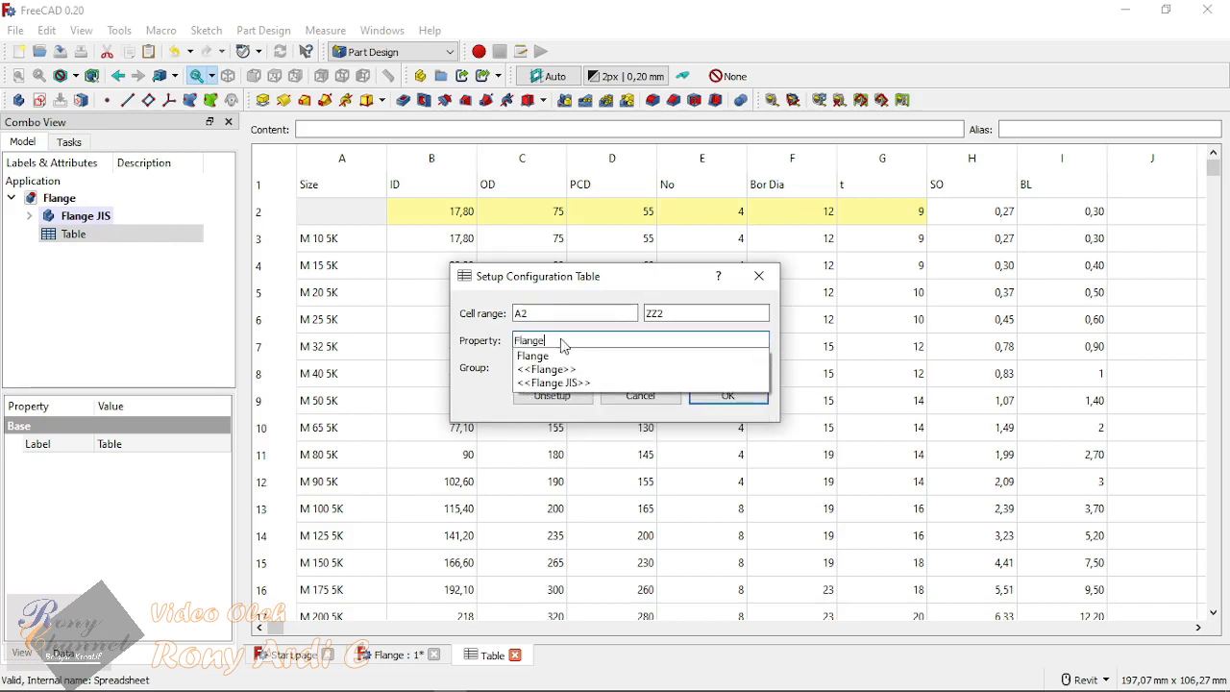
{"action": "left_click", "coordinate": [568, 382]}
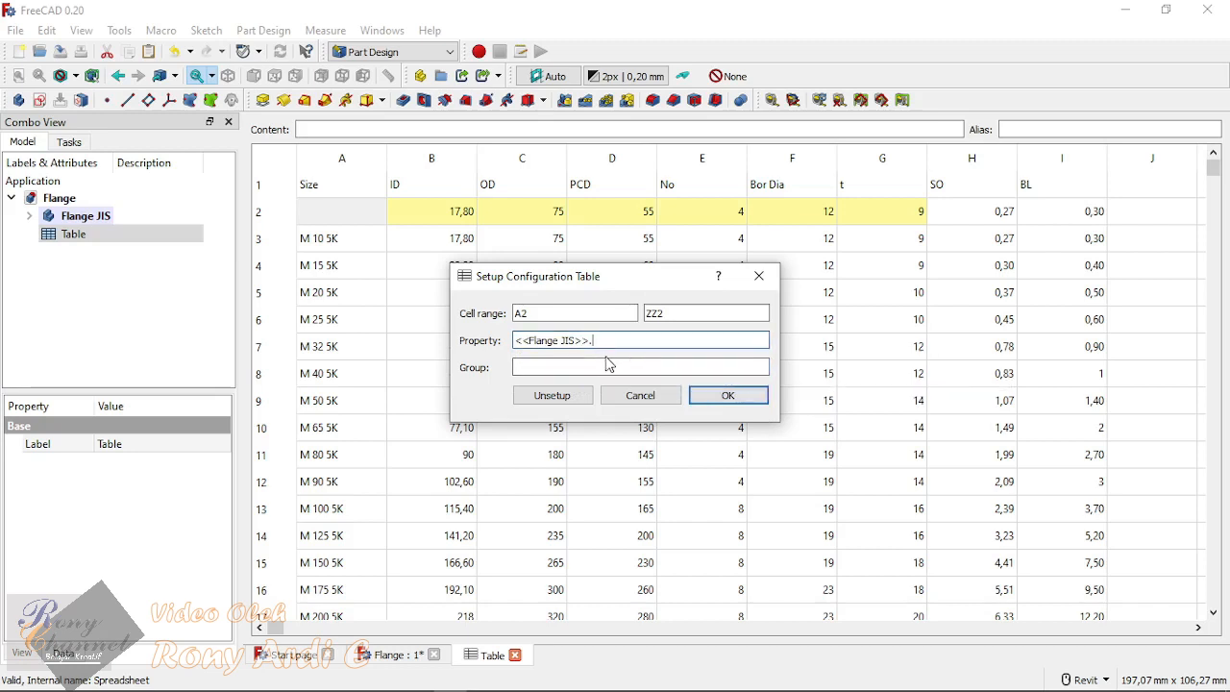
{"action": "type", "text": "Ukuran"}
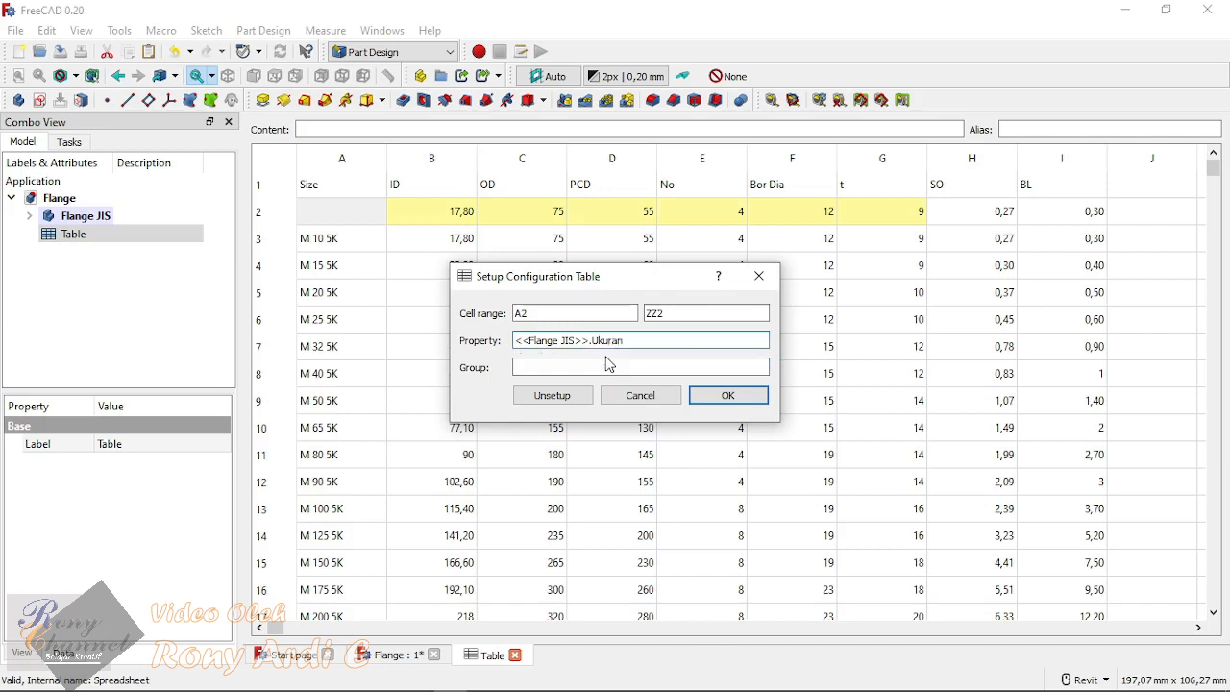
Step: Name the configuration table's property group Properties and accept the setup
{"action": "left_click", "coordinate": [603, 367]}
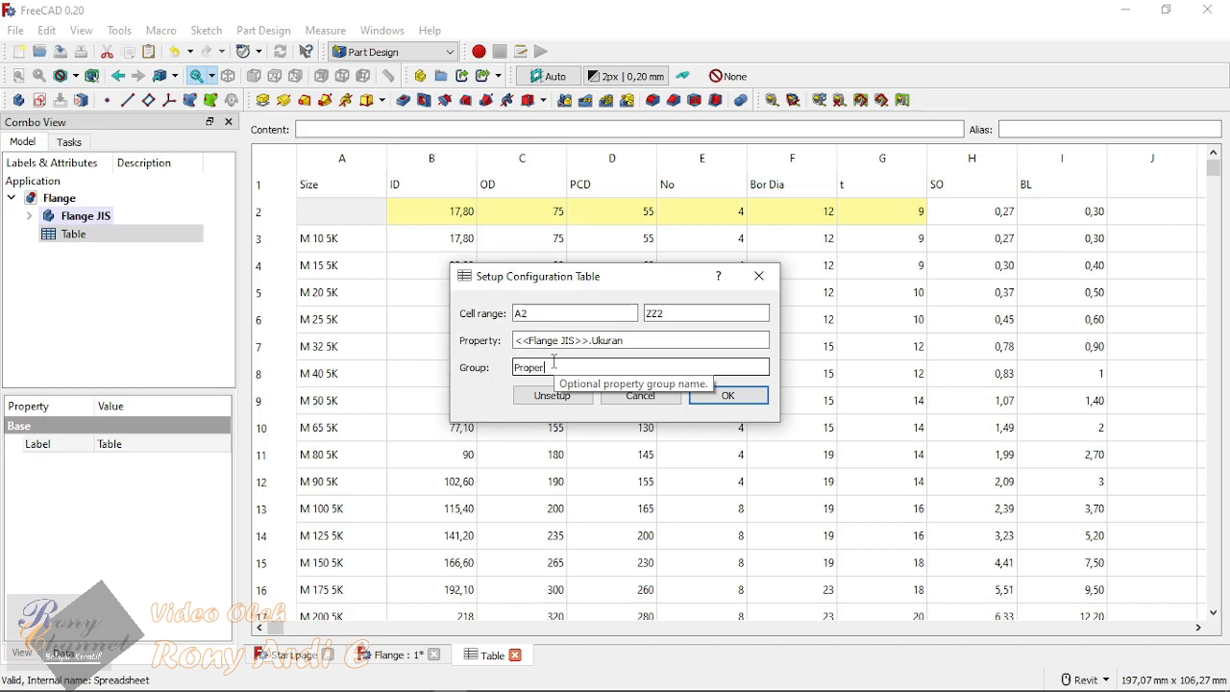
{"action": "type", "text": "es"}
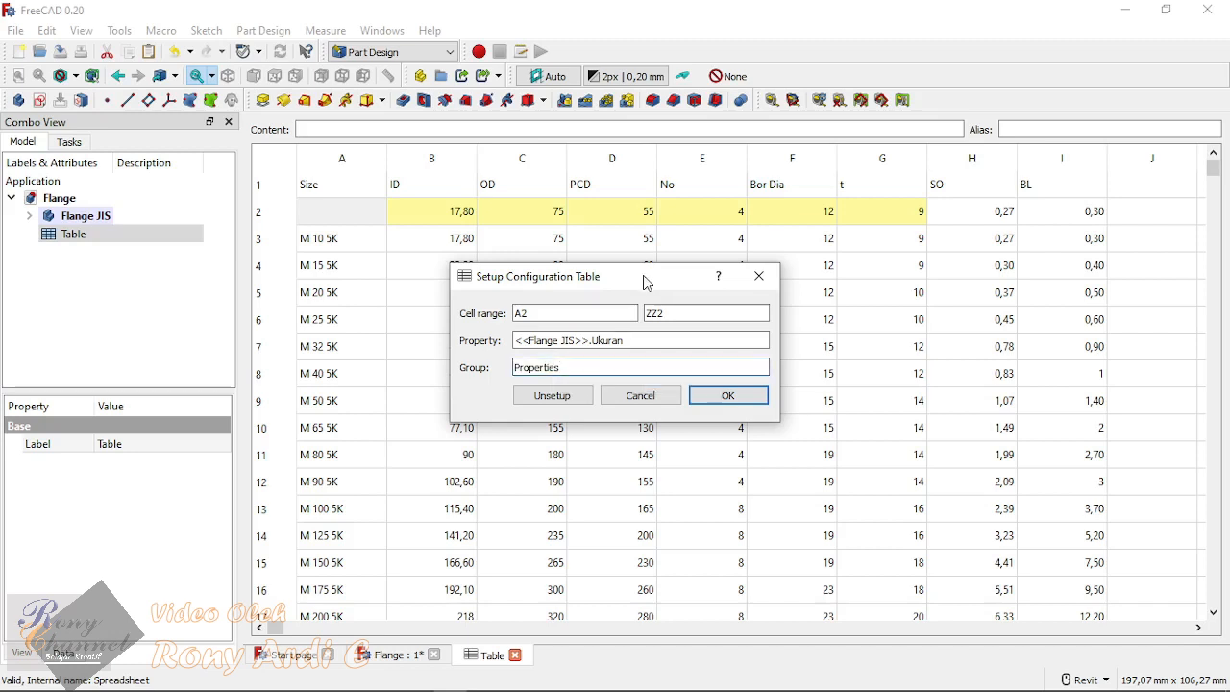
{"action": "left_click", "coordinate": [722, 396]}
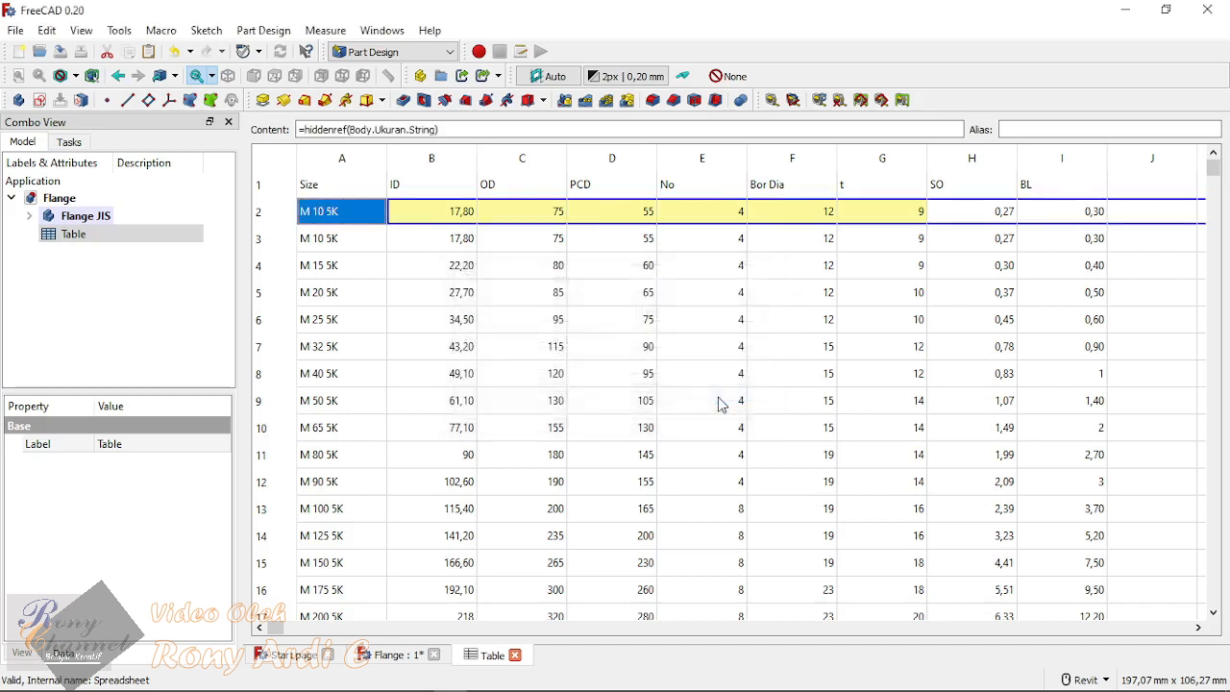
Step: Examine cell A2 and the configured second row of the spreadsheet
{"action": "left_click", "coordinate": [396, 271]}
{"action": "left_click", "coordinate": [320, 214]}
{"action": "left_click", "coordinate": [286, 627]}
{"action": "left_click_drag", "start_coordinate": [287, 633], "coordinate": [240, 615]}
{"action": "left_click", "coordinate": [402, 403]}
{"action": "left_click", "coordinate": [348, 212]}
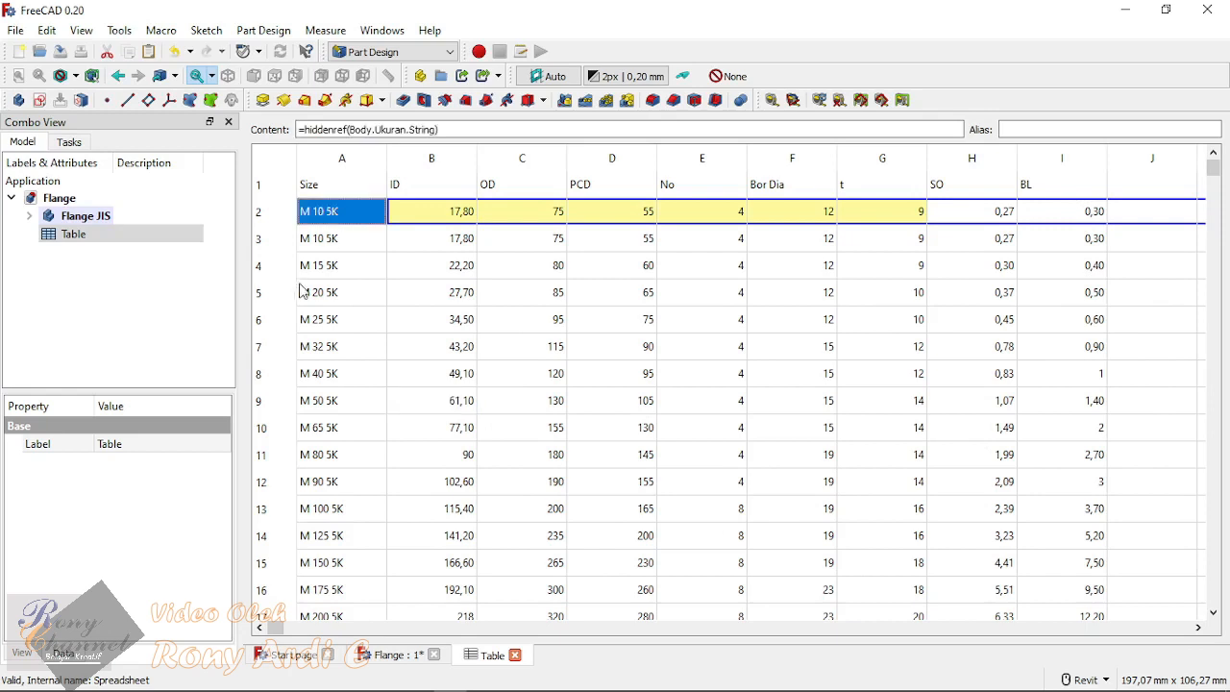
{"action": "left_click", "coordinate": [133, 329]}
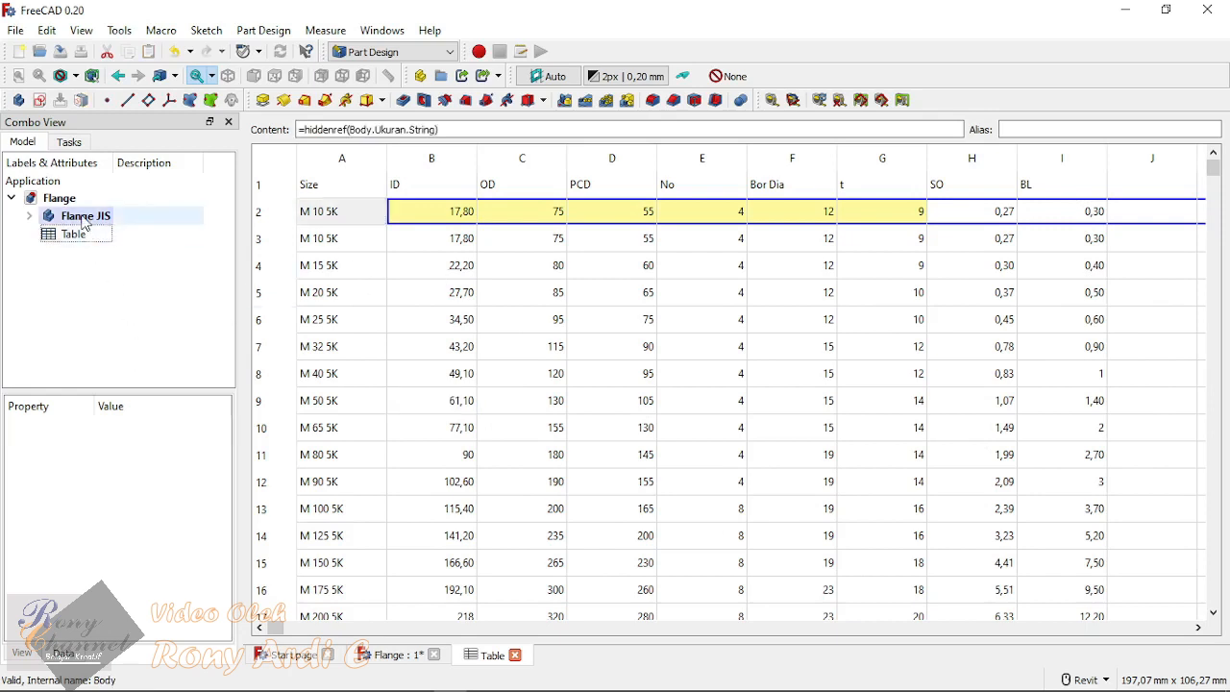
Step: Return to the Flange 3D view and set the Flange JIS body's Ukuran property to M 50 5K
{"action": "left_click", "coordinate": [388, 654]}
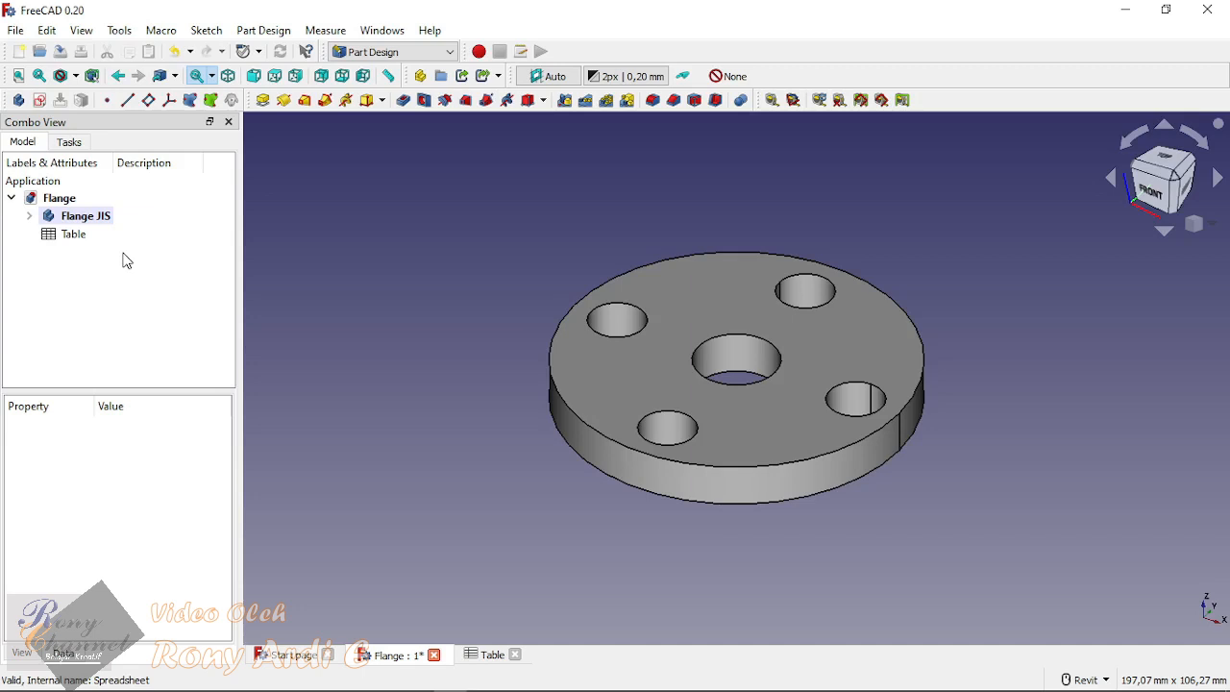
{"action": "left_click", "coordinate": [83, 218]}
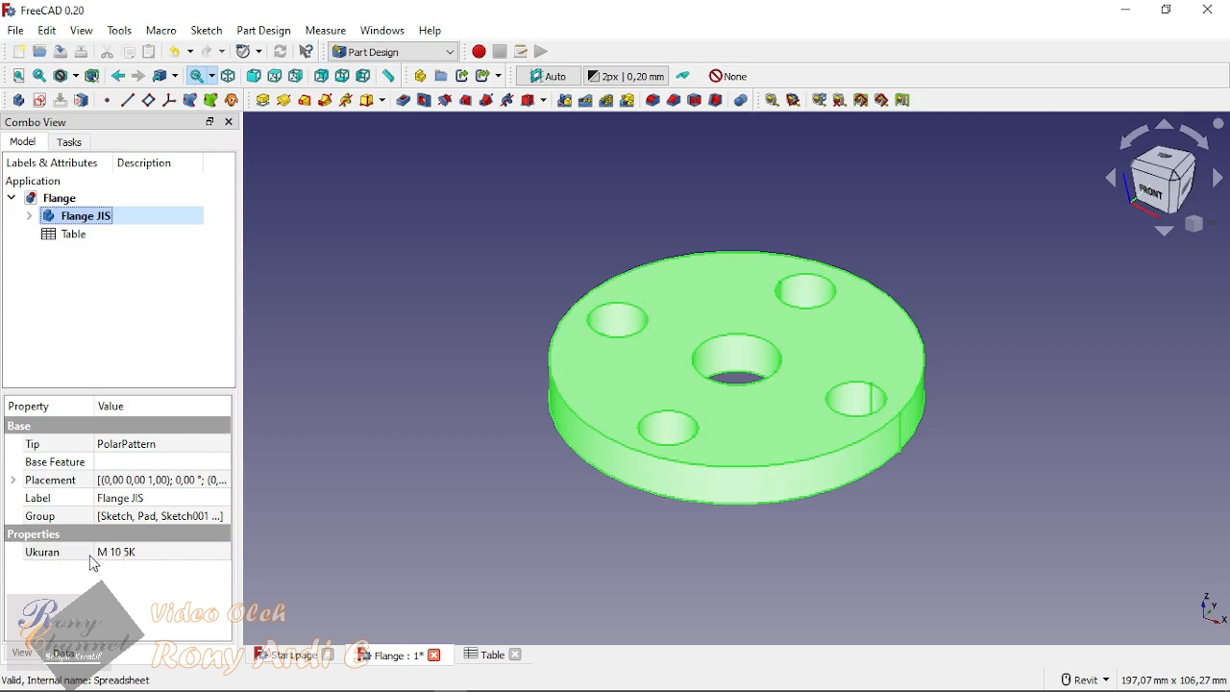
{"action": "left_click", "coordinate": [182, 556]}
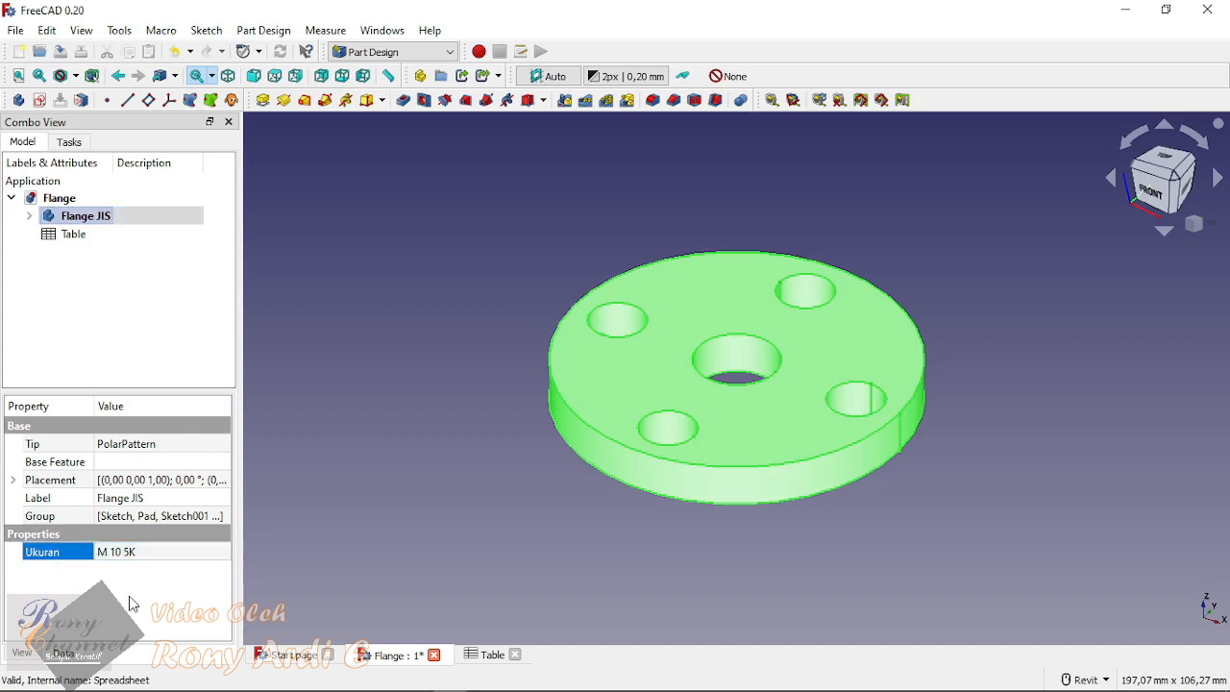
{"action": "left_click", "coordinate": [187, 556]}
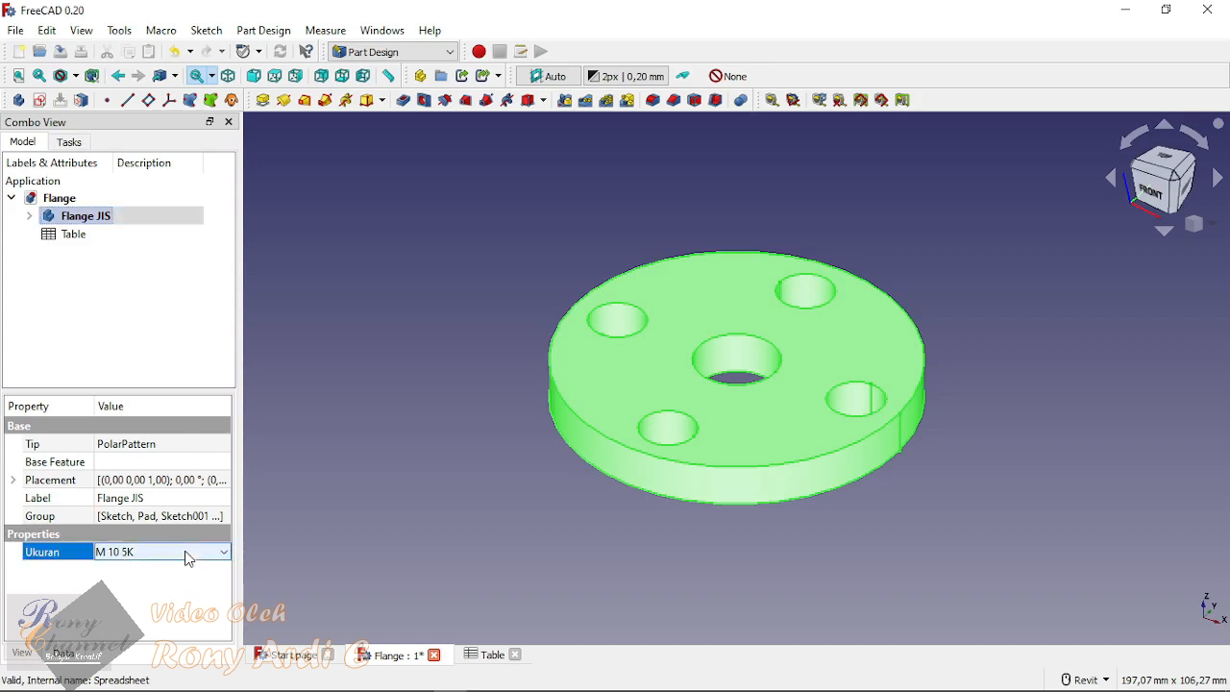
{"action": "left_click", "coordinate": [187, 555]}
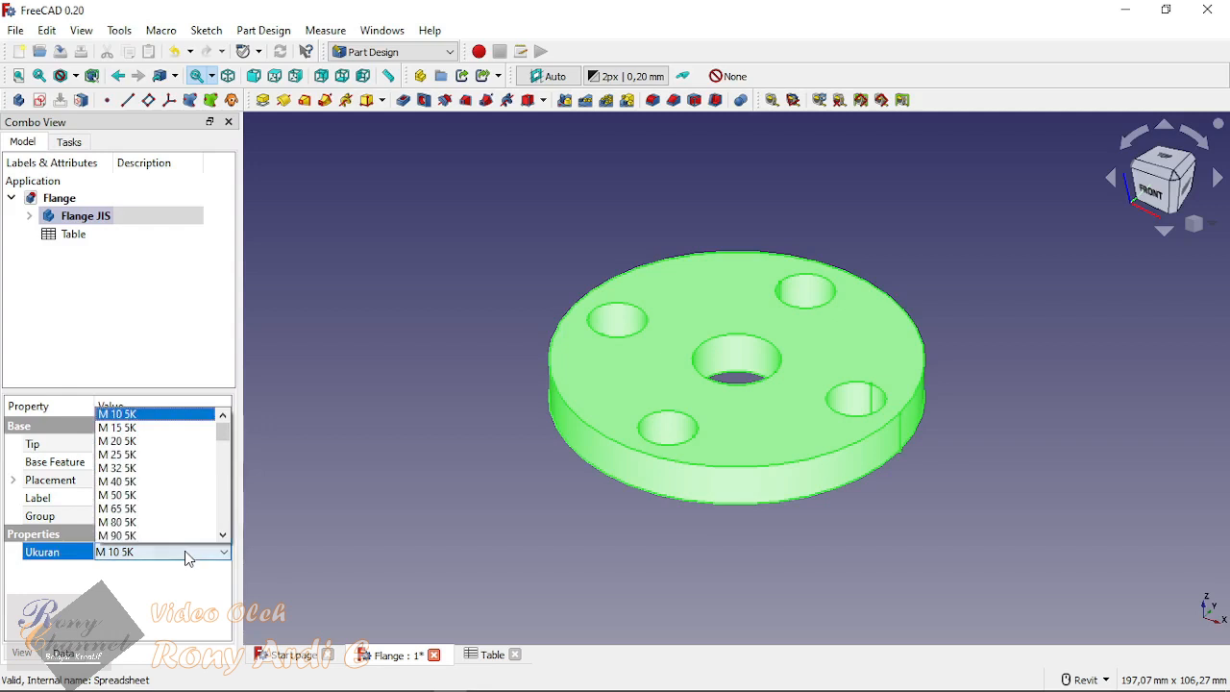
{"action": "left_click", "coordinate": [159, 495]}
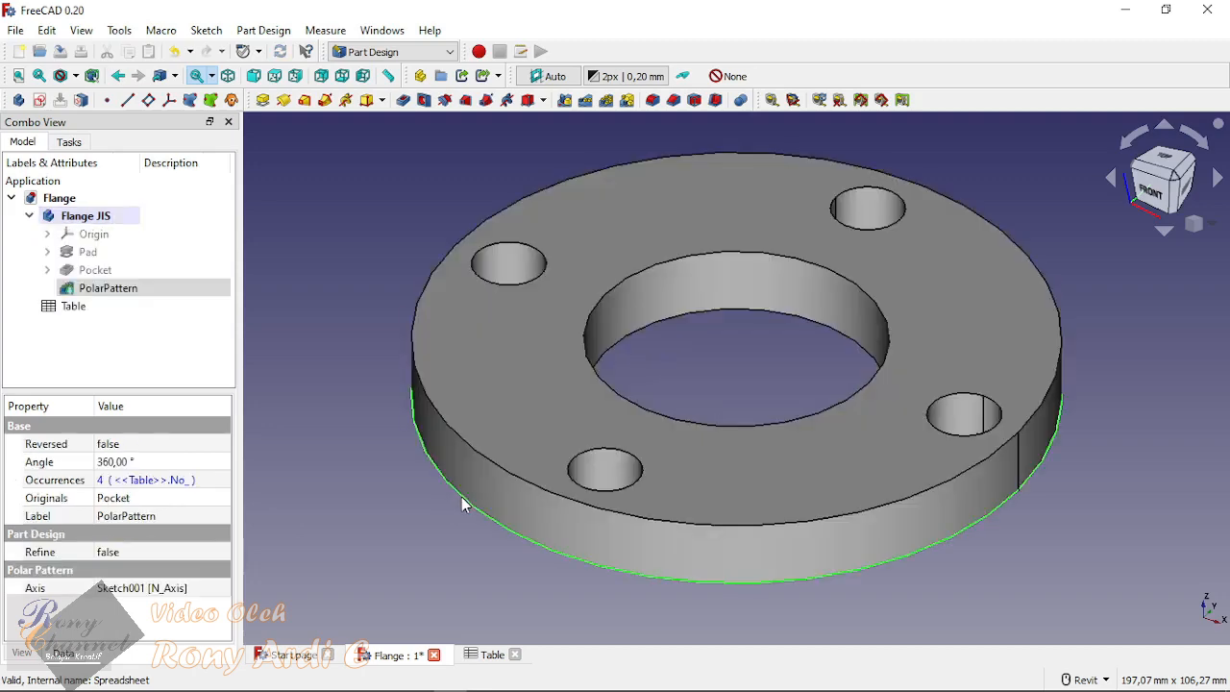
{"action": "left_click", "coordinate": [418, 490]}
{"action": "scroll", "coordinate": [480, 476], "scroll_direction": "down", "scroll_amount": 3}
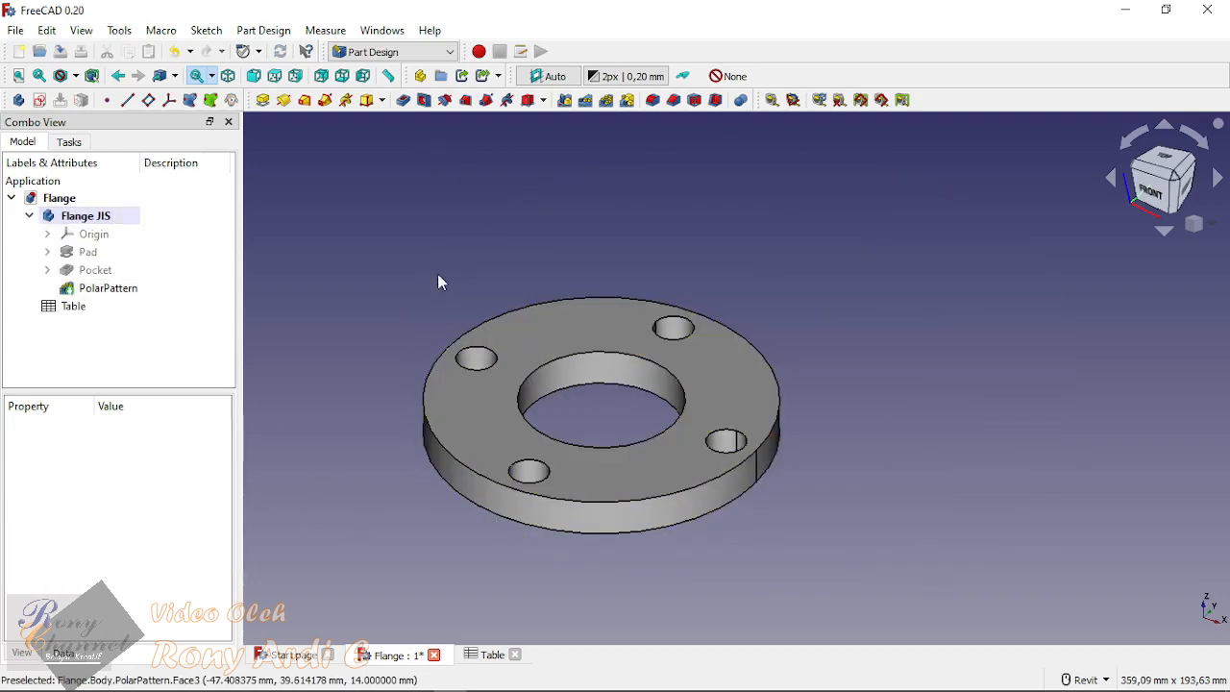
Step: Set the Flange JIS body's Ukuran property to M 100 5K and deselect it to show the resized flange
{"action": "left_click", "coordinate": [388, 76]}
{"action": "key", "text": "Escape"}
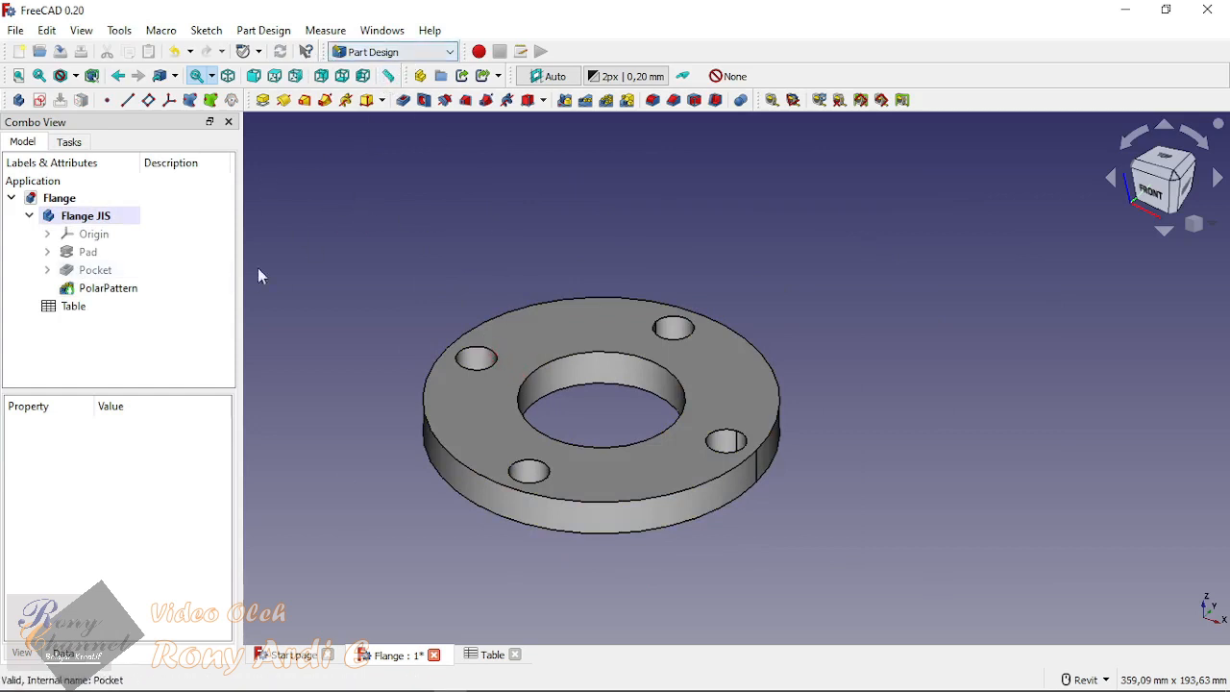
{"action": "left_click", "coordinate": [85, 216]}
{"action": "left_click", "coordinate": [189, 552]}
{"action": "left_click", "coordinate": [187, 552]}
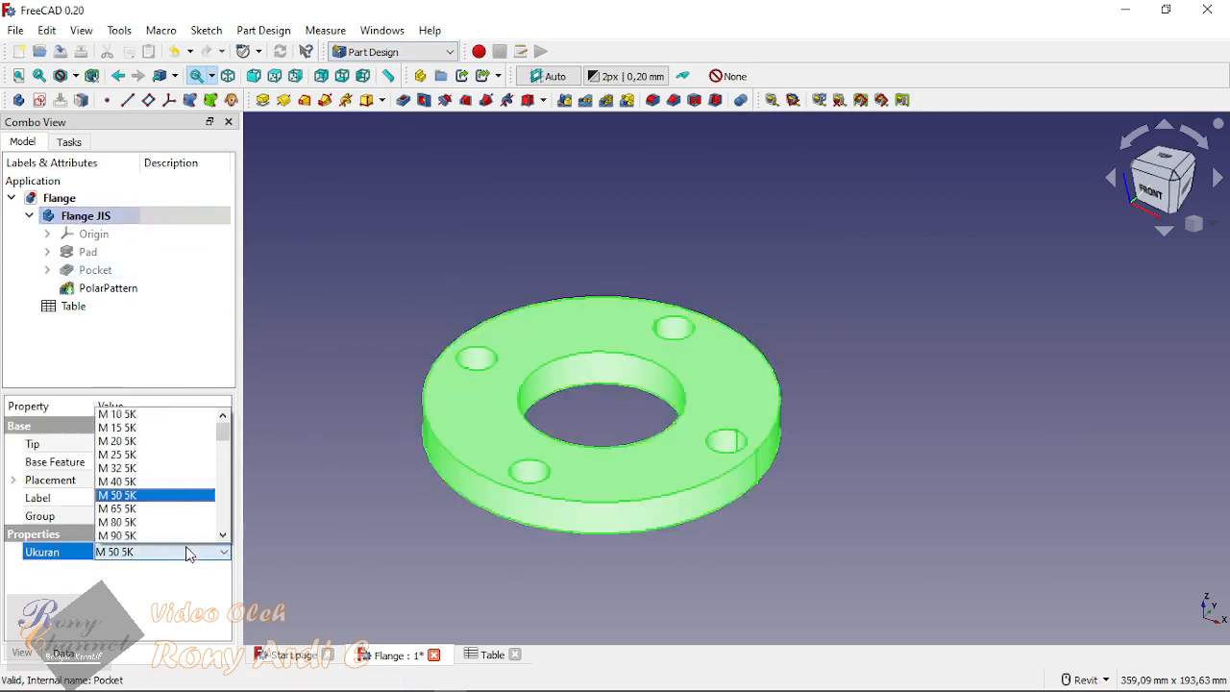
{"action": "scroll", "coordinate": [159, 514], "scroll_direction": "down", "scroll_amount": 1}
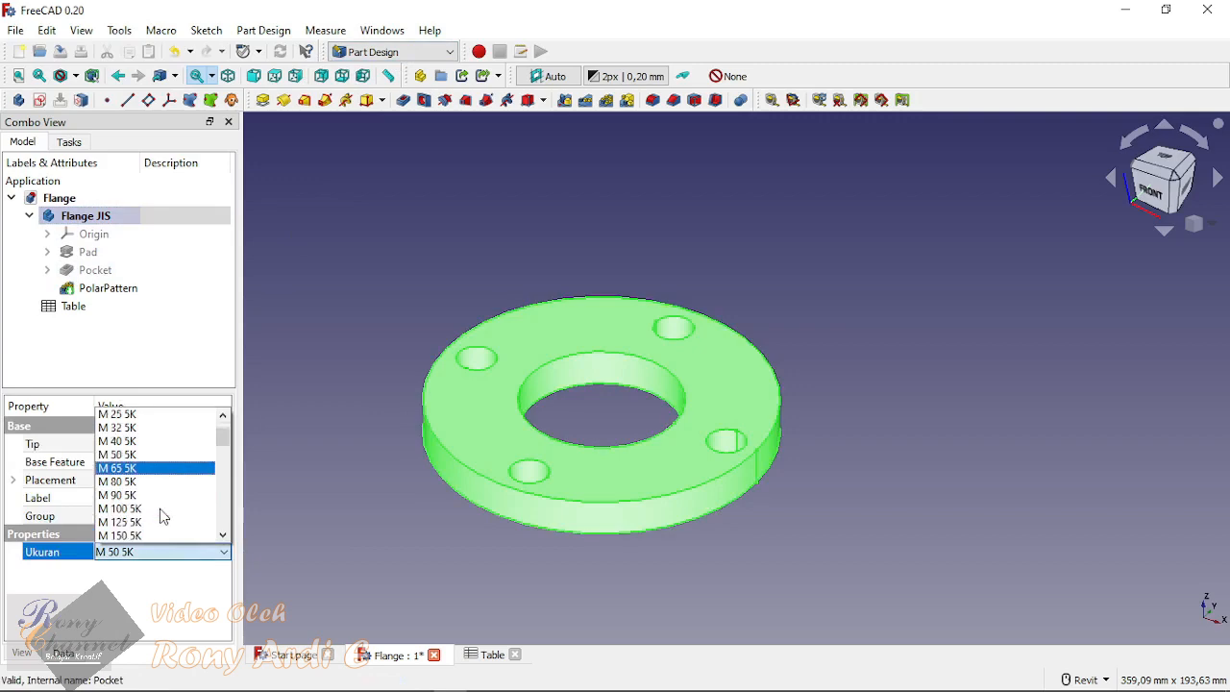
{"action": "left_click", "coordinate": [138, 510]}
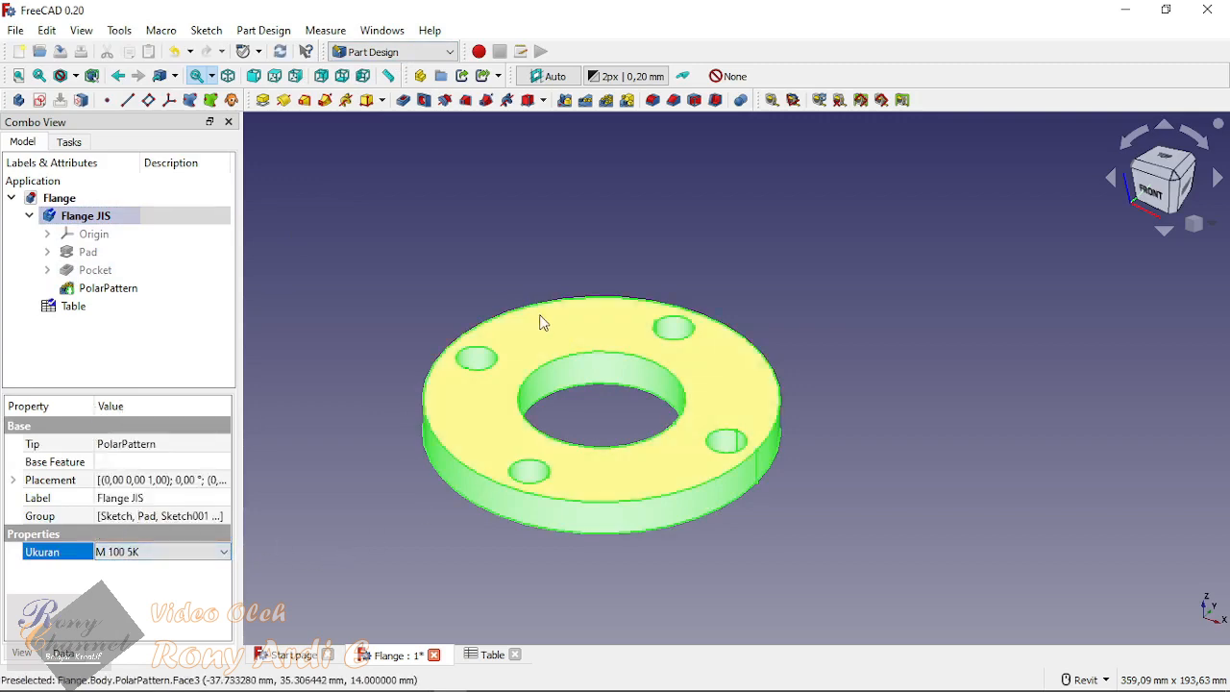
{"action": "left_click", "coordinate": [312, 516]}
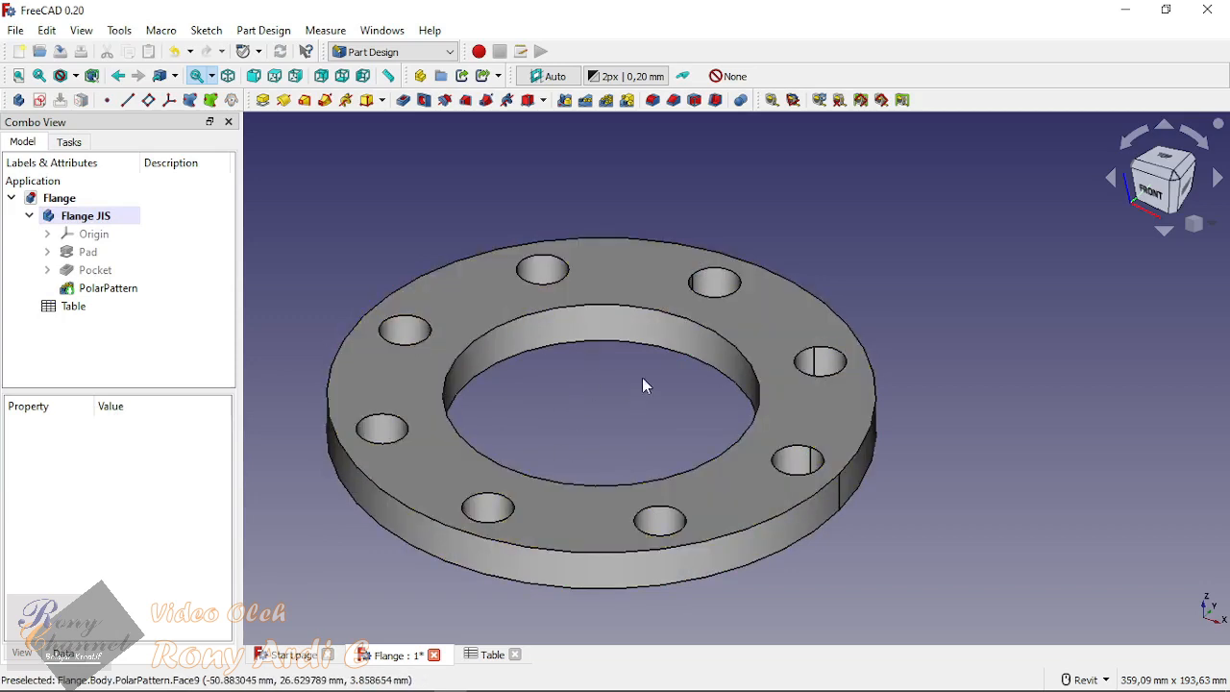
{"action": "scroll", "coordinate": [702, 386], "scroll_direction": "down", "scroll_amount": 5}
Step: Set the Flange JIS body's Ukuran property to M 150 10k and deselect the body
{"action": "left_click", "coordinate": [86, 215]}
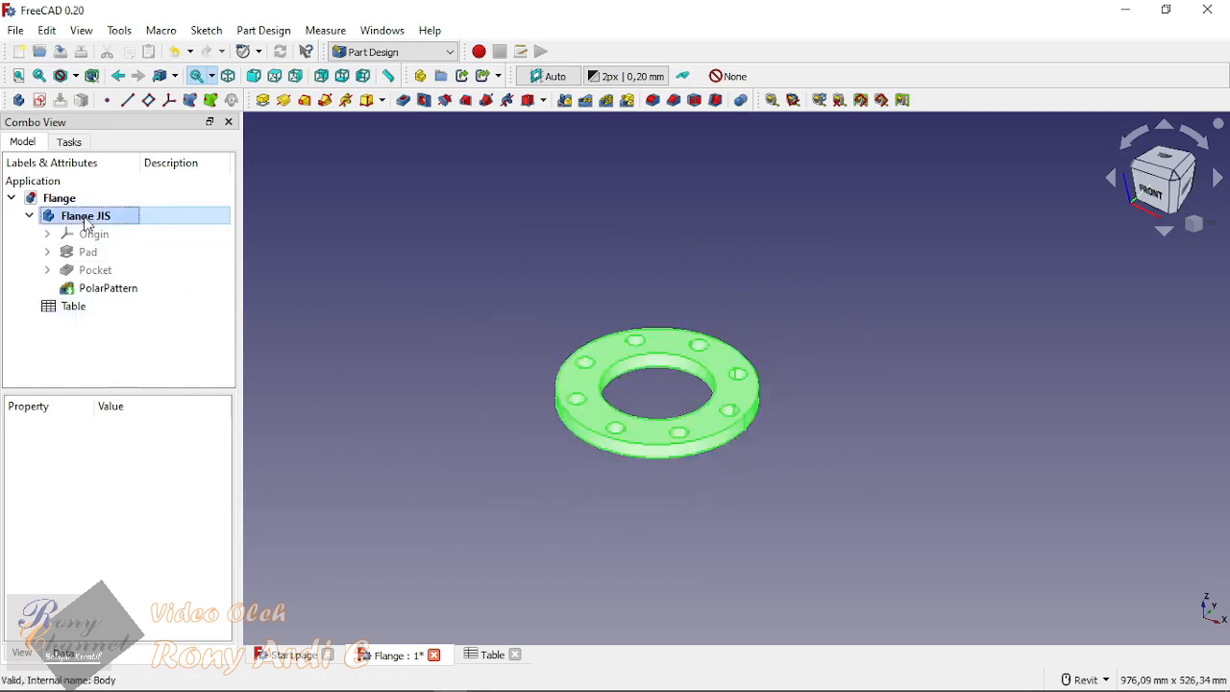
{"action": "left_click", "coordinate": [140, 552]}
{"action": "left_click", "coordinate": [144, 555]}
{"action": "scroll", "coordinate": [160, 503], "scroll_direction": "down", "scroll_amount": 7}
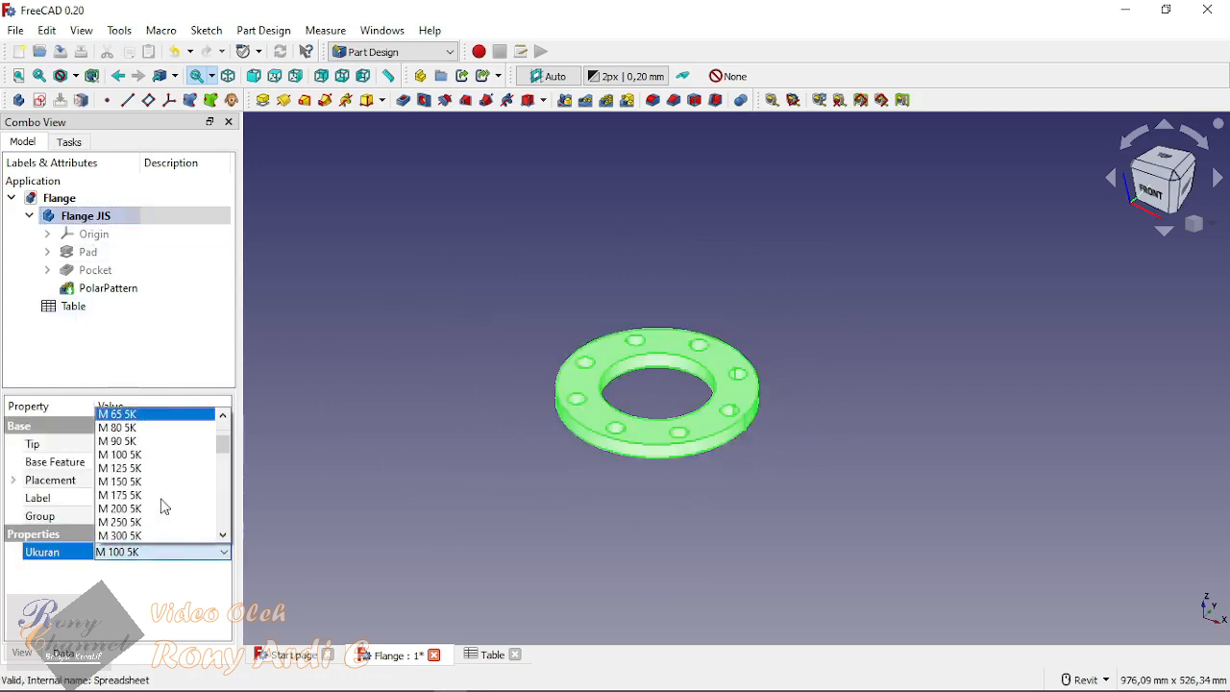
{"action": "scroll", "coordinate": [163, 507], "scroll_direction": "down", "scroll_amount": 5}
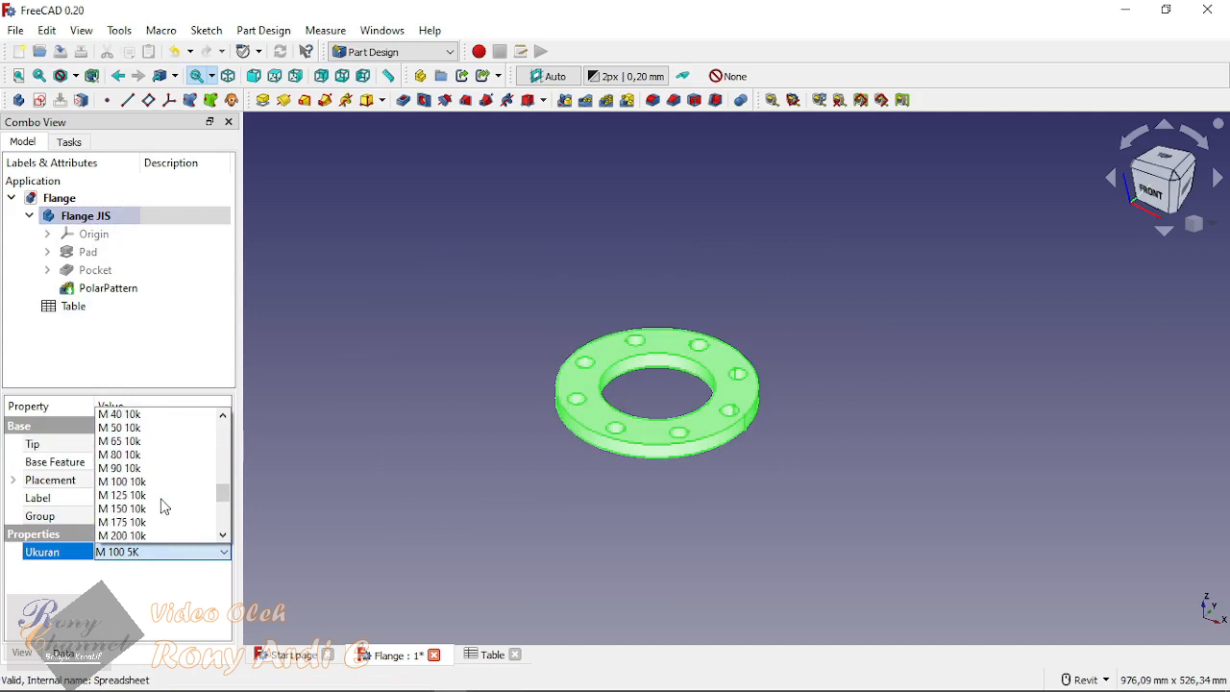
{"action": "left_click", "coordinate": [139, 473]}
{"action": "left_click", "coordinate": [449, 458]}
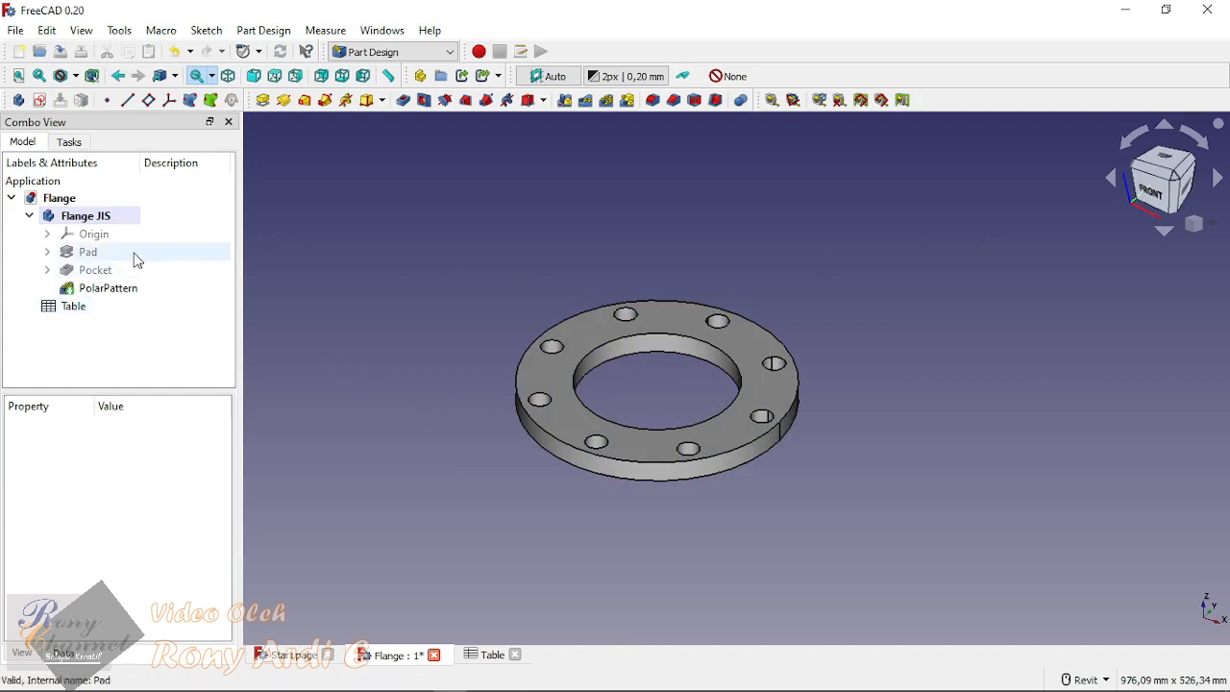
Step: Collapse the Flange JIS body's features in the model tree and leave the body deselected
{"action": "left_click", "coordinate": [79, 219]}
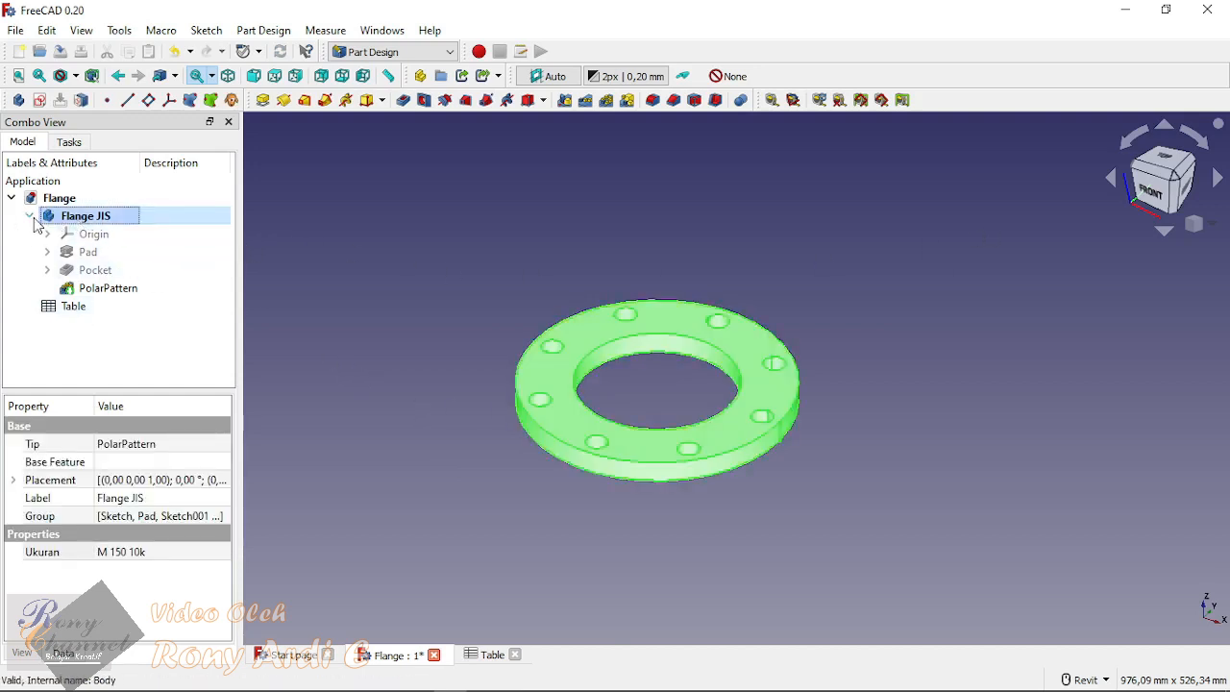
{"action": "left_click", "coordinate": [31, 217]}
{"action": "left_click", "coordinate": [151, 376]}
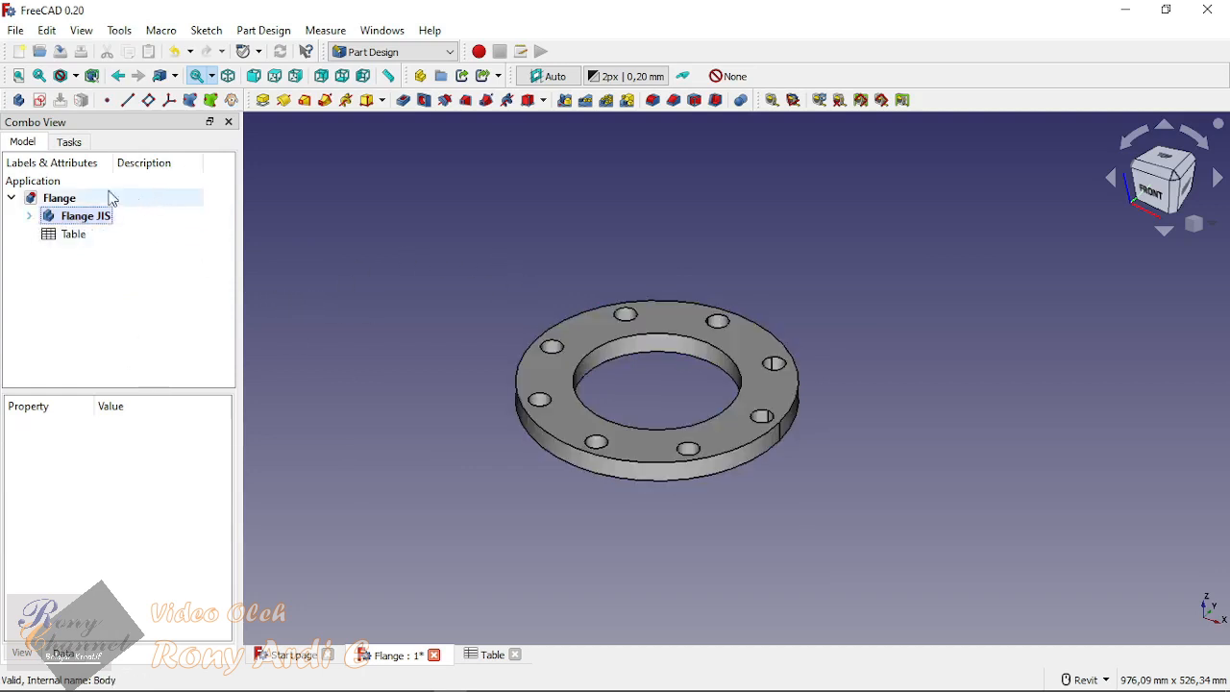
{"action": "left_click", "coordinate": [88, 216]}
{"action": "left_click", "coordinate": [114, 331]}
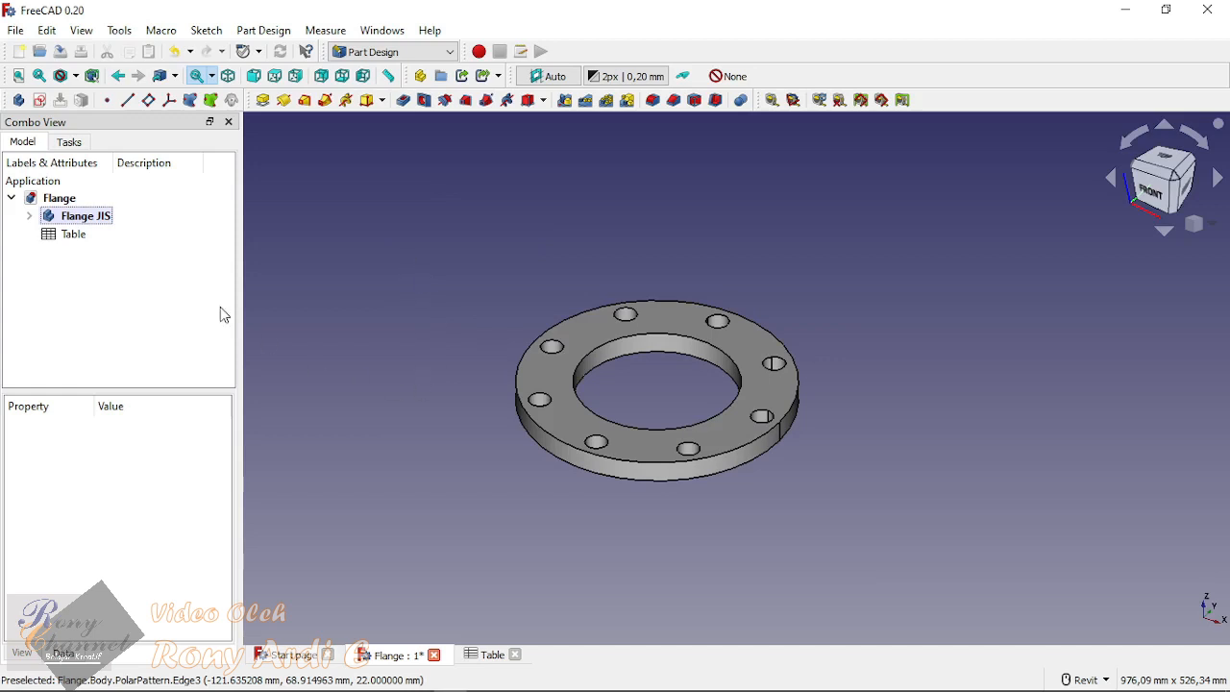
Step: Examine the spreadsheet's configured second row, then inspect the resized flange from above and in isometric view
{"action": "left_click", "coordinate": [79, 233]}
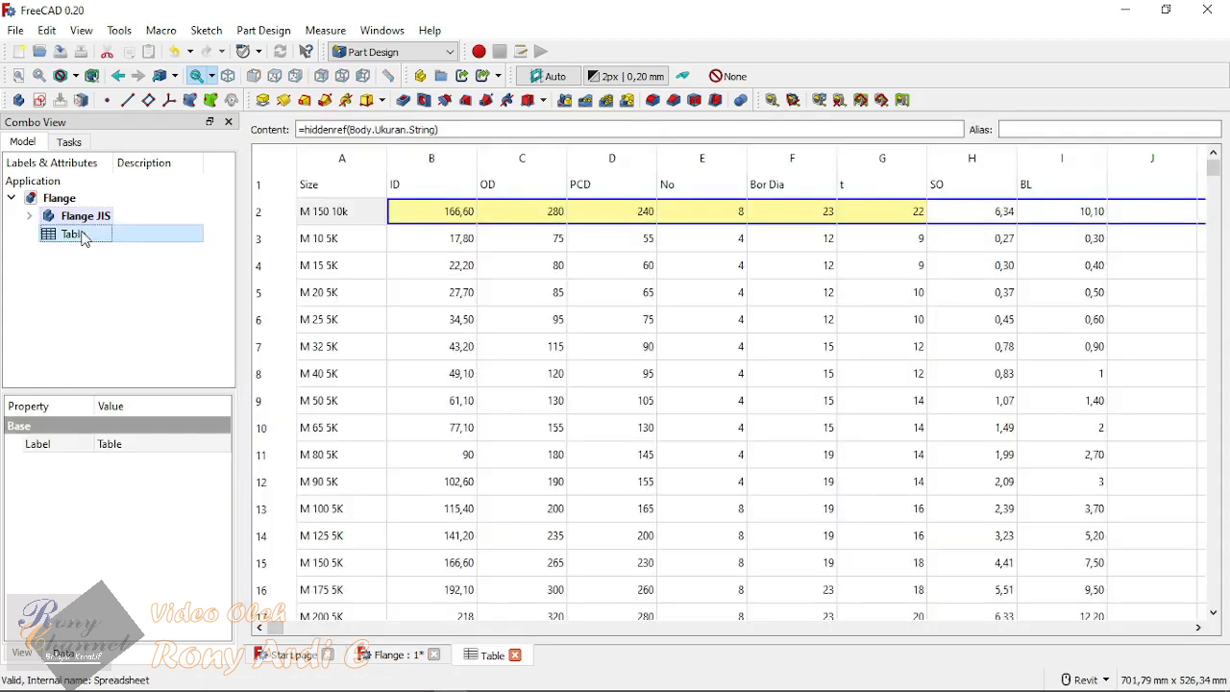
{"action": "left_click", "coordinate": [87, 219]}
{"action": "left_click", "coordinate": [338, 324]}
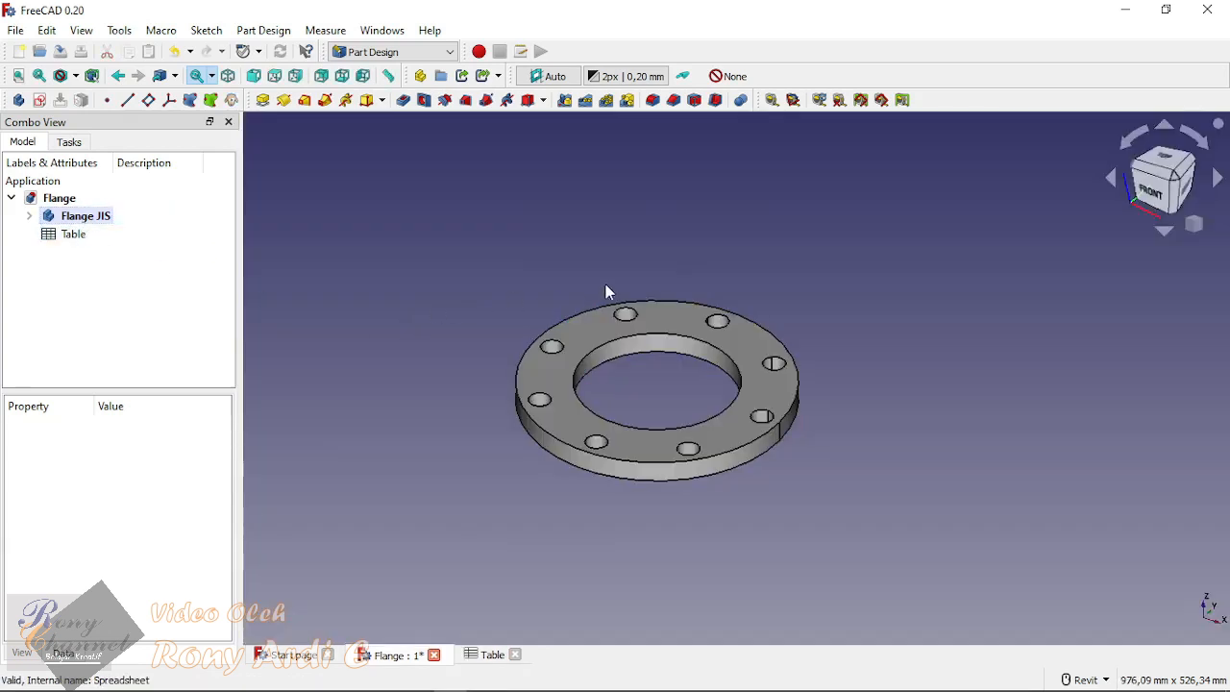
{"action": "left_click", "coordinate": [1163, 157]}
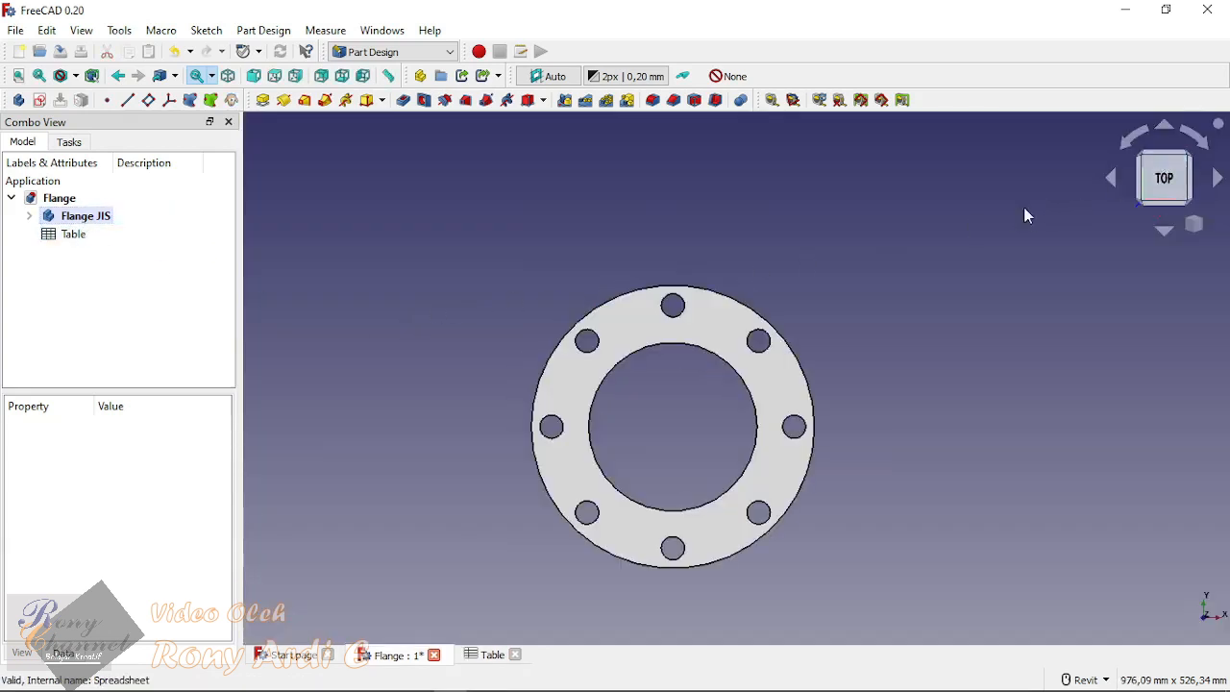
{"action": "scroll", "coordinate": [686, 467], "scroll_direction": "up", "scroll_amount": 3}
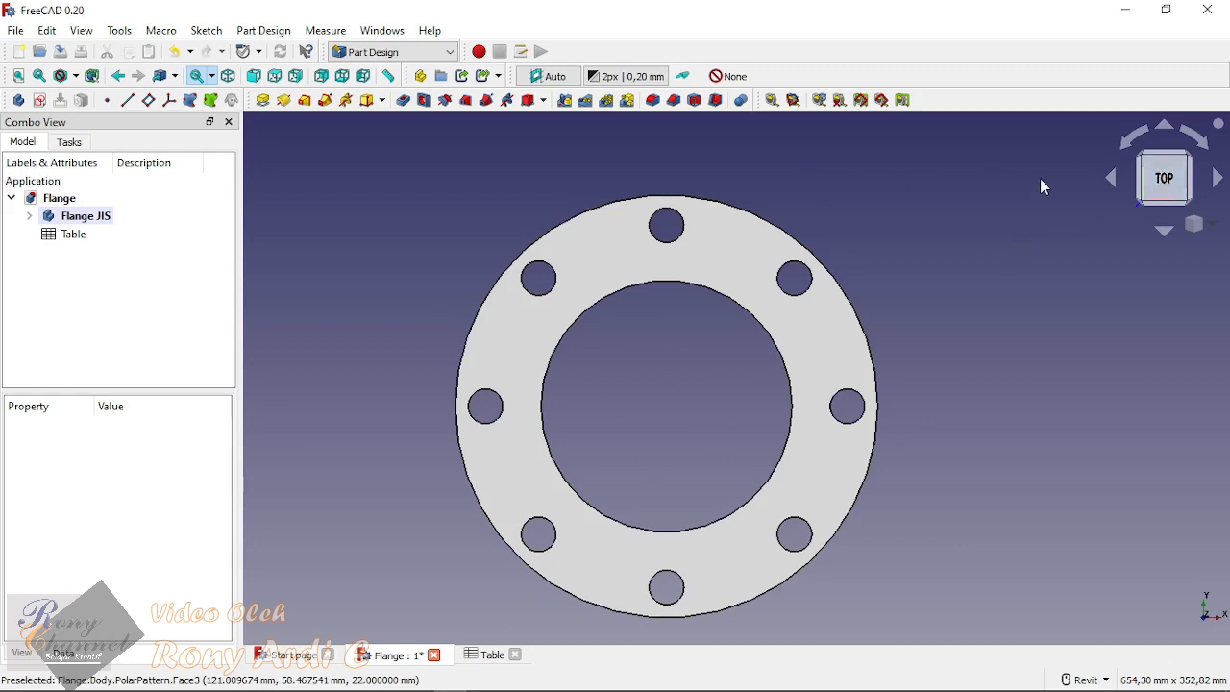
{"action": "key", "text": "0"}
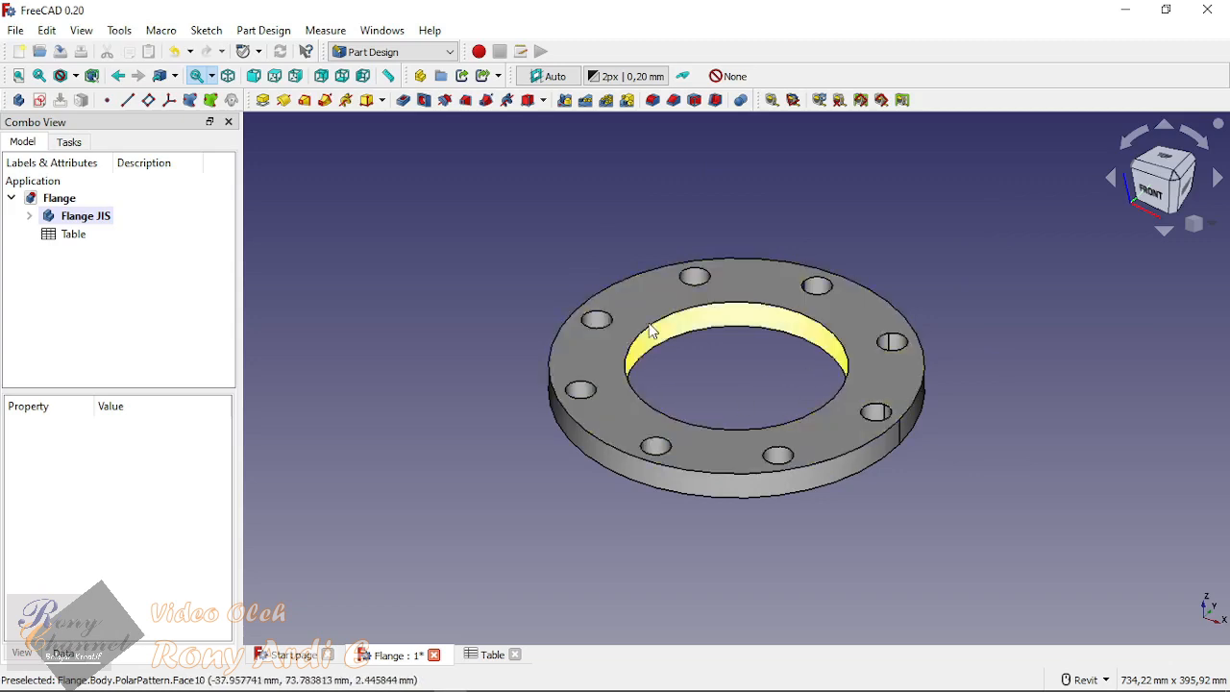
Step: Check the Table spreadsheet briefly, then set the Flange JIS body's Ukuran property to M 300 5K and deselect the body
{"action": "double_click", "coordinate": [73, 235]}
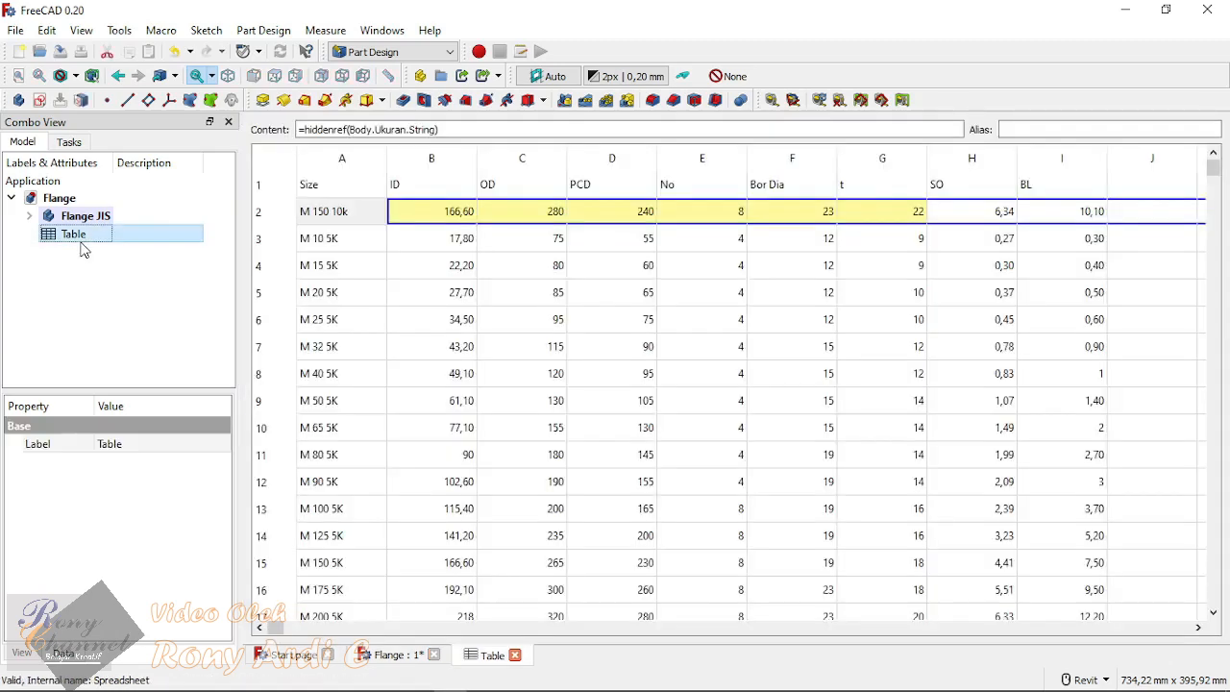
{"action": "left_click", "coordinate": [86, 216]}
{"action": "left_click", "coordinate": [157, 555]}
{"action": "left_click", "coordinate": [158, 553]}
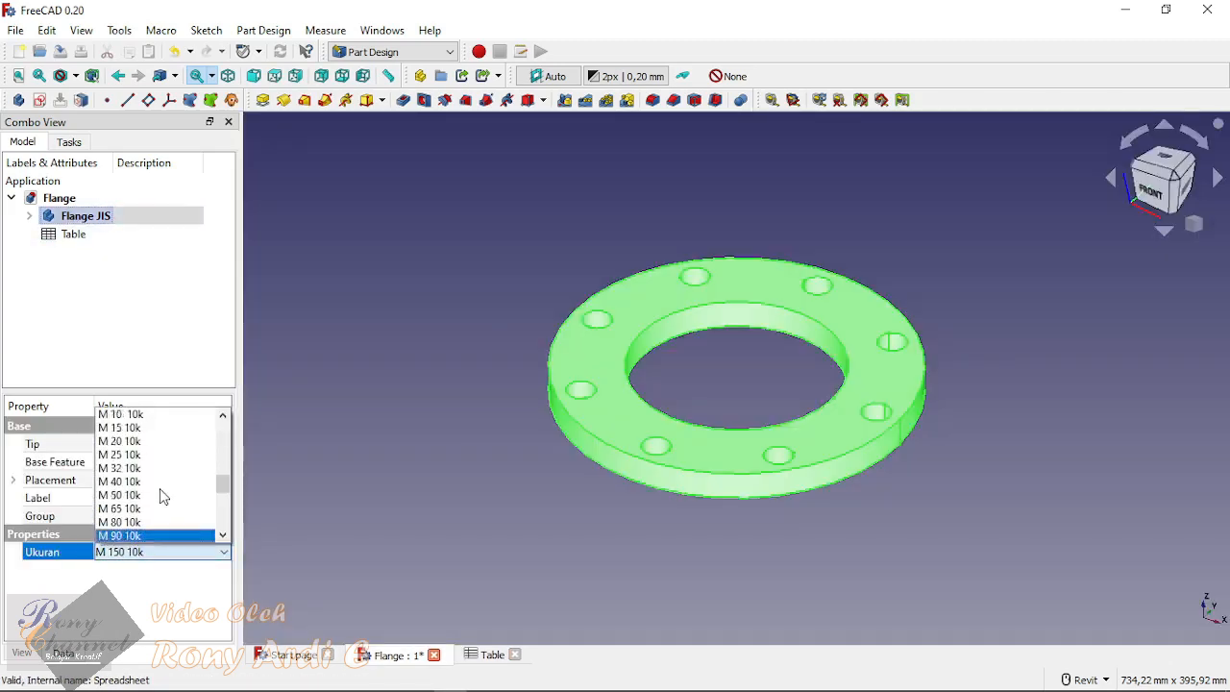
{"action": "scroll", "coordinate": [154, 485], "scroll_direction": "up", "scroll_amount": 4}
{"action": "scroll", "coordinate": [142, 452], "scroll_direction": "up", "scroll_amount": 3}
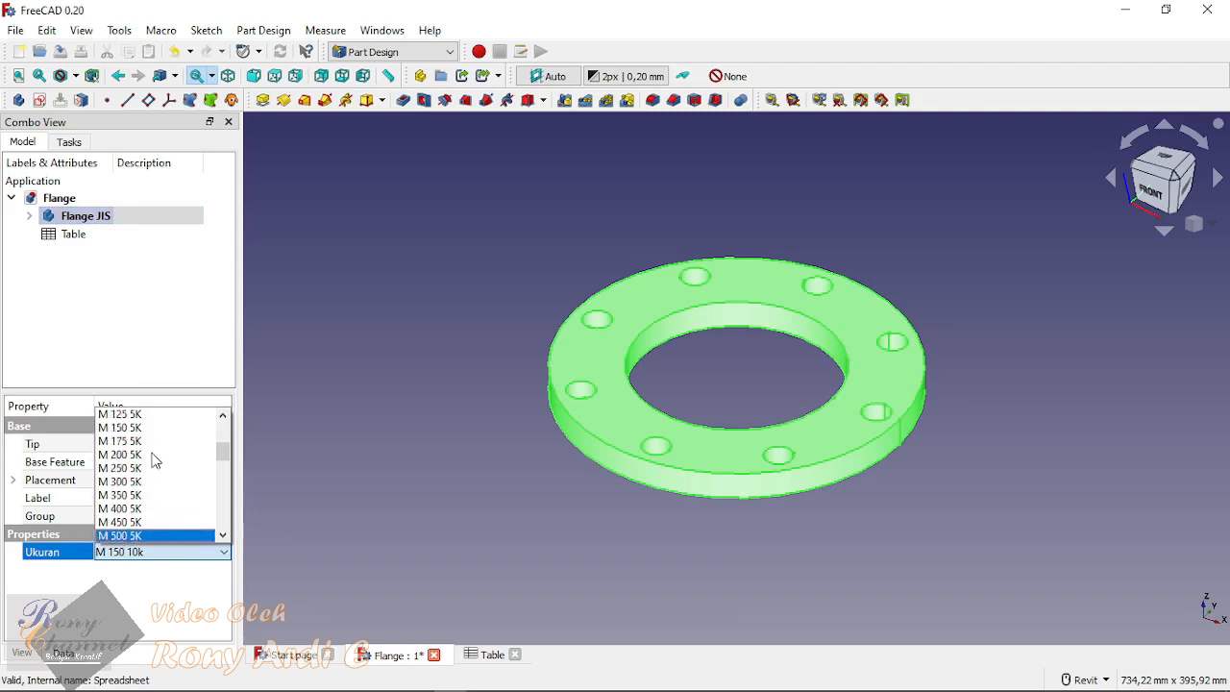
{"action": "left_click", "coordinate": [165, 496]}
{"action": "left_click", "coordinate": [434, 491]}
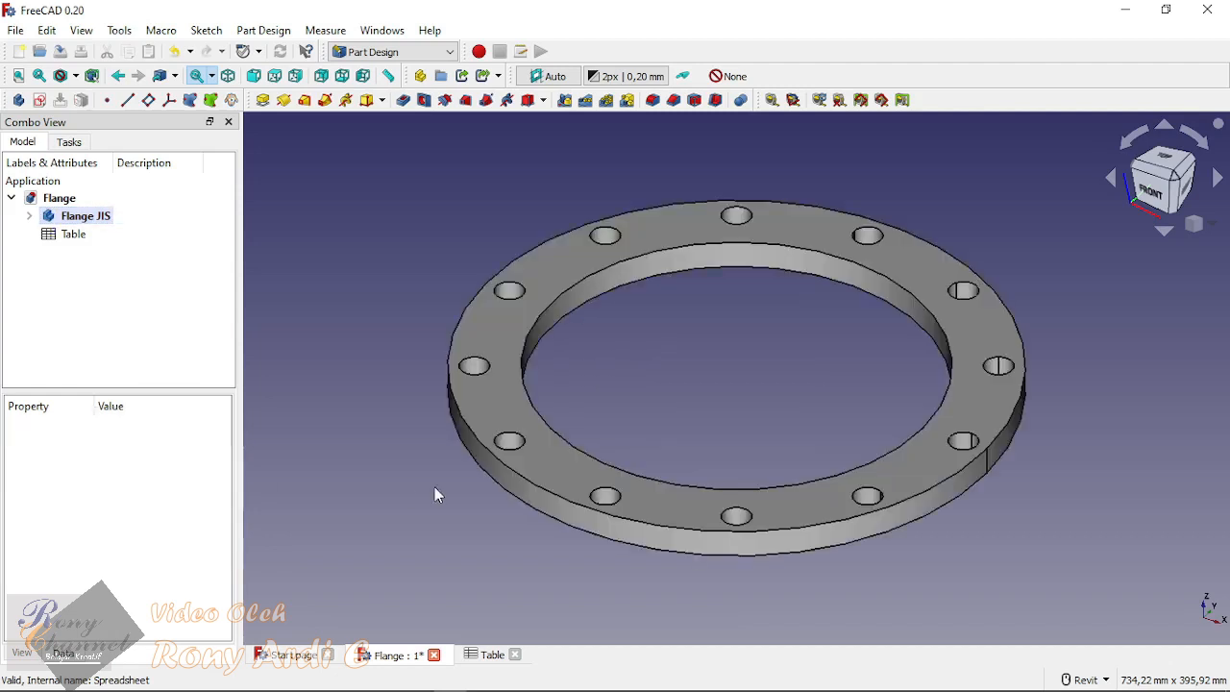